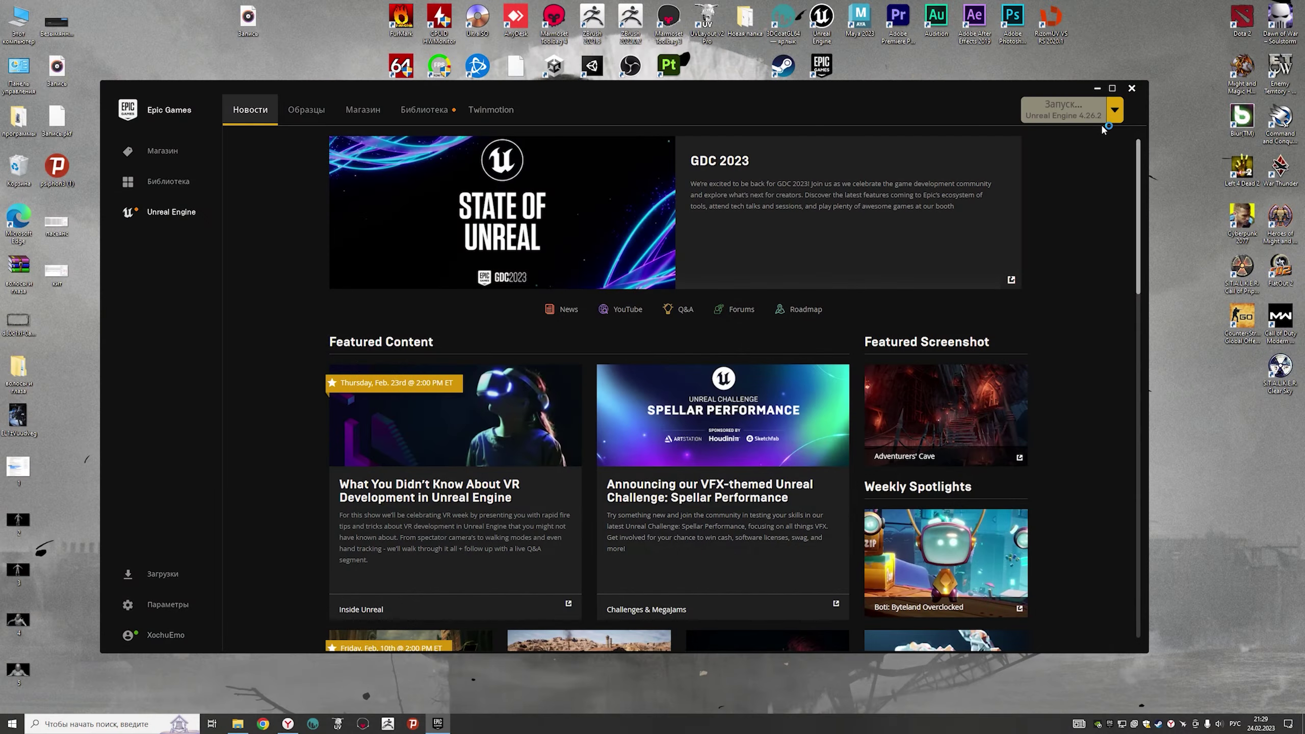
- Launch Unreal Editor 4.26.2 from the Epic Games Launcher
{"action": "left_click", "coordinate": [1101, 121]}
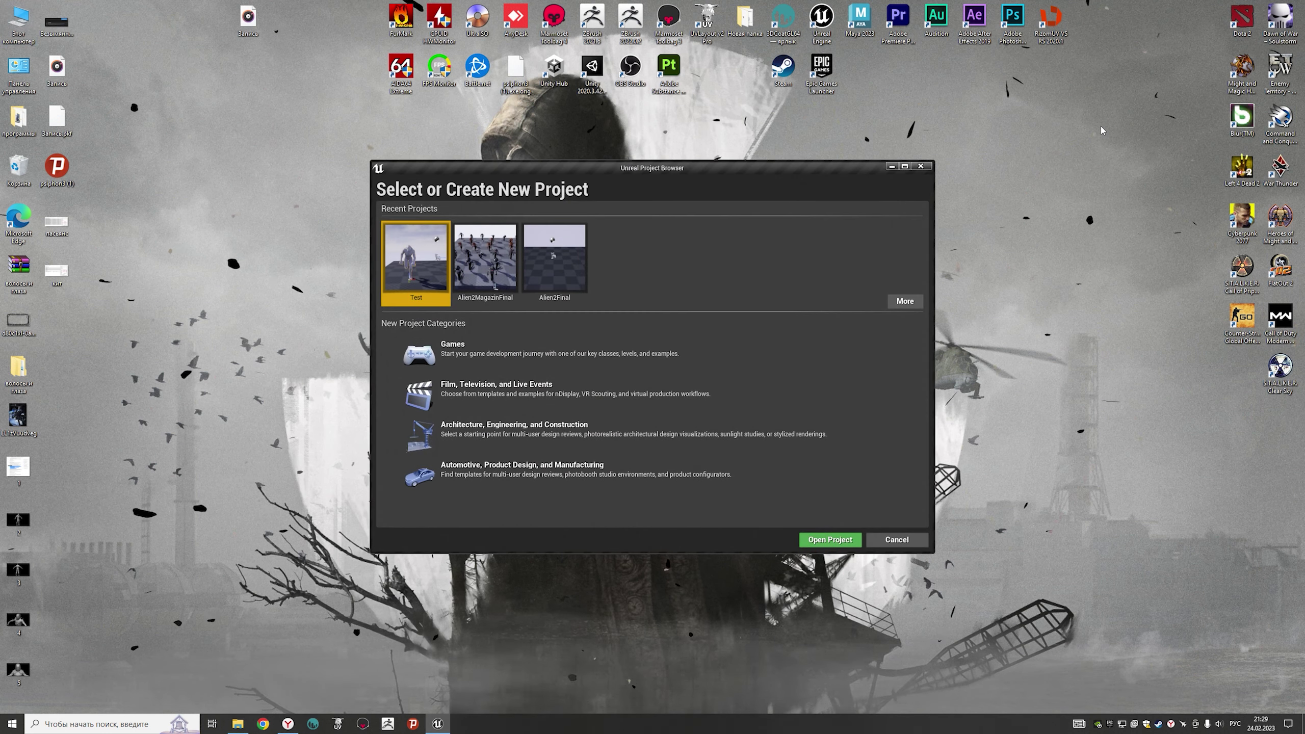
- Create a Games Third Person project named UE4_Skeleton
{"action": "left_click", "coordinate": [498, 358]}
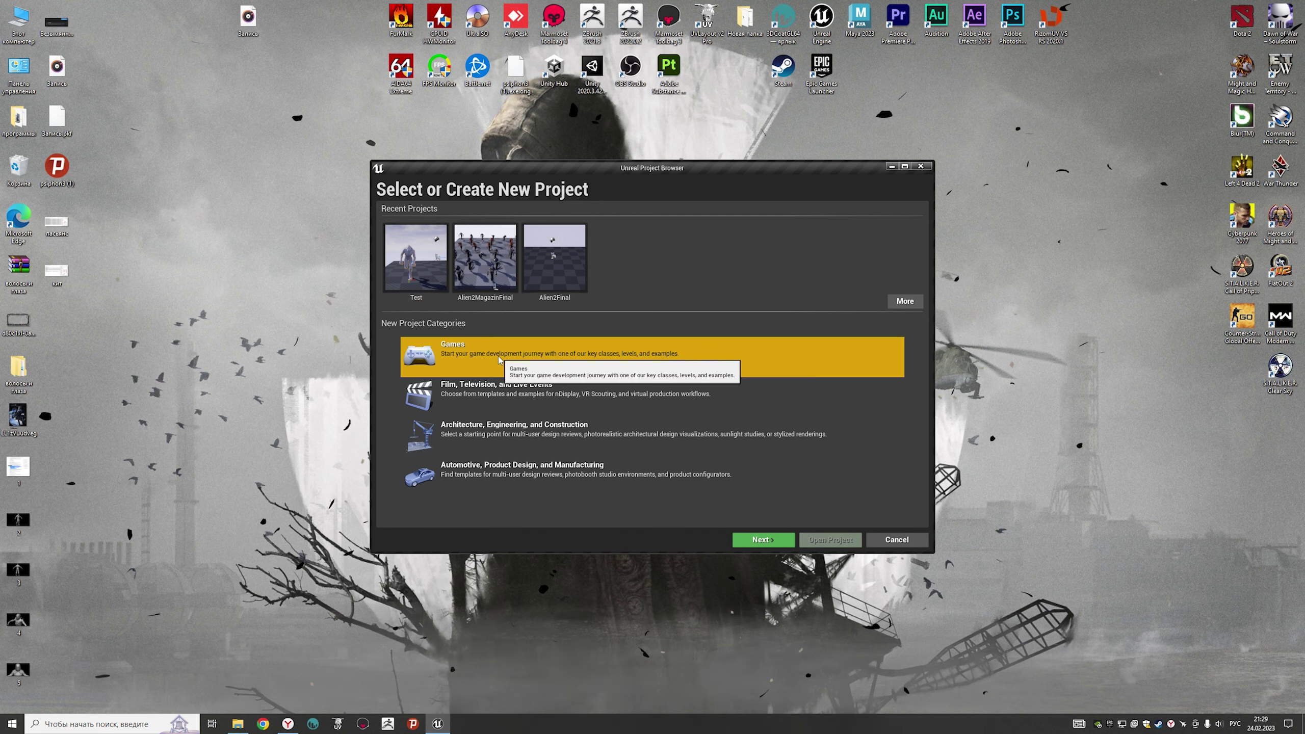
{"action": "left_click", "coordinate": [755, 539]}
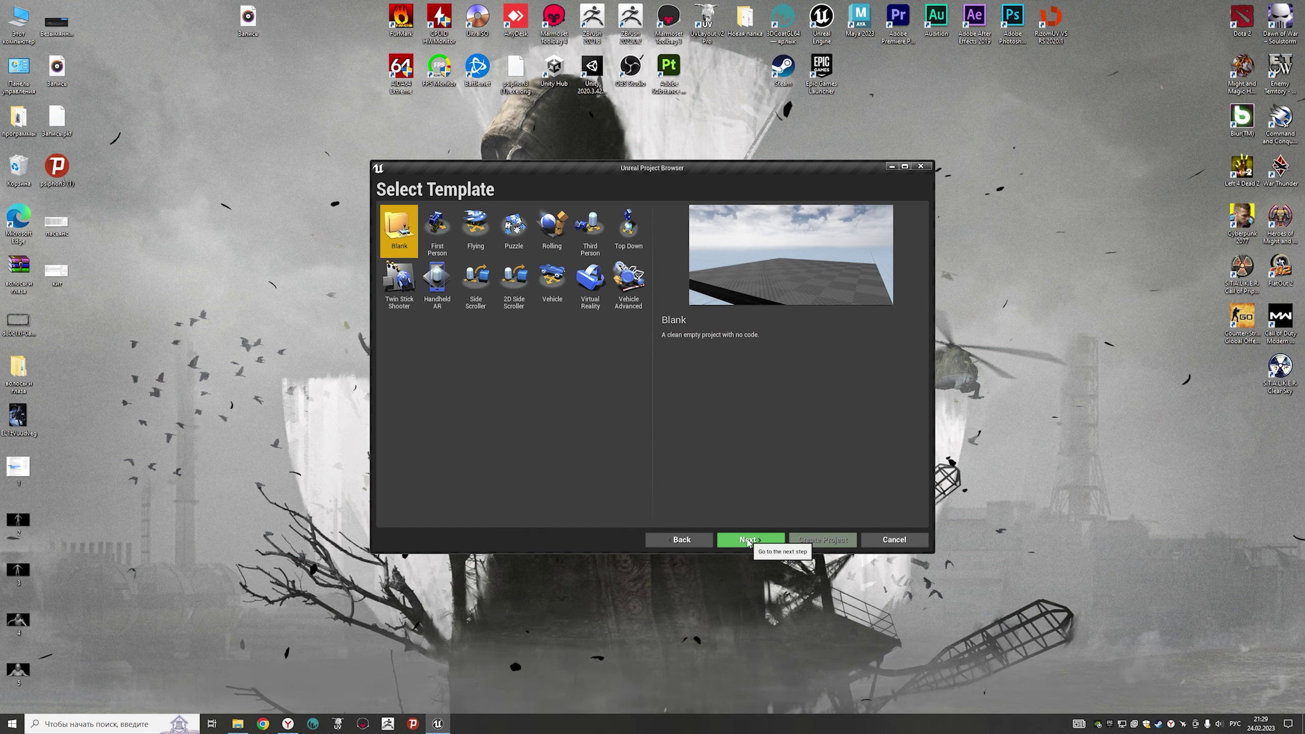
{"action": "left_click", "coordinate": [591, 233]}
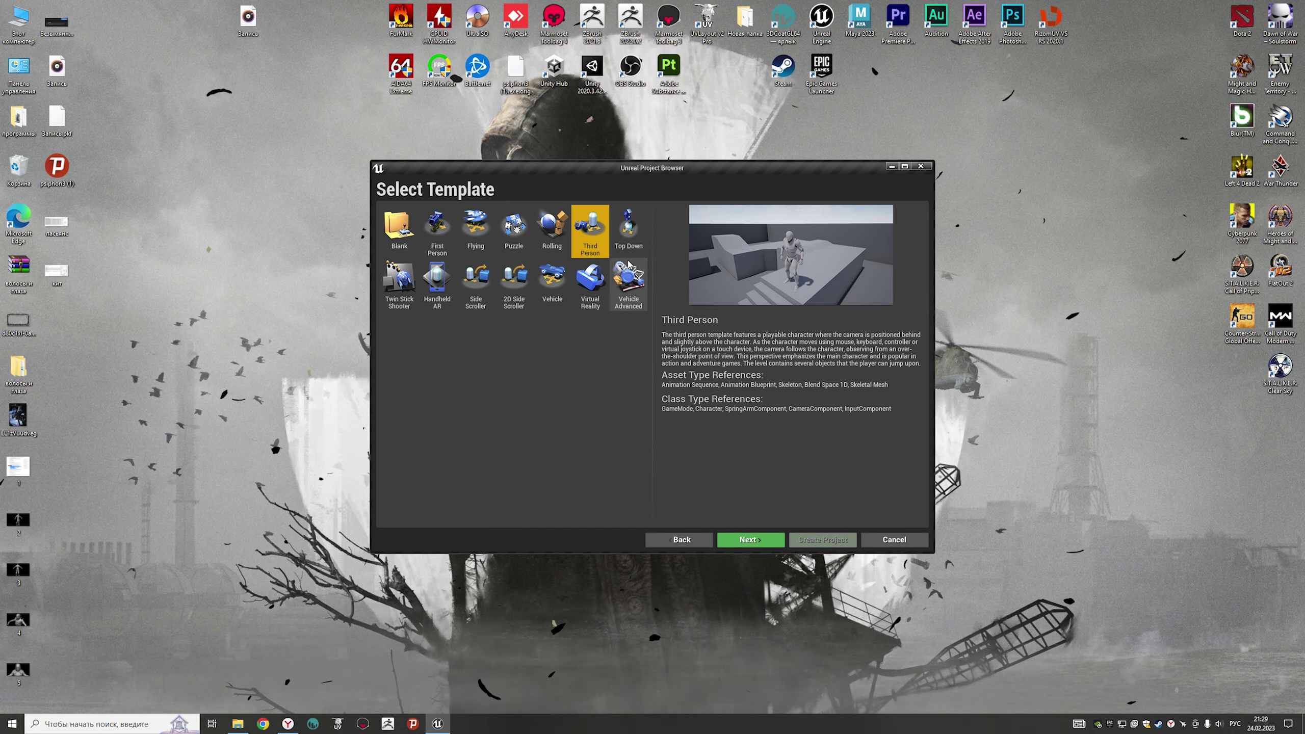
{"action": "left_click", "coordinate": [750, 540]}
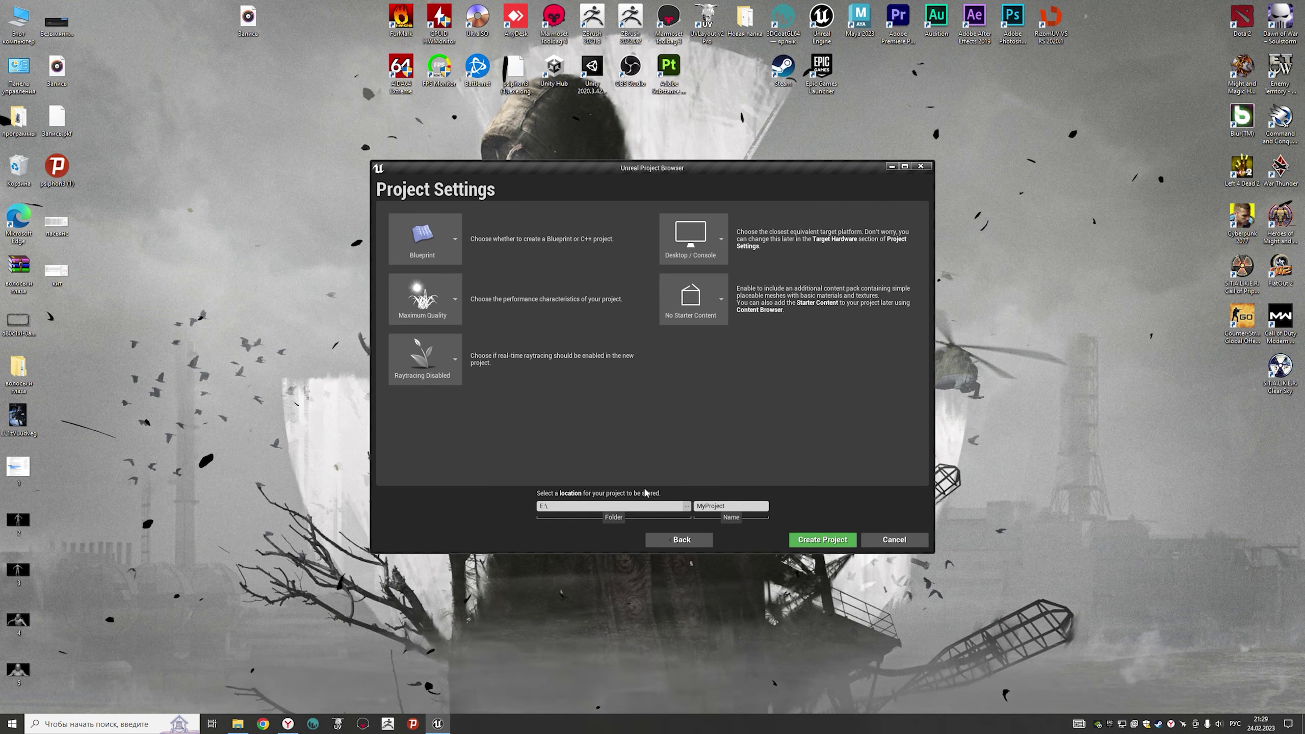
{"action": "left_click_drag", "start_coordinate": [726, 505], "coordinate": [695, 509]}
{"action": "key", "text": "alt+shift"}
{"action": "type", "text": "UE"}
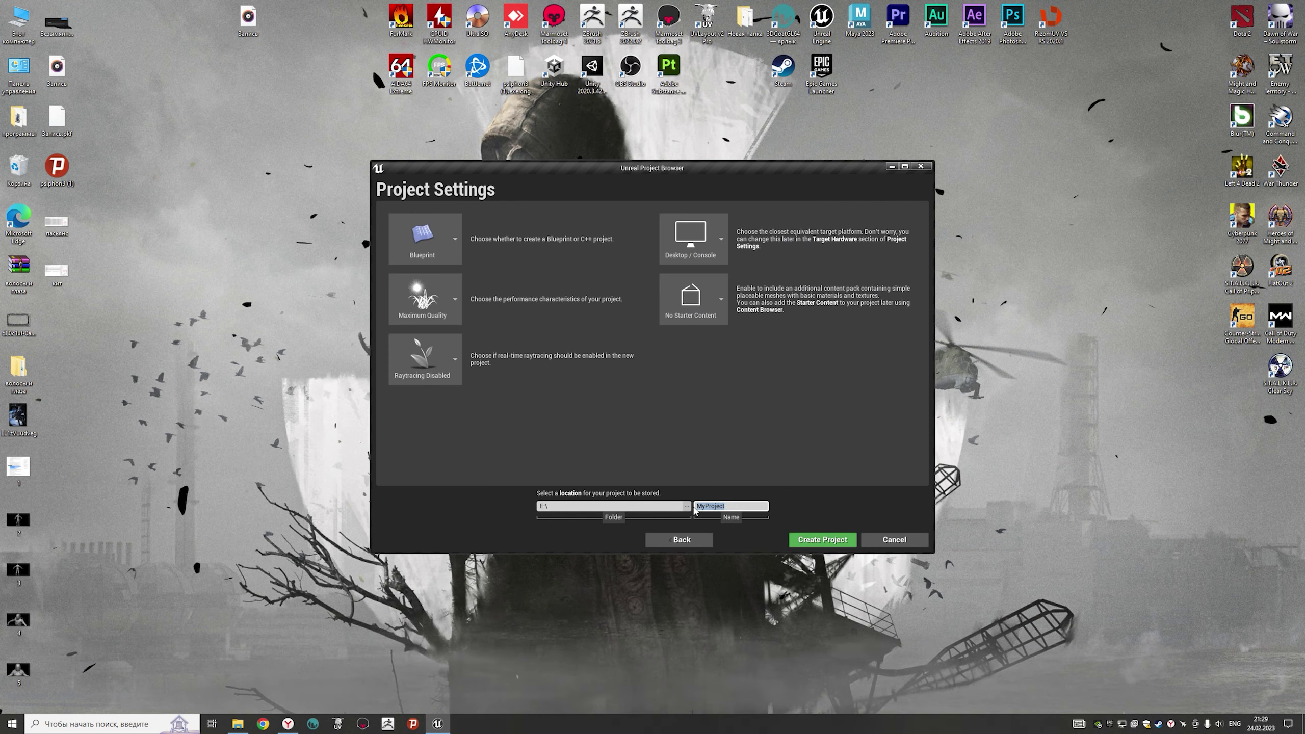
{"action": "type", "text": "4_Skeleton"}
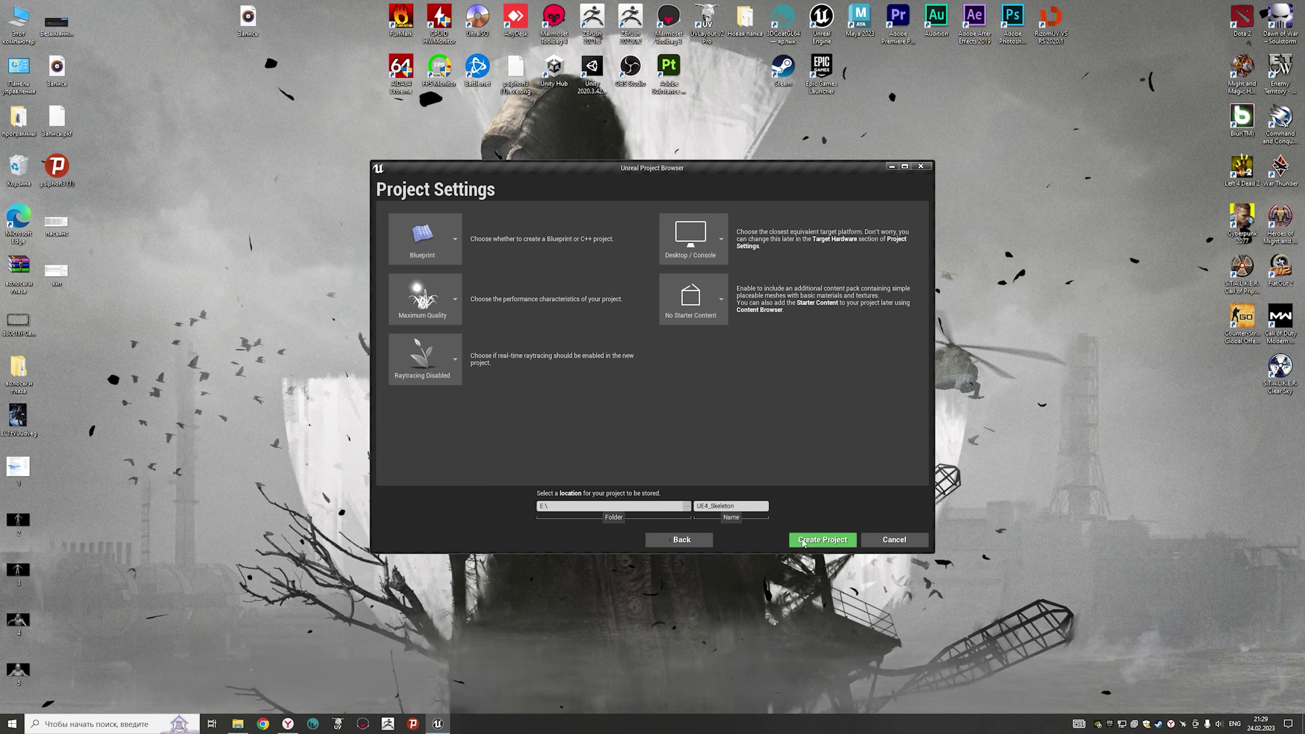
{"action": "left_click", "coordinate": [817, 540]}
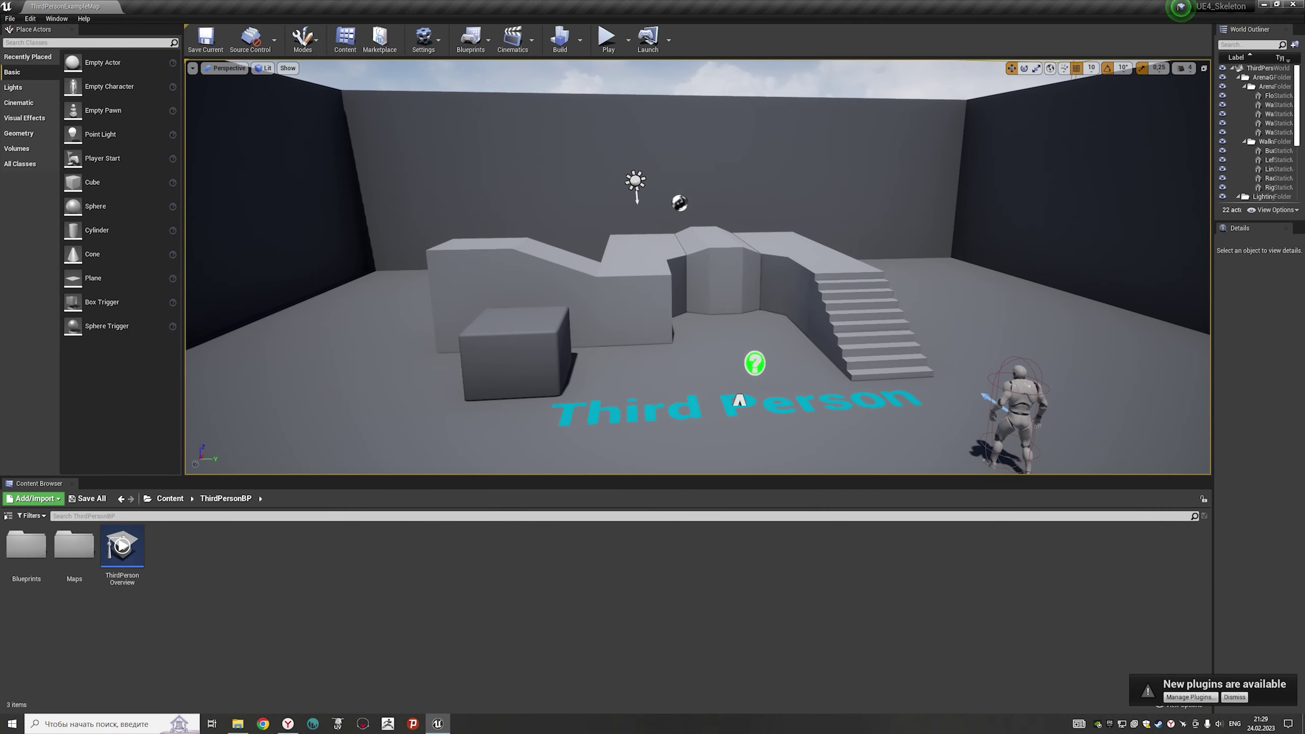
- Browse to Mannequin > Character > Mesh and preview the SK_Mannequin asset
{"action": "left_click", "coordinate": [8, 515]}
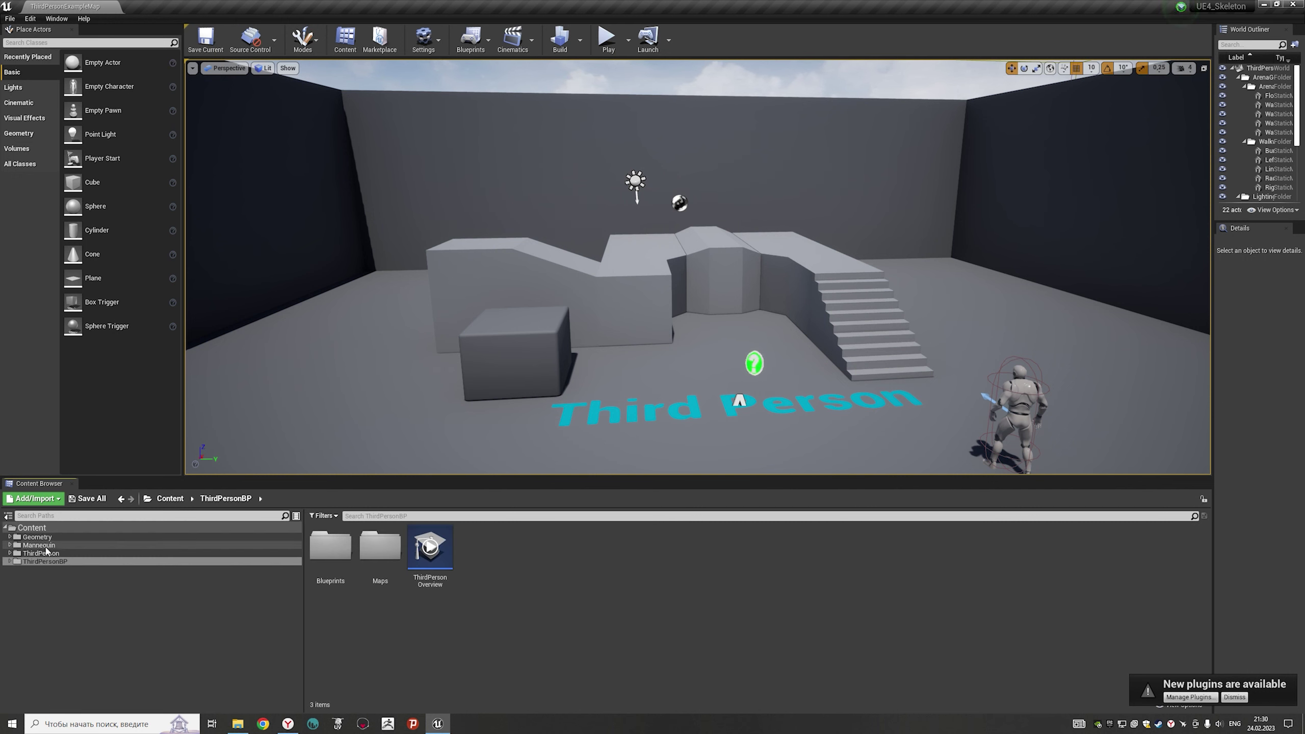
{"action": "left_click", "coordinate": [103, 545]}
{"action": "double_click", "coordinate": [381, 546]}
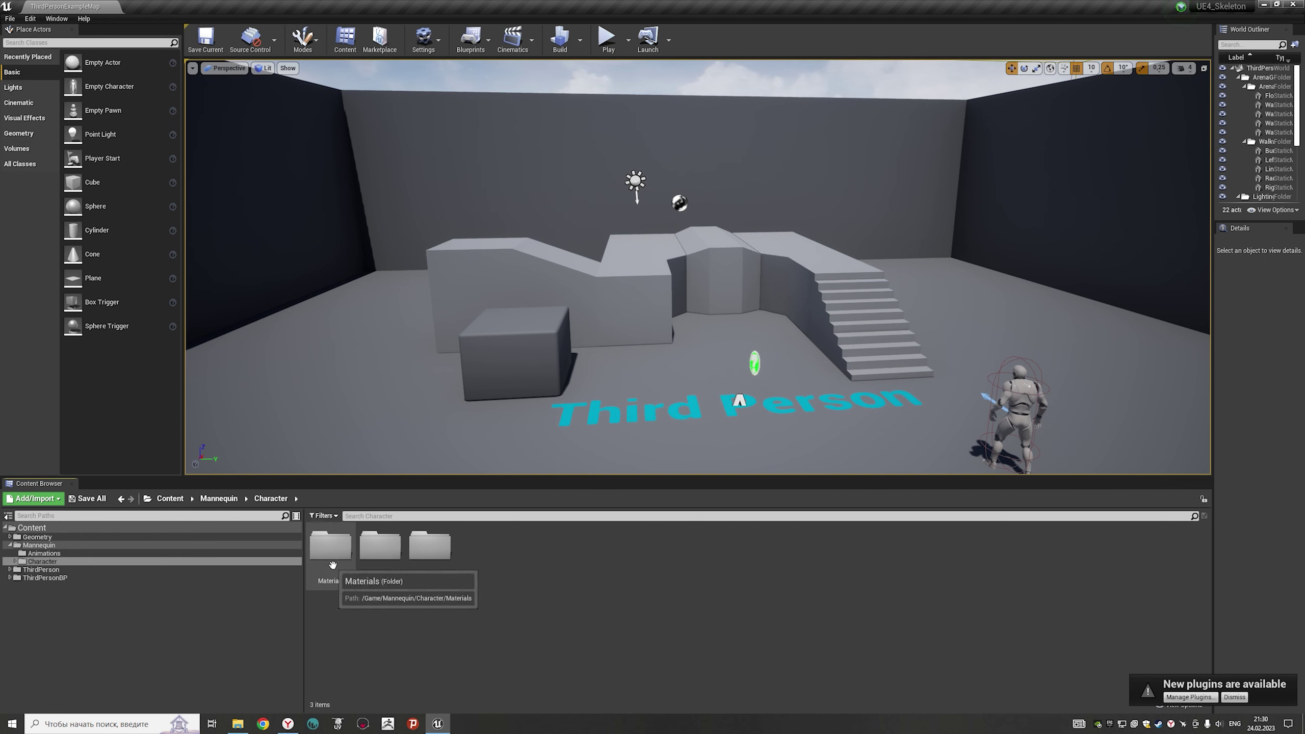
{"action": "double_click", "coordinate": [380, 547]}
{"action": "double_click", "coordinate": [331, 548]}
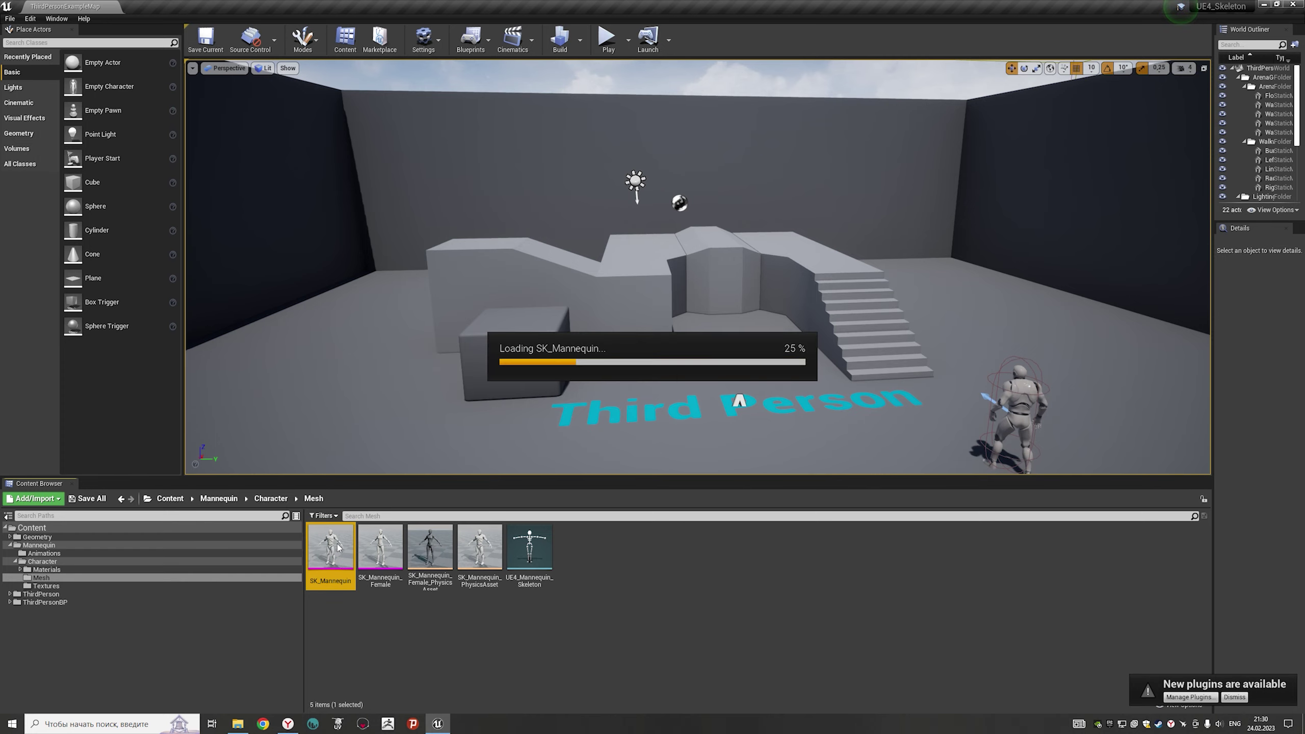
{"action": "left_click", "coordinate": [1293, 4]}
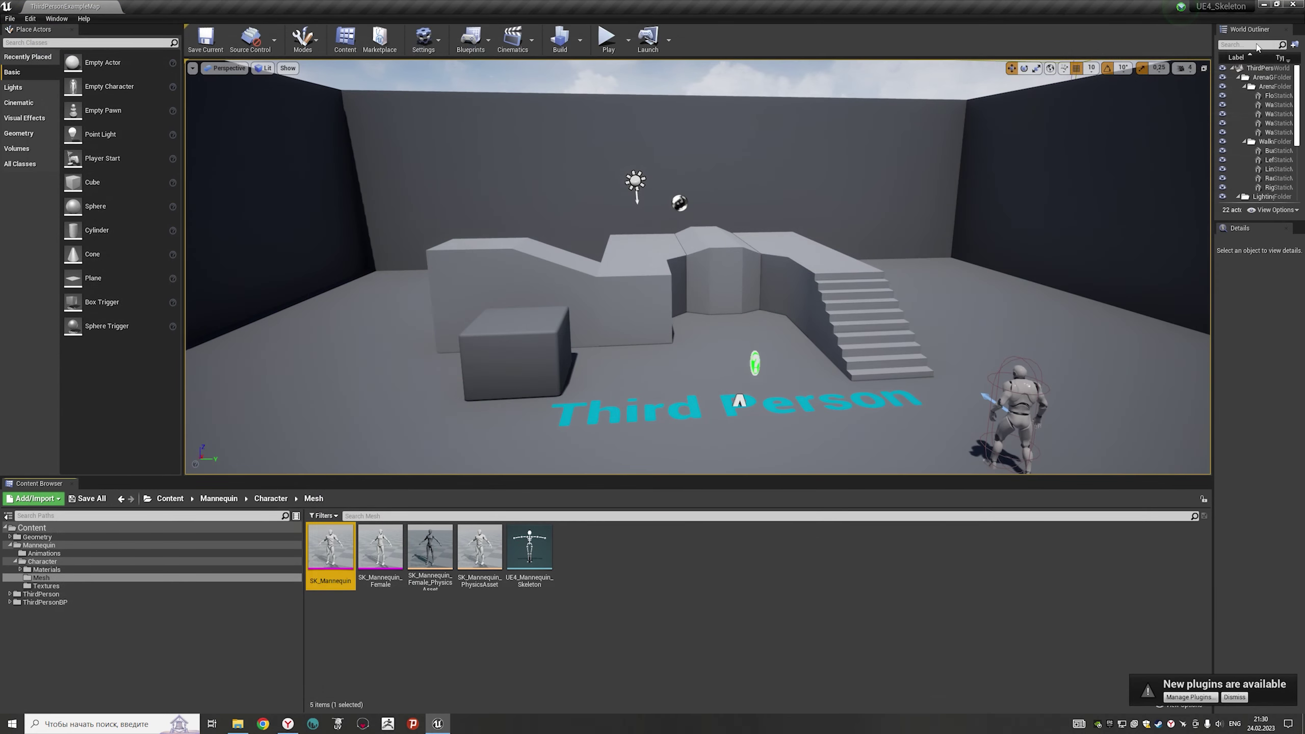
- Export SK_Mannequin as an FBX into E:\Characters Final, then close Unreal Editor
{"action": "right_click", "coordinate": [326, 560]}
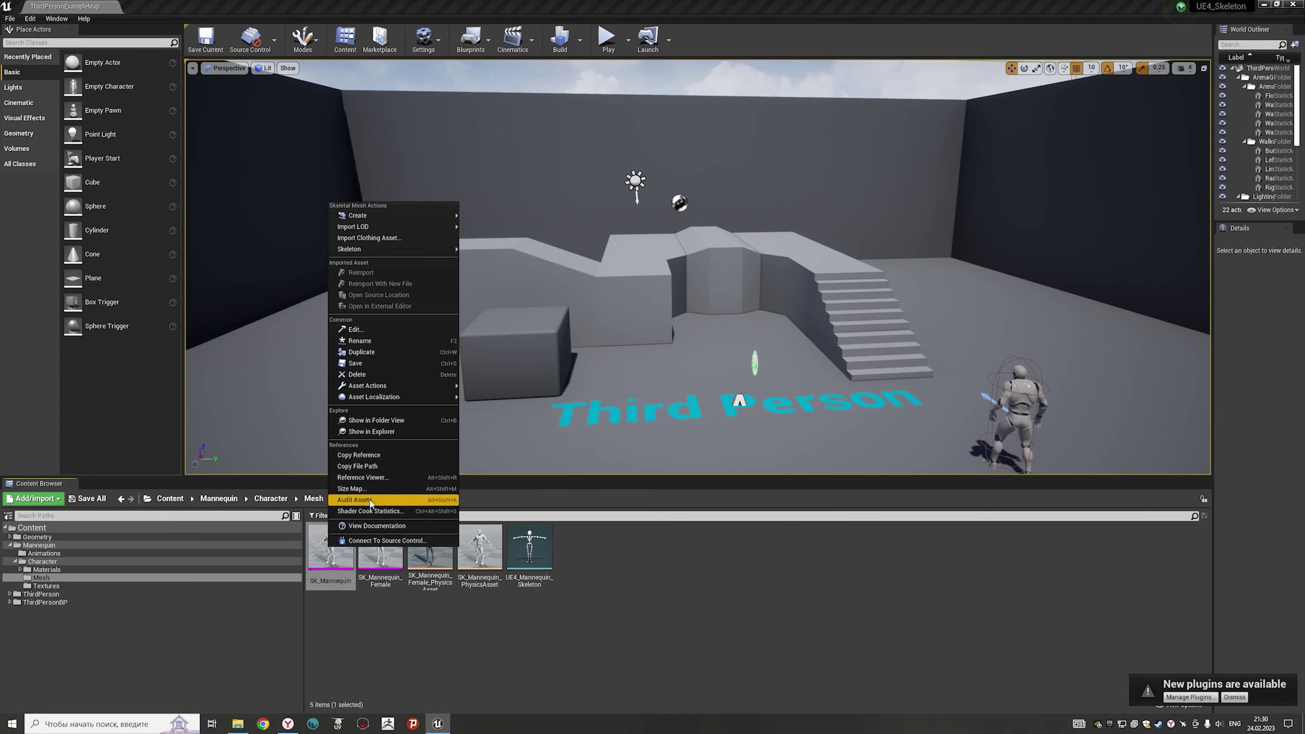
{"action": "mouse_move", "coordinate": [392, 386]}
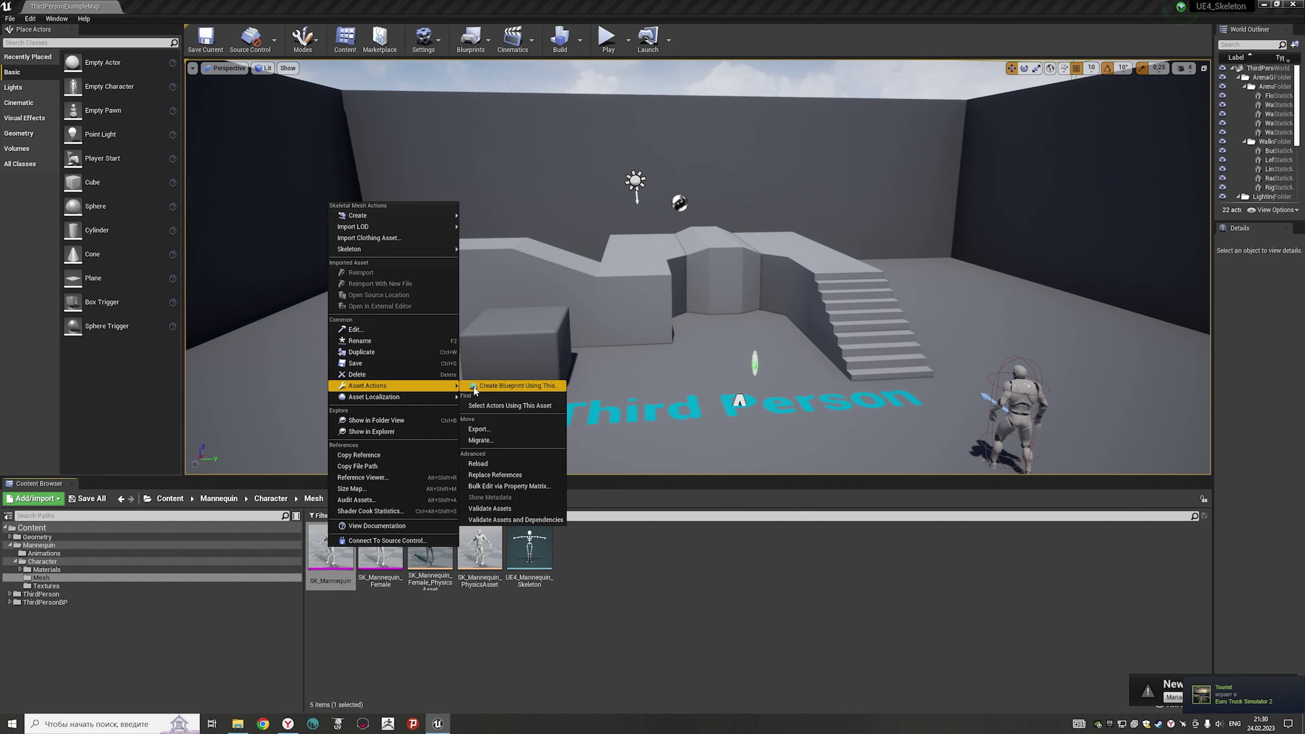
{"action": "left_click", "coordinate": [501, 431]}
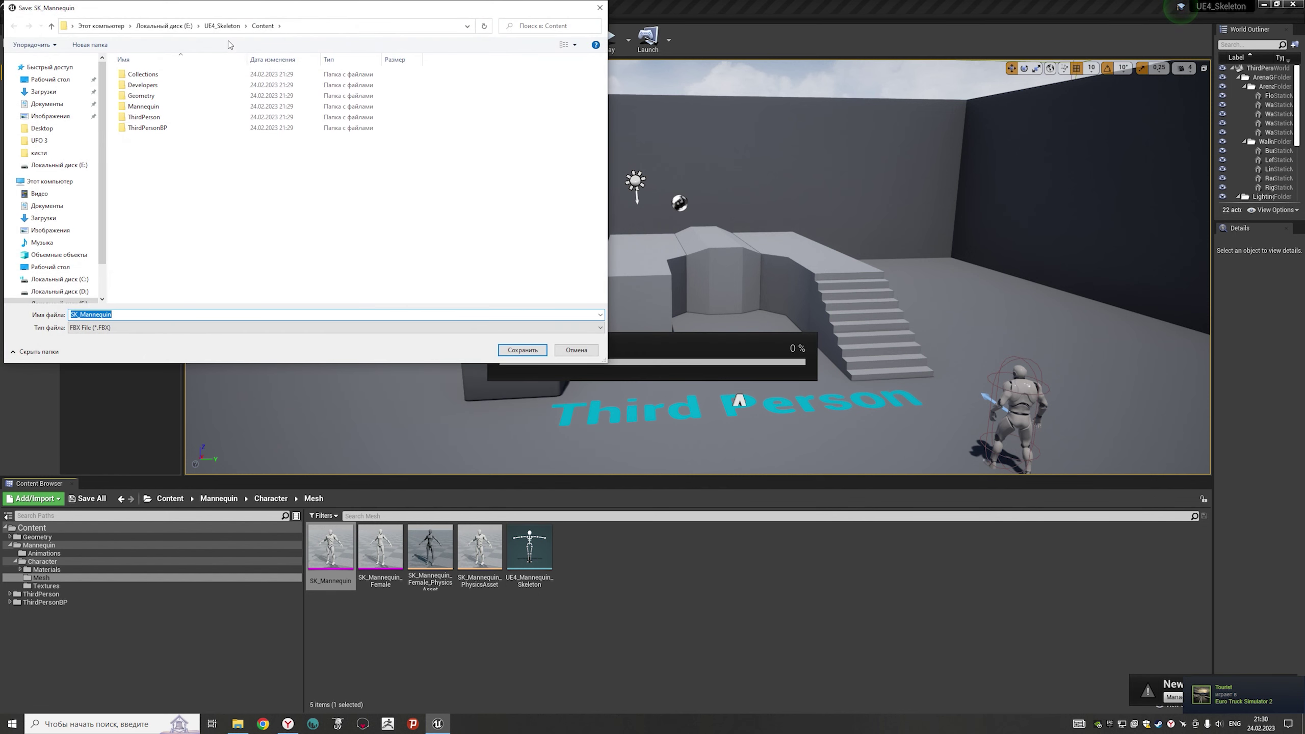
{"action": "left_click", "coordinate": [164, 25]}
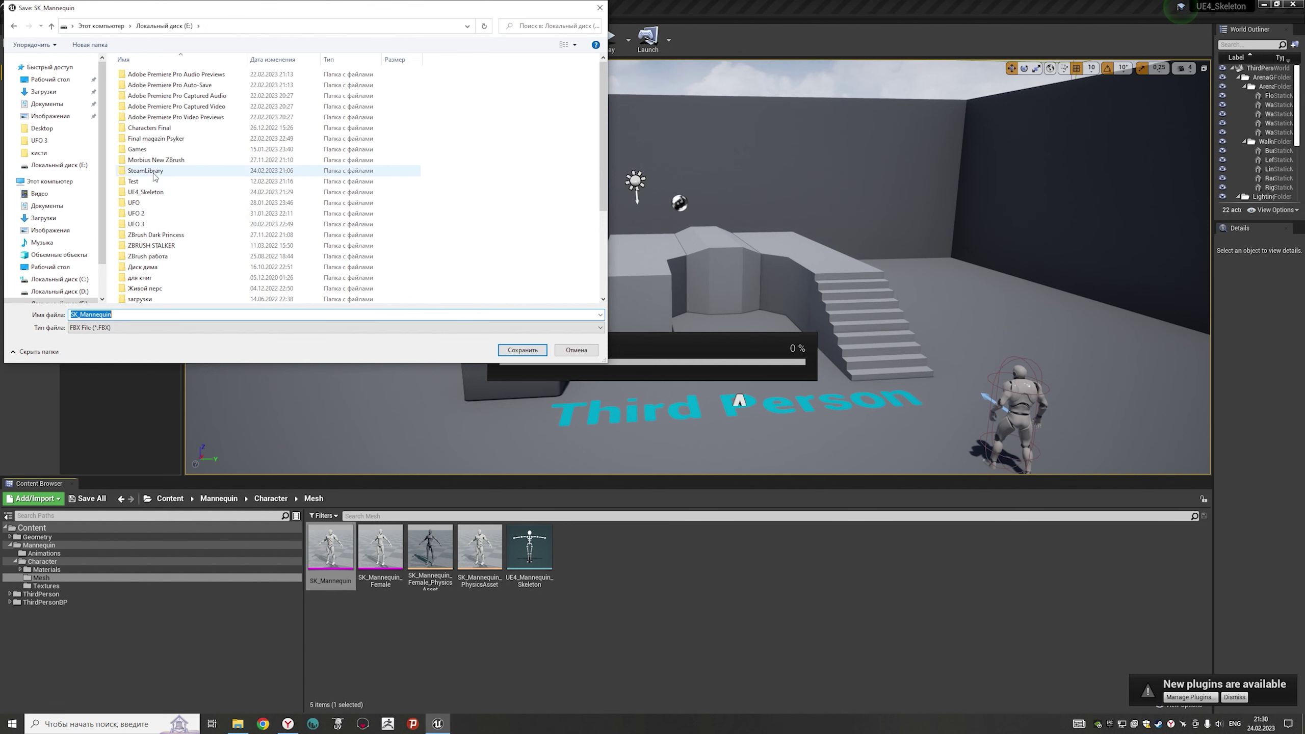
{"action": "double_click", "coordinate": [154, 128]}
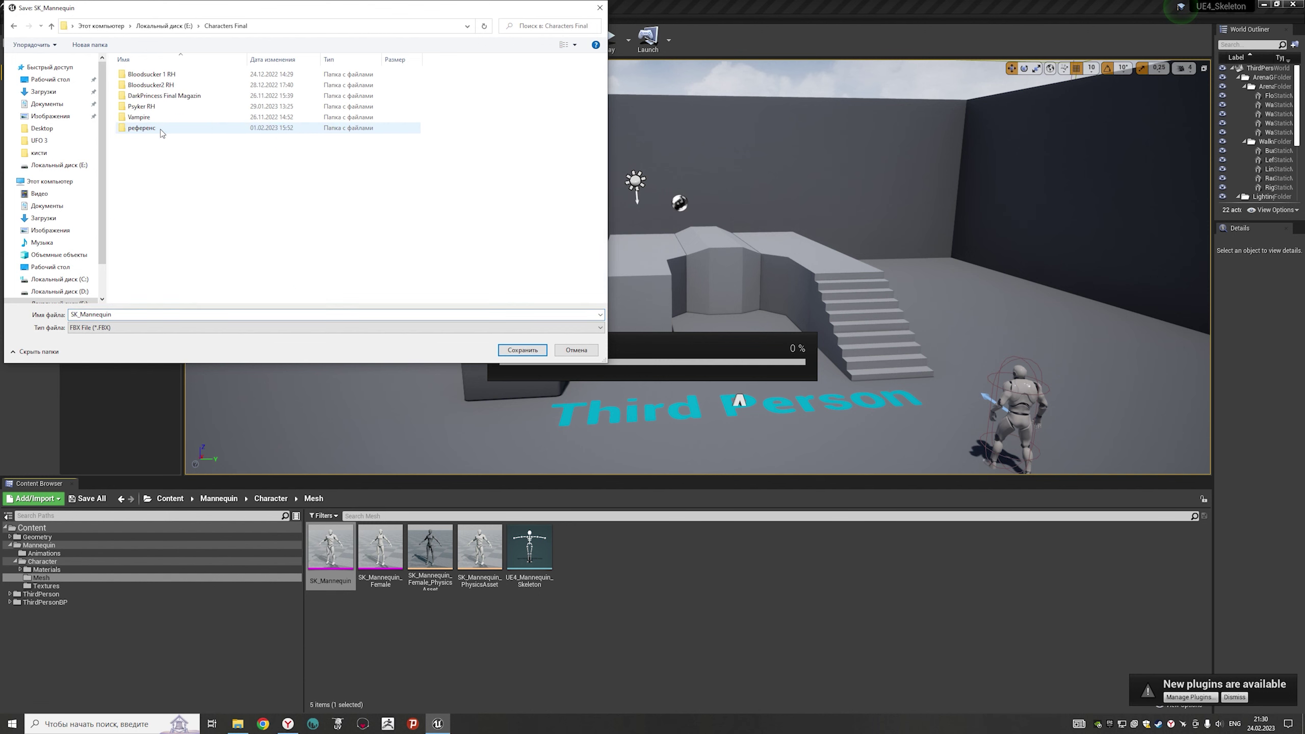
{"action": "left_click", "coordinate": [520, 351]}
{"action": "left_click", "coordinate": [725, 473]}
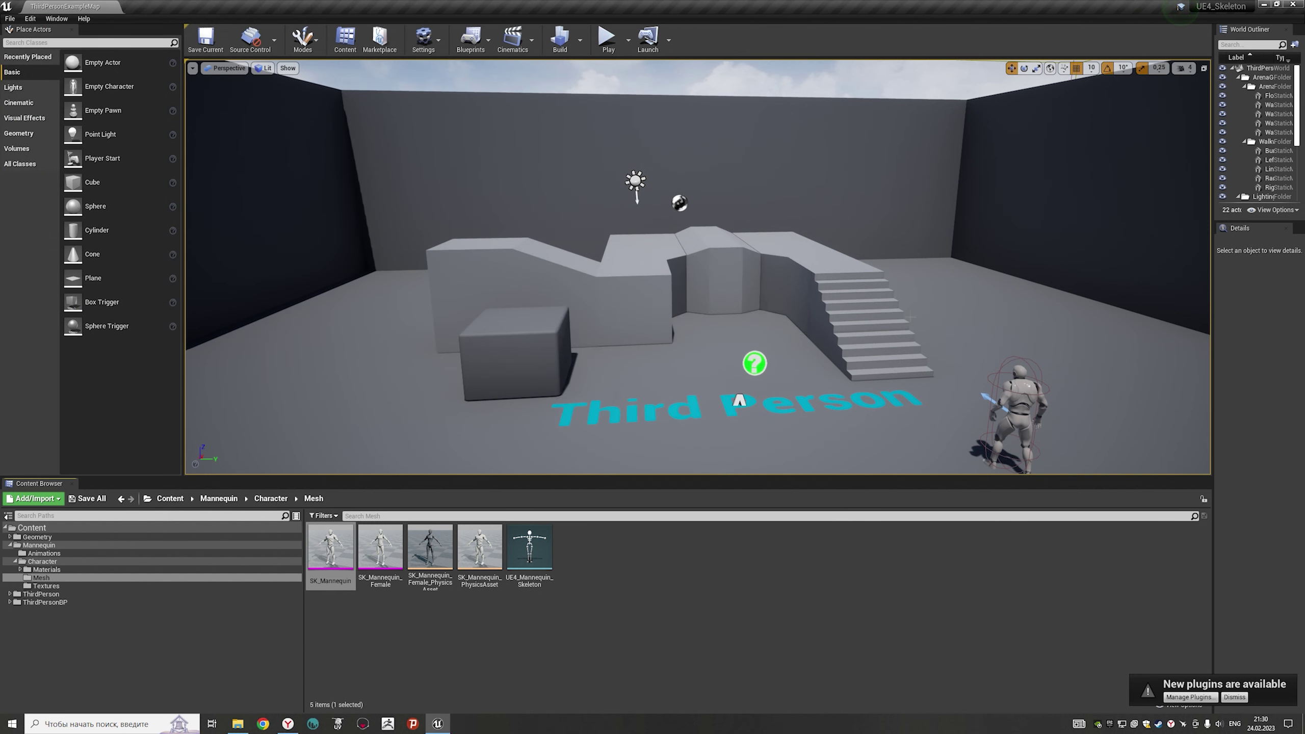
{"action": "left_click", "coordinate": [1301, 5]}
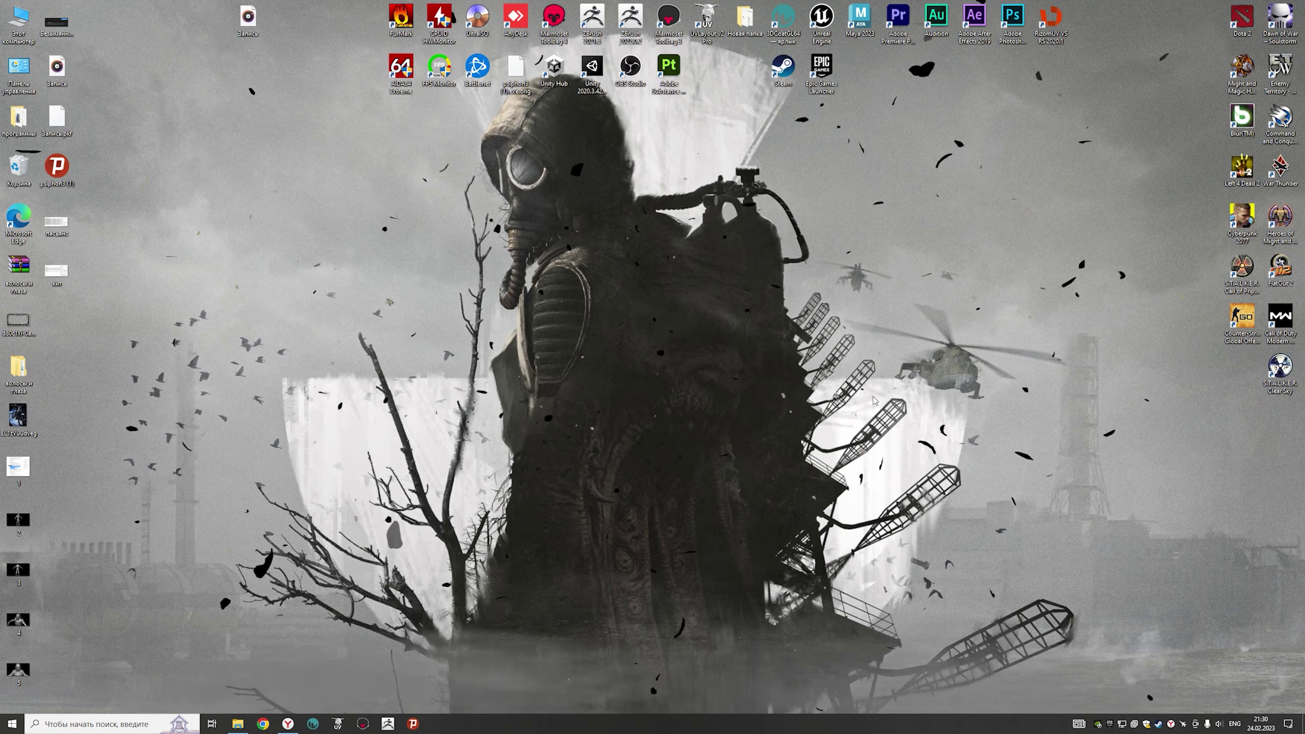
- Launch Maya 2023 with a new empty scene, tool settings minimized and the Modeling menu set active
{"action": "double_click", "coordinate": [859, 21]}
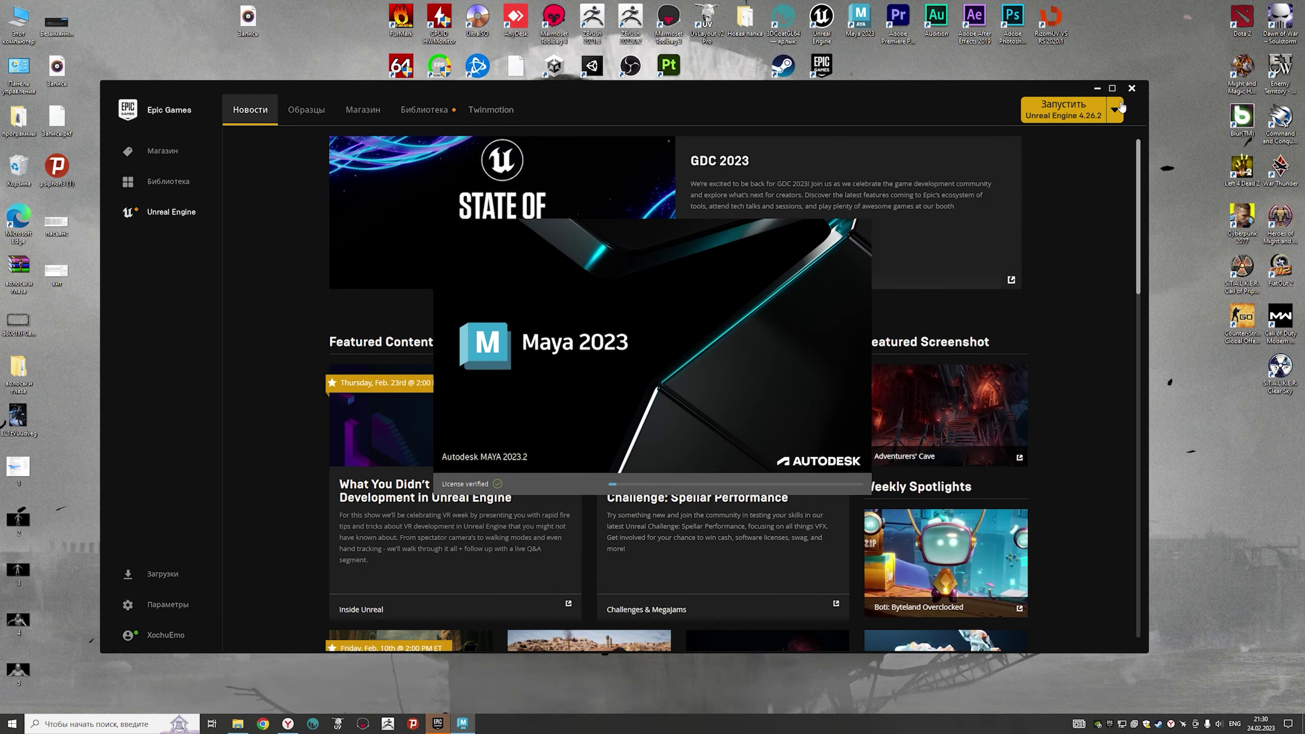
{"action": "left_click", "coordinate": [1131, 88]}
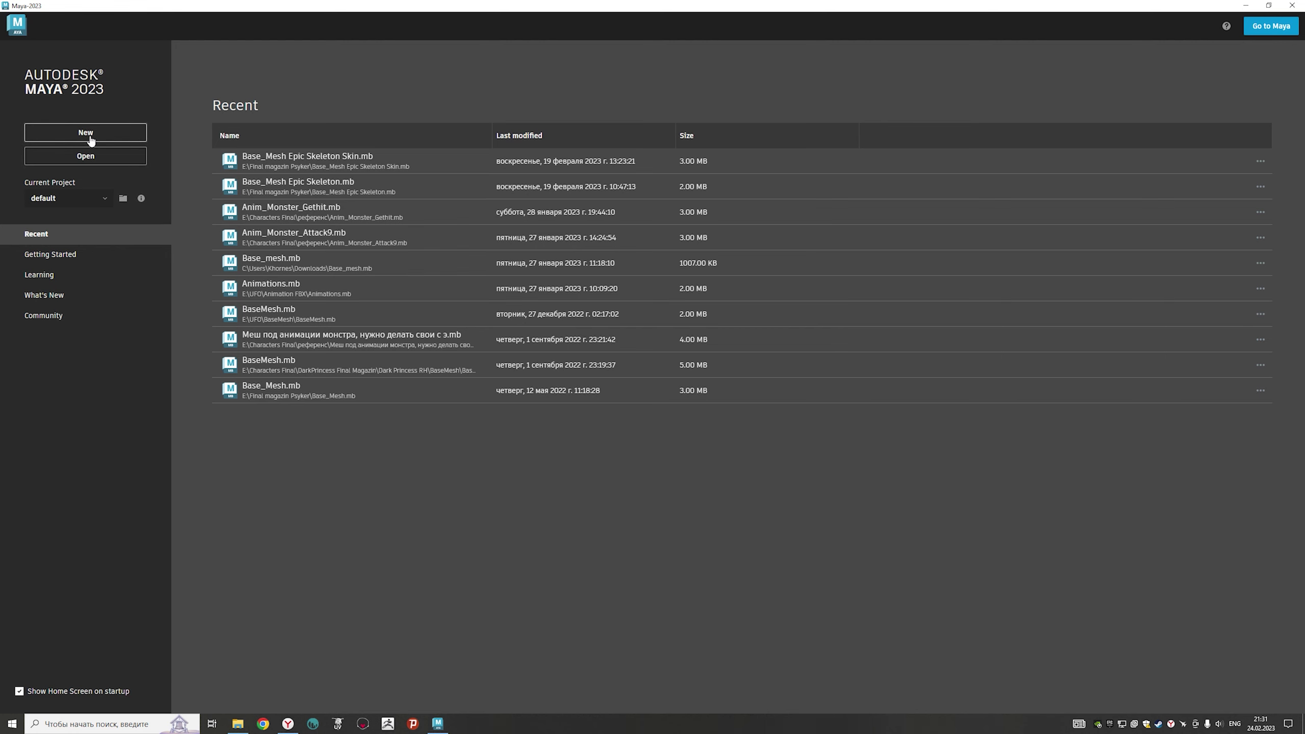
{"action": "left_click", "coordinate": [90, 139]}
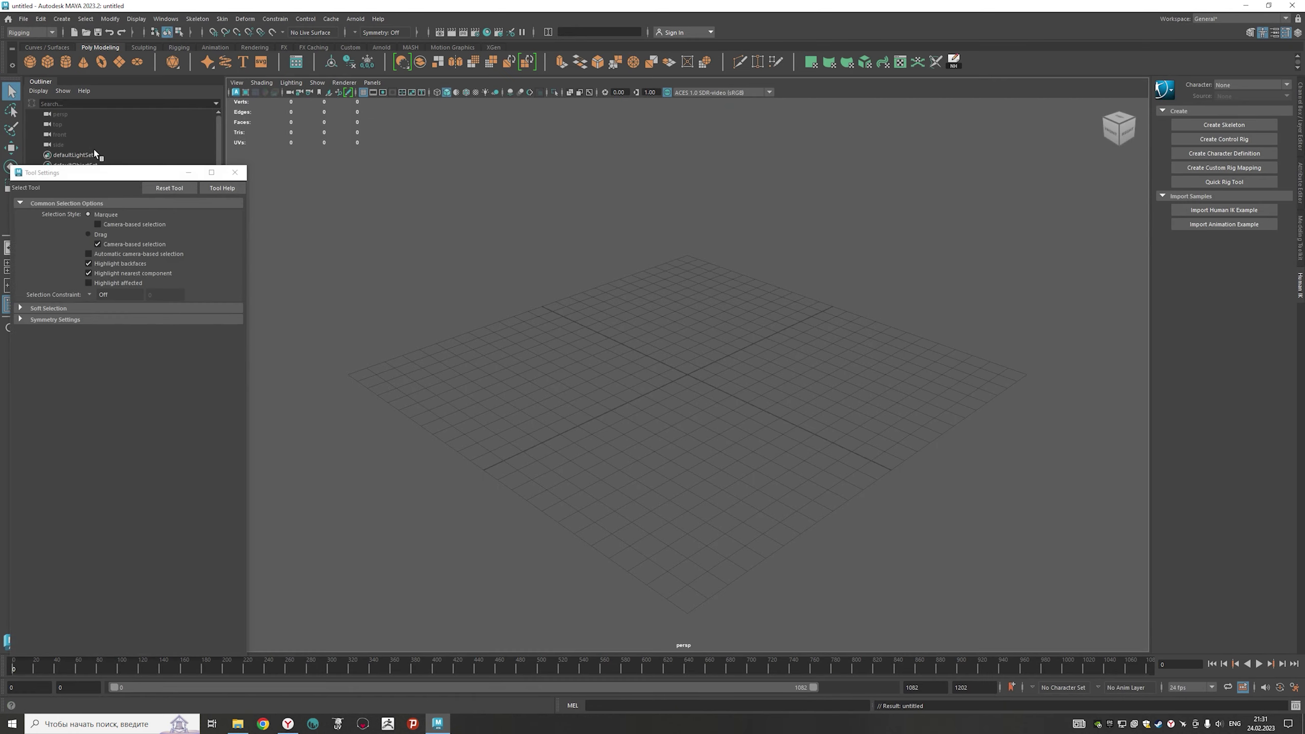
{"action": "left_click", "coordinate": [189, 174]}
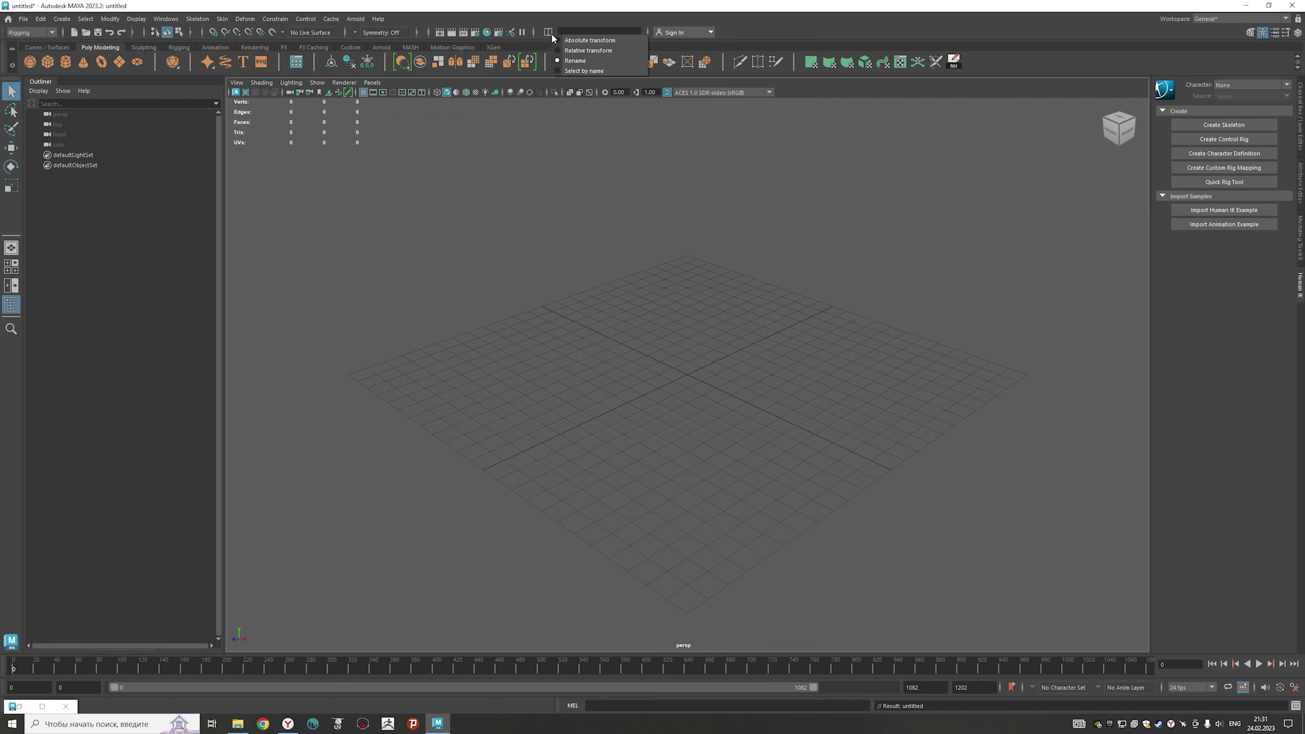
{"action": "left_click", "coordinate": [559, 41]}
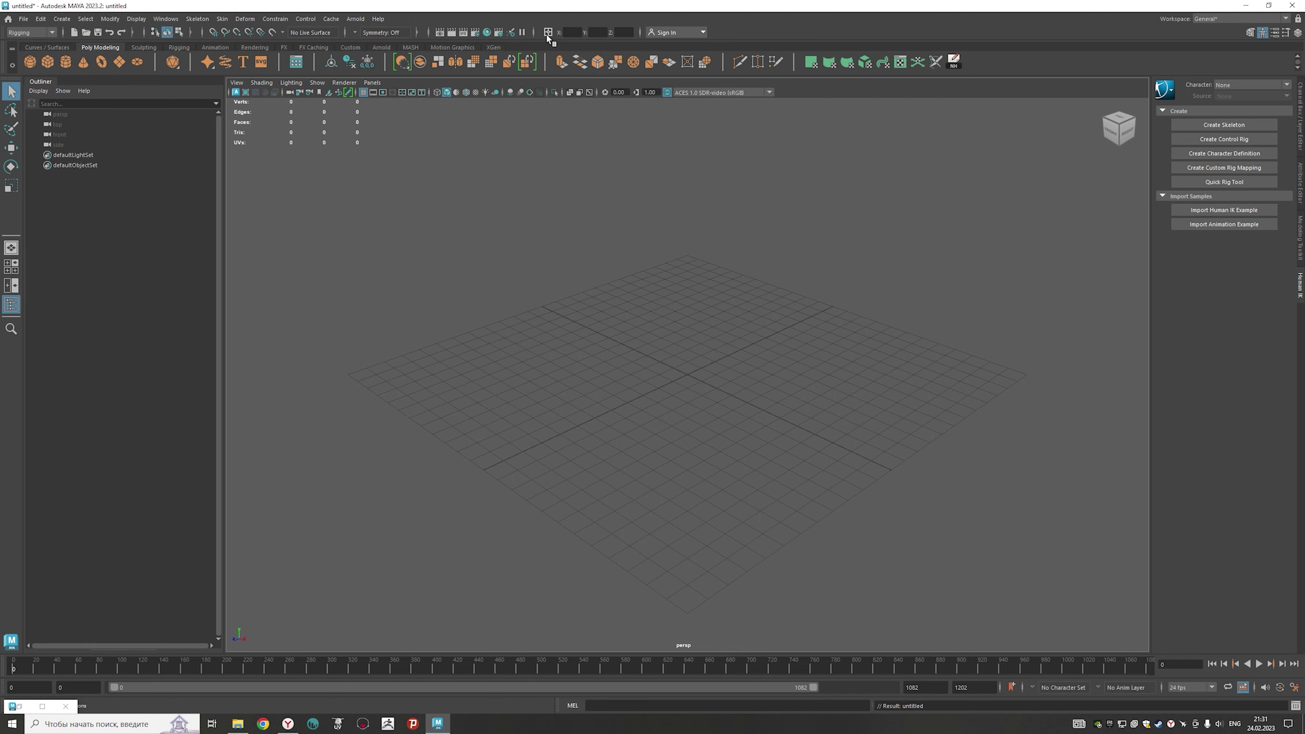
{"action": "left_click", "coordinate": [563, 63]}
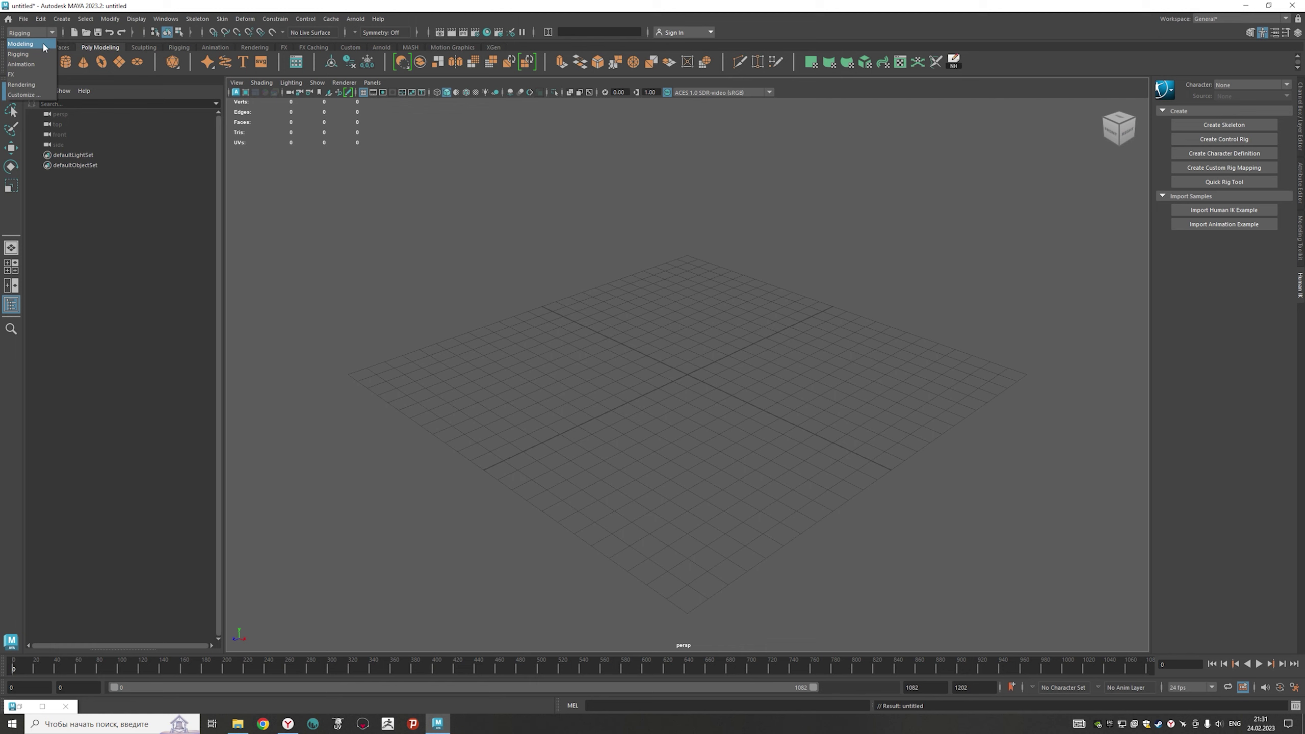
{"action": "left_click", "coordinate": [45, 45]}
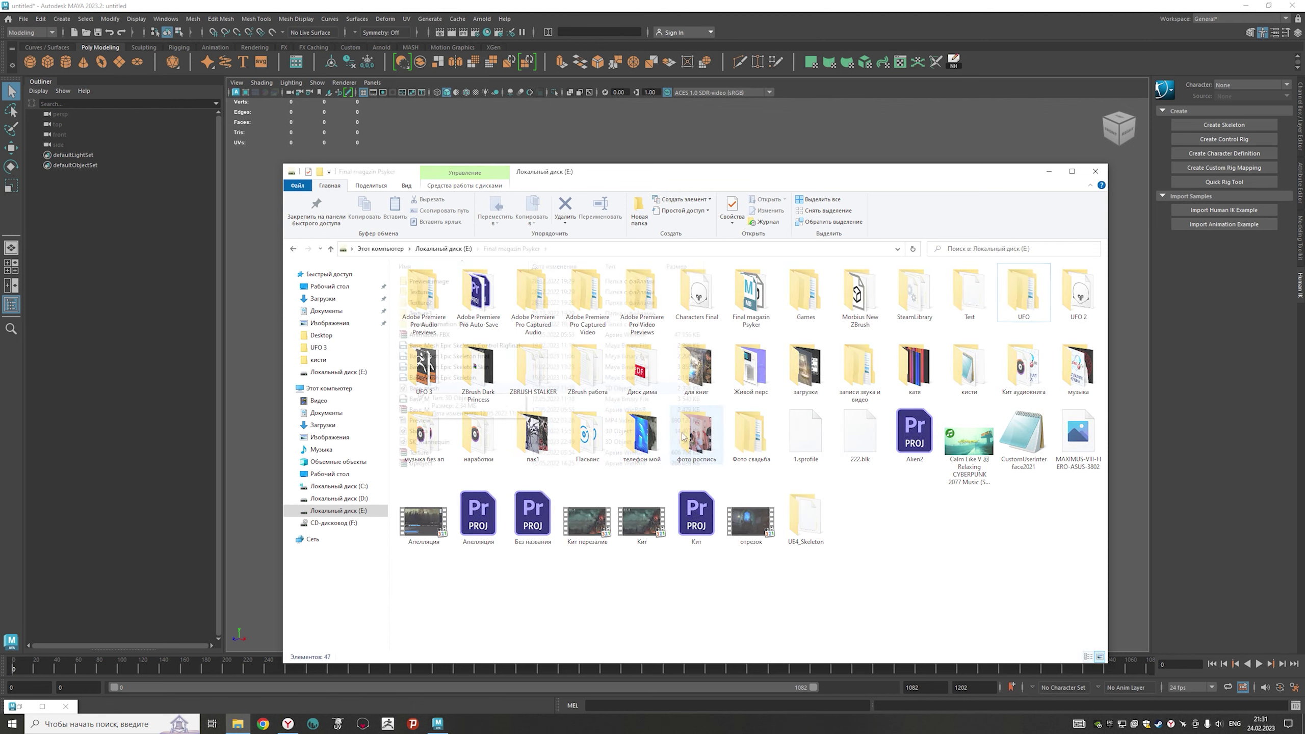
- Import Base_mesh from the Final magazin Psyker folder into the Maya scene
{"action": "double_click", "coordinate": [751, 298]}
{"action": "left_click_drag", "start_coordinate": [423, 388], "coordinate": [562, 137]}
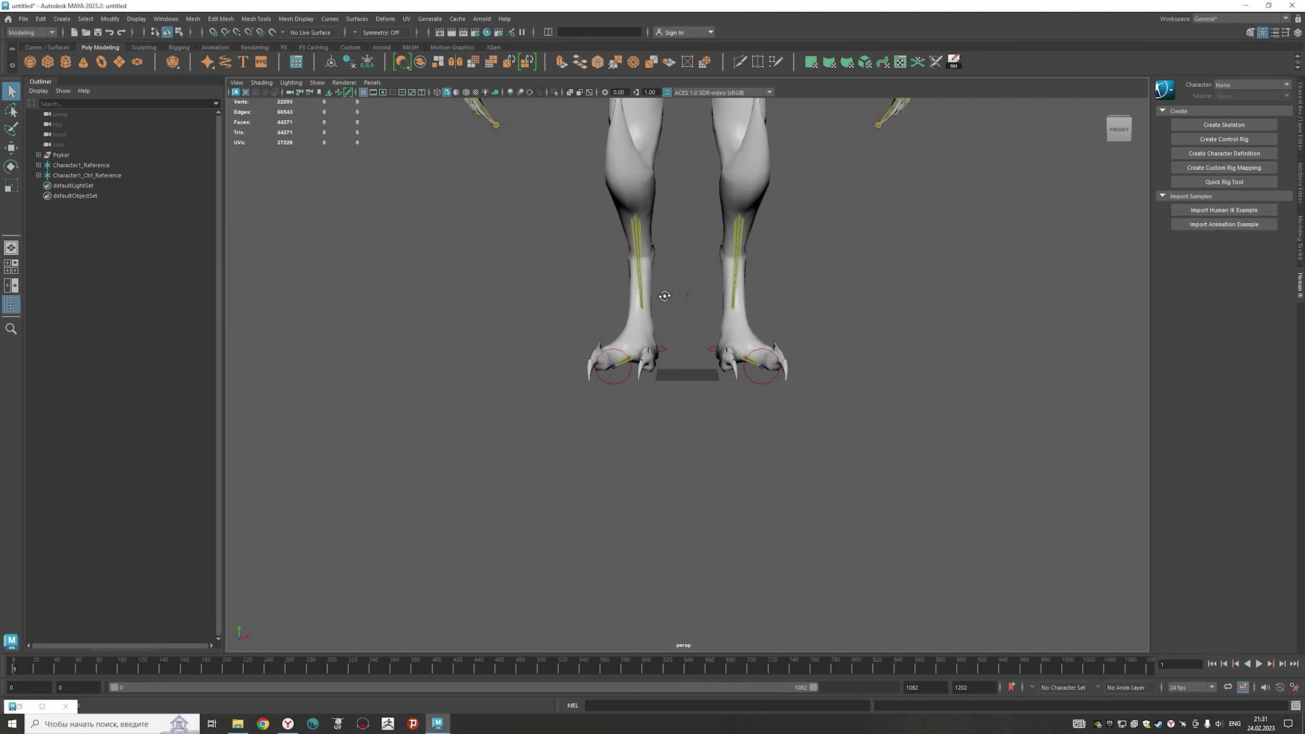
{"action": "right_click_drag", "start_coordinate": [853, 420], "coordinate": [764, 432], "text": "alt"}
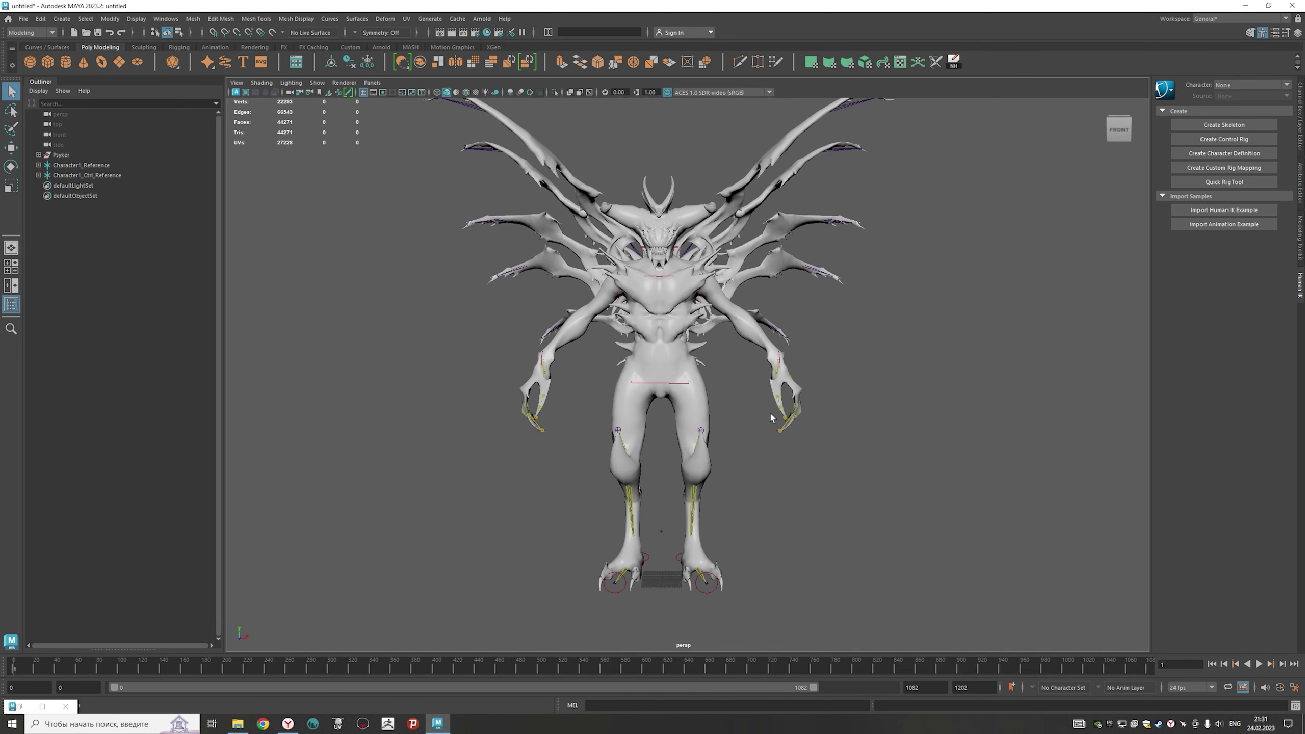
{"action": "left_click_drag", "start_coordinate": [763, 432], "coordinate": [720, 325], "text": "alt"}
- Delete the two Character1 reference skeleton and control rig nodes
{"action": "left_click_drag", "start_coordinate": [72, 179], "coordinate": [72, 165]}
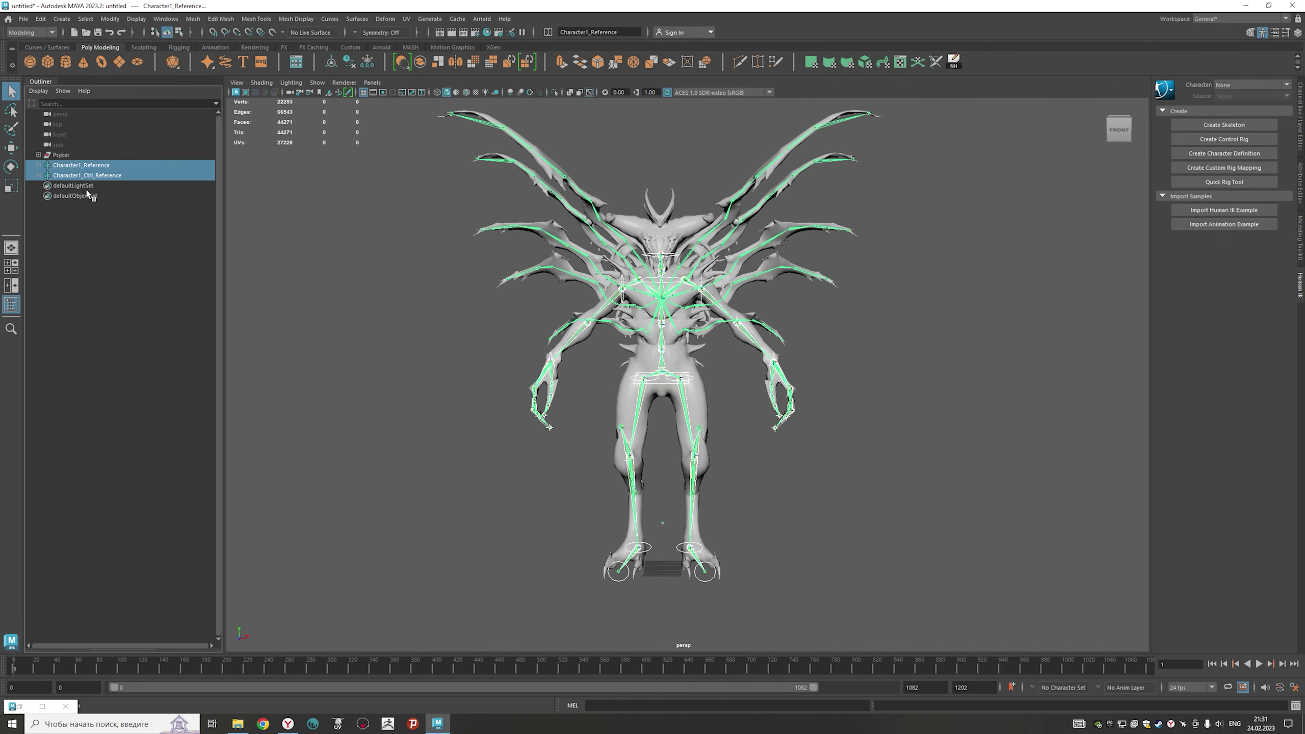
{"action": "key", "text": "Delete"}
{"action": "mouse_move", "coordinate": [878, 321]}
{"action": "left_mouse_down", "text": "alt"}
{"action": "mouse_move", "coordinate": [841, 308]}
{"action": "mouse_move", "coordinate": [839, 331]}
{"action": "left_mouse_up", "text": "alt"}
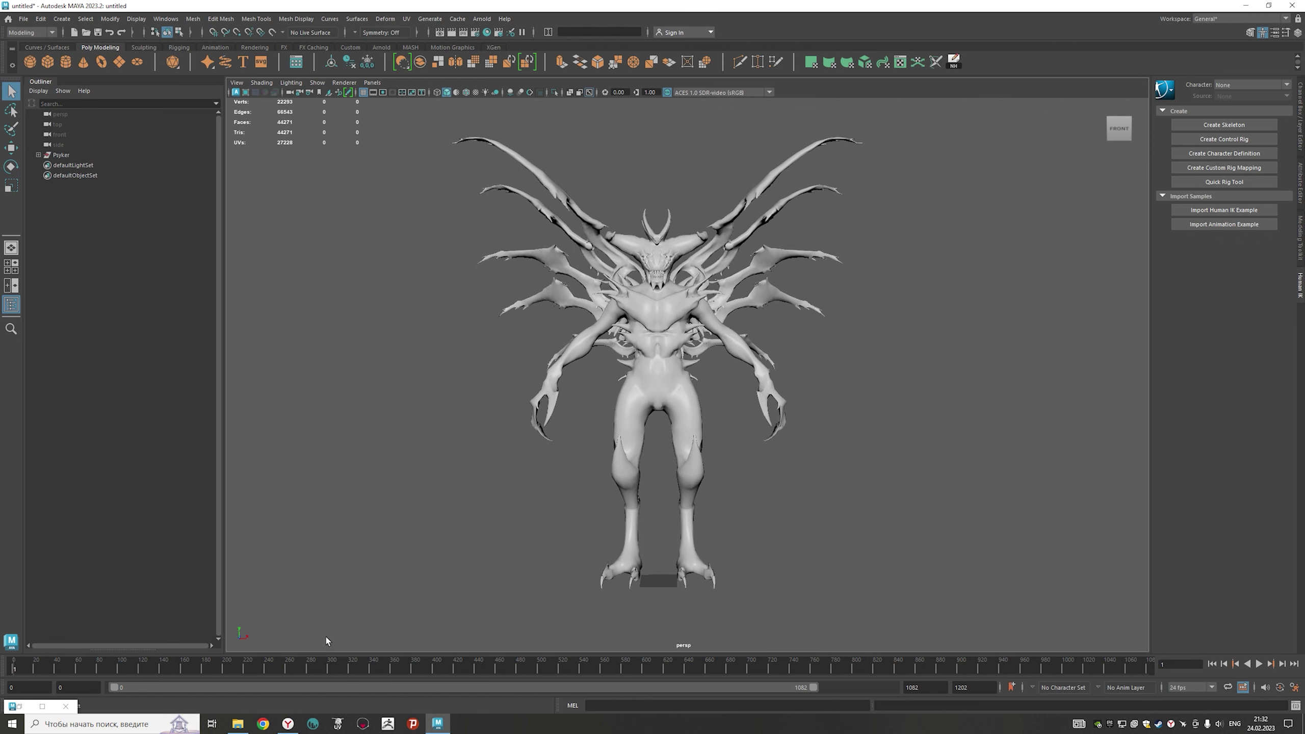
- Drag the SK_Mannequin FBX from Explorer into the viewport to import it
{"action": "left_click", "coordinate": [238, 723]}
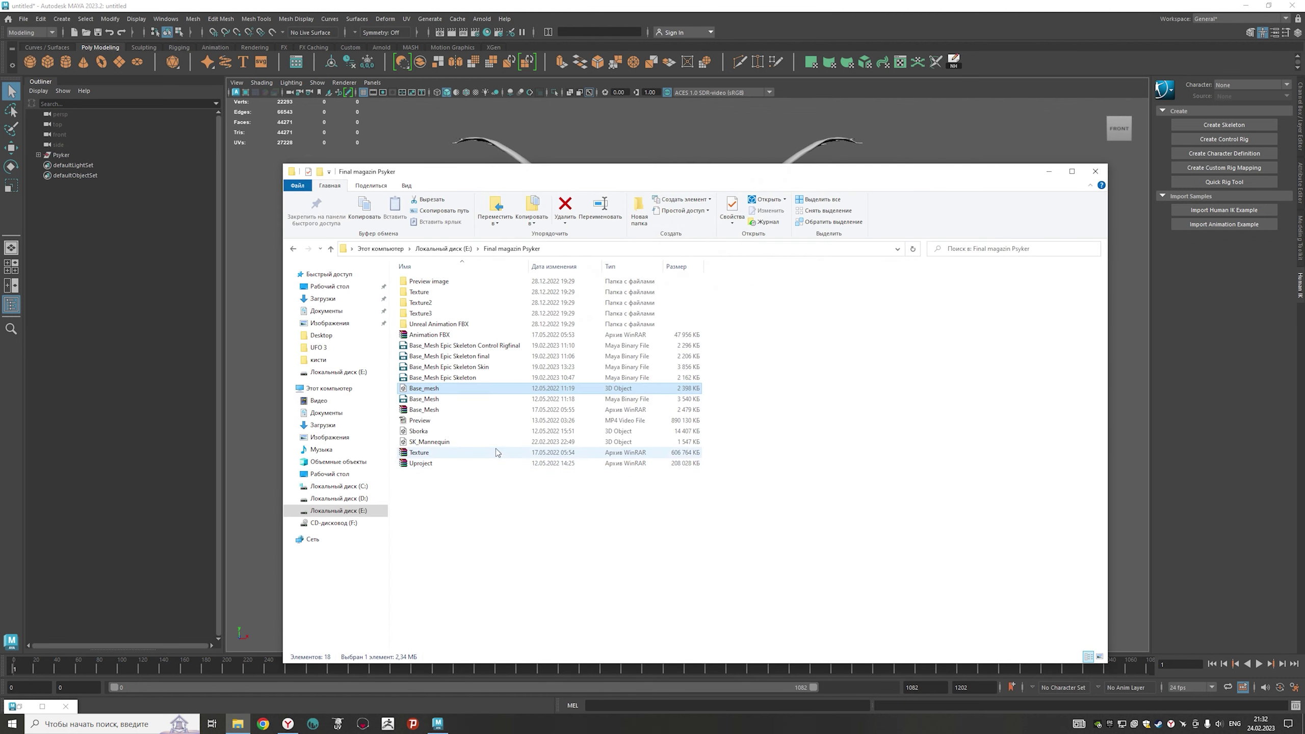
{"action": "left_click", "coordinate": [434, 443]}
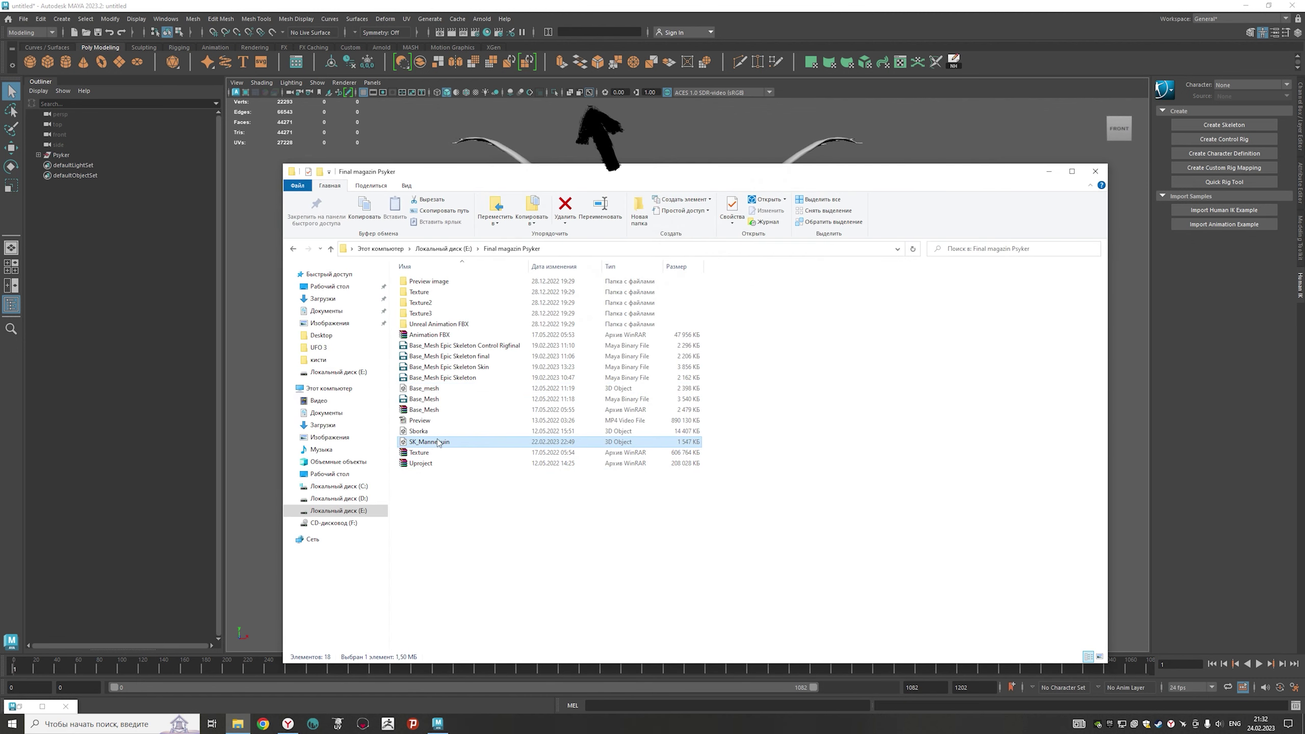
{"action": "left_click_drag", "start_coordinate": [441, 444], "coordinate": [482, 138]}
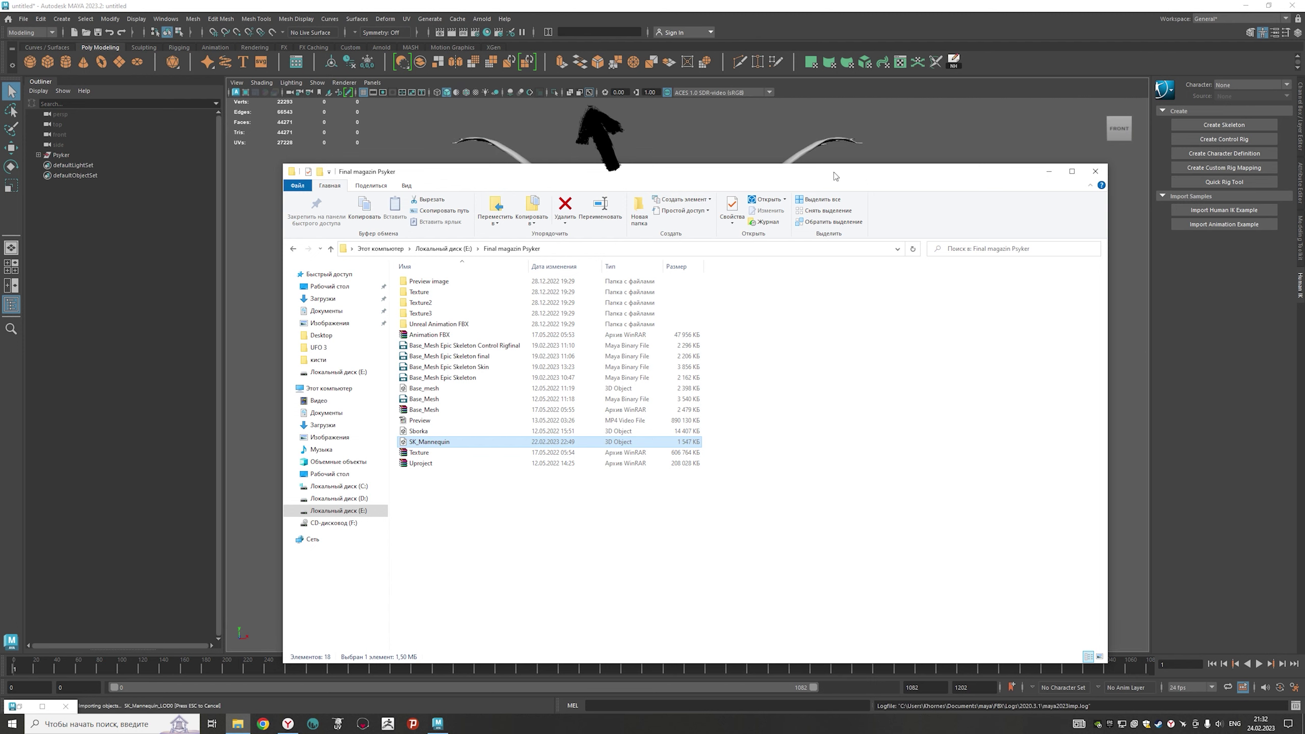
{"action": "left_click", "coordinate": [1050, 174]}
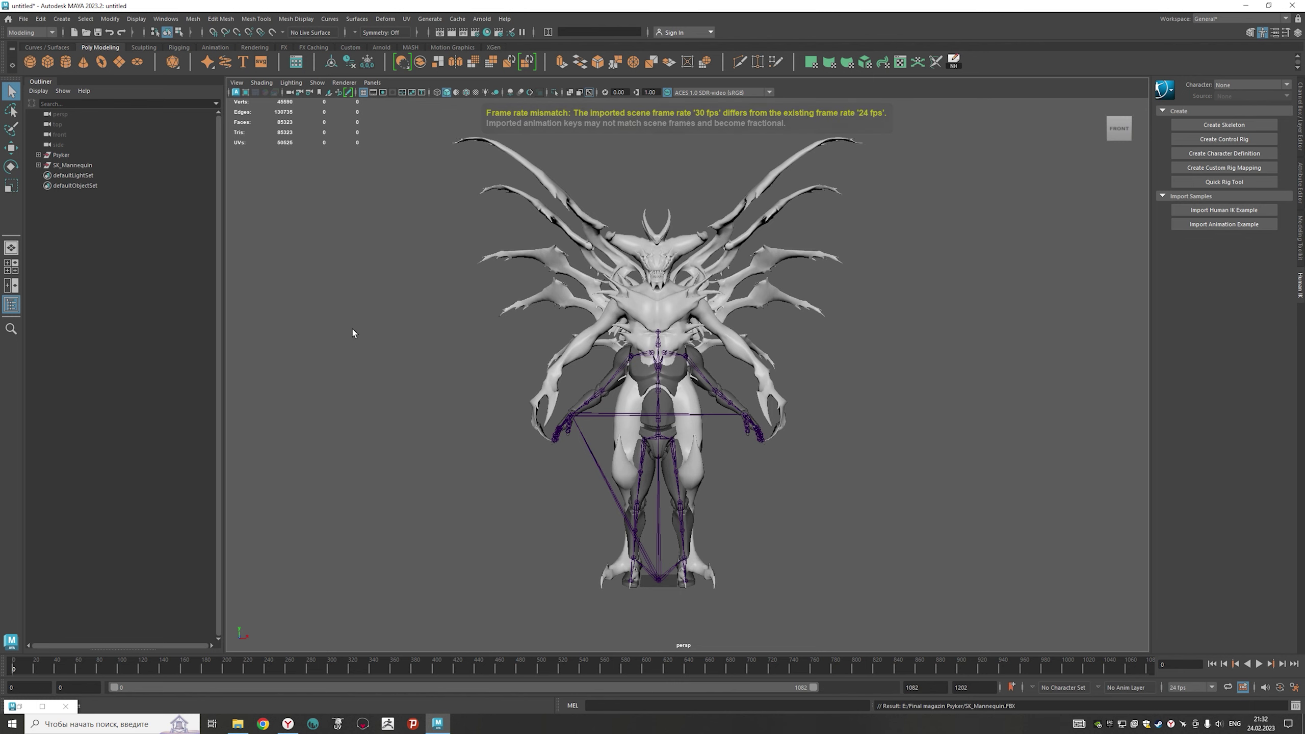
- Move the root joint out of SK_Mannequin to top level and delete the mannequin mesh group
{"action": "left_click", "coordinate": [39, 166]}
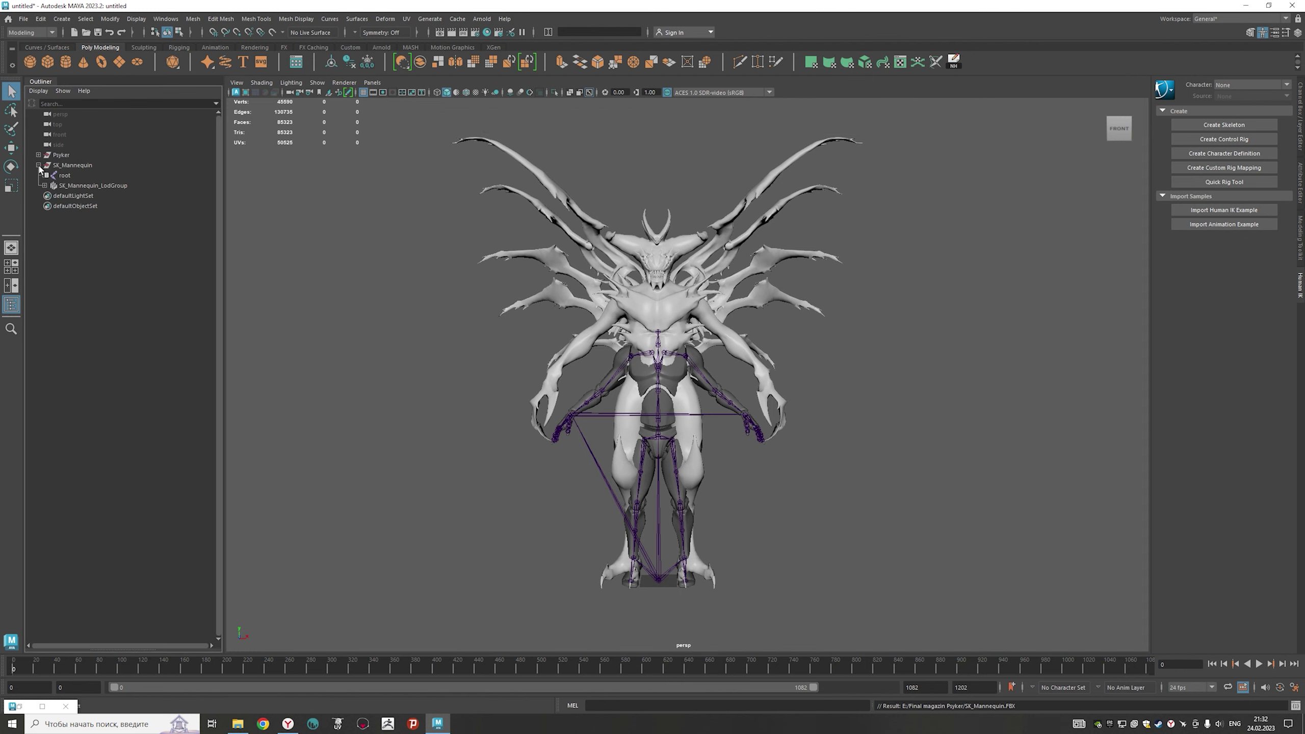
{"action": "left_click", "coordinate": [64, 175]}
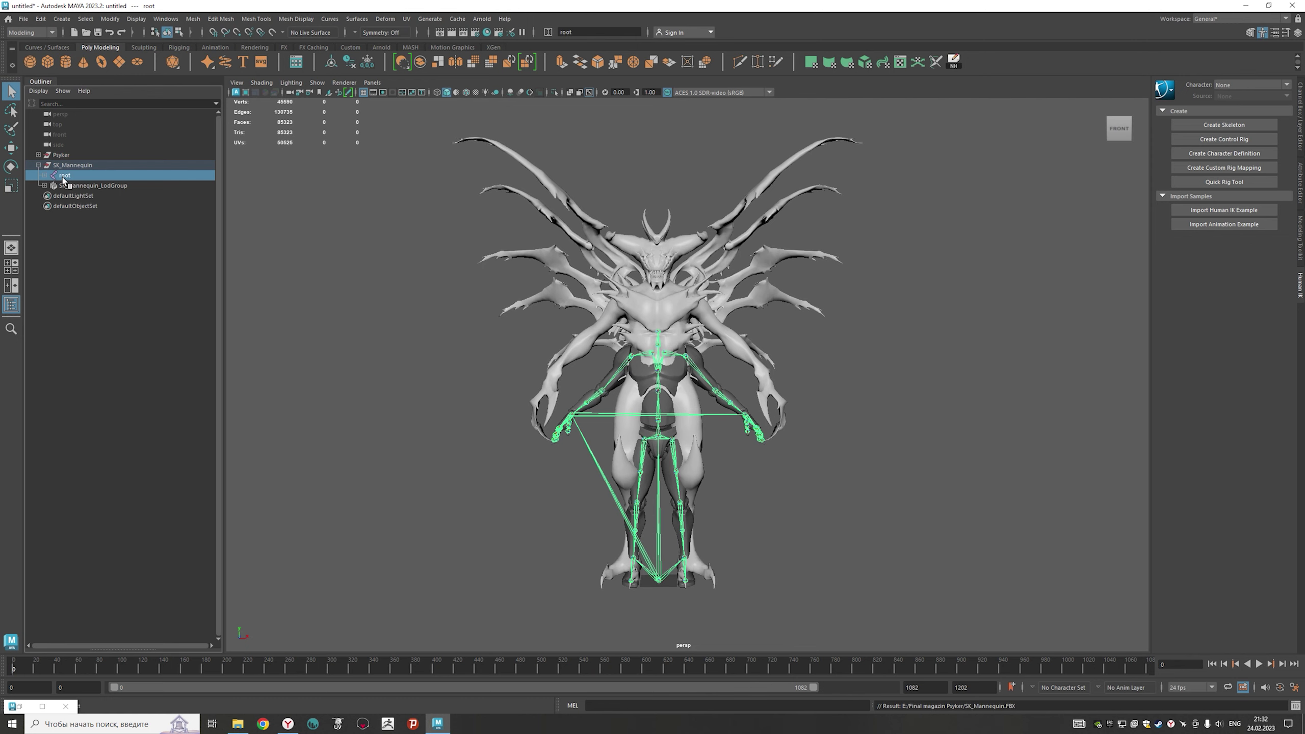
{"action": "left_click_drag", "start_coordinate": [67, 152], "coordinate": [67, 153]}
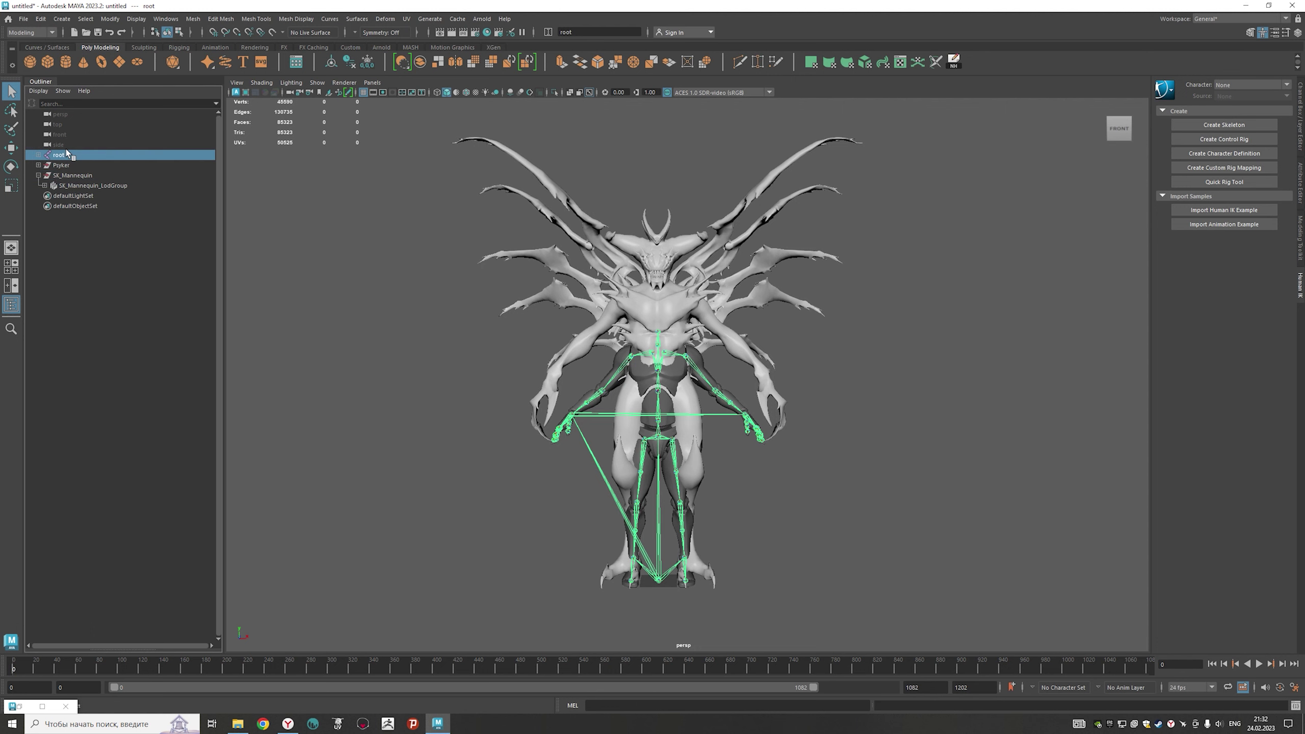
{"action": "left_click", "coordinate": [98, 245]}
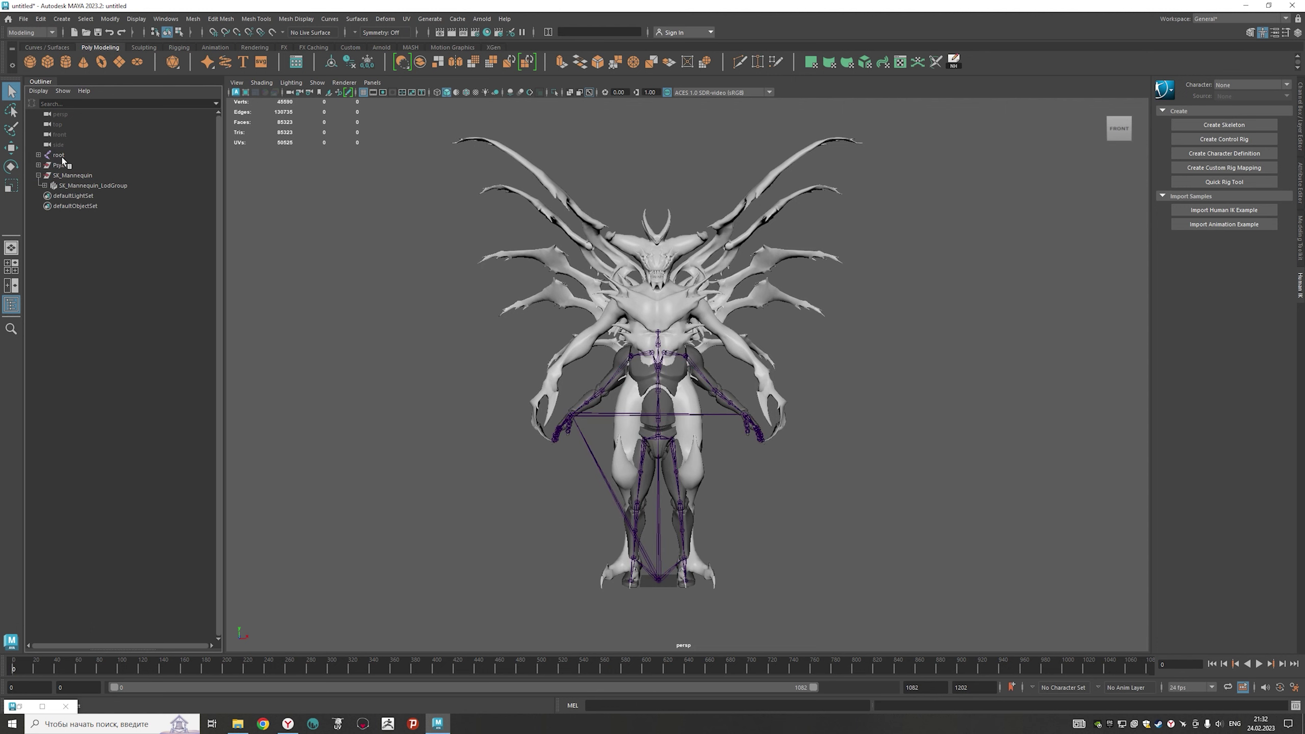
{"action": "left_click", "coordinate": [66, 178]}
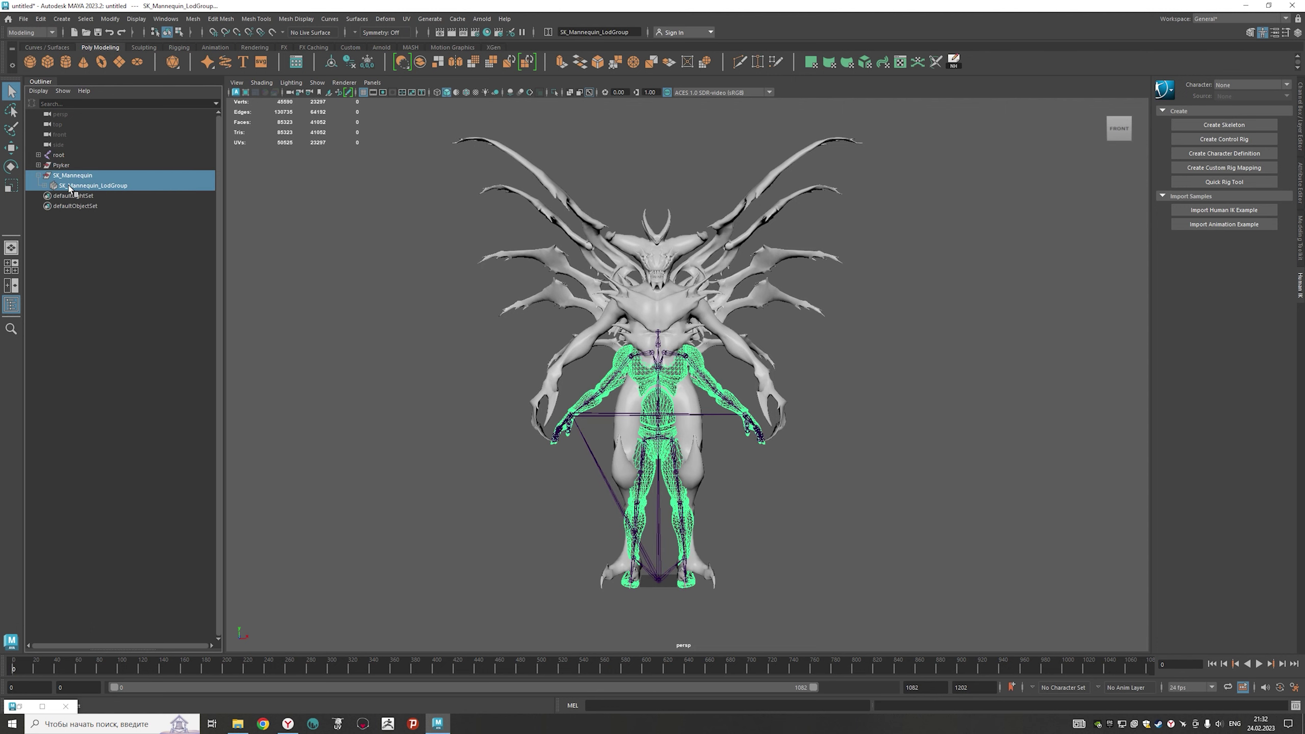
{"action": "key", "text": "Delete"}
- Delete all non-deformer history in the scene
{"action": "left_click", "coordinate": [41, 19]}
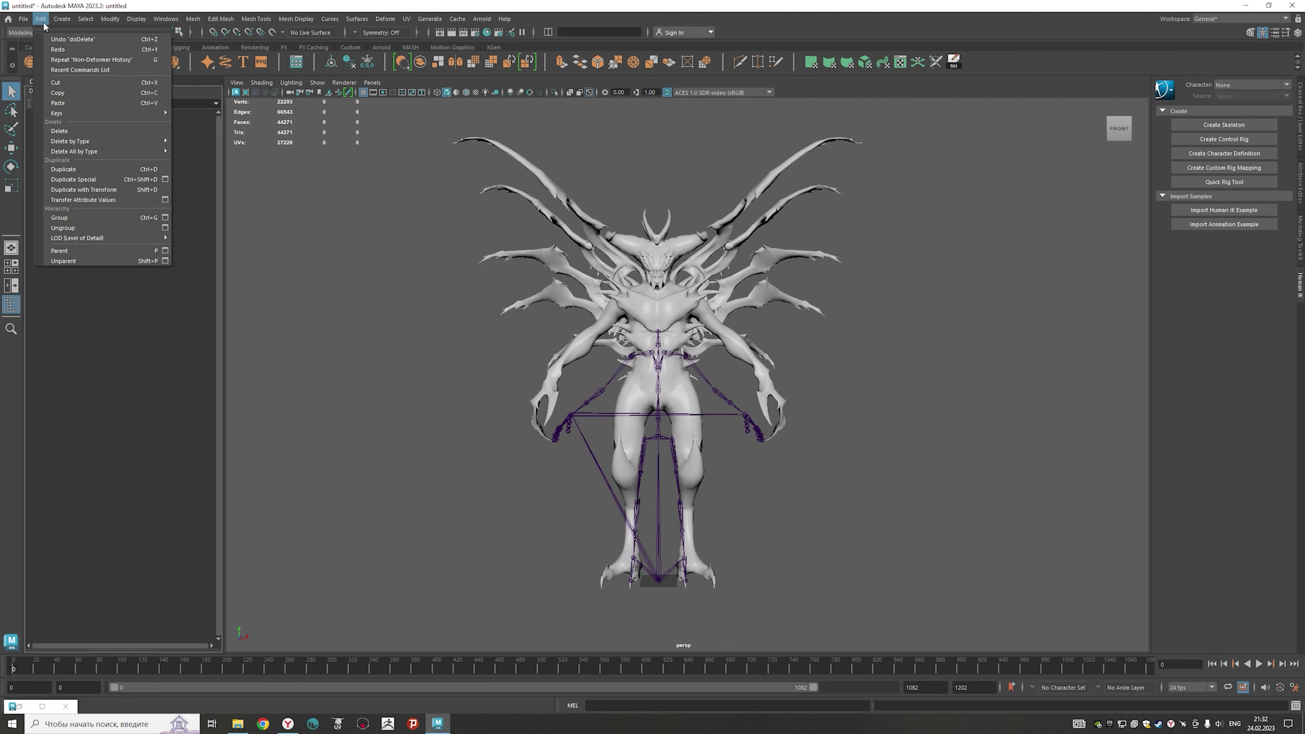
{"action": "mouse_move", "coordinate": [75, 151]}
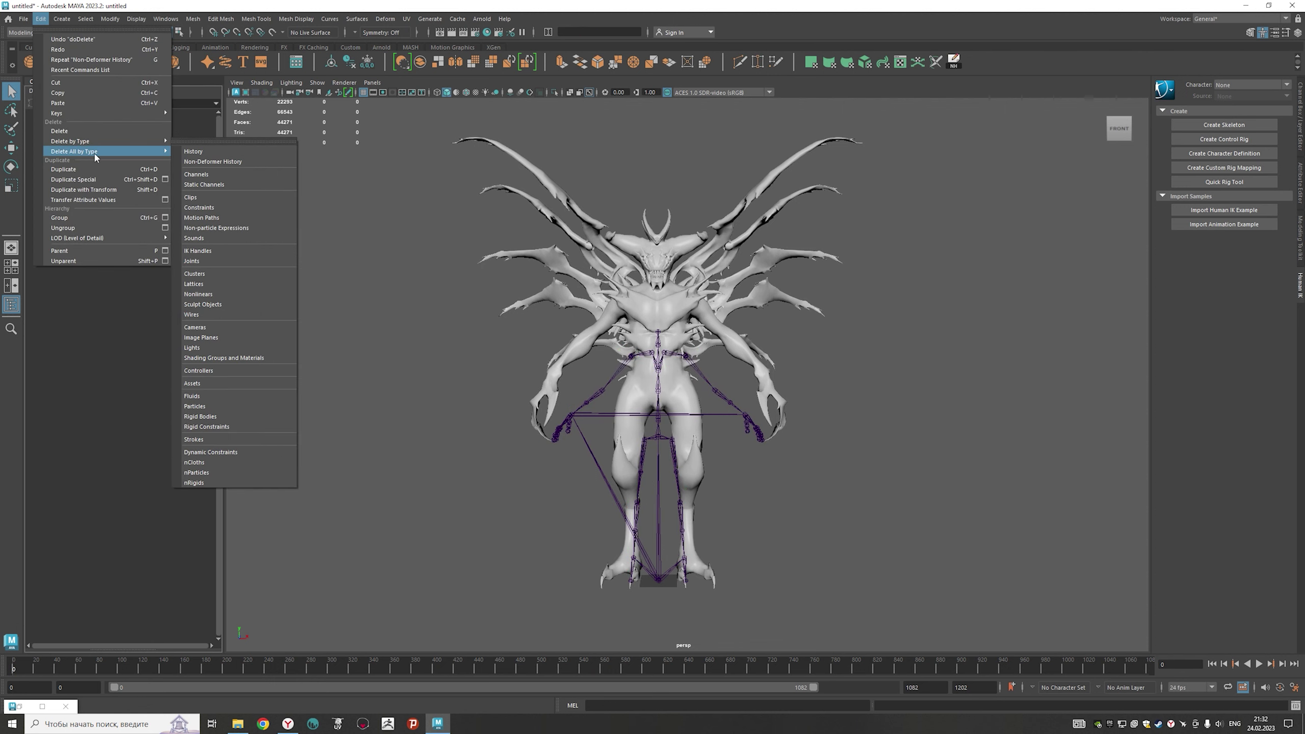
{"action": "left_click", "coordinate": [205, 163]}
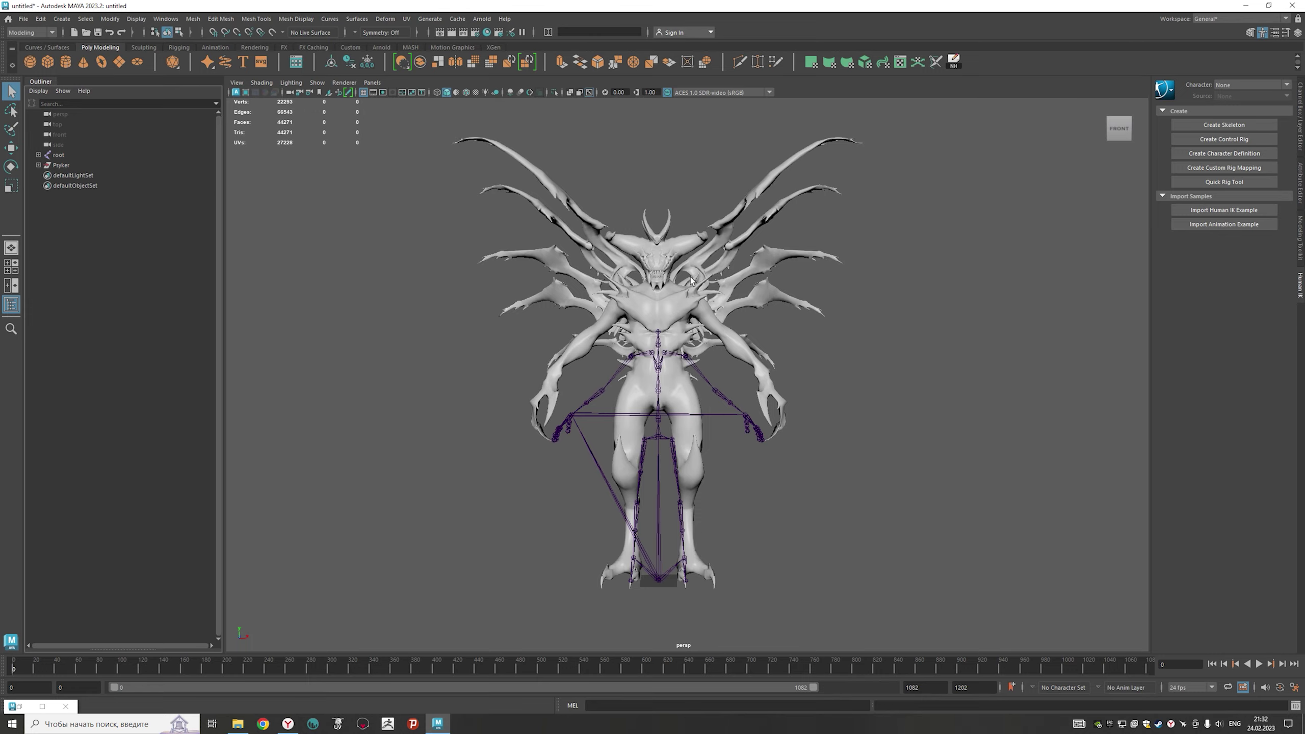
{"action": "mouse_move", "coordinate": [691, 281]}
{"action": "left_mouse_down", "text": "alt"}
{"action": "mouse_move", "coordinate": [786, 315]}
{"action": "mouse_move", "coordinate": [742, 359]}
{"action": "left_mouse_up", "text": "alt"}
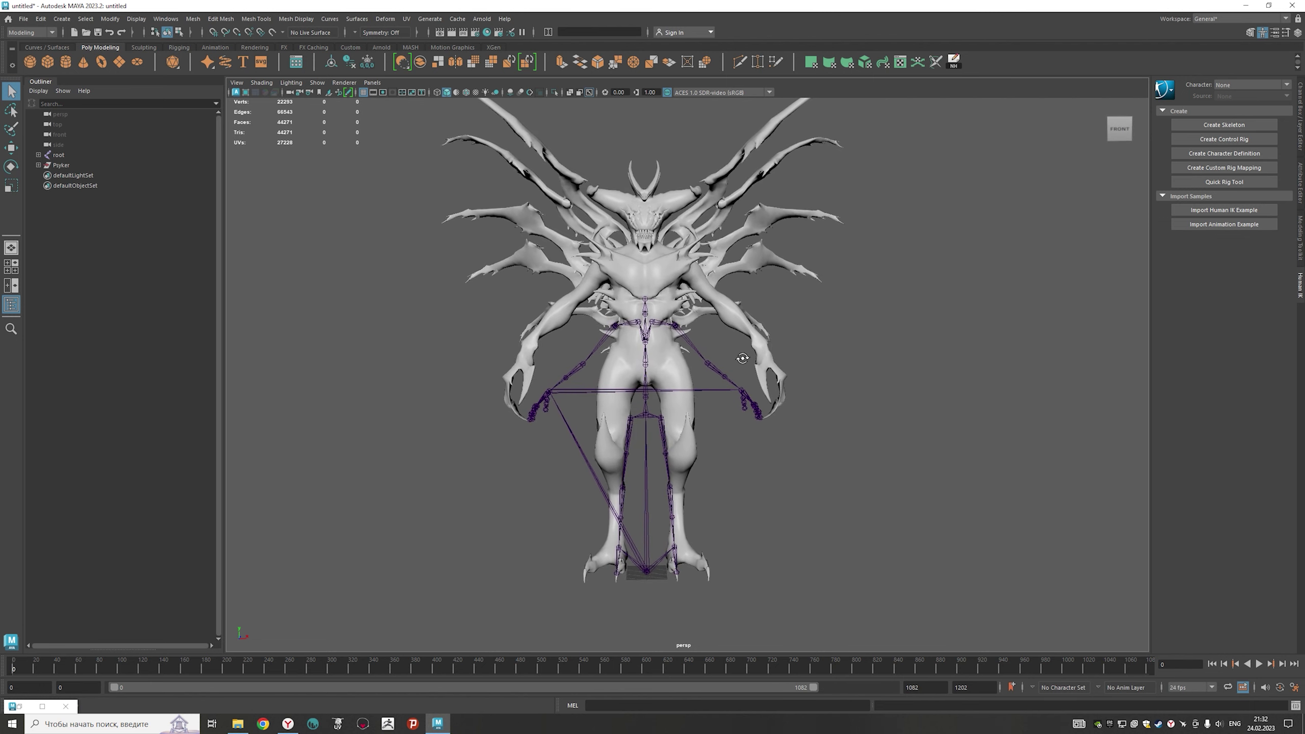
- Raise spine_01 to lift the spine and arms into the torso, then check the pelvis
{"action": "scroll", "coordinate": [743, 358], "scroll_direction": "up", "scroll_amount": 3}
{"action": "key", "text": "w"}
{"action": "left_click", "coordinate": [642, 394]}
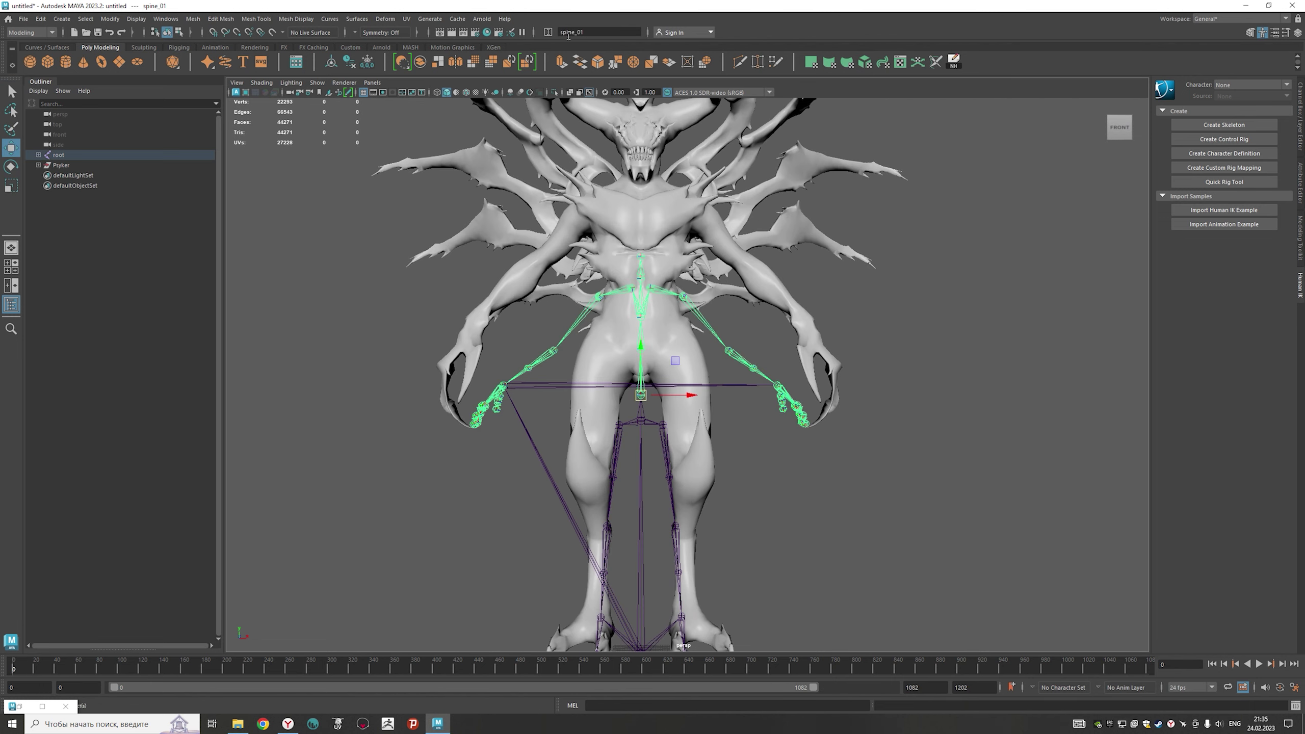
{"action": "mouse_move", "coordinate": [641, 350]}
{"action": "left_mouse_down"}
{"action": "mouse_move", "coordinate": [639, 252]}
{"action": "mouse_move", "coordinate": [650, 314]}
{"action": "mouse_move", "coordinate": [636, 274]}
{"action": "left_mouse_up"}
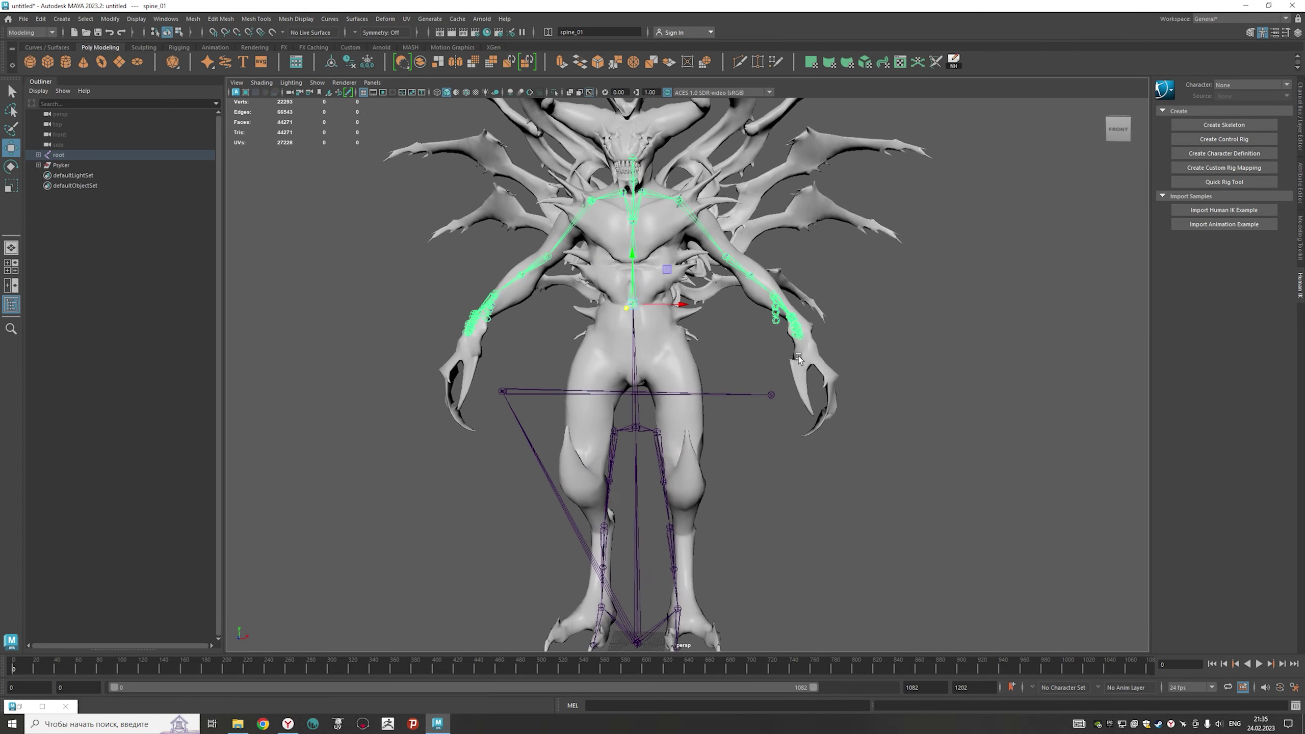
{"action": "right_click_drag", "start_coordinate": [636, 273], "coordinate": [737, 373], "text": "alt"}
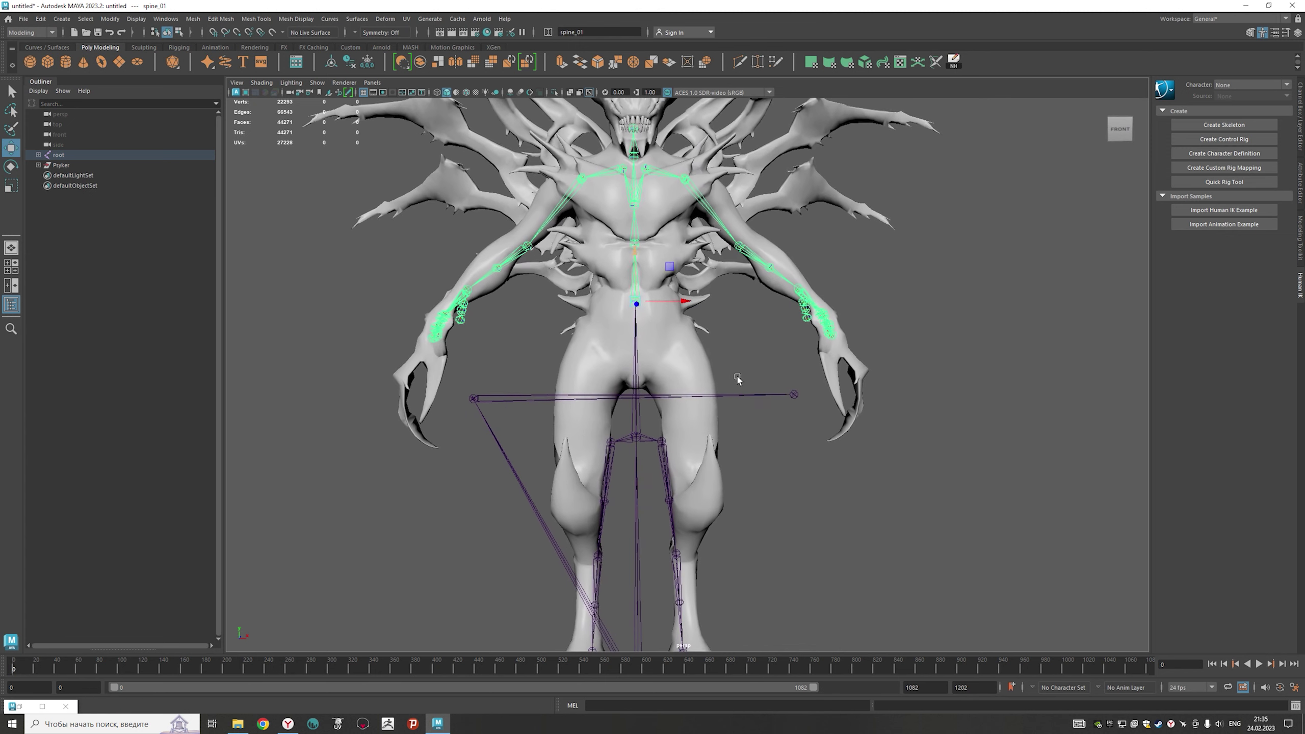
{"action": "left_click", "coordinate": [637, 441]}
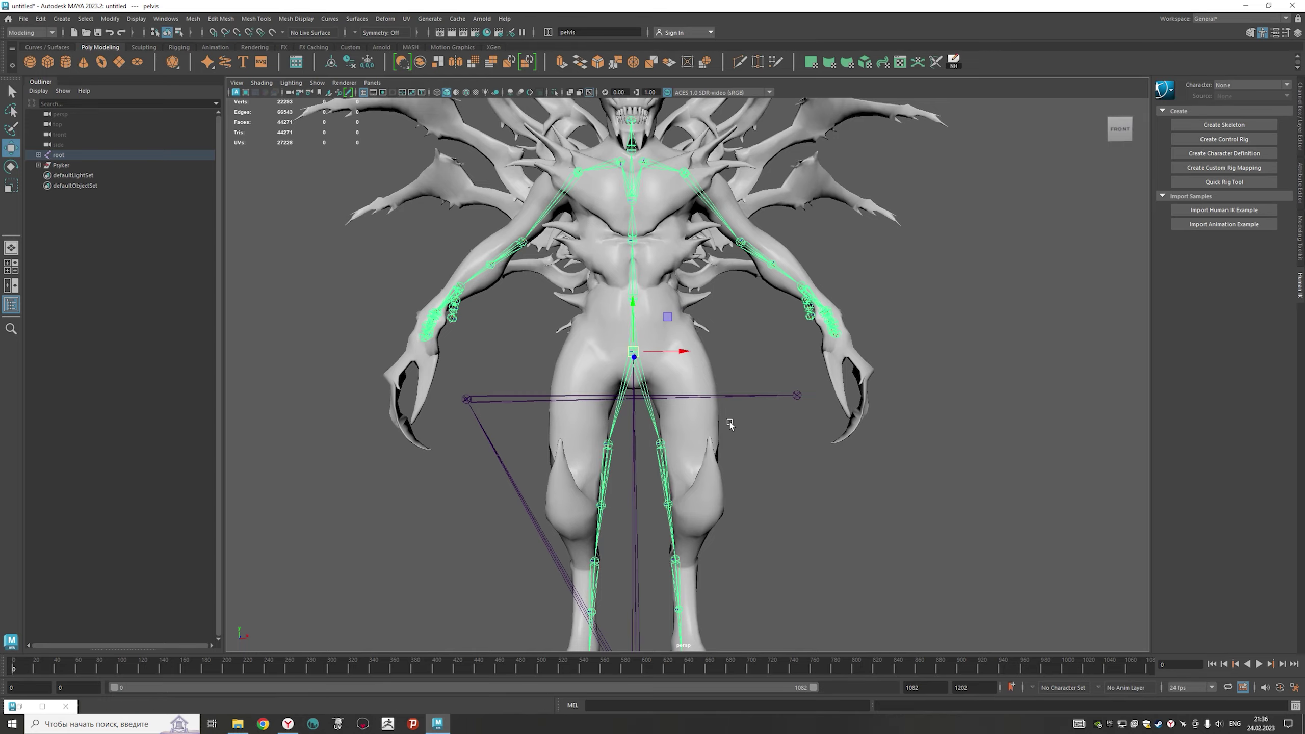
{"action": "left_click_drag", "start_coordinate": [728, 431], "coordinate": [722, 423], "text": "alt"}
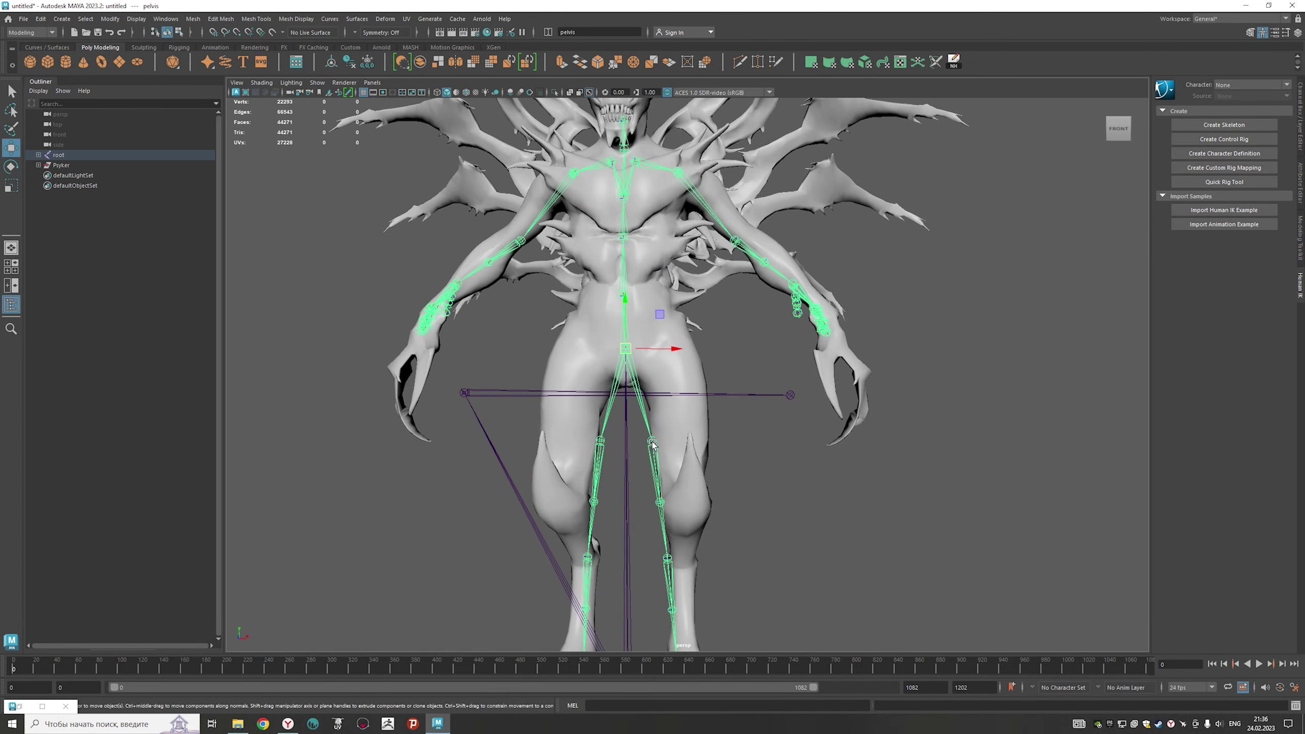
- Check the left thigh, calf and foot joints and move ball_l down into the toes
{"action": "left_click", "coordinate": [653, 443]}
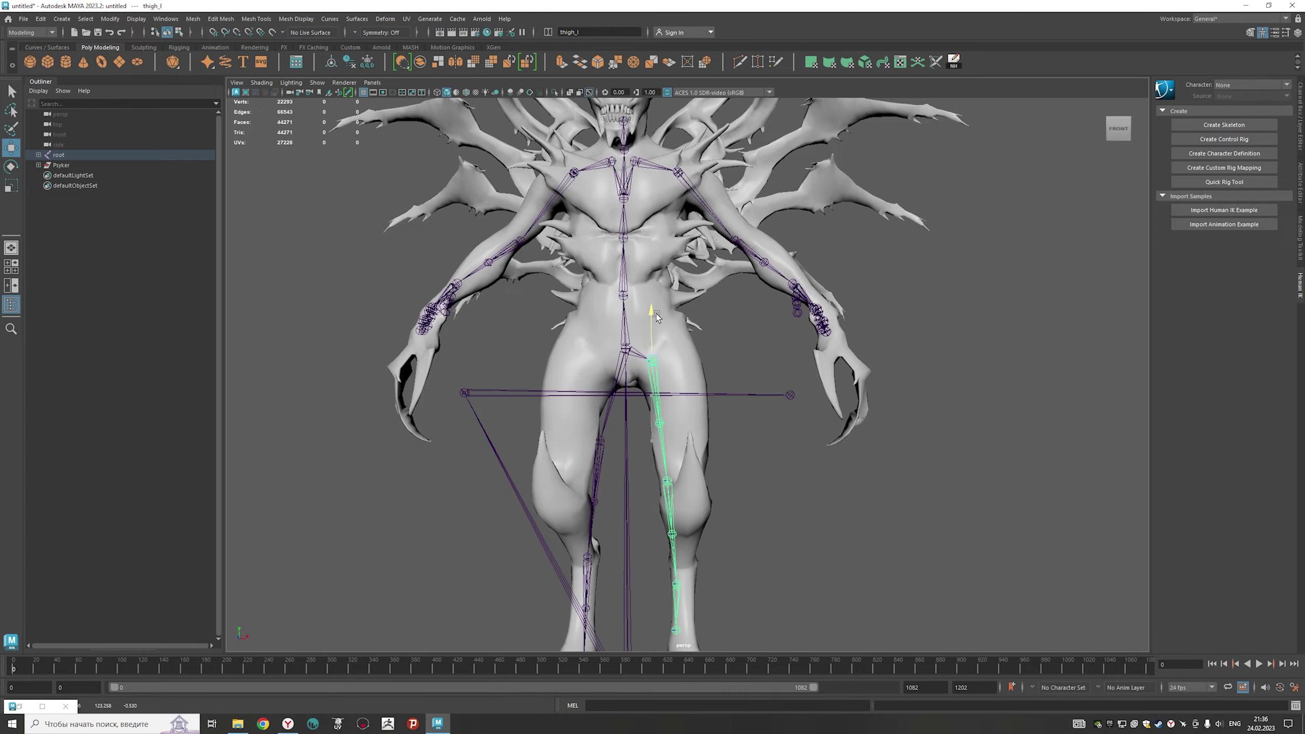
{"action": "left_click_drag", "start_coordinate": [713, 362], "coordinate": [705, 441], "text": "alt"}
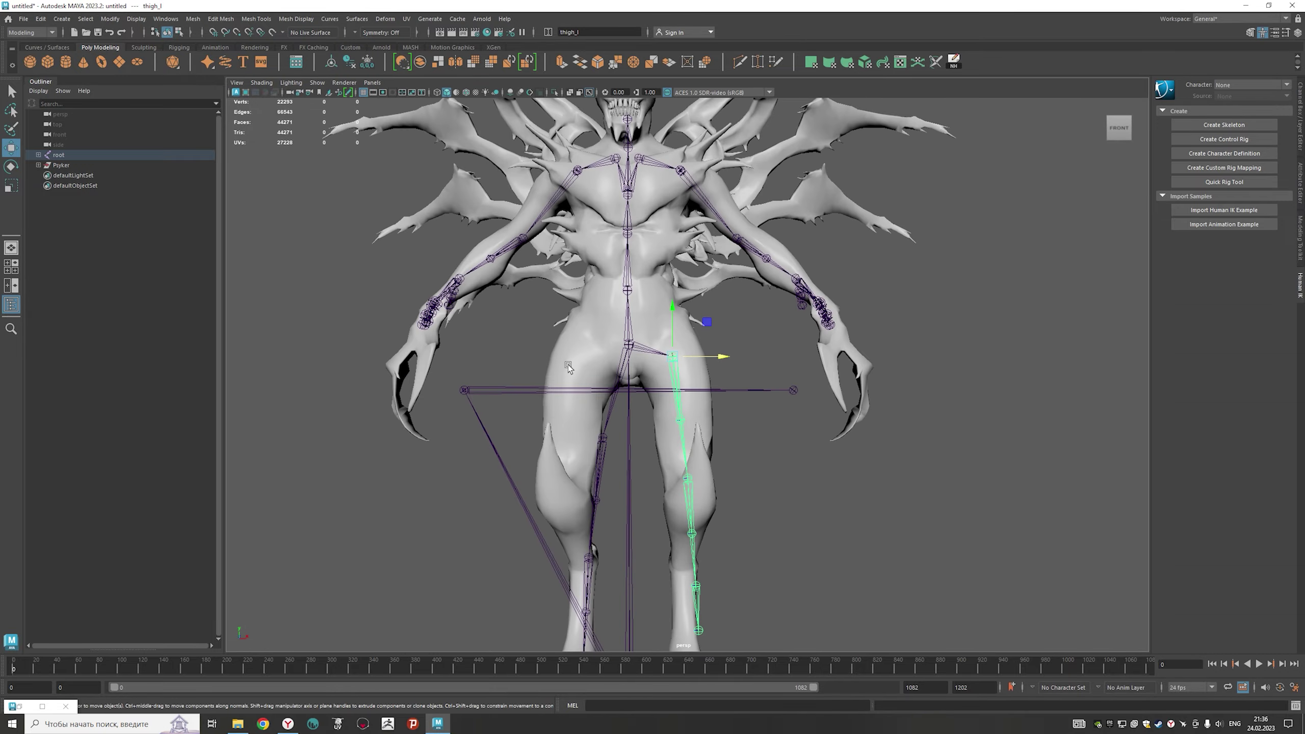
{"action": "mouse_move", "coordinate": [568, 365]}
{"action": "left_mouse_down", "text": "alt"}
{"action": "mouse_move", "coordinate": [657, 389]}
{"action": "mouse_move", "coordinate": [624, 329]}
{"action": "left_mouse_up", "text": "alt"}
{"action": "left_click", "coordinate": [647, 404]}
{"action": "mouse_move", "coordinate": [604, 362]}
{"action": "left_mouse_down", "text": "alt"}
{"action": "mouse_move", "coordinate": [659, 421]}
{"action": "mouse_move", "coordinate": [724, 420]}
{"action": "mouse_move", "coordinate": [599, 522]}
{"action": "mouse_move", "coordinate": [789, 509]}
{"action": "mouse_move", "coordinate": [664, 510]}
{"action": "mouse_move", "coordinate": [632, 493]}
{"action": "mouse_move", "coordinate": [737, 483]}
{"action": "mouse_move", "coordinate": [657, 491]}
{"action": "mouse_move", "coordinate": [652, 522]}
{"action": "mouse_move", "coordinate": [663, 494]}
{"action": "mouse_move", "coordinate": [699, 558]}
{"action": "left_mouse_up", "text": "alt"}
{"action": "left_click", "coordinate": [598, 522]}
{"action": "left_click", "coordinate": [649, 496]}
{"action": "middle_click_drag", "start_coordinate": [700, 557], "coordinate": [634, 613]}
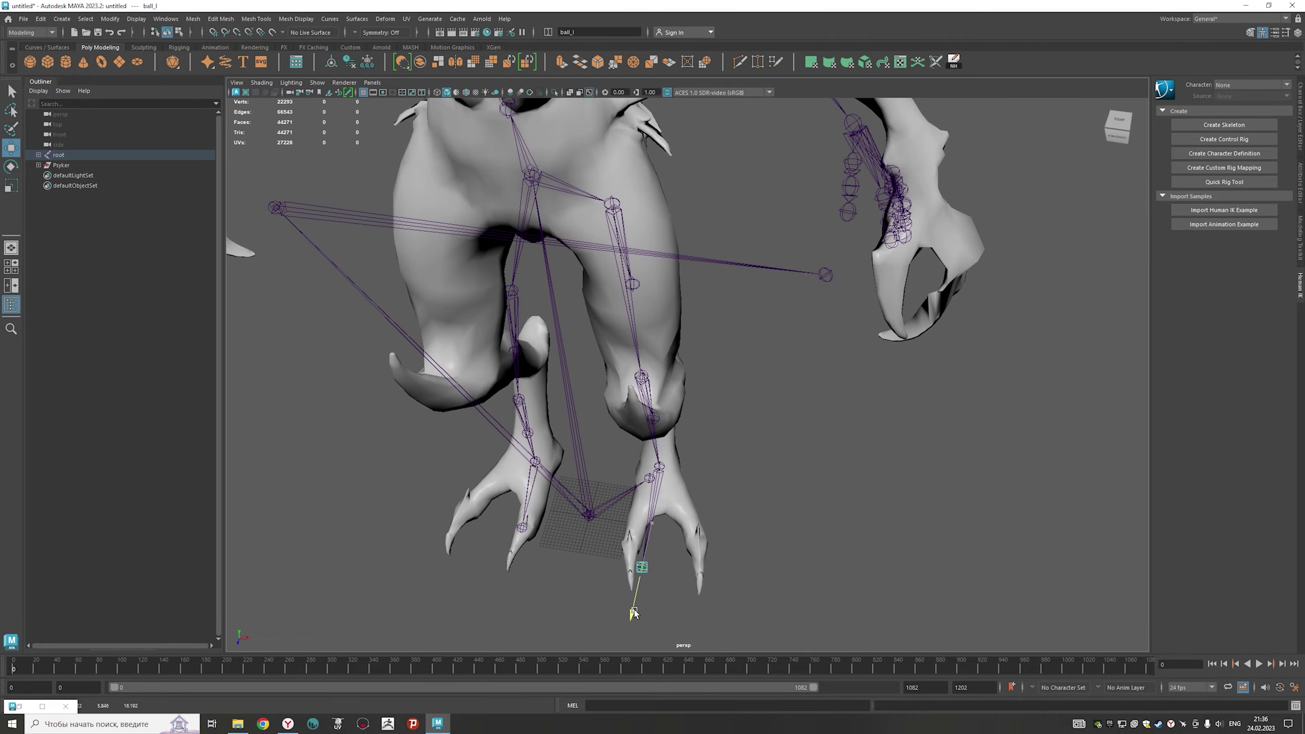
{"action": "mouse_move", "coordinate": [709, 579]}
{"action": "left_mouse_down", "text": "alt"}
{"action": "mouse_move", "coordinate": [652, 542]}
{"action": "mouse_move", "coordinate": [793, 371]}
{"action": "mouse_move", "coordinate": [581, 367]}
{"action": "mouse_move", "coordinate": [730, 398]}
{"action": "left_mouse_up", "text": "alt"}
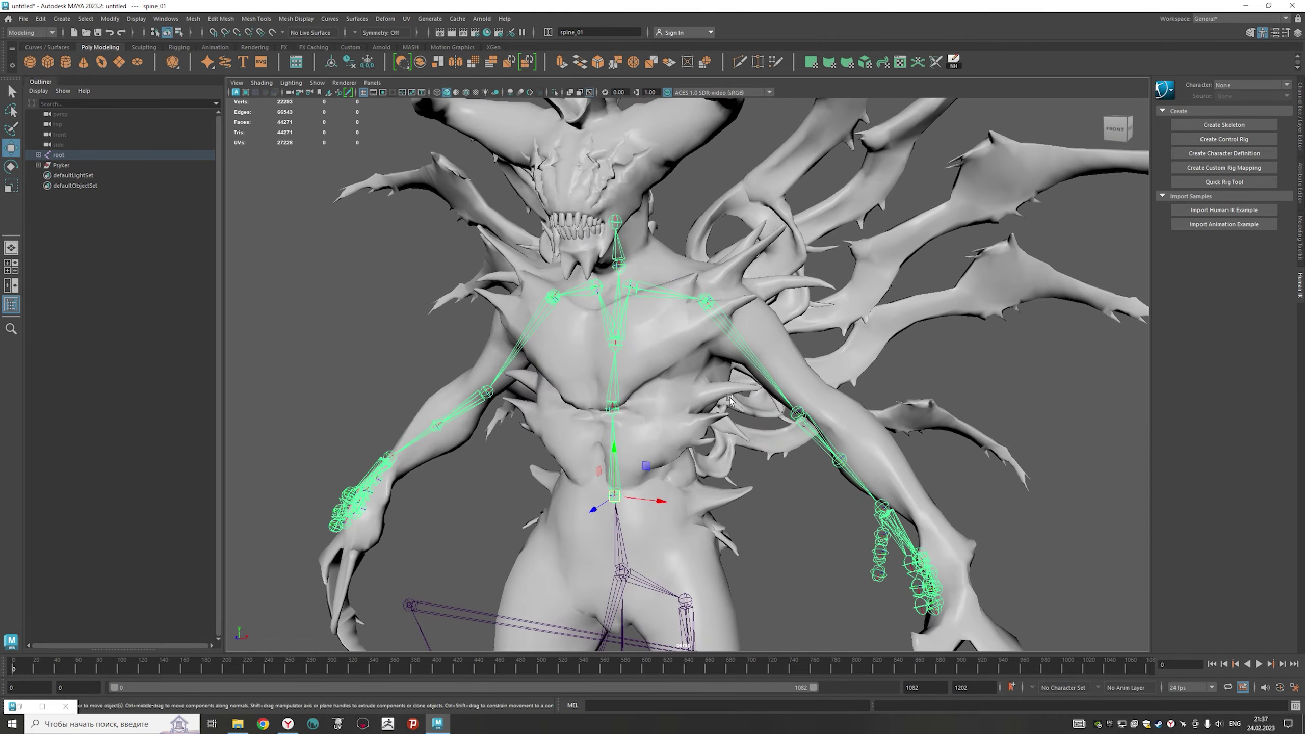
- Move the upperarm_l joint outward onto the creature's left shoulder
{"action": "left_click", "coordinate": [709, 319]}
{"action": "mouse_move", "coordinate": [710, 321]}
{"action": "right_mouse_down", "text": "alt"}
{"action": "mouse_move", "coordinate": [785, 389]}
{"action": "mouse_move", "coordinate": [726, 253]}
{"action": "right_mouse_up", "text": "alt"}
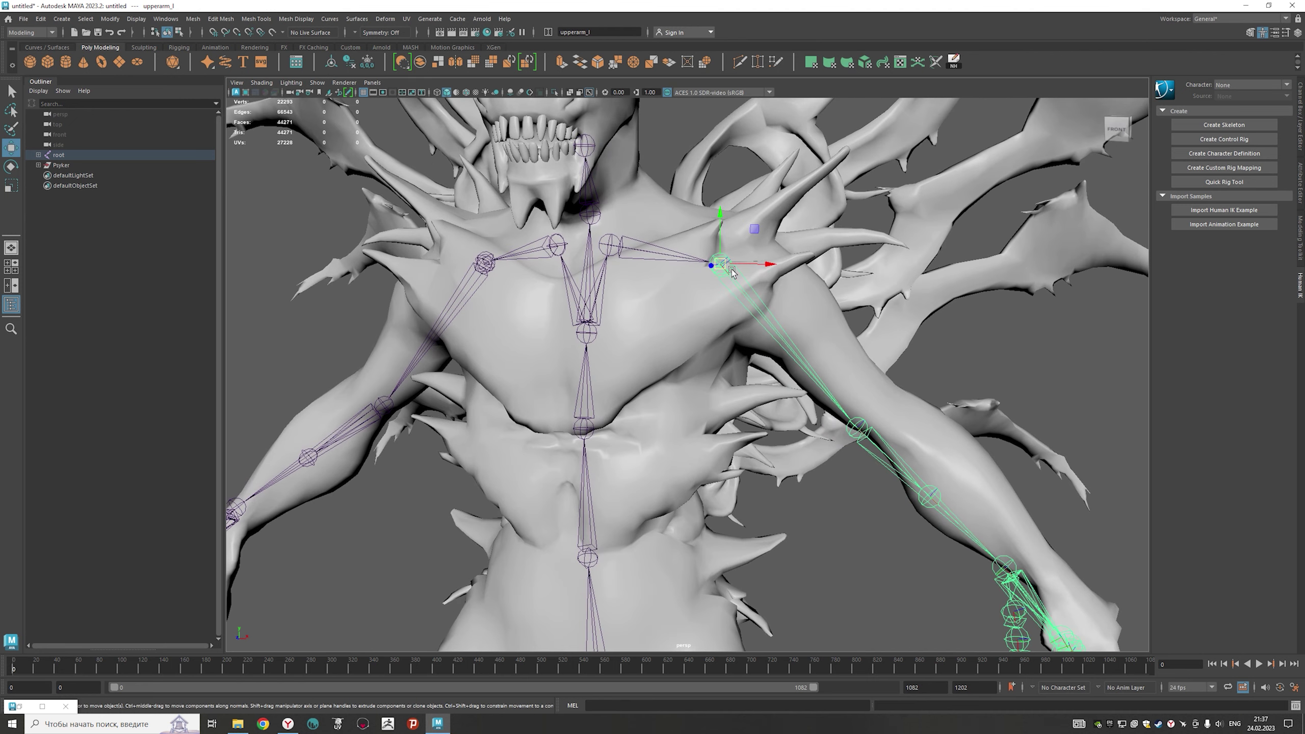
{"action": "left_click", "coordinate": [724, 263]}
{"action": "mouse_move", "coordinate": [788, 364]}
{"action": "left_mouse_down", "text": "alt"}
{"action": "mouse_move", "coordinate": [801, 282]}
{"action": "mouse_move", "coordinate": [817, 291]}
{"action": "mouse_move", "coordinate": [798, 365]}
{"action": "mouse_move", "coordinate": [799, 304]}
{"action": "left_mouse_up", "text": "alt"}
{"action": "left_click_drag", "start_coordinate": [753, 267], "coordinate": [786, 291], "text": "alt"}
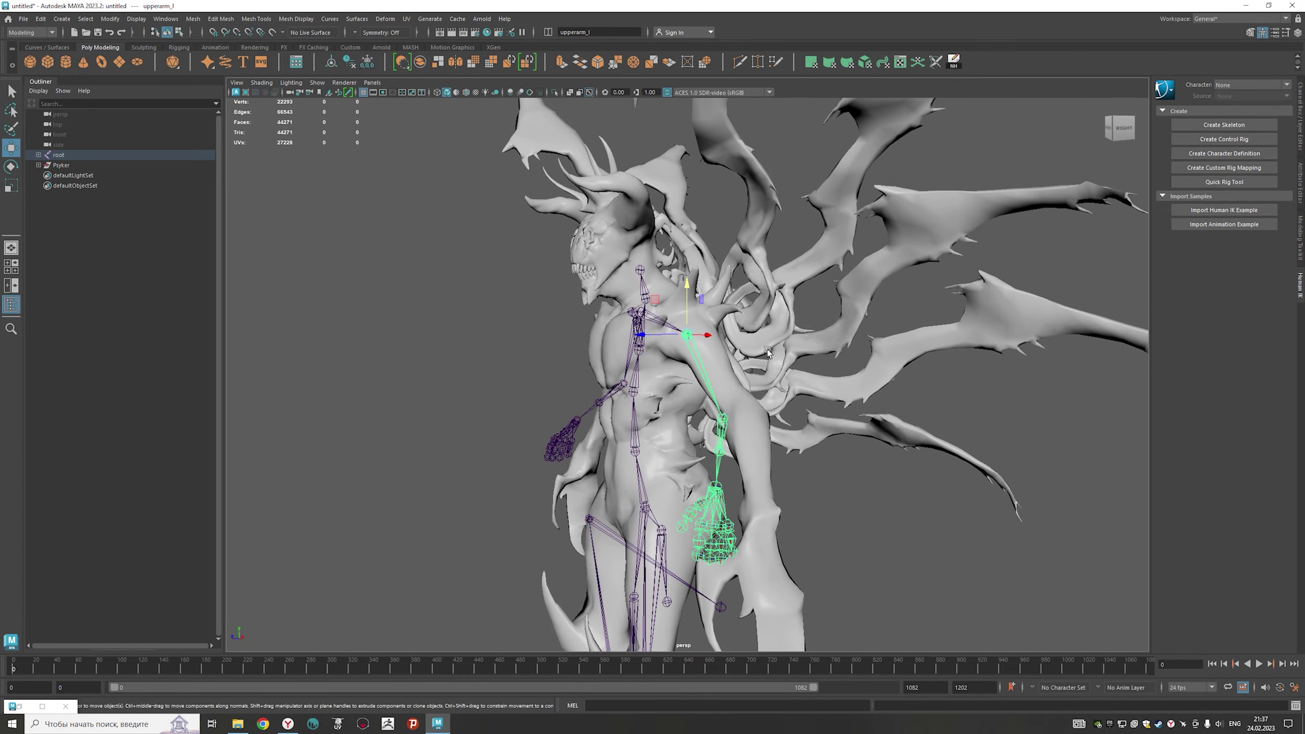
{"action": "left_click", "coordinate": [822, 221]}
- Hide the Wings1 mesh within the Psyker group
{"action": "left_click", "coordinate": [38, 165]}
{"action": "left_click", "coordinate": [64, 175]}
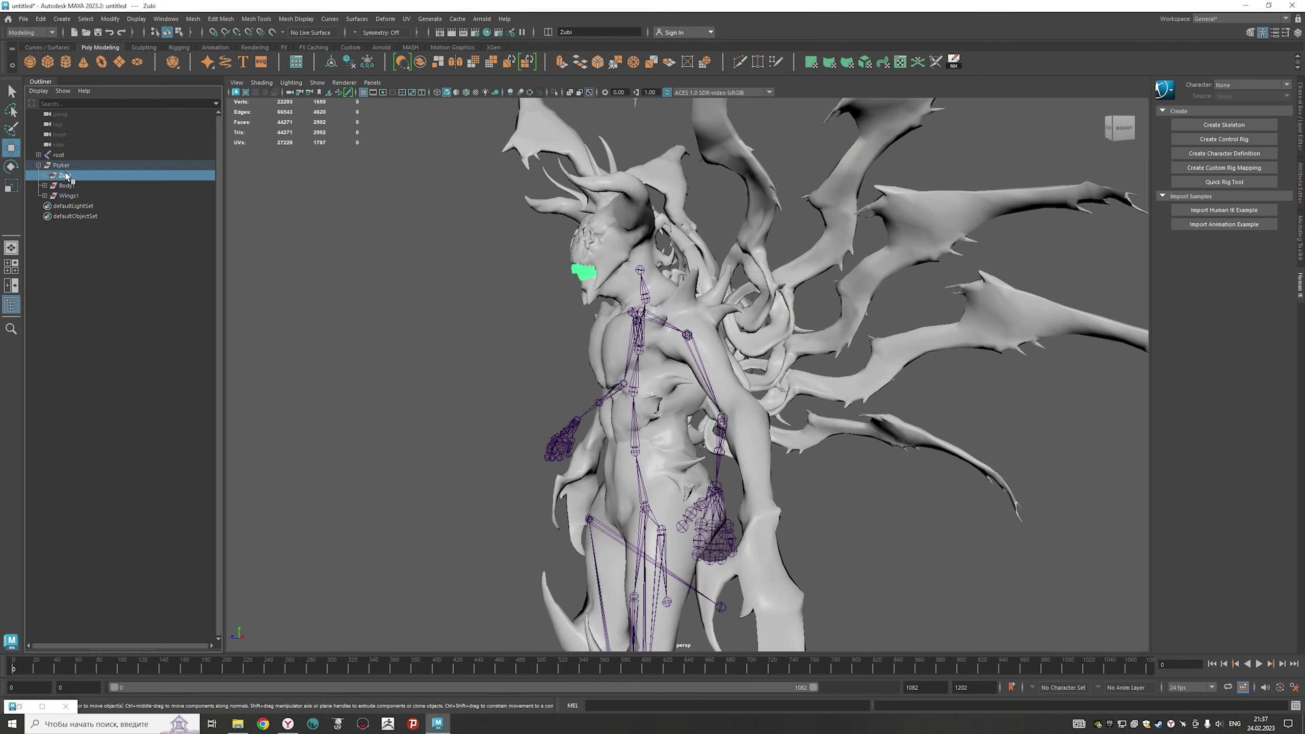
{"action": "left_click_drag", "start_coordinate": [333, 278], "coordinate": [521, 290], "text": "alt"}
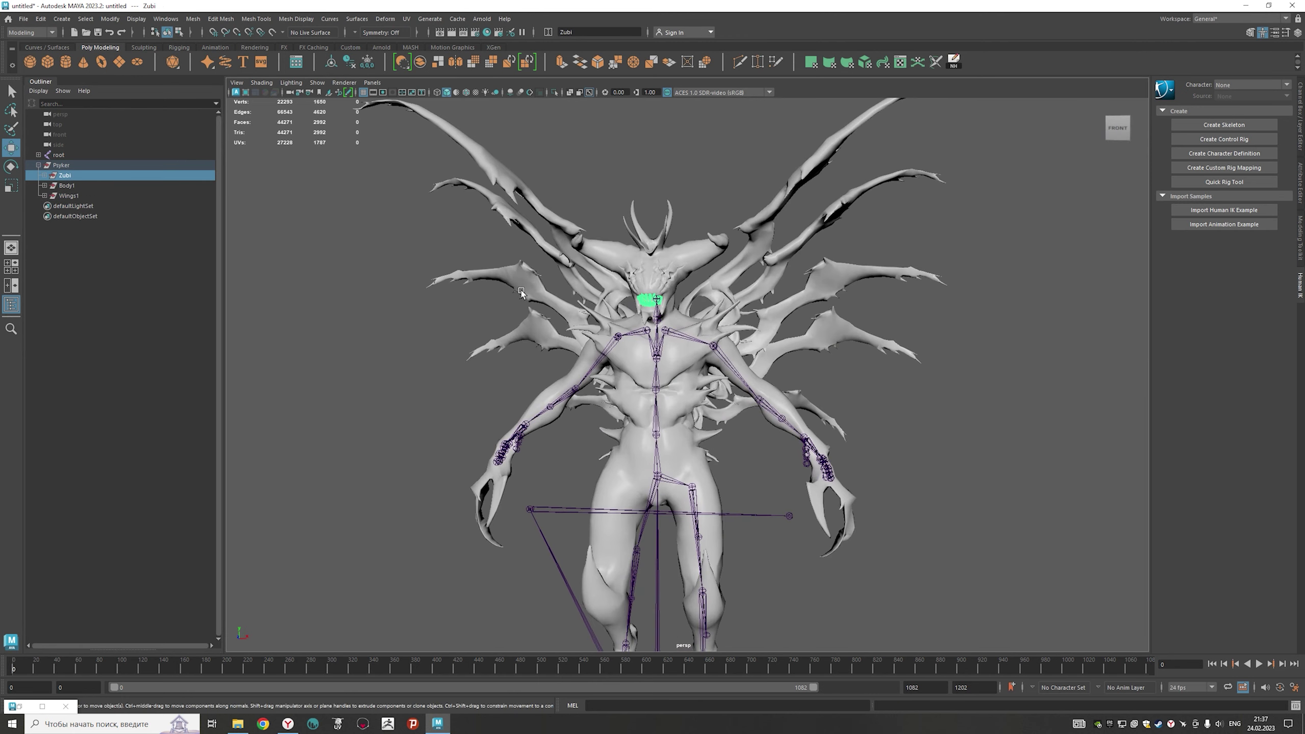
{"action": "left_click", "coordinate": [81, 186]}
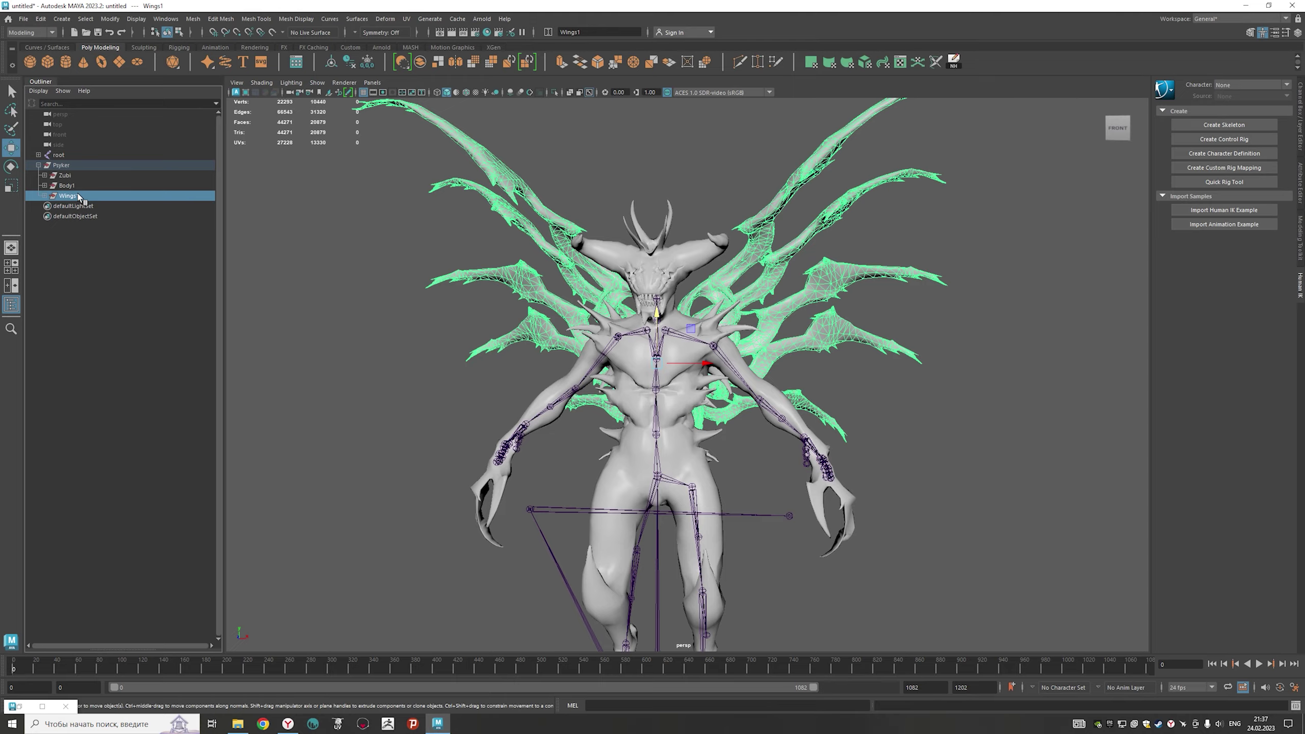
{"action": "key", "text": "ctrl+h"}
{"action": "mouse_move", "coordinate": [664, 405]}
{"action": "left_mouse_down", "text": "alt"}
{"action": "mouse_move", "coordinate": [506, 419]}
{"action": "mouse_move", "coordinate": [642, 422]}
{"action": "left_mouse_up", "text": "alt"}
{"action": "scroll", "coordinate": [668, 427], "scroll_direction": "up", "scroll_amount": 3}
{"action": "scroll", "coordinate": [719, 437], "scroll_direction": "down", "scroll_amount": 2}
{"action": "scroll", "coordinate": [788, 448], "scroll_direction": "up", "scroll_amount": 2}
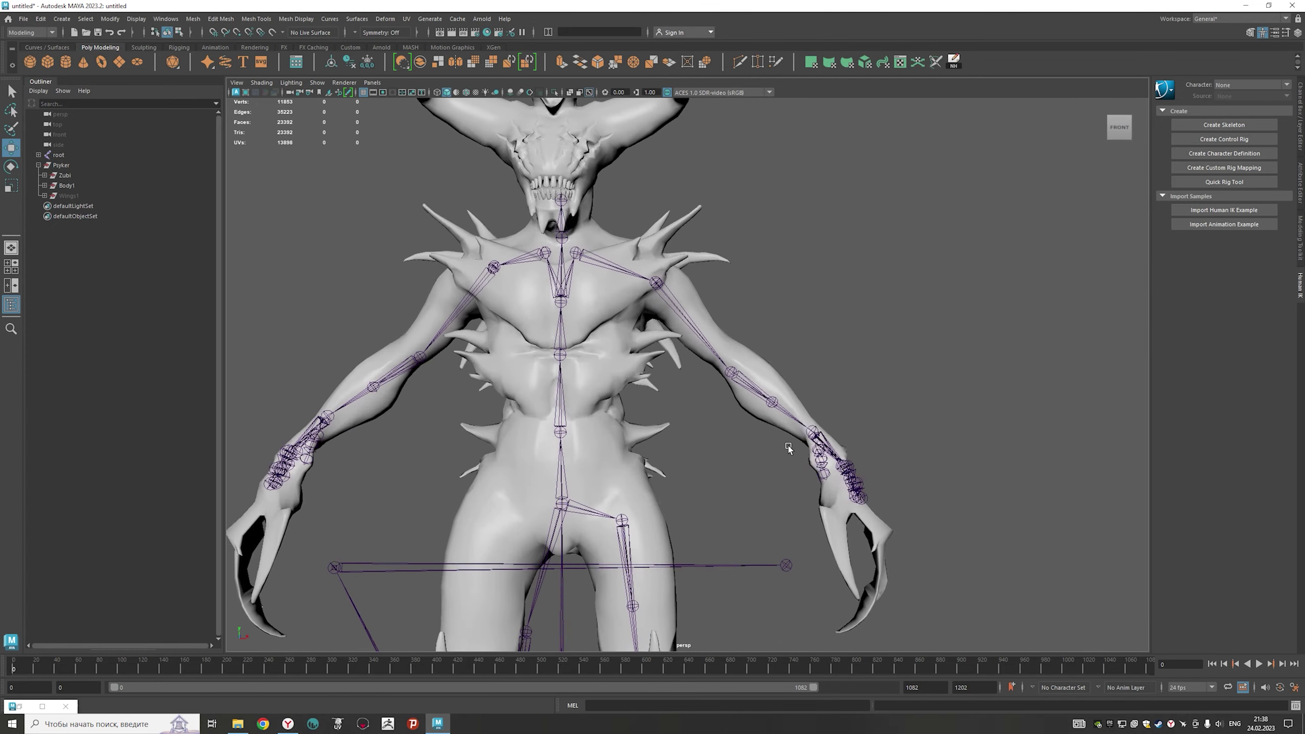
- Fit the lowerarm_l joint and adjust the clavicle_l pivot into the shoulder
{"action": "left_click", "coordinate": [793, 443]}
{"action": "mouse_move", "coordinate": [794, 443]}
{"action": "left_mouse_down", "text": "alt"}
{"action": "mouse_move", "coordinate": [669, 397]}
{"action": "mouse_move", "coordinate": [714, 457]}
{"action": "mouse_move", "coordinate": [760, 442]}
{"action": "mouse_move", "coordinate": [730, 411]}
{"action": "mouse_move", "coordinate": [675, 477]}
{"action": "mouse_move", "coordinate": [616, 463]}
{"action": "mouse_move", "coordinate": [717, 459]}
{"action": "mouse_move", "coordinate": [610, 377]}
{"action": "left_mouse_up", "text": "alt"}
{"action": "left_click", "coordinate": [583, 291]}
{"action": "key", "text": "d"}
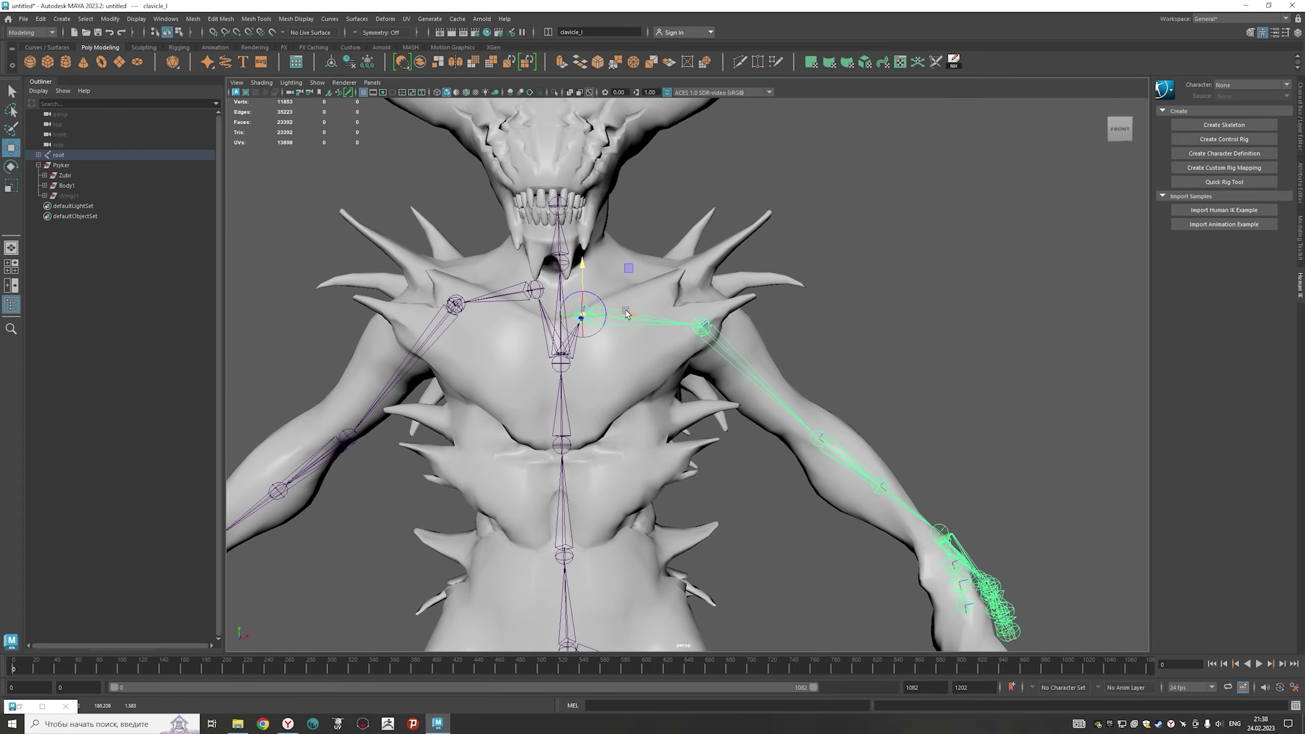
{"action": "mouse_move", "coordinate": [626, 313]}
{"action": "left_mouse_down", "text": "alt"}
{"action": "mouse_move", "coordinate": [623, 438]}
{"action": "mouse_move", "coordinate": [541, 465]}
{"action": "left_mouse_up", "text": "alt"}
{"action": "mouse_move", "coordinate": [530, 291]}
{"action": "left_mouse_down", "text": "alt"}
{"action": "mouse_move", "coordinate": [573, 406]}
{"action": "mouse_move", "coordinate": [525, 228]}
{"action": "mouse_move", "coordinate": [581, 277]}
{"action": "mouse_move", "coordinate": [529, 350]}
{"action": "mouse_move", "coordinate": [606, 401]}
{"action": "left_mouse_up", "text": "alt"}
- Adjust the neck_01 joint pivot and fit the left hand joint
{"action": "left_click", "coordinate": [525, 228]}
{"action": "scroll", "coordinate": [578, 282], "scroll_direction": "up", "scroll_amount": 3}
{"action": "left_click", "coordinate": [578, 282]}
{"action": "key", "text": "d"}
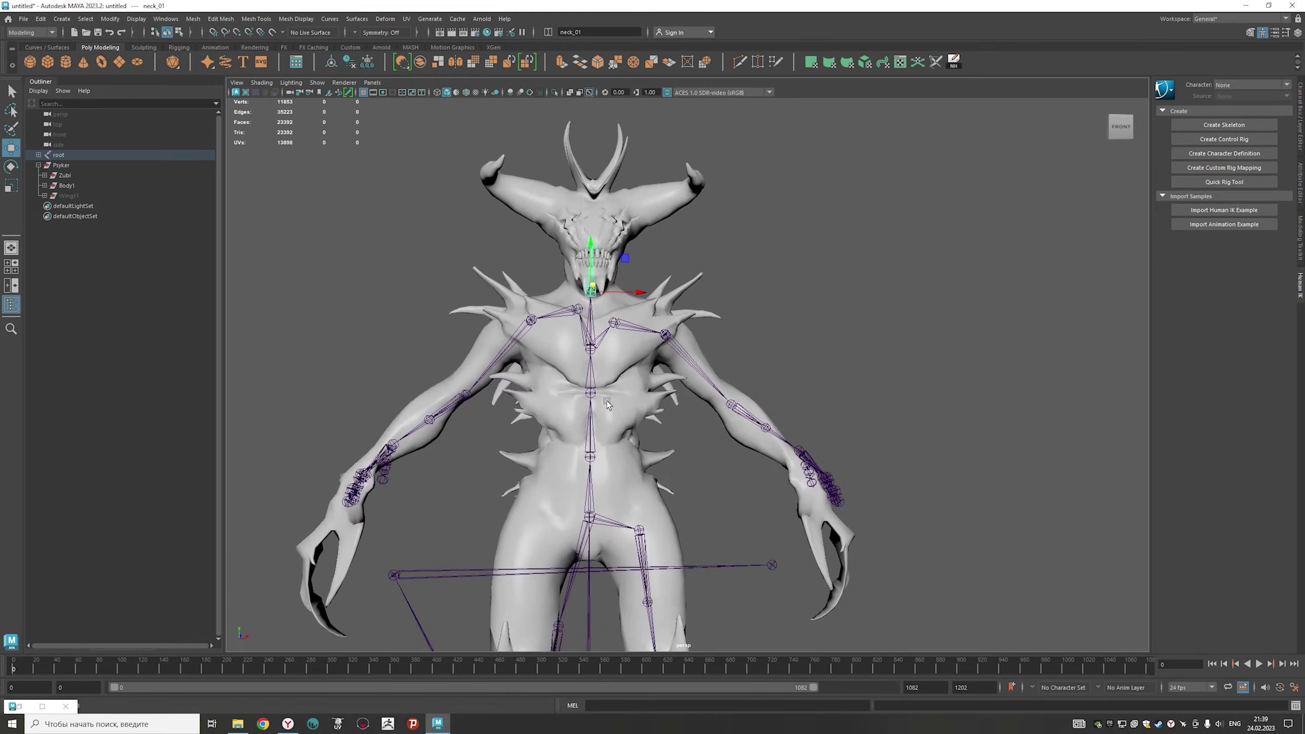
{"action": "scroll", "coordinate": [607, 401], "scroll_direction": "up", "scroll_amount": 3}
{"action": "left_click", "coordinate": [765, 273]}
{"action": "mouse_move", "coordinate": [765, 272]}
{"action": "left_mouse_down", "text": "alt"}
{"action": "mouse_move", "coordinate": [806, 376]}
{"action": "mouse_move", "coordinate": [644, 376]}
{"action": "mouse_move", "coordinate": [865, 402]}
{"action": "mouse_move", "coordinate": [704, 337]}
{"action": "left_mouse_up", "text": "alt"}
- Fit the left thumb, index and pinky joints along the hand
{"action": "key", "text": "Down"}
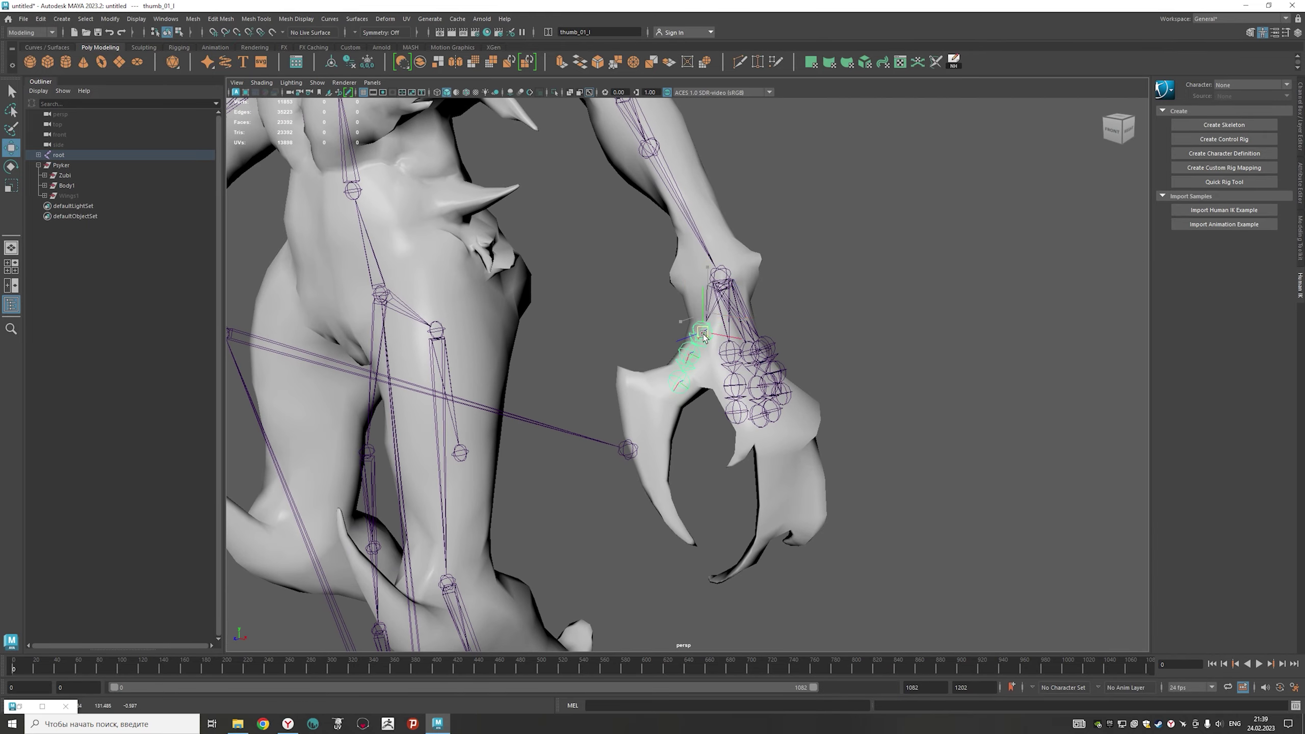
{"action": "key", "text": "Down"}
{"action": "left_click_drag", "start_coordinate": [622, 452], "coordinate": [708, 423], "text": "alt"}
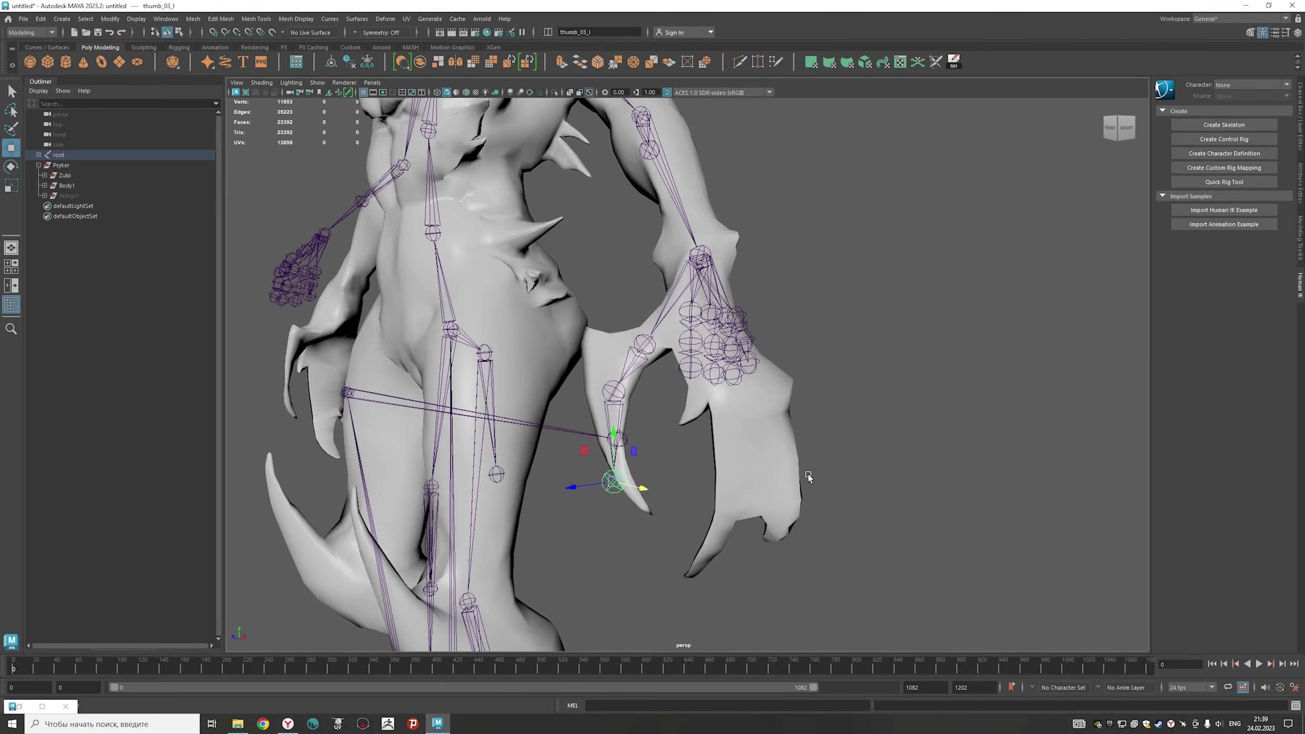
{"action": "mouse_move", "coordinate": [801, 481]}
{"action": "left_mouse_down", "text": "alt"}
{"action": "mouse_move", "coordinate": [572, 510]}
{"action": "mouse_move", "coordinate": [661, 387]}
{"action": "mouse_move", "coordinate": [628, 328]}
{"action": "mouse_move", "coordinate": [719, 359]}
{"action": "mouse_move", "coordinate": [791, 357]}
{"action": "left_mouse_up", "text": "alt"}
{"action": "key", "text": "Up"}
{"action": "key", "text": "Up"}
{"action": "key", "text": "Right"}
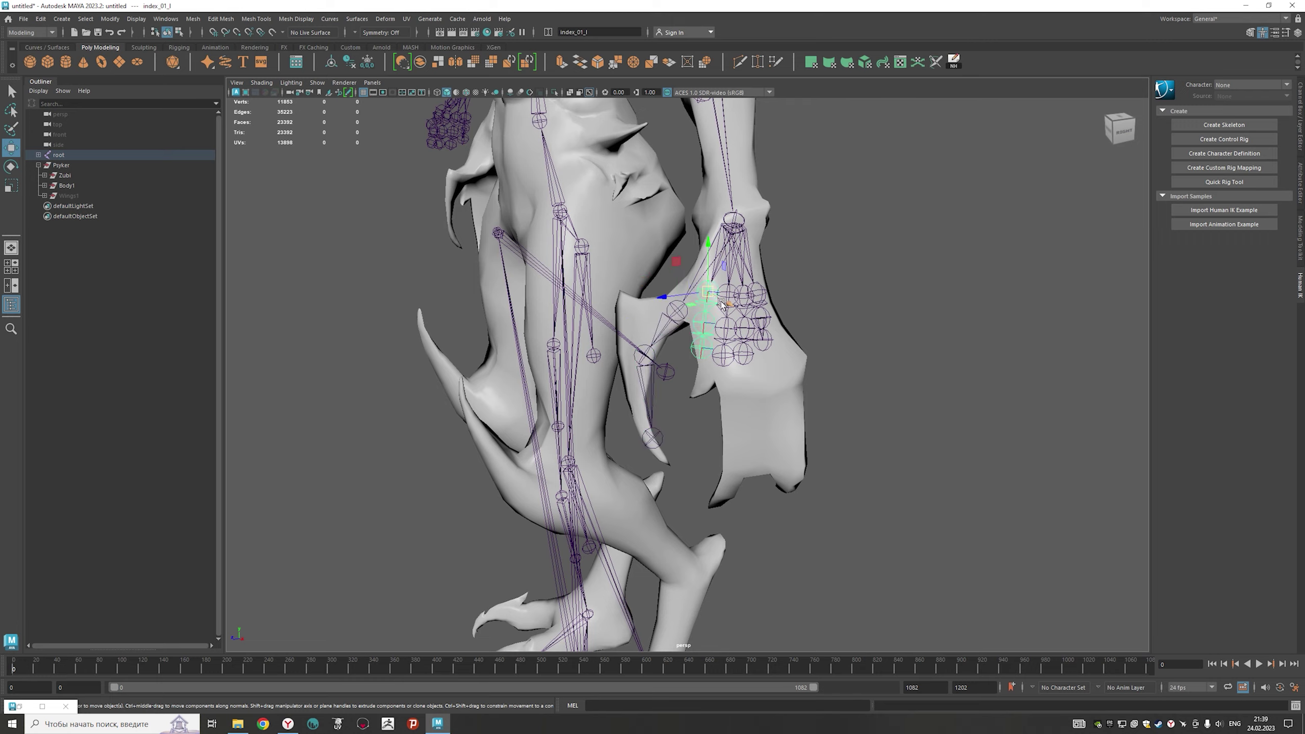
{"action": "key", "text": "Right"}
{"action": "key", "text": "Right"}
{"action": "key", "text": "Right"}
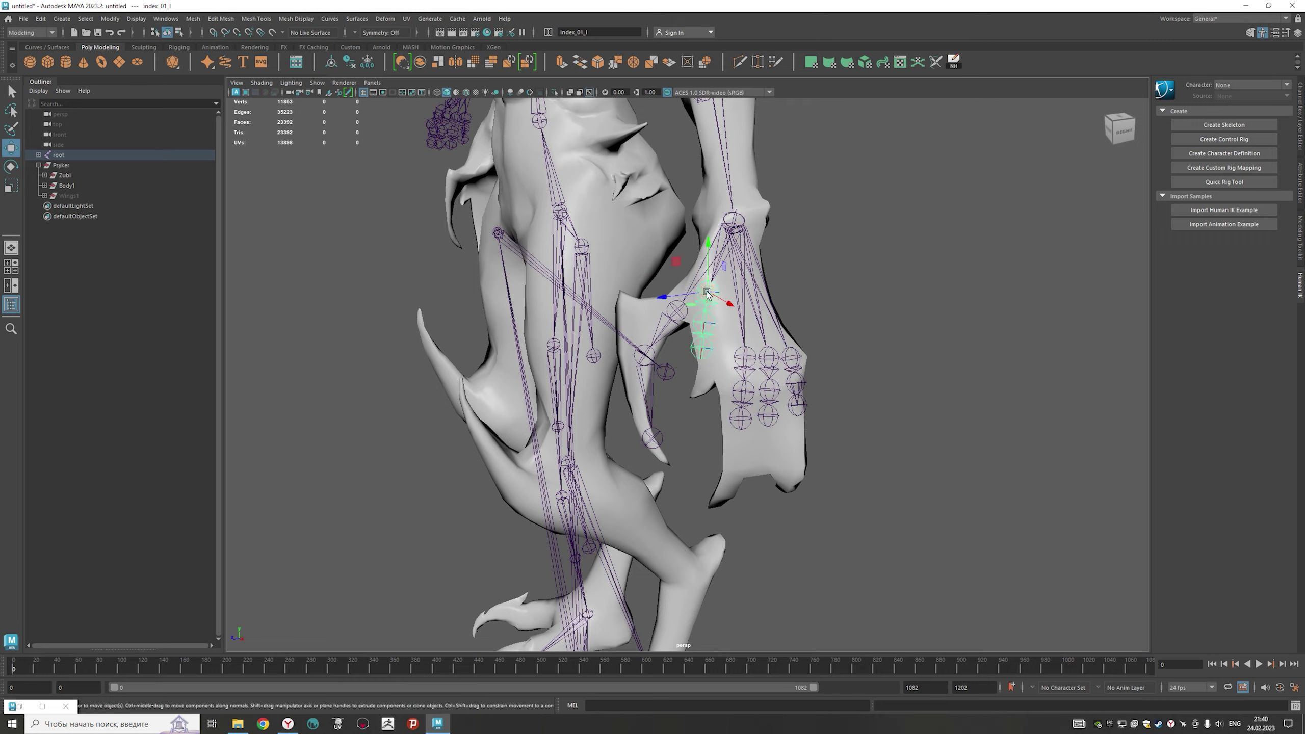
{"action": "left_click", "coordinate": [730, 451]}
{"action": "key", "text": "Down"}
{"action": "mouse_move", "coordinate": [729, 450]}
{"action": "left_mouse_down", "text": "alt"}
{"action": "mouse_move", "coordinate": [700, 526]}
{"action": "mouse_move", "coordinate": [706, 415]}
{"action": "mouse_move", "coordinate": [800, 404]}
{"action": "left_mouse_up", "text": "alt"}
{"action": "key", "text": "Up"}
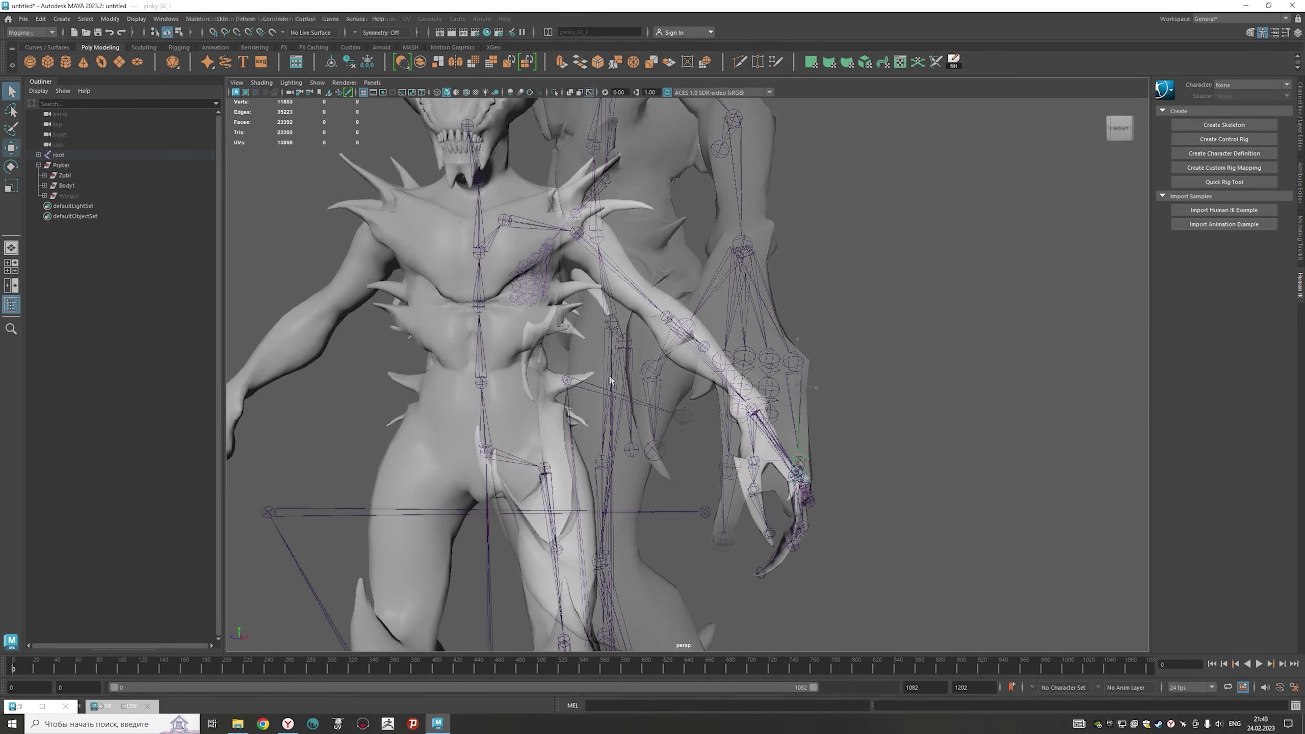
- With Snap to Projected Center on, fit lowerarm_twist_01_l and calf_twist_01_l inside the limbs
{"action": "key", "text": "F3"}
{"action": "left_click", "coordinate": [722, 323]}
{"action": "mouse_move", "coordinate": [722, 323]}
{"action": "left_mouse_down", "text": "alt"}
{"action": "mouse_move", "coordinate": [728, 292]}
{"action": "mouse_move", "coordinate": [687, 388]}
{"action": "mouse_move", "coordinate": [761, 373]}
{"action": "left_mouse_up", "text": "alt"}
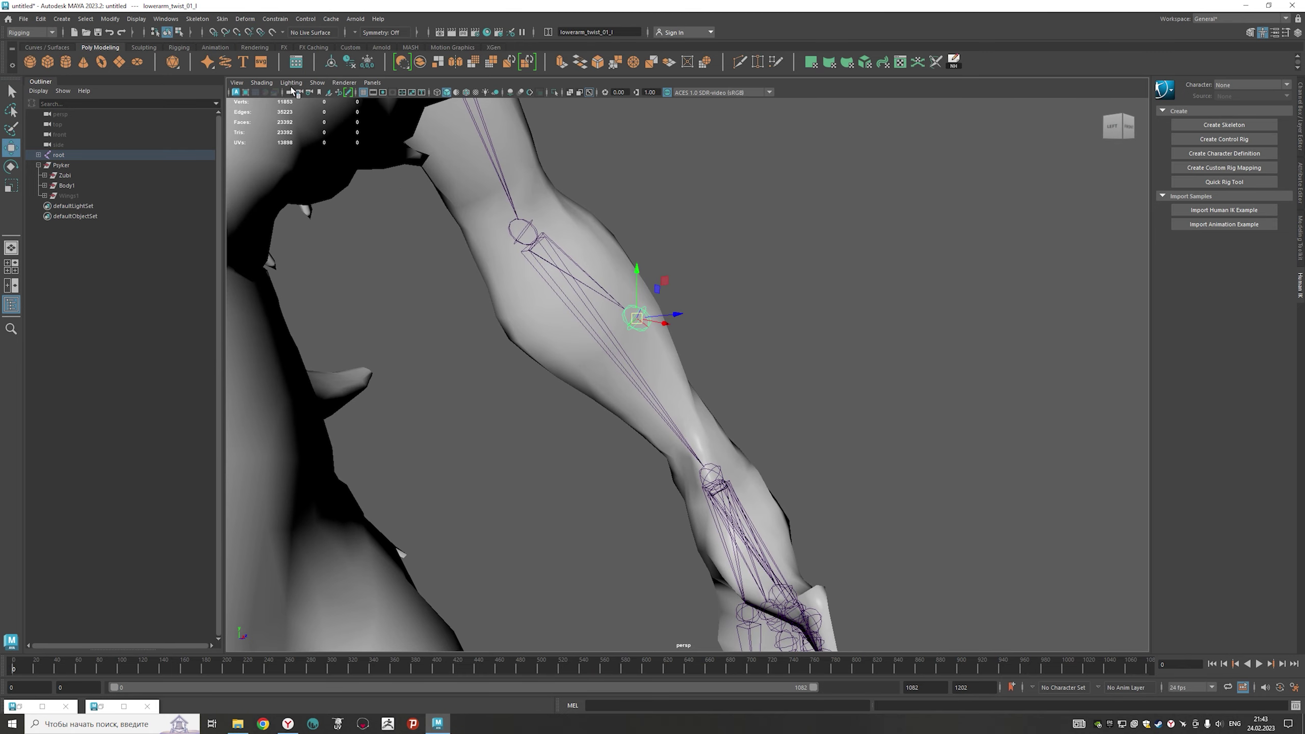
{"action": "left_click", "coordinate": [248, 33]}
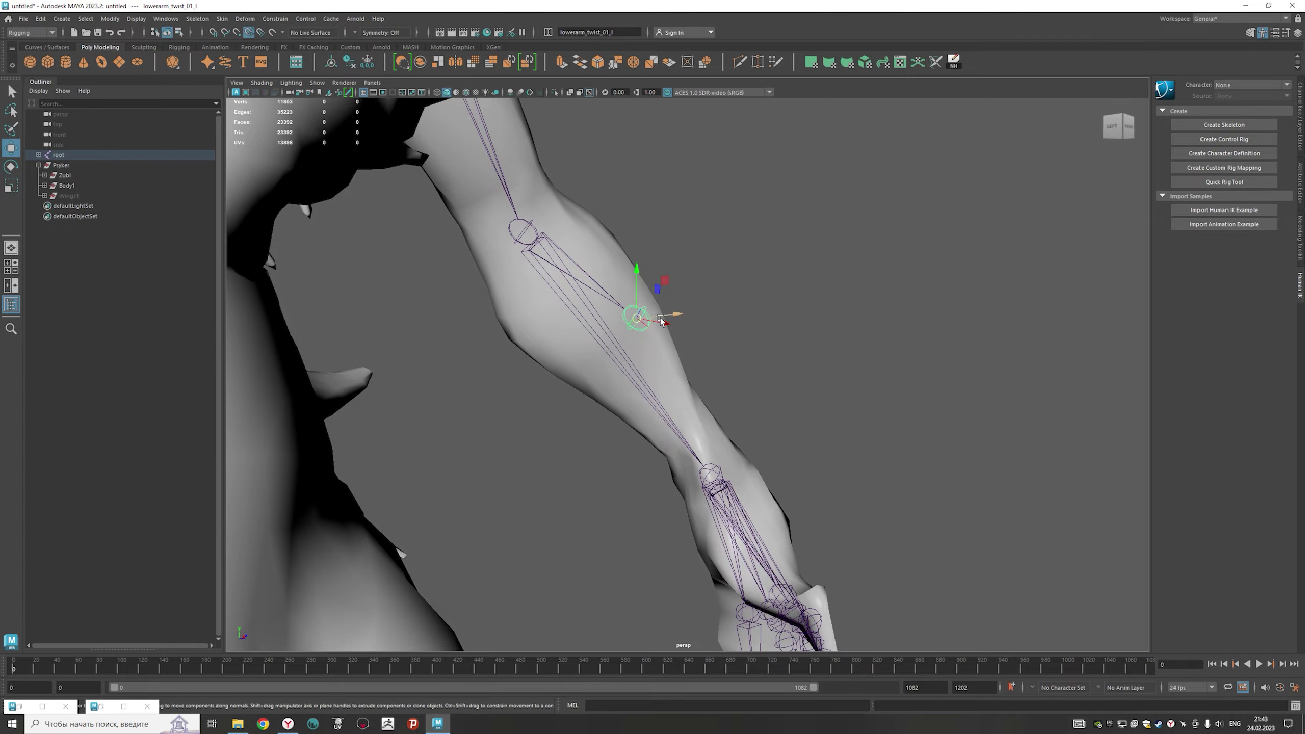
{"action": "mouse_move", "coordinate": [661, 321]}
{"action": "left_mouse_down", "text": "alt"}
{"action": "mouse_move", "coordinate": [597, 399]}
{"action": "mouse_move", "coordinate": [718, 332]}
{"action": "mouse_move", "coordinate": [687, 353]}
{"action": "mouse_move", "coordinate": [779, 380]}
{"action": "mouse_move", "coordinate": [668, 350]}
{"action": "mouse_move", "coordinate": [452, 329]}
{"action": "mouse_move", "coordinate": [727, 303]}
{"action": "mouse_move", "coordinate": [510, 204]}
{"action": "mouse_move", "coordinate": [643, 354]}
{"action": "mouse_move", "coordinate": [662, 461]}
{"action": "mouse_move", "coordinate": [571, 452]}
{"action": "mouse_move", "coordinate": [770, 406]}
{"action": "mouse_move", "coordinate": [621, 431]}
{"action": "mouse_move", "coordinate": [711, 457]}
{"action": "mouse_move", "coordinate": [676, 461]}
{"action": "mouse_move", "coordinate": [746, 450]}
{"action": "left_mouse_up", "text": "alt"}
{"action": "left_click", "coordinate": [642, 355]}
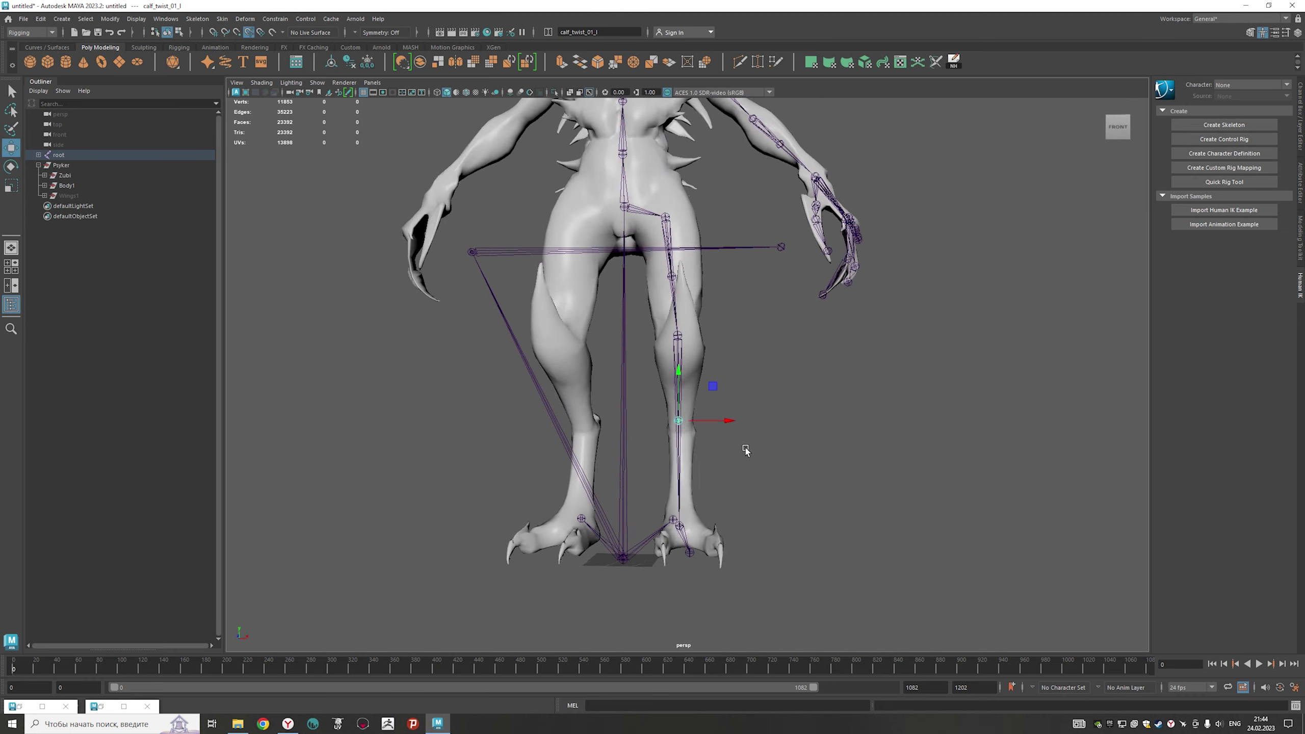
{"action": "scroll", "coordinate": [745, 451], "scroll_direction": "down", "scroll_amount": 5}
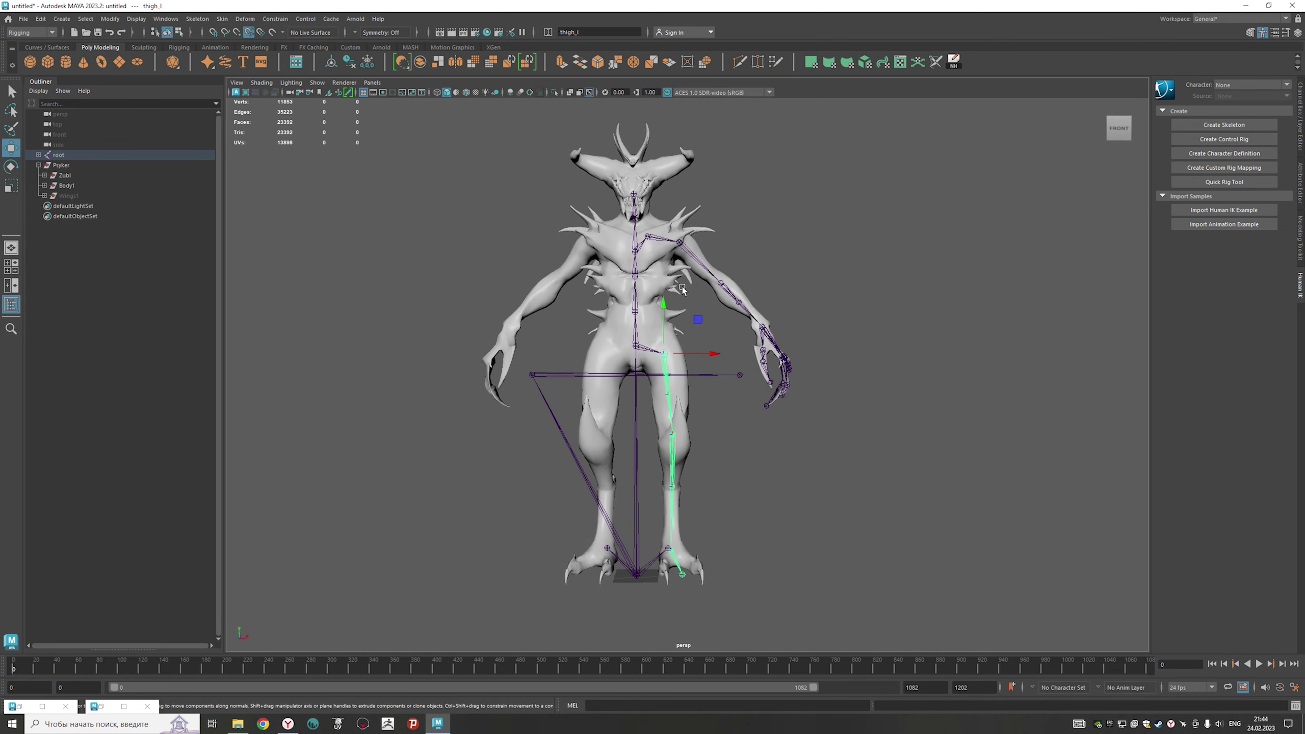
- Mirror the left leg chain across YZ to the right, replacing left names with right
{"action": "left_click", "coordinate": [195, 19]}
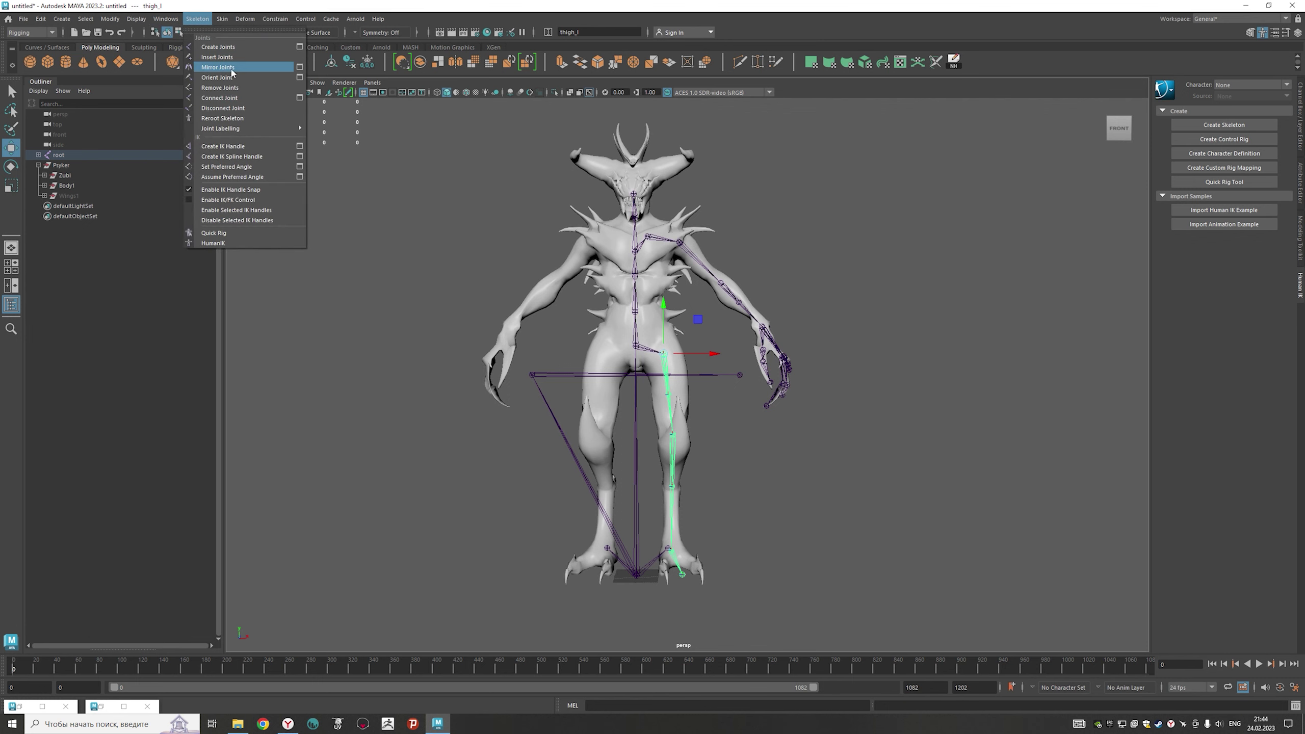
{"action": "left_click", "coordinate": [300, 67]}
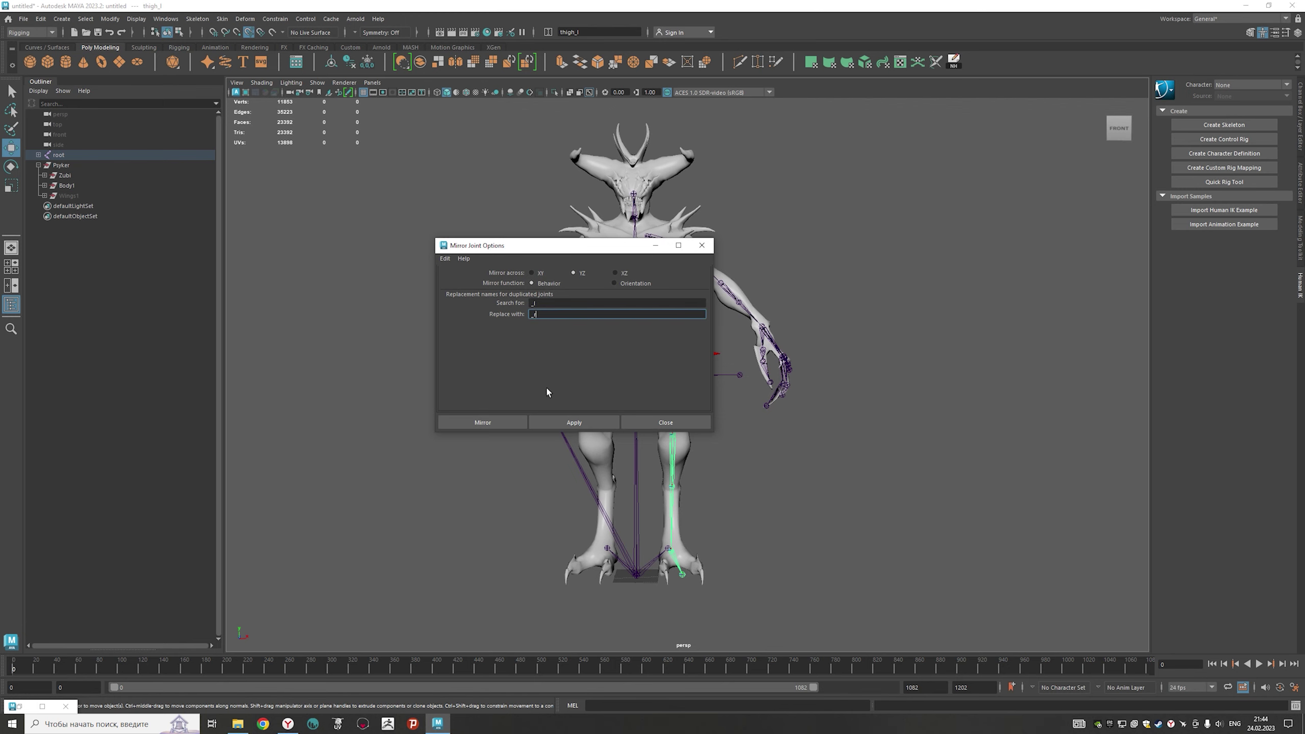
{"action": "left_click", "coordinate": [556, 421]}
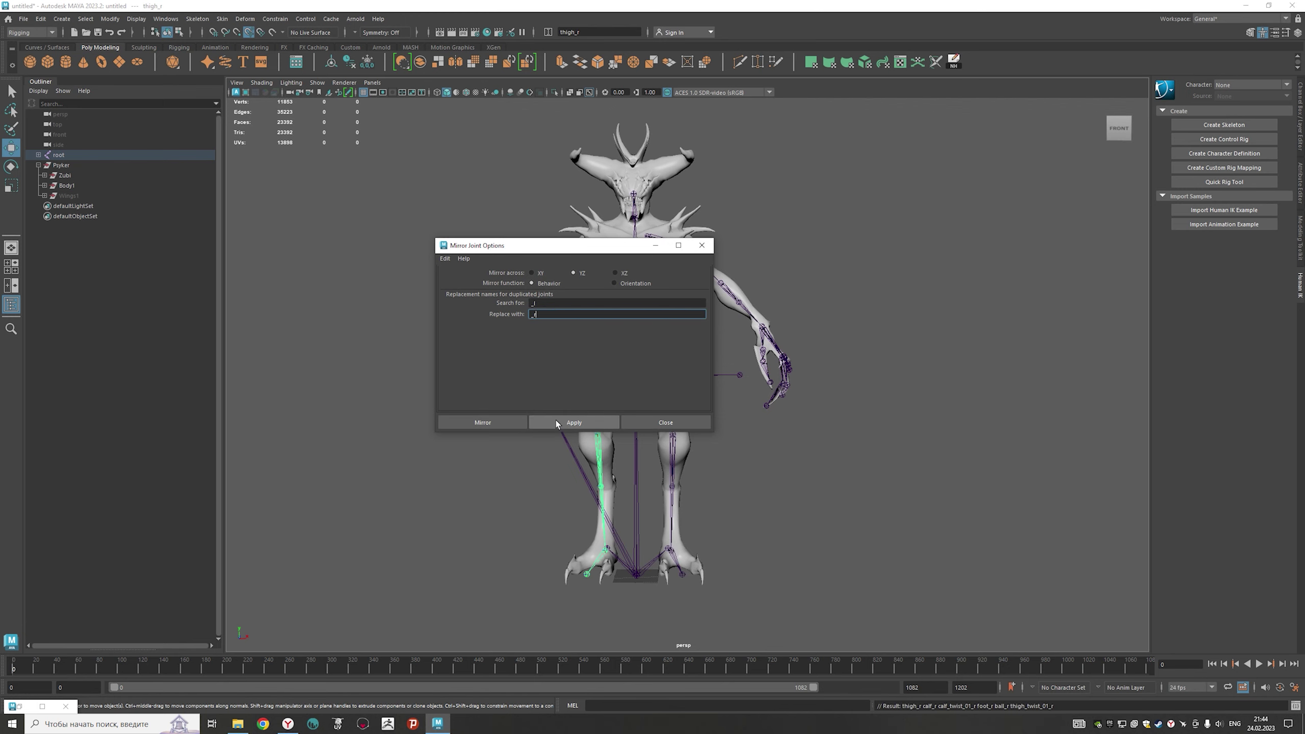
{"action": "left_click", "coordinate": [655, 245]}
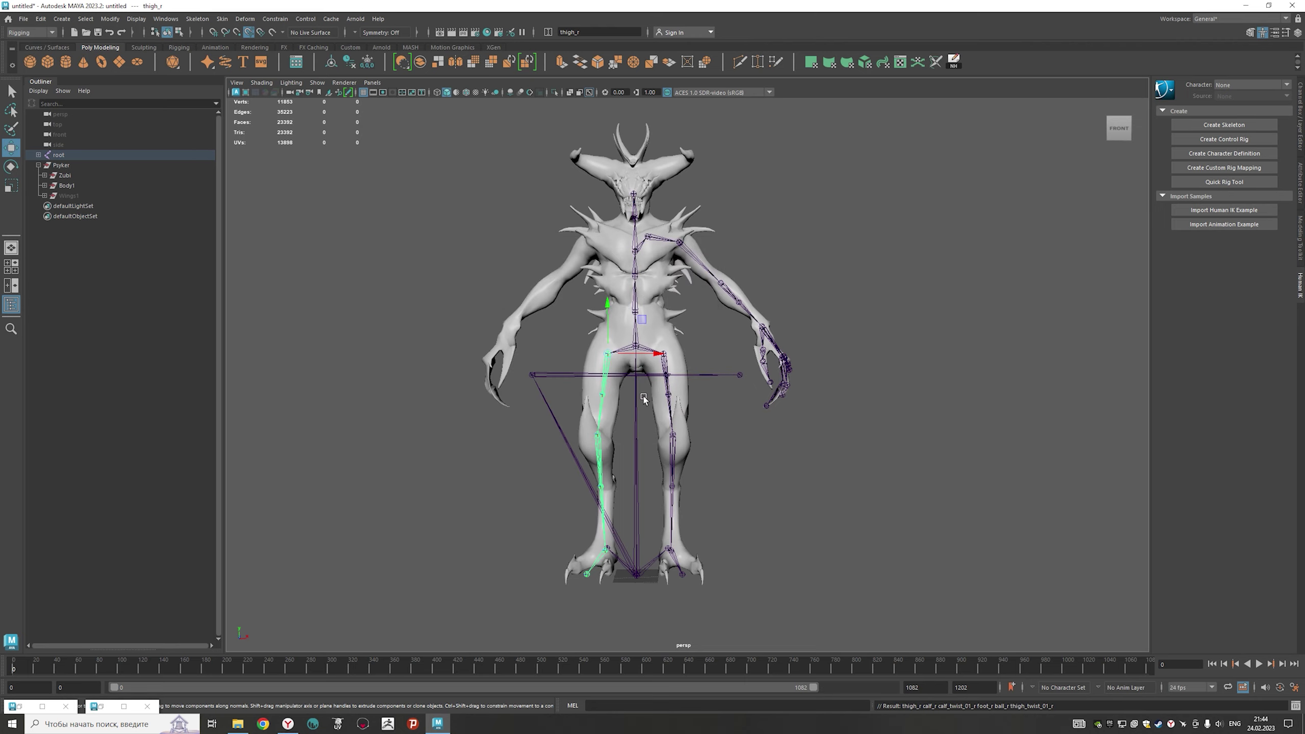
{"action": "left_click", "coordinate": [735, 414]}
{"action": "mouse_move", "coordinate": [735, 414]}
{"action": "left_mouse_down", "text": "alt"}
{"action": "mouse_move", "coordinate": [747, 486]}
{"action": "mouse_move", "coordinate": [766, 489]}
{"action": "left_mouse_up", "text": "alt"}
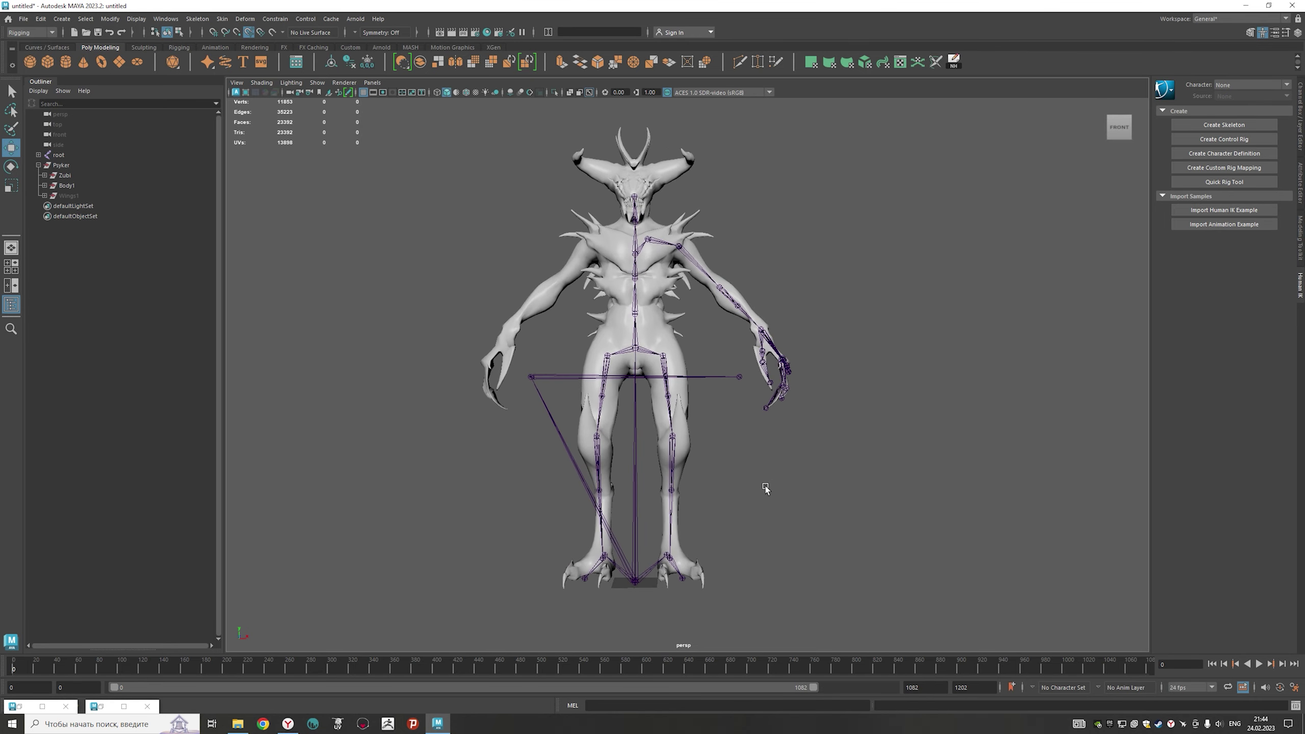
- Mirror the clavicle_l arm chain to the right side with the same settings
{"action": "left_click", "coordinate": [651, 240]}
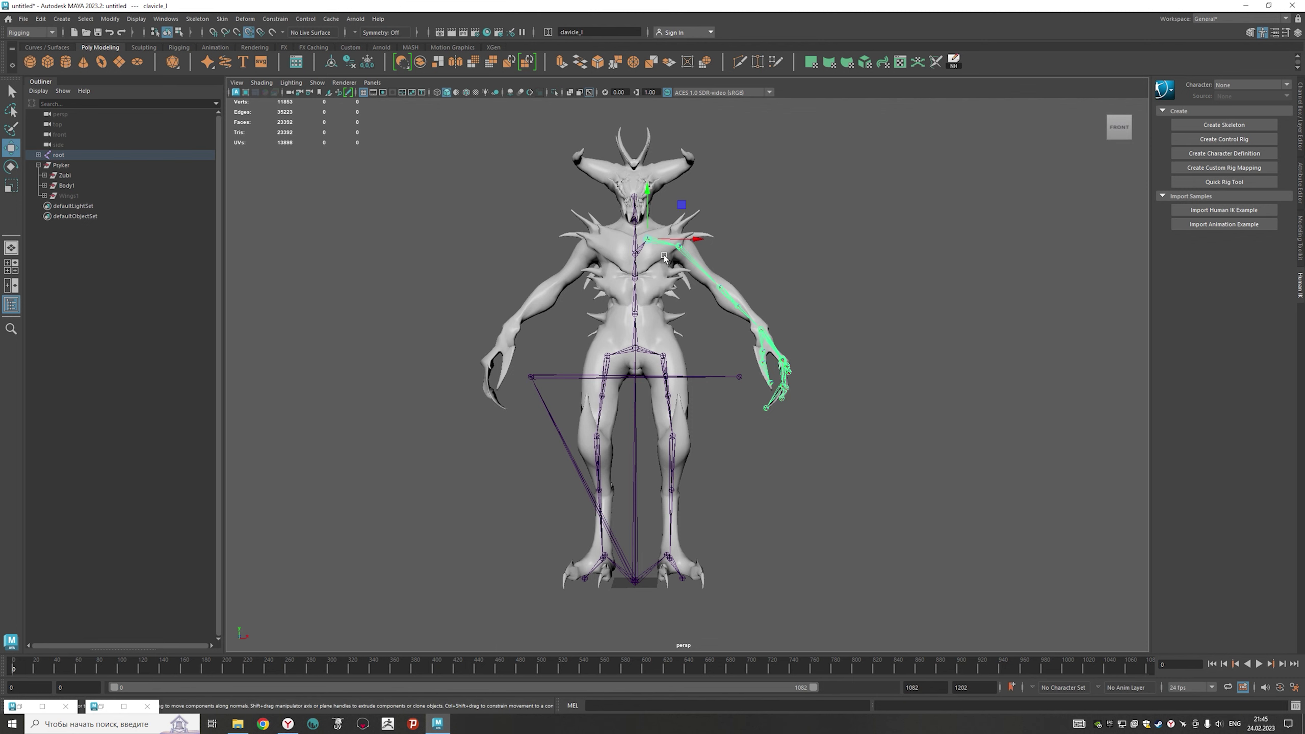
{"action": "left_click", "coordinate": [208, 21]}
{"action": "left_click", "coordinate": [272, 69]}
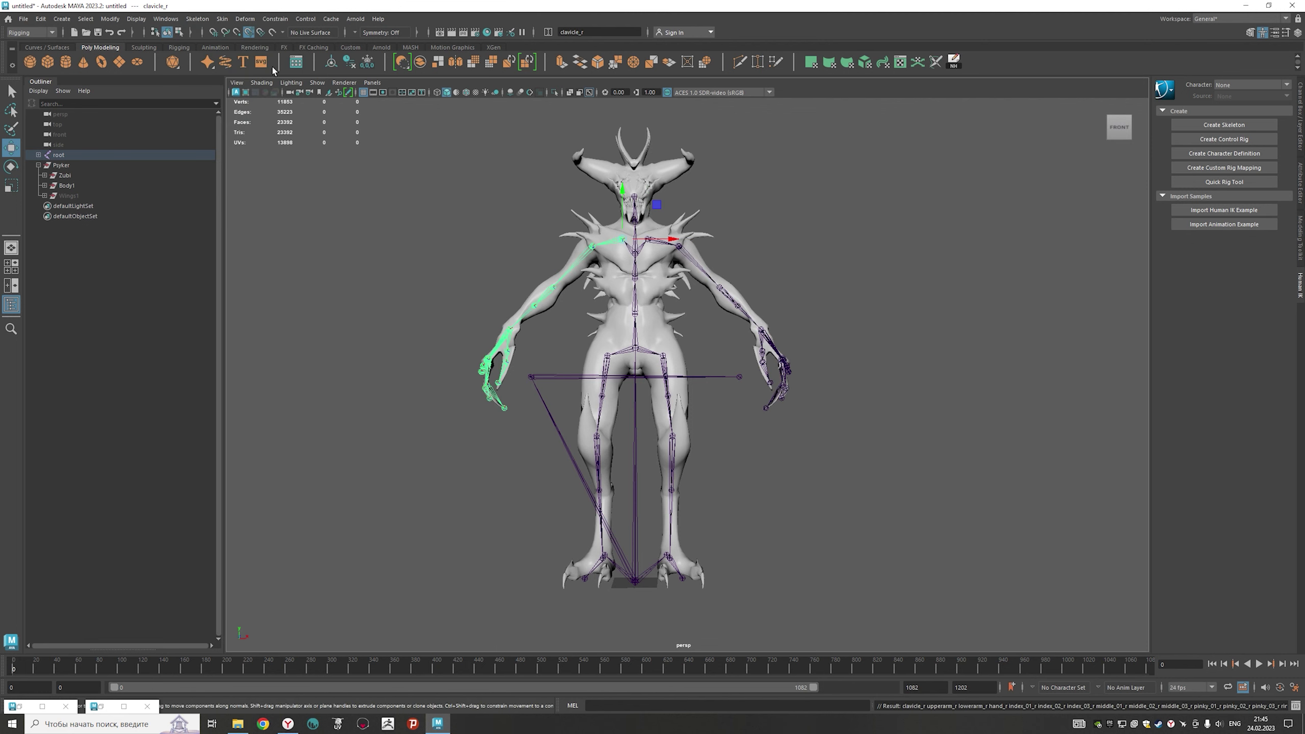
{"action": "left_click", "coordinate": [741, 252]}
{"action": "mouse_move", "coordinate": [827, 305]}
{"action": "left_mouse_down", "text": "alt"}
{"action": "mouse_move", "coordinate": [771, 307]}
{"action": "mouse_move", "coordinate": [830, 303]}
{"action": "left_mouse_up", "text": "alt"}
{"action": "scroll", "coordinate": [697, 311], "scroll_direction": "up", "scroll_amount": 3}
- Select the ik_hand_gun handle and move it up onto the left wrist joint
{"action": "scroll", "coordinate": [562, 291], "scroll_direction": "up", "scroll_amount": 2}
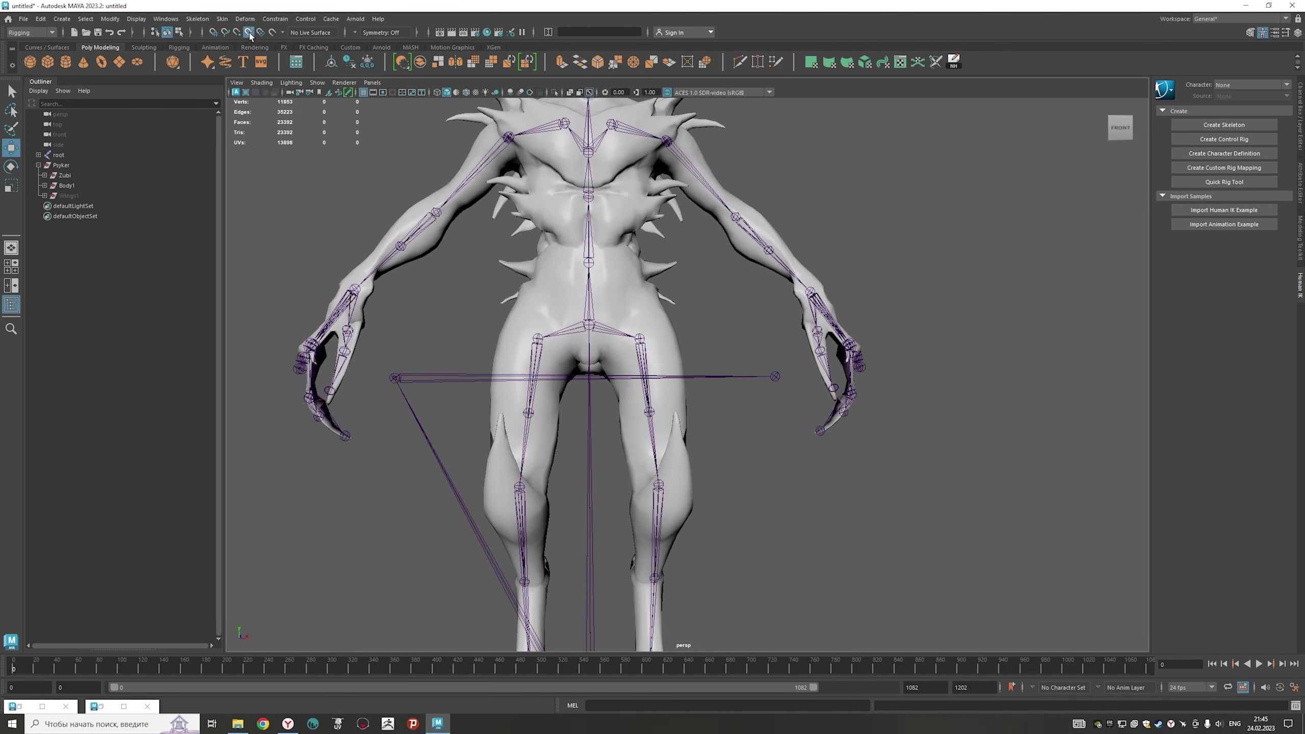
{"action": "left_click", "coordinate": [776, 380]}
{"action": "scroll", "coordinate": [786, 436], "scroll_direction": "down", "scroll_amount": 3}
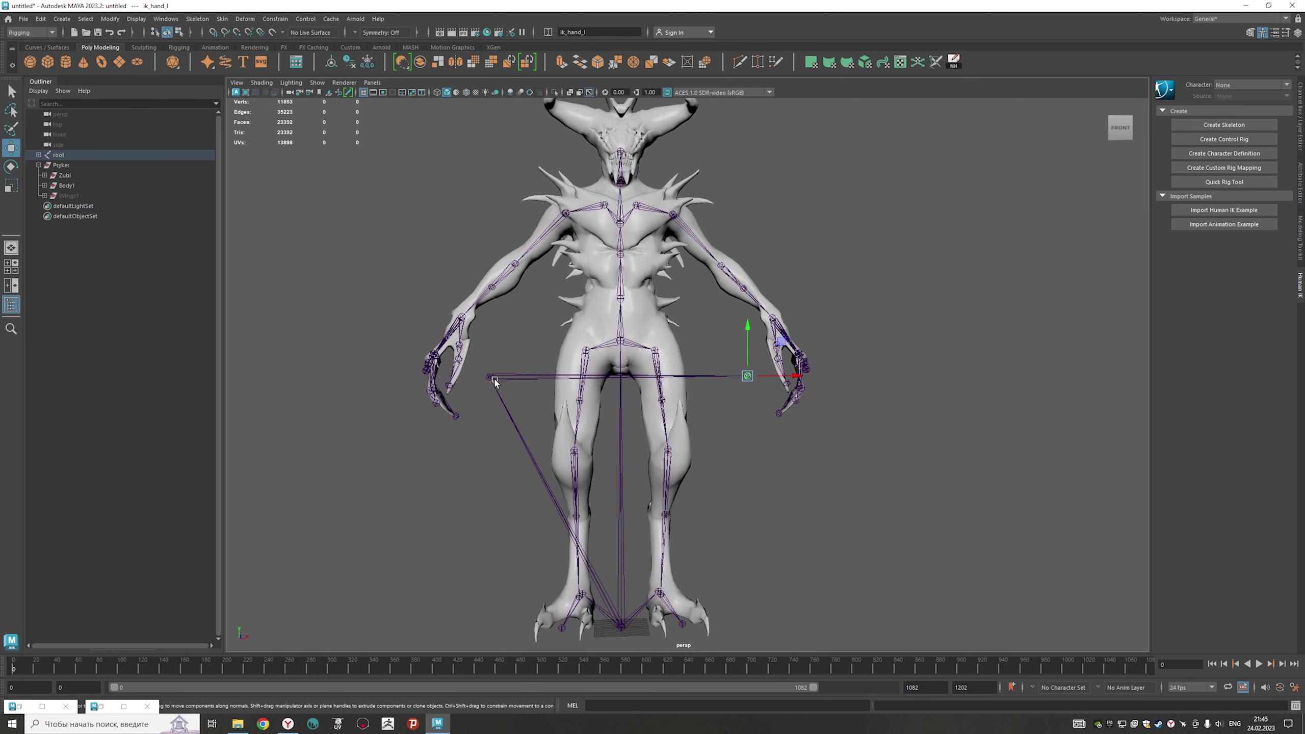
{"action": "left_click", "coordinate": [624, 626]}
{"action": "scroll", "coordinate": [547, 495], "scroll_direction": "up", "scroll_amount": 4}
{"action": "scroll", "coordinate": [509, 349], "scroll_direction": "up", "scroll_amount": 4}
{"action": "left_click", "coordinate": [509, 348]}
{"action": "scroll", "coordinate": [509, 349], "scroll_direction": "down", "scroll_amount": 5}
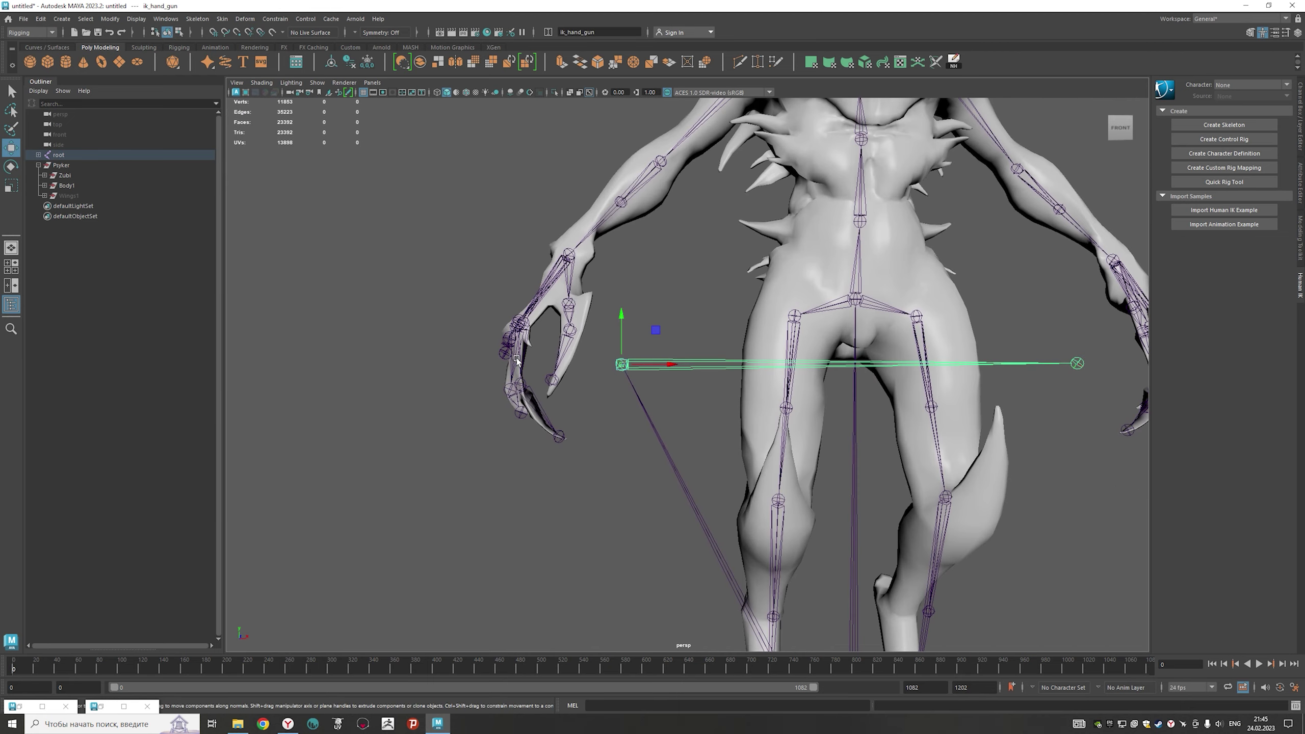
{"action": "scroll", "coordinate": [508, 348], "scroll_direction": "down", "scroll_amount": 2}
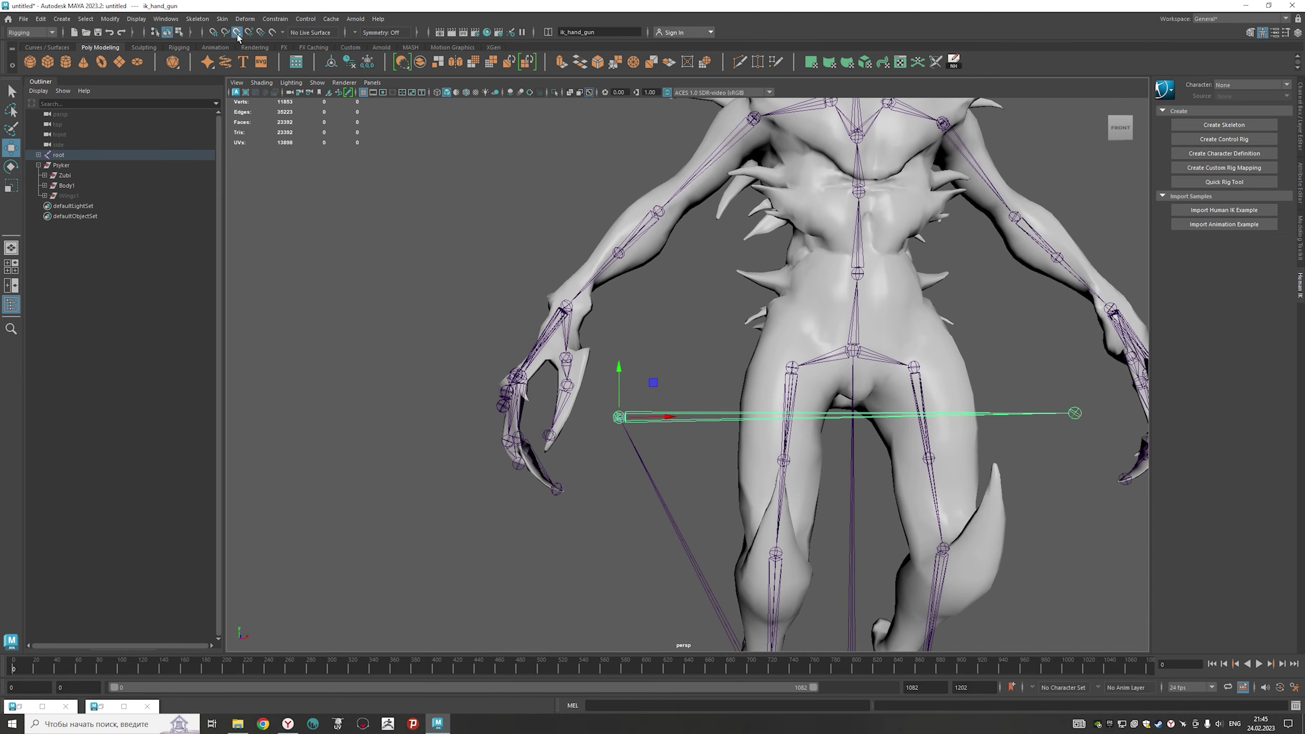
{"action": "scroll", "coordinate": [518, 334], "scroll_direction": "up", "scroll_amount": 3}
{"action": "scroll", "coordinate": [575, 355], "scroll_direction": "up", "scroll_amount": 2}
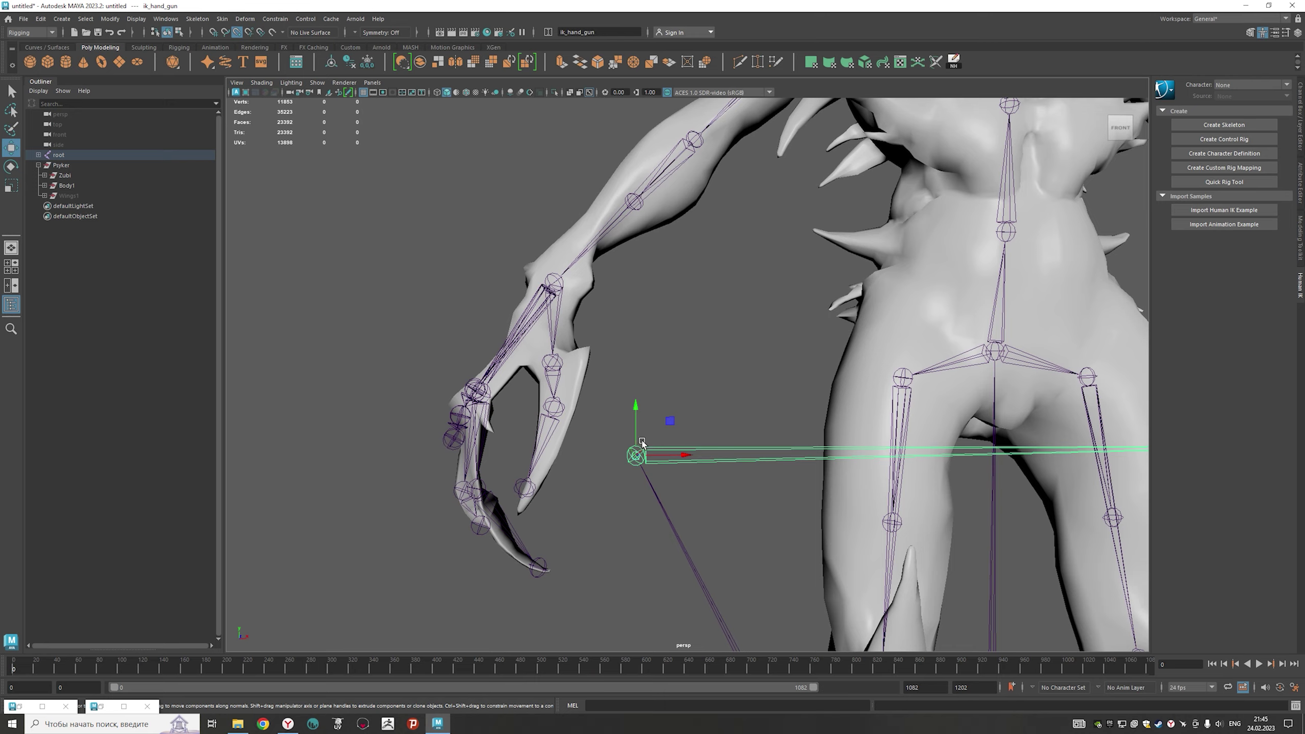
{"action": "left_click_drag", "start_coordinate": [637, 457], "coordinate": [556, 285]}
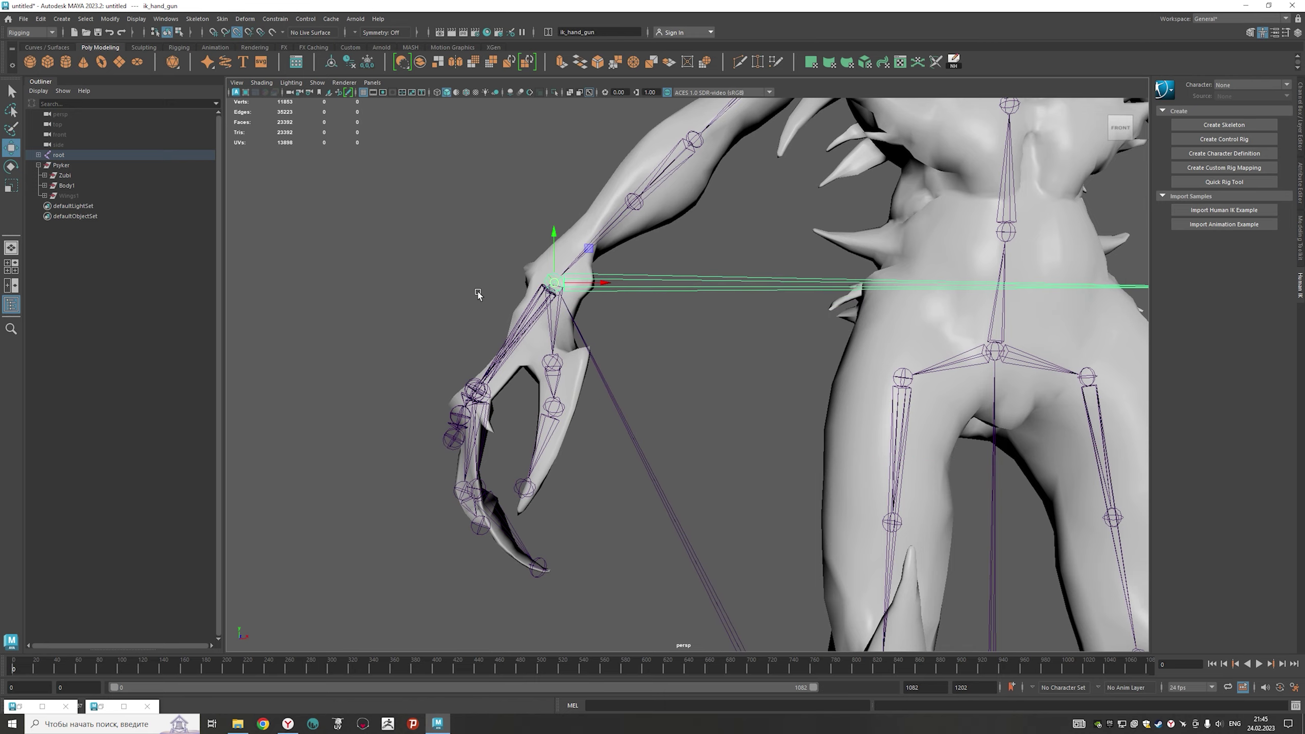
- Orbit around the character to check the handle's placement, then select Wings1 in the Outliner
{"action": "mouse_move", "coordinate": [477, 293]}
{"action": "left_mouse_down", "text": "alt"}
{"action": "mouse_move", "coordinate": [577, 359]}
{"action": "mouse_move", "coordinate": [657, 346]}
{"action": "mouse_move", "coordinate": [433, 277]}
{"action": "mouse_move", "coordinate": [549, 398]}
{"action": "mouse_move", "coordinate": [615, 398]}
{"action": "mouse_move", "coordinate": [615, 385]}
{"action": "mouse_move", "coordinate": [542, 377]}
{"action": "left_mouse_up", "text": "alt"}
{"action": "scroll", "coordinate": [542, 376], "scroll_direction": "down", "scroll_amount": 5}
{"action": "mouse_move", "coordinate": [318, 374]}
{"action": "left_mouse_down", "text": "alt"}
{"action": "mouse_move", "coordinate": [888, 363]}
{"action": "mouse_move", "coordinate": [697, 472]}
{"action": "mouse_move", "coordinate": [816, 399]}
{"action": "left_mouse_up", "text": "alt"}
{"action": "scroll", "coordinate": [816, 400], "scroll_direction": "up", "scroll_amount": 5}
{"action": "left_click", "coordinate": [735, 393]}
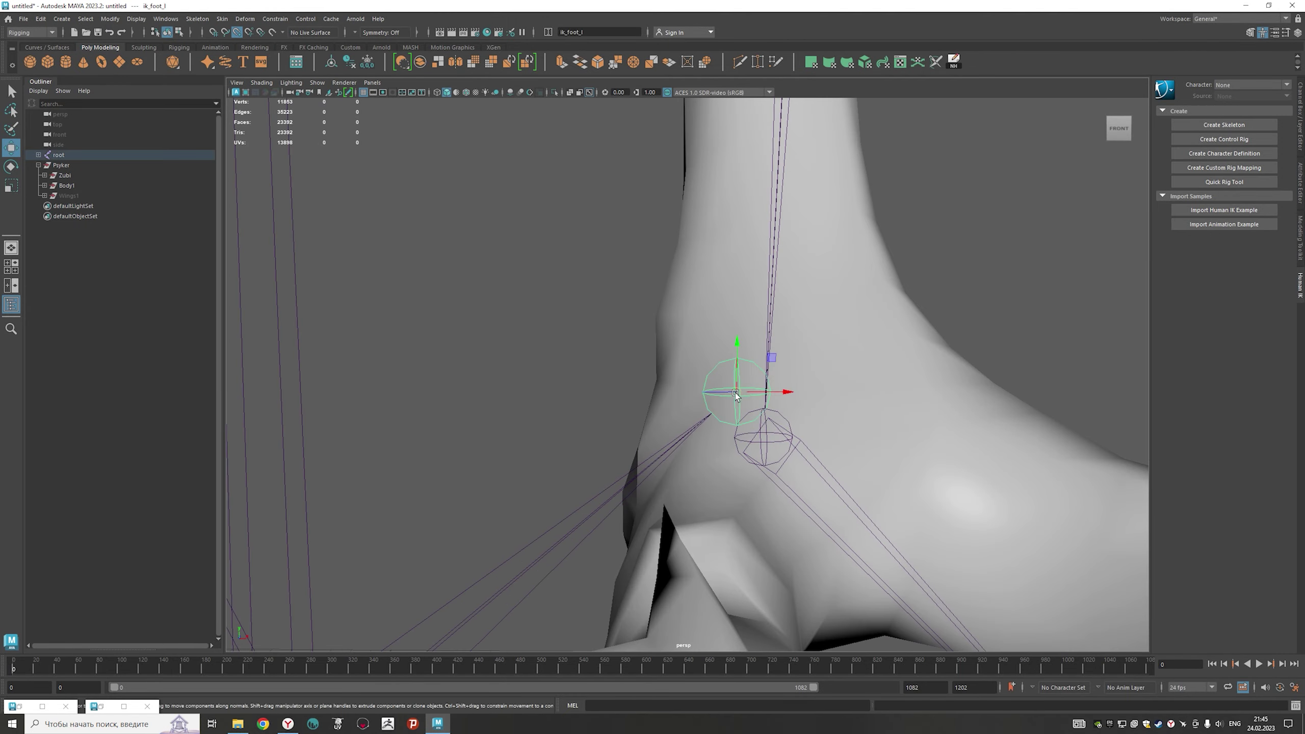
{"action": "left_click", "coordinate": [674, 422]}
{"action": "scroll", "coordinate": [674, 422], "scroll_direction": "down", "scroll_amount": 2}
{"action": "scroll", "coordinate": [646, 385], "scroll_direction": "down", "scroll_amount": 2}
{"action": "scroll", "coordinate": [645, 385], "scroll_direction": "down", "scroll_amount": 3}
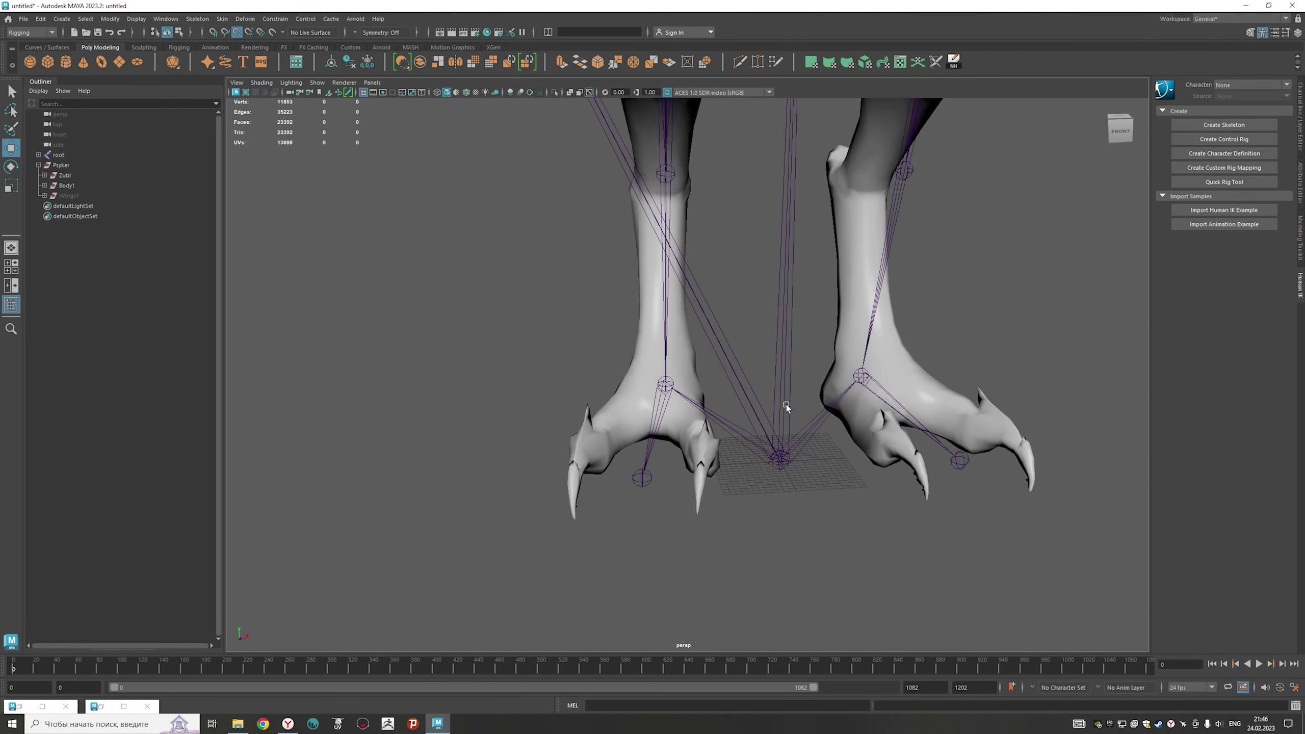
{"action": "scroll", "coordinate": [645, 385], "scroll_direction": "down", "scroll_amount": 3}
{"action": "scroll", "coordinate": [424, 317], "scroll_direction": "down", "scroll_amount": 1}
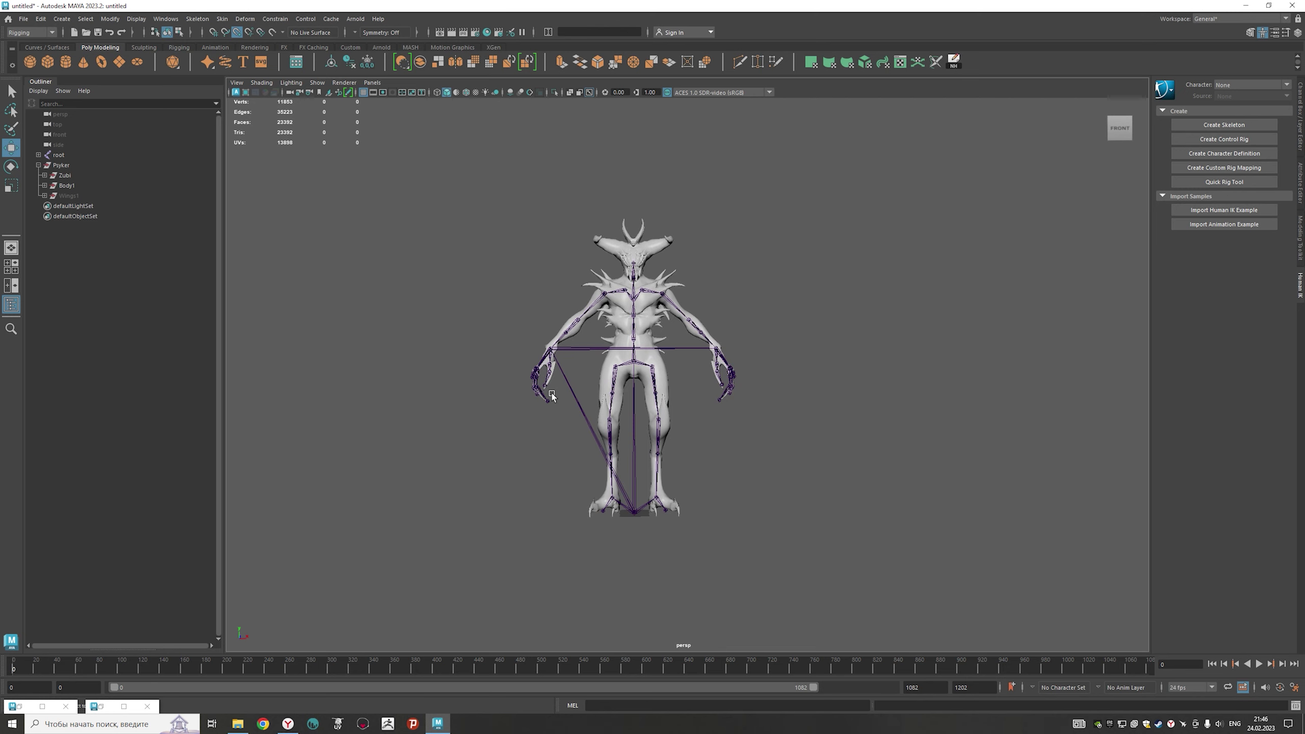
{"action": "mouse_move", "coordinate": [610, 327]}
{"action": "left_mouse_down", "text": "alt"}
{"action": "mouse_move", "coordinate": [592, 353]}
{"action": "mouse_move", "coordinate": [679, 354]}
{"action": "mouse_move", "coordinate": [350, 356]}
{"action": "mouse_move", "coordinate": [568, 353]}
{"action": "left_mouse_up", "text": "alt"}
{"action": "left_click", "coordinate": [66, 196]}
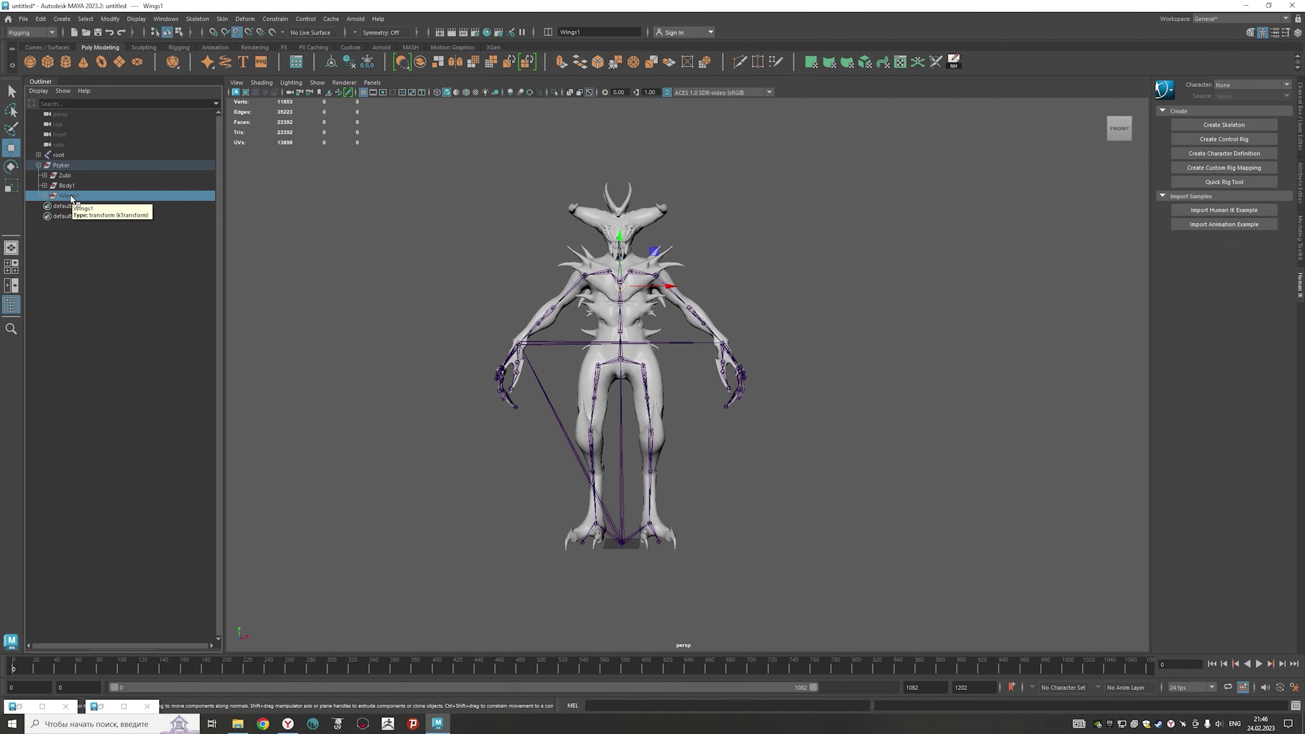
- Unhide the Wings1 mesh with Shift+H and clear the selection
{"action": "key", "text": "shift+h"}
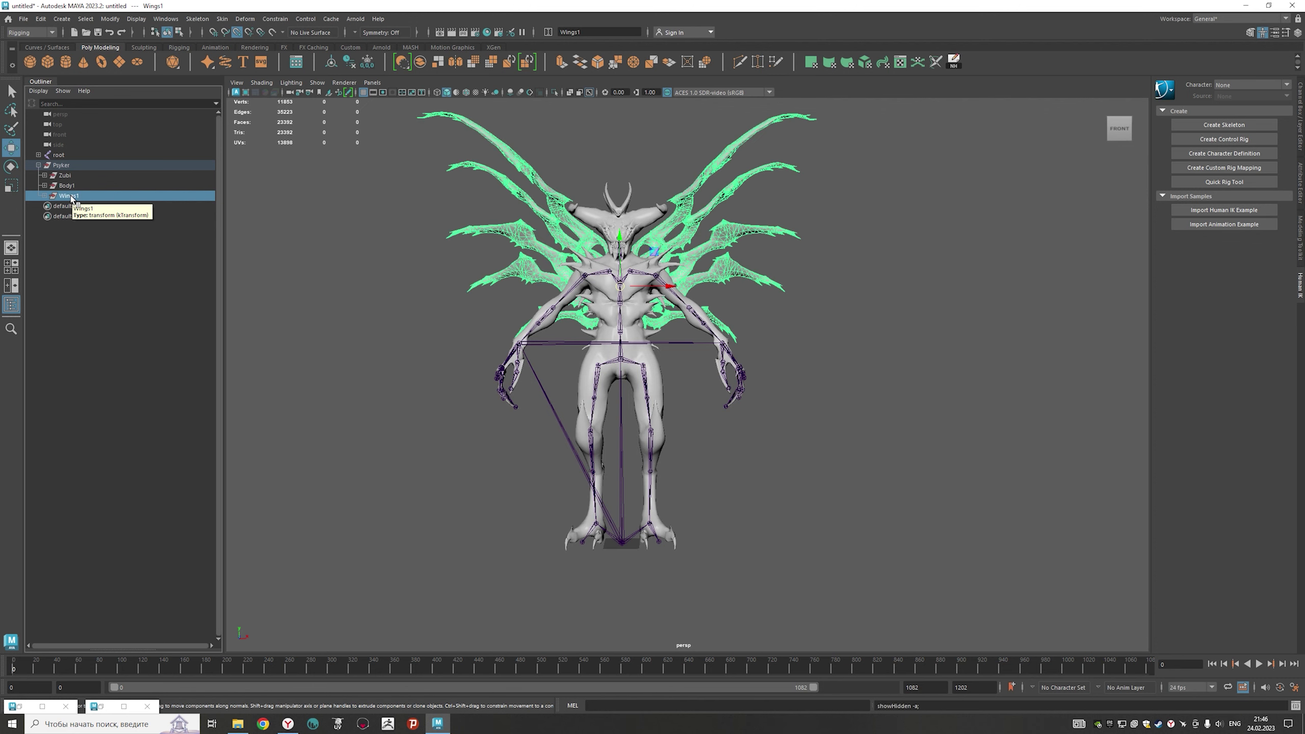
{"action": "left_click", "coordinate": [413, 341]}
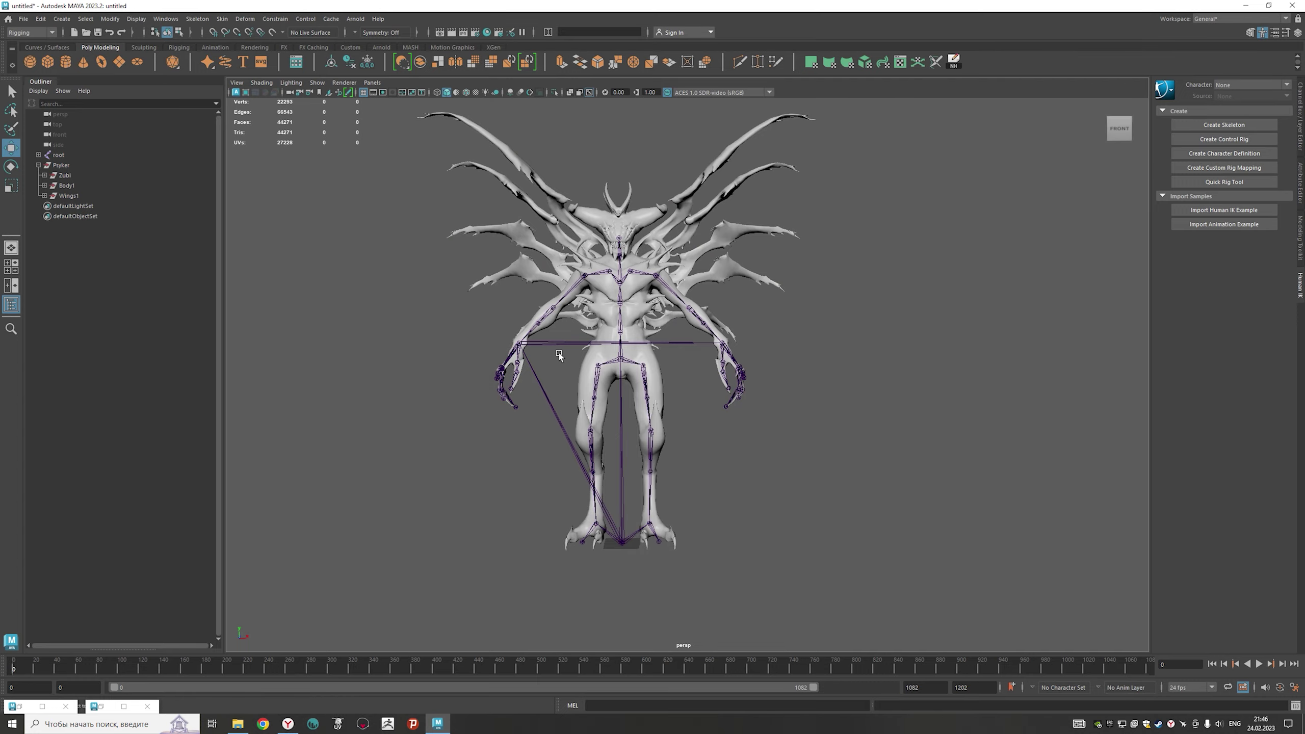
{"action": "scroll", "coordinate": [559, 354], "scroll_direction": "up", "scroll_amount": 5}
{"action": "scroll", "coordinate": [625, 327], "scroll_direction": "up", "scroll_amount": 3}
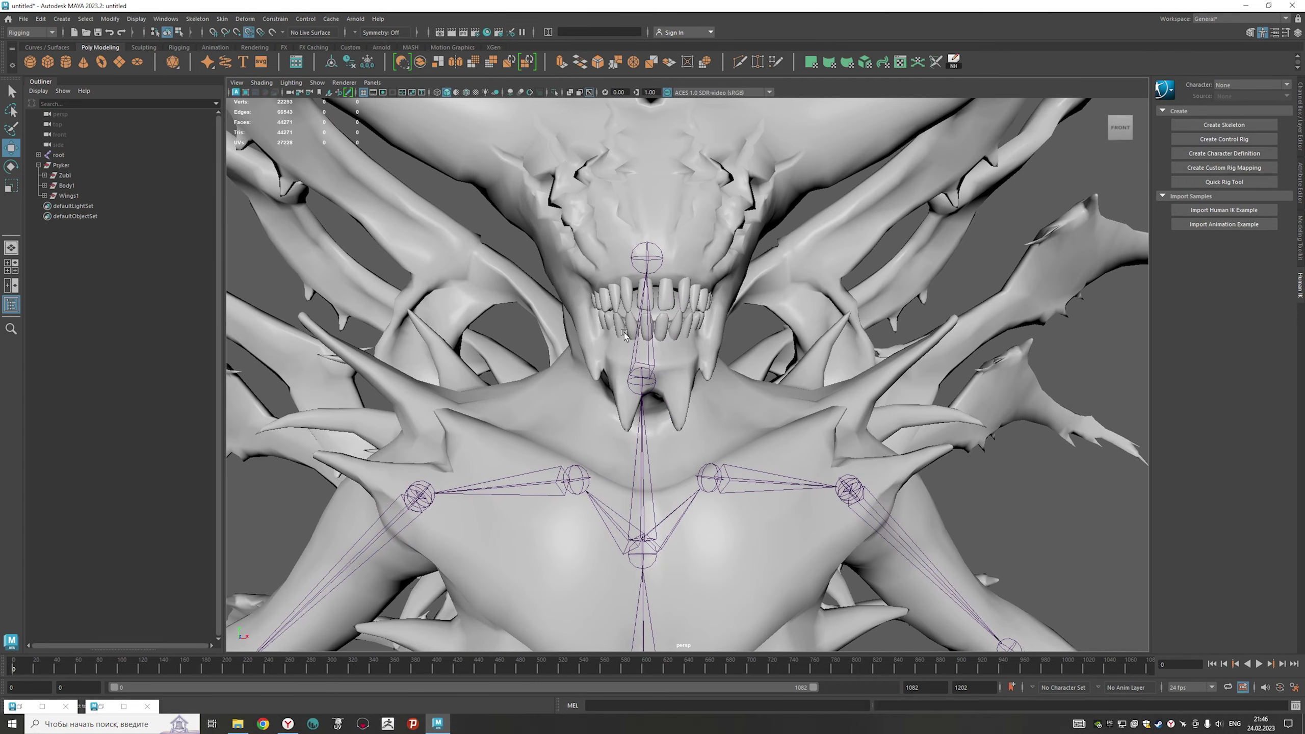
- Select the lower teeth mesh and frame it in the view
{"action": "left_click", "coordinate": [625, 326]}
{"action": "key", "text": "f"}
{"action": "scroll", "coordinate": [717, 404], "scroll_direction": "down", "scroll_amount": 5}
{"action": "left_click", "coordinate": [198, 18]}
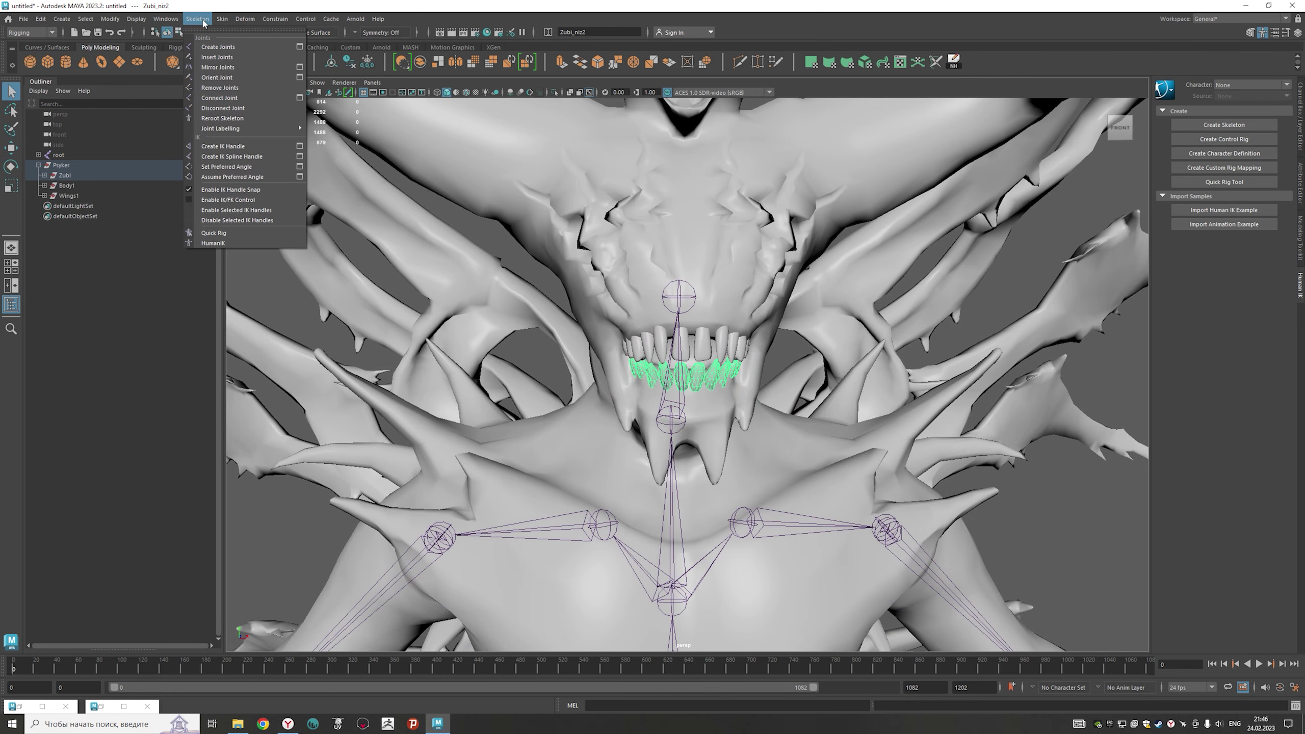
- Draw a two-joint jaw chain from the jaw hinge to the chin, then bring up the Script Editor
{"action": "left_click", "coordinate": [209, 47]}
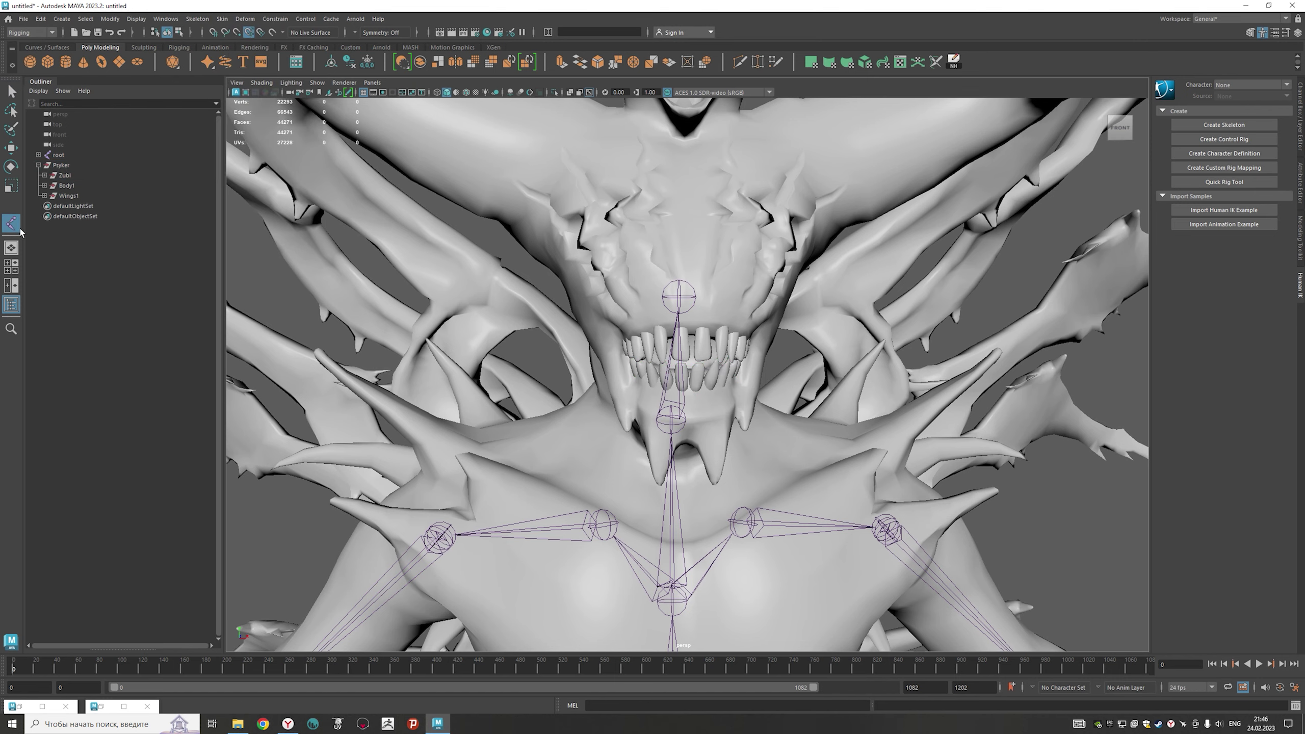
{"action": "scroll", "coordinate": [587, 421], "scroll_direction": "down", "scroll_amount": 2}
{"action": "scroll", "coordinate": [587, 421], "scroll_direction": "down", "scroll_amount": 1}
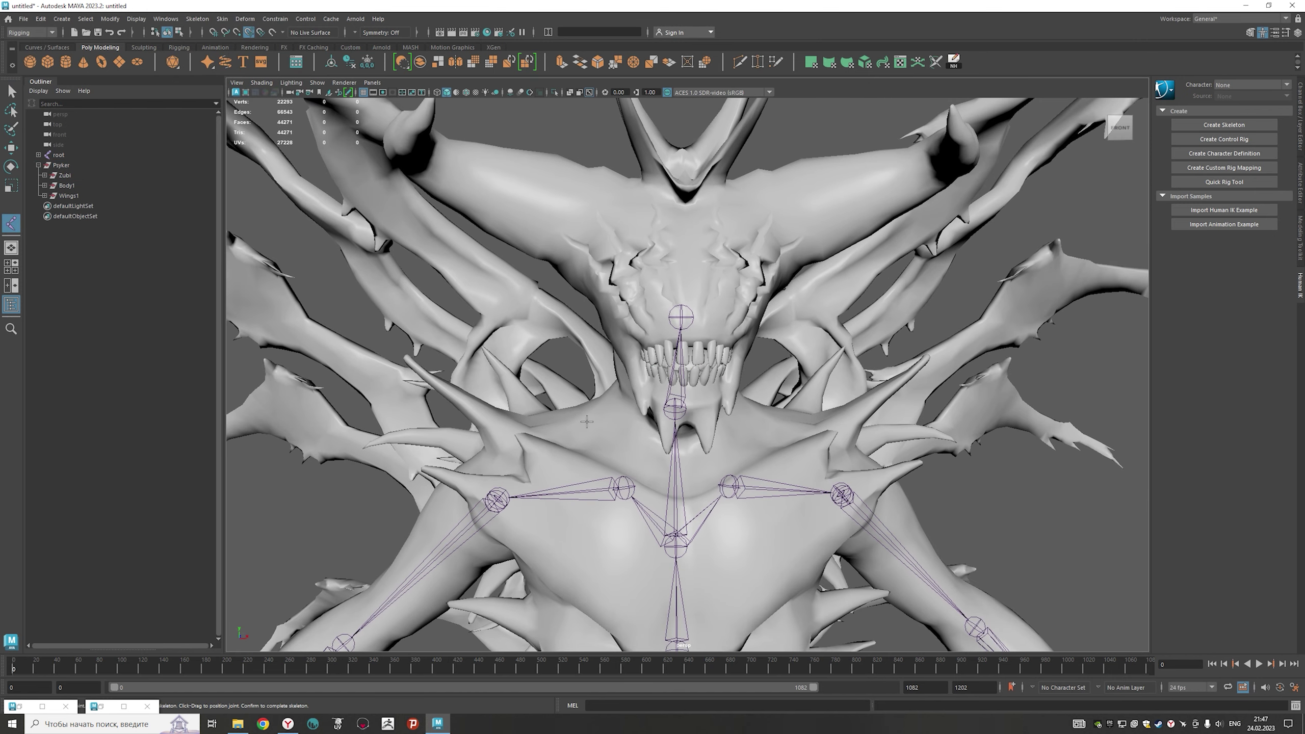
{"action": "left_click_drag", "start_coordinate": [670, 439], "coordinate": [596, 372], "text": "alt"}
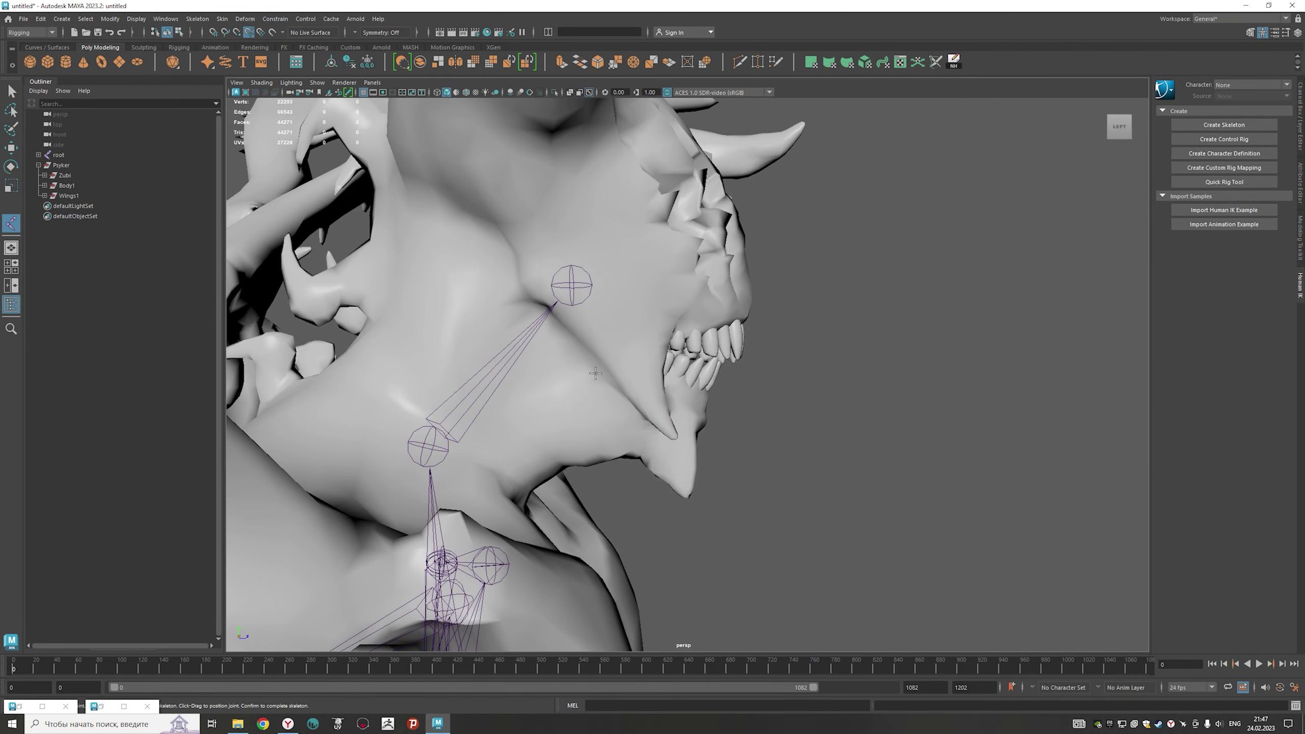
{"action": "left_click", "coordinate": [690, 419]}
{"action": "mouse_move", "coordinate": [778, 451]}
{"action": "left_mouse_down", "text": "alt"}
{"action": "mouse_move", "coordinate": [663, 379]}
{"action": "mouse_move", "coordinate": [781, 448]}
{"action": "mouse_move", "coordinate": [663, 444]}
{"action": "mouse_move", "coordinate": [691, 436]}
{"action": "mouse_move", "coordinate": [562, 408]}
{"action": "left_mouse_up", "text": "alt"}
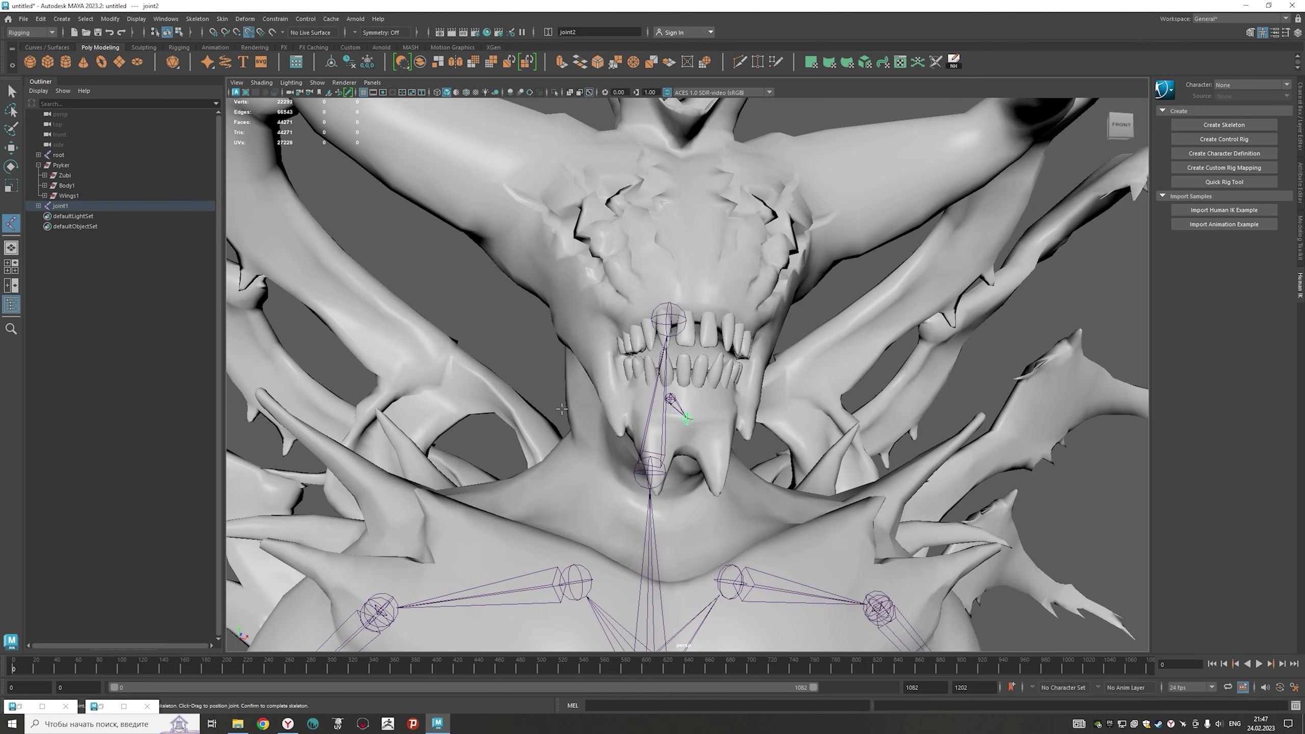
{"action": "left_click", "coordinate": [11, 91]}
{"action": "left_click_drag", "start_coordinate": [447, 365], "coordinate": [561, 364], "text": "alt"}
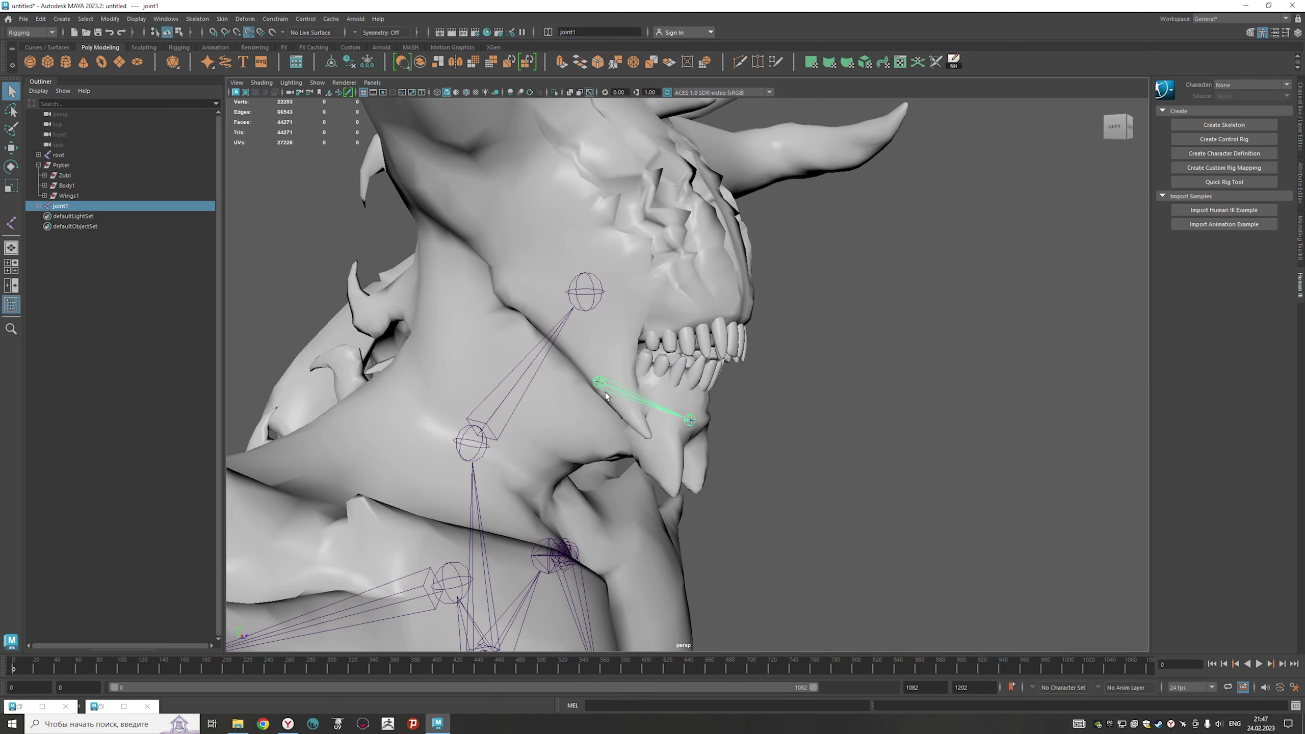
{"action": "left_click", "coordinate": [1295, 707]}
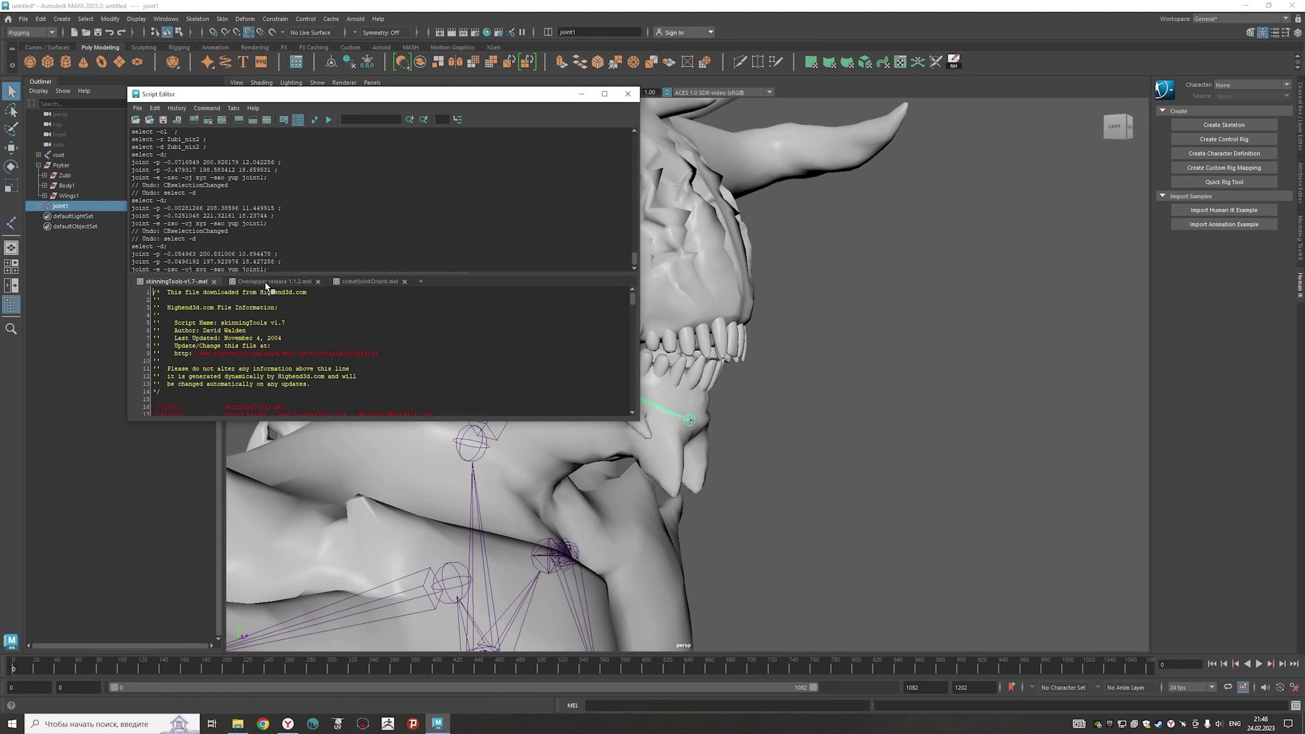
- Show the cometJointOrient.mel script in the Script Editor, cancelling the load-script dialog
{"action": "left_click", "coordinate": [364, 283]}
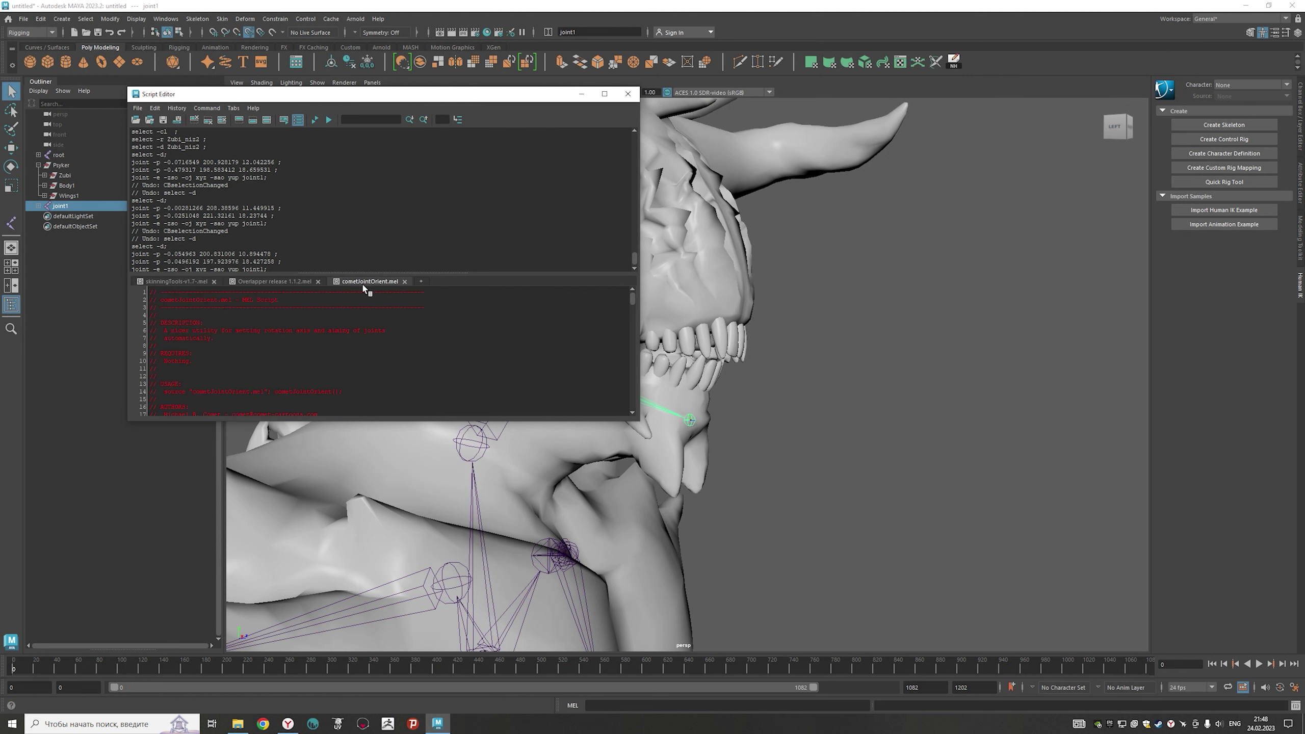
{"action": "left_click", "coordinate": [137, 109]}
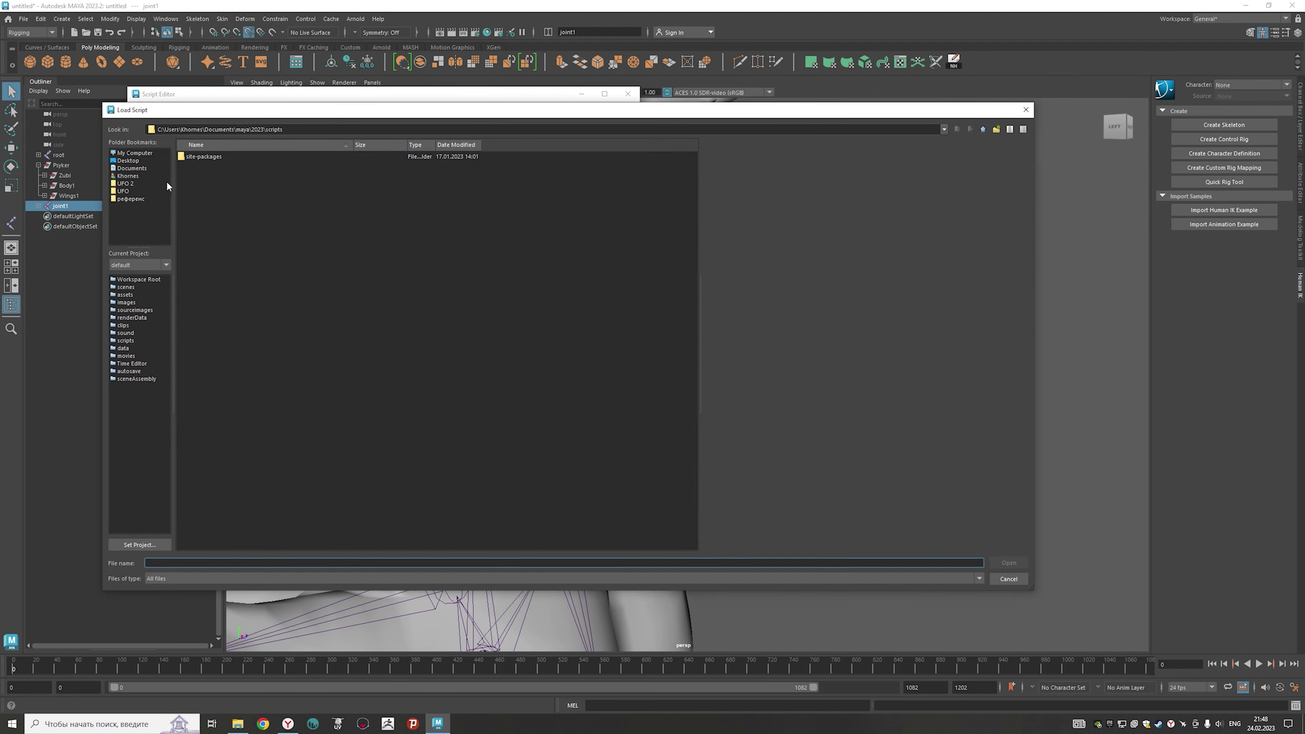
{"action": "left_click", "coordinate": [133, 201]}
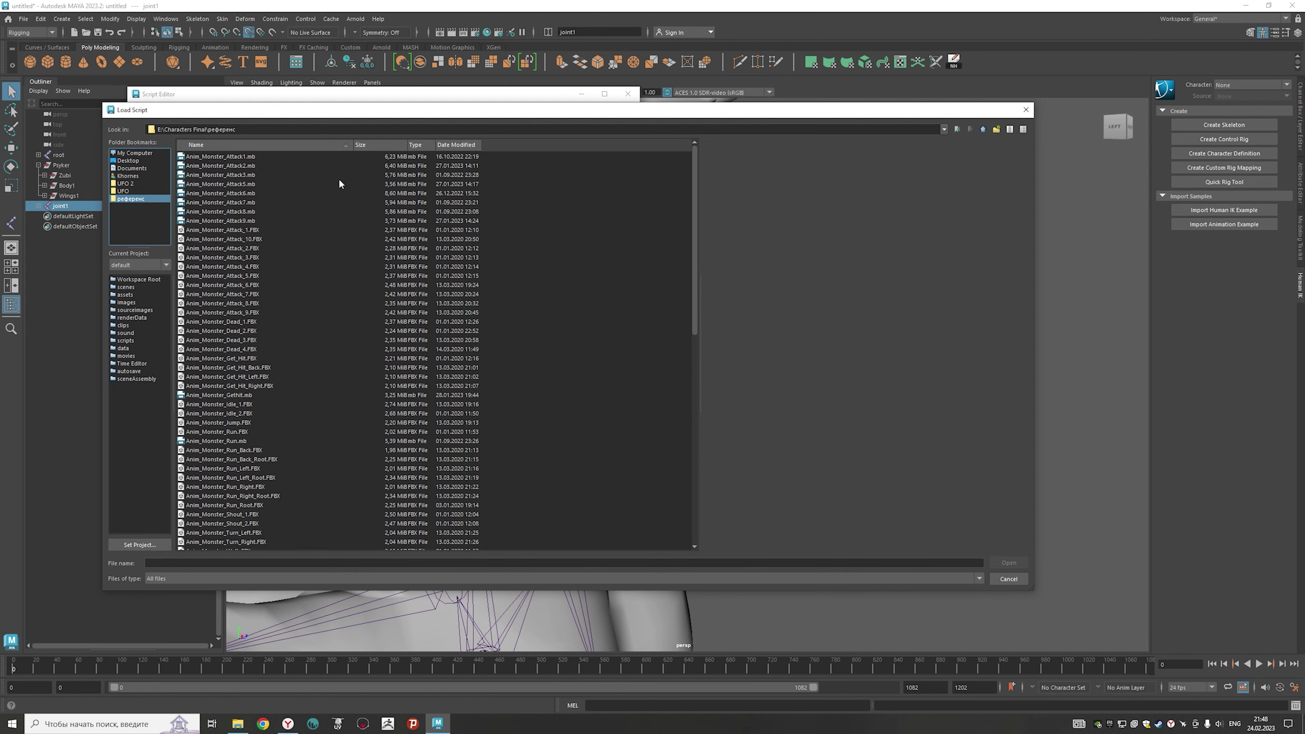
{"action": "left_click", "coordinate": [1008, 578]}
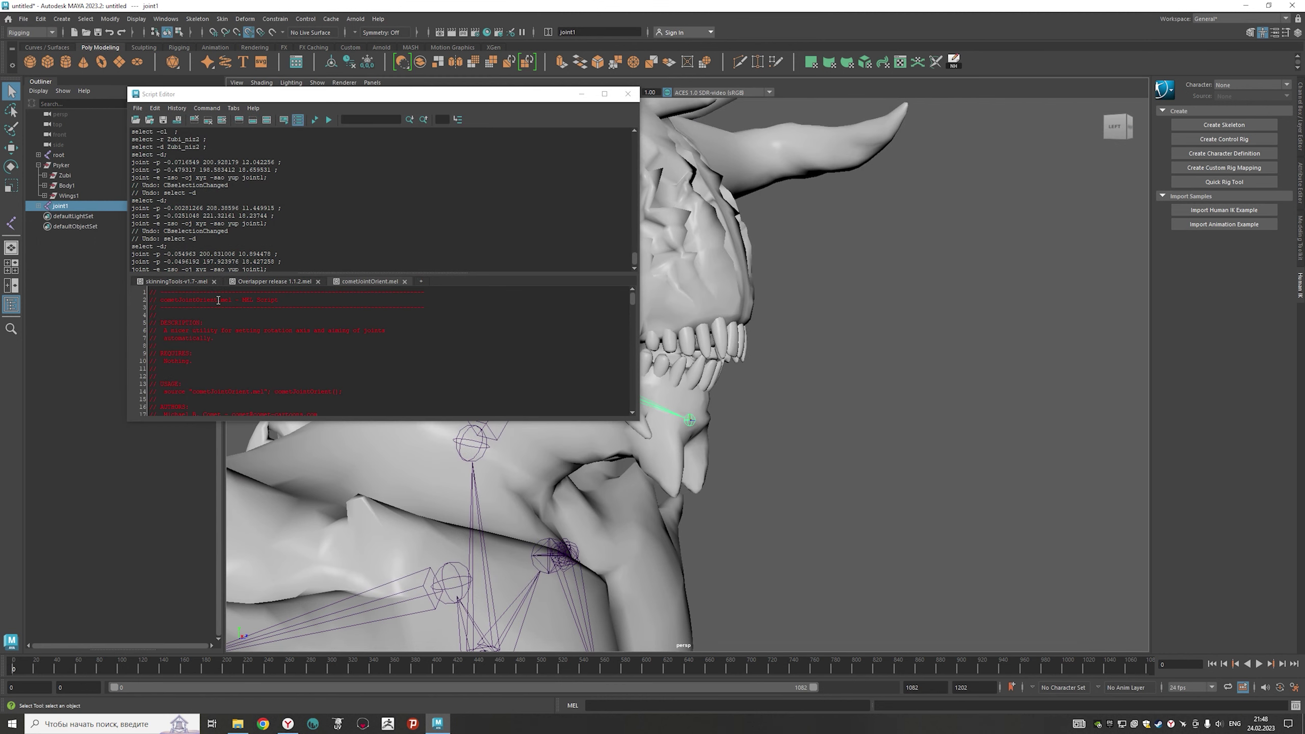
- Run the cometJointOrient procedure from the MEL command line to open its tool window
{"action": "left_click_drag", "start_coordinate": [217, 300], "coordinate": [160, 301]}
{"action": "key", "text": "ctrl+c"}
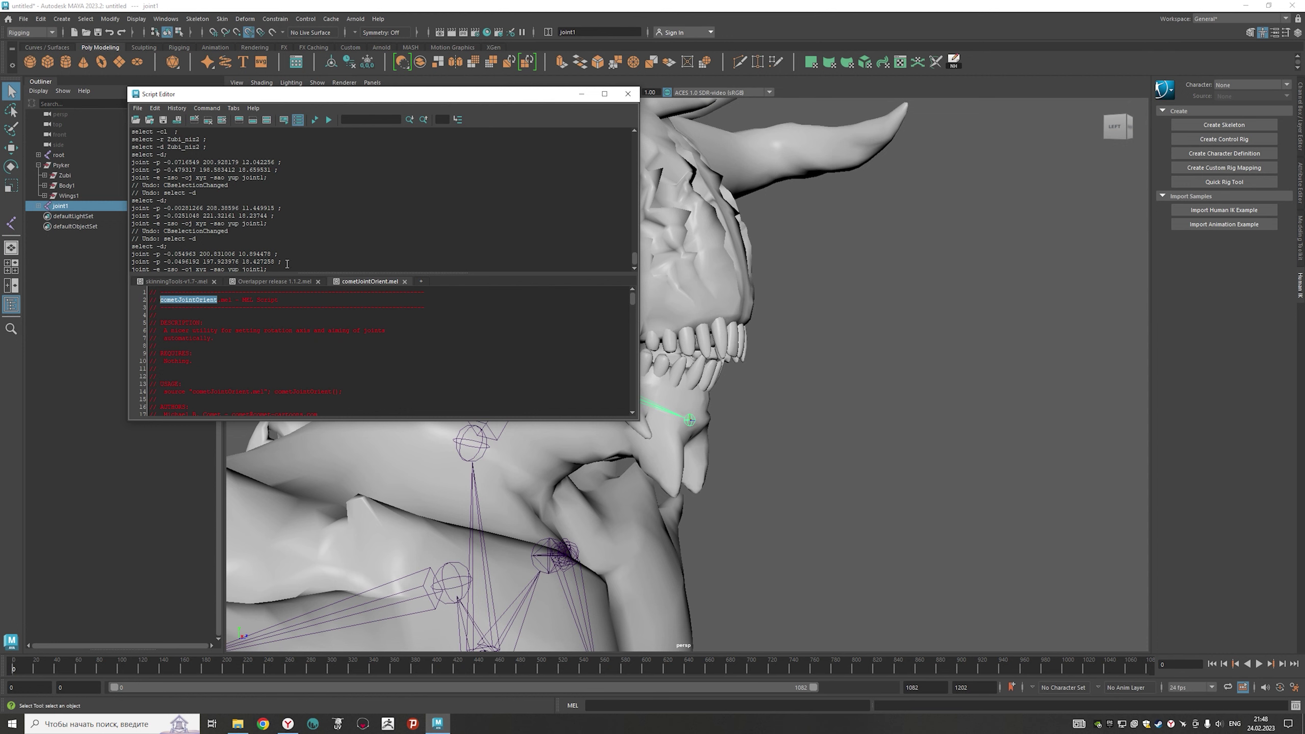
{"action": "left_click", "coordinate": [370, 119]}
{"action": "key", "text": "ctrl+v"}
{"action": "left_click", "coordinate": [619, 711]}
{"action": "key", "text": "ctrl+v"}
{"action": "left_click", "coordinate": [329, 120]}
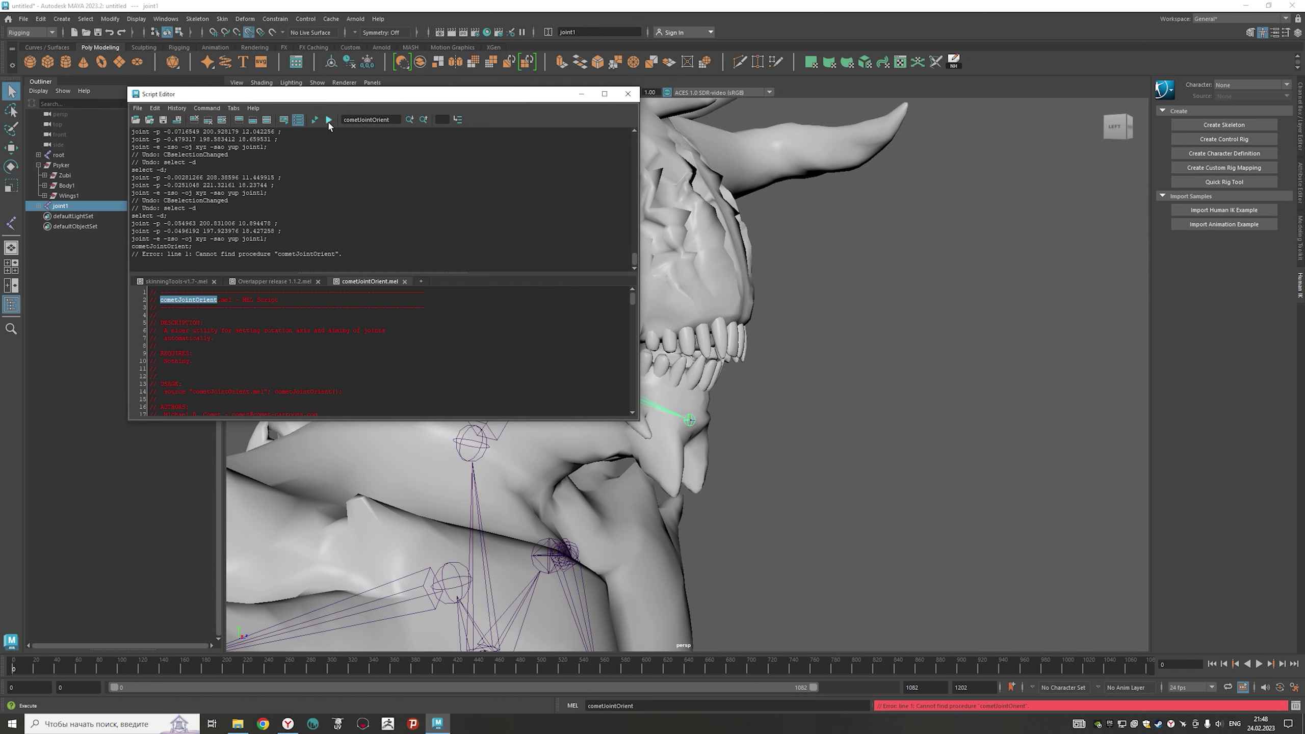
{"action": "left_click", "coordinate": [673, 708]}
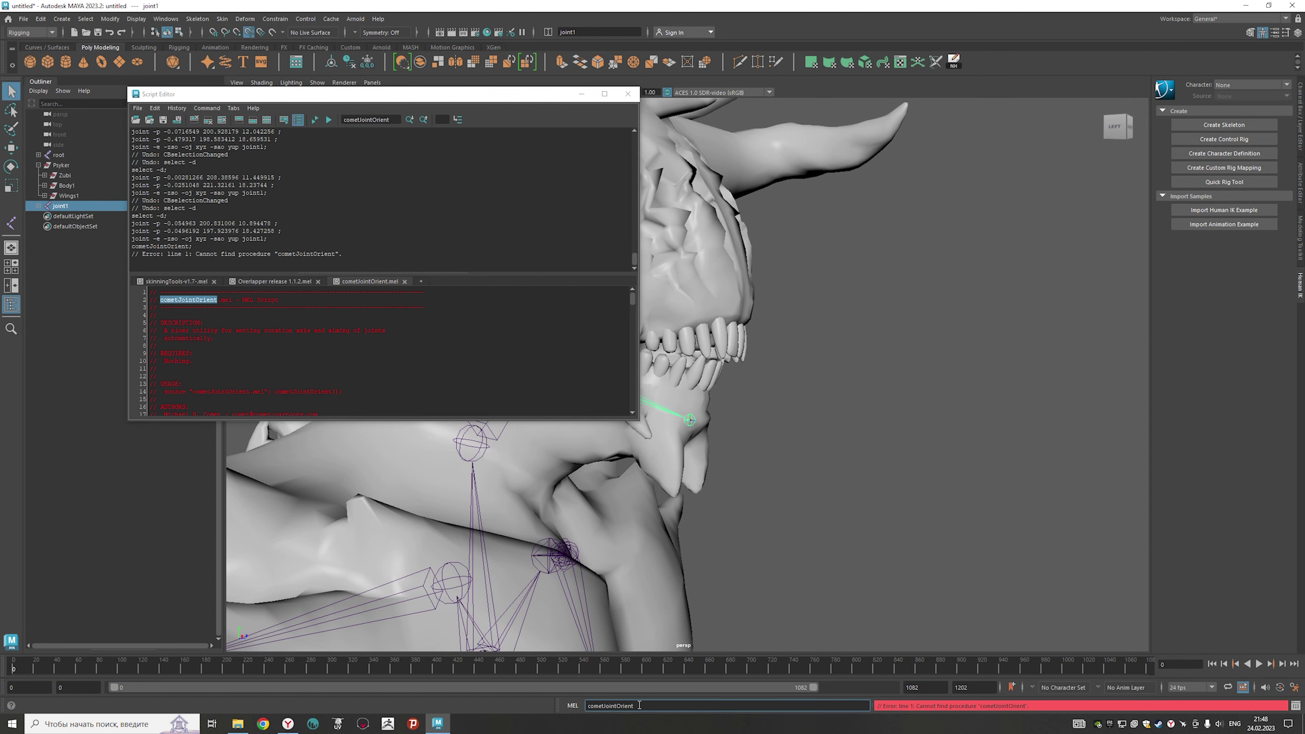
{"action": "key", "text": "Return"}
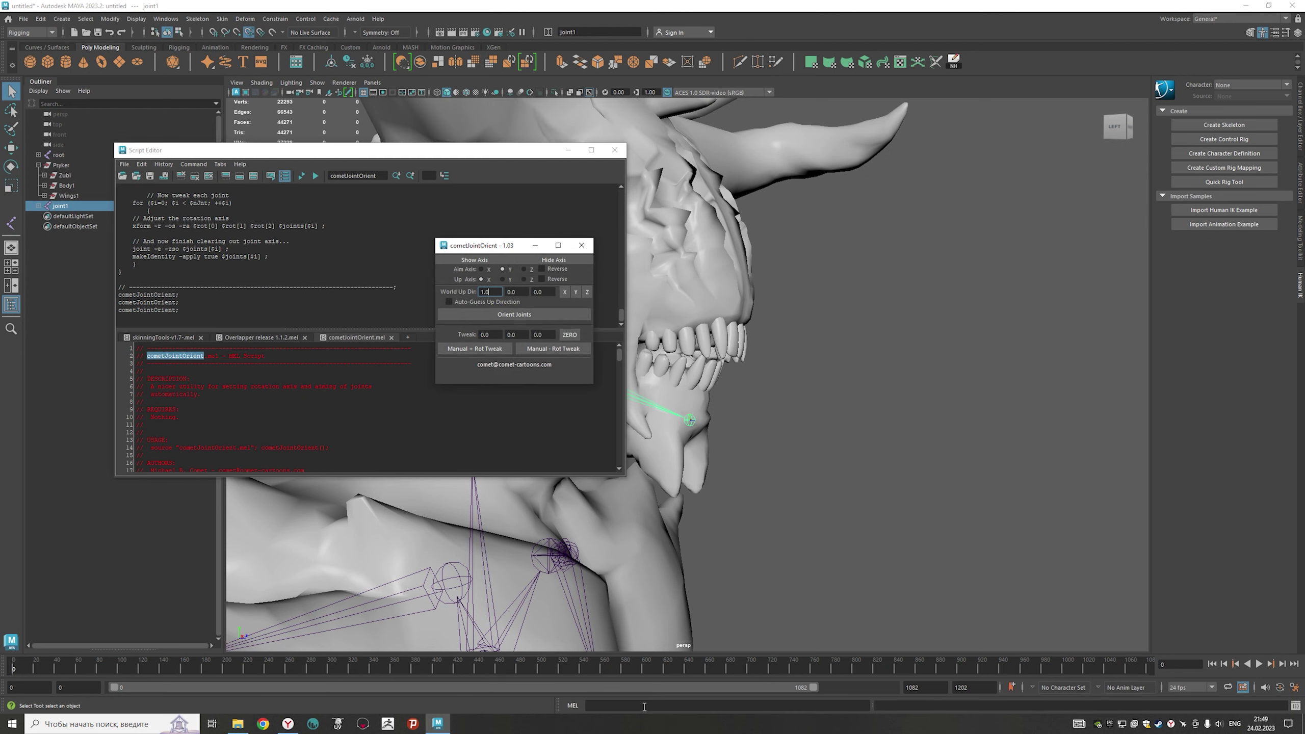
- Set cometJointOrient to Aim Axis X and Up Axis Y, and frame the jaw joint
{"action": "left_click", "coordinate": [302, 177]}
{"action": "scroll", "coordinate": [316, 187], "scroll_direction": "up", "scroll_amount": 1}
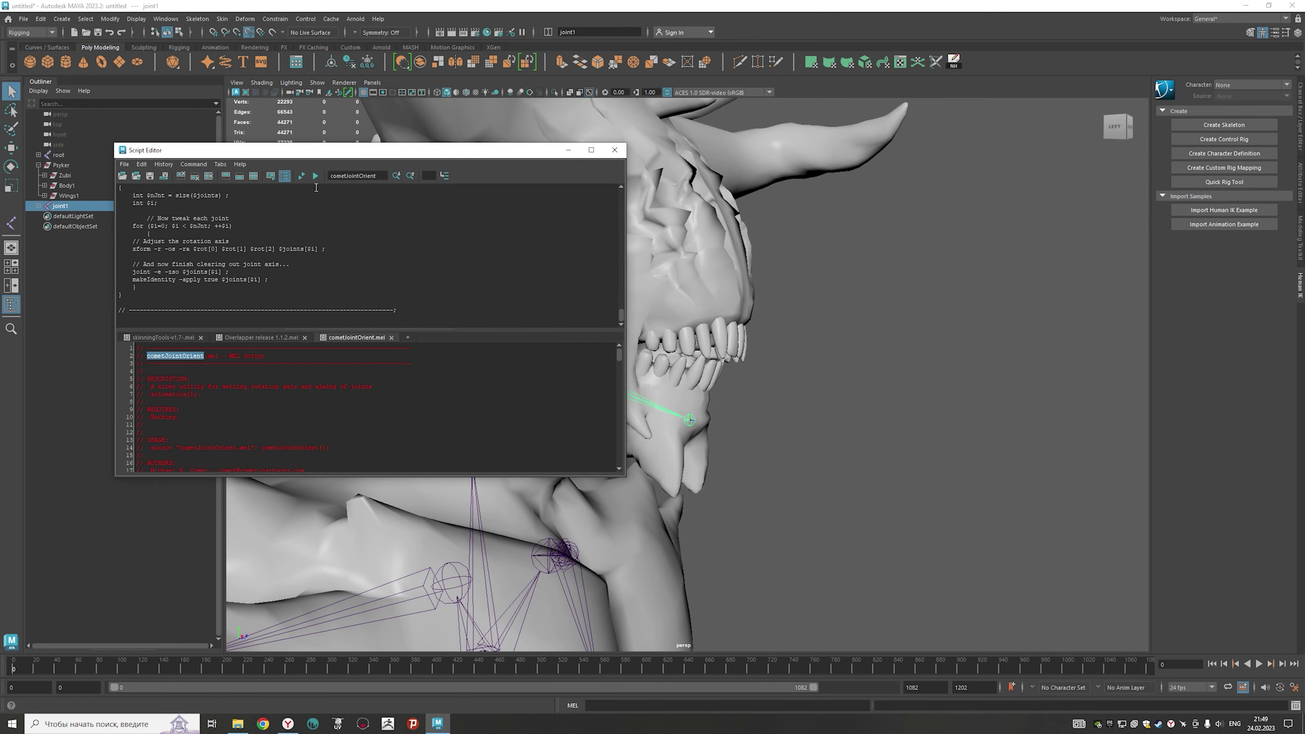
{"action": "left_click", "coordinate": [567, 150]}
{"action": "left_click_drag", "start_coordinate": [534, 241], "coordinate": [657, 242]}
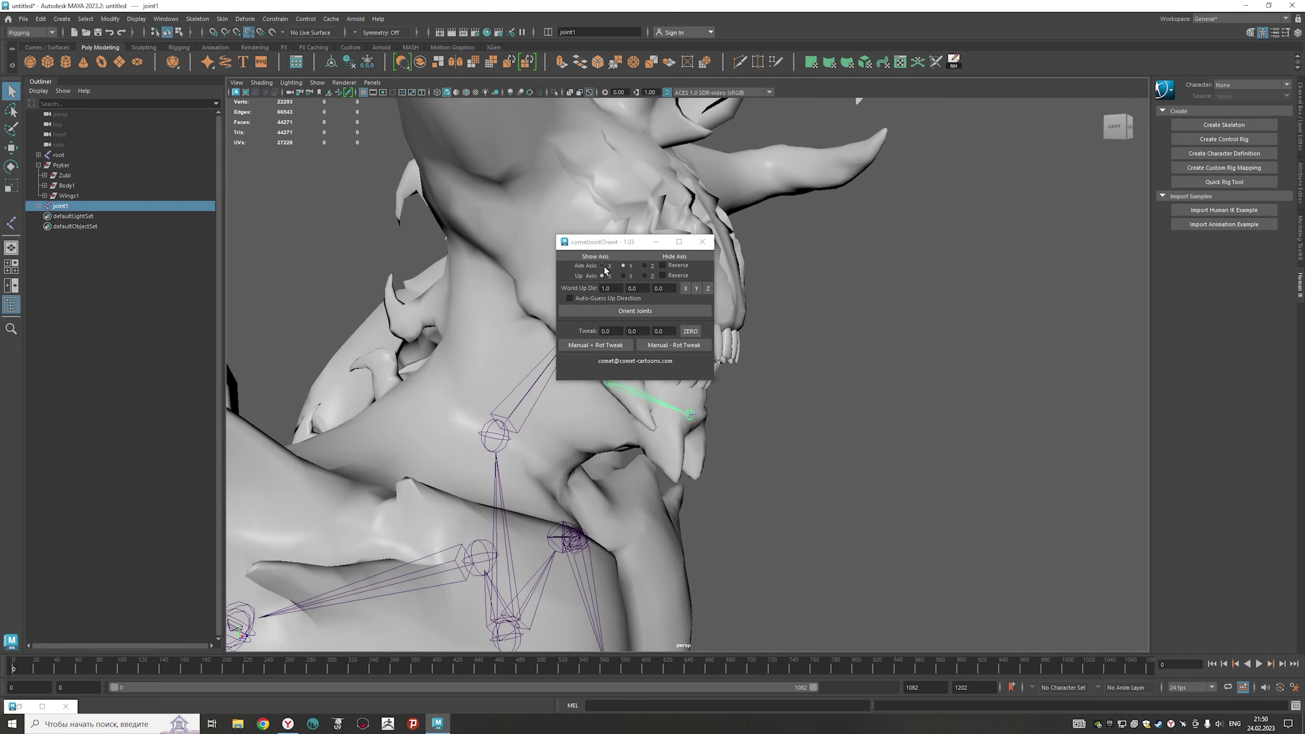
{"action": "left_click", "coordinate": [602, 266]}
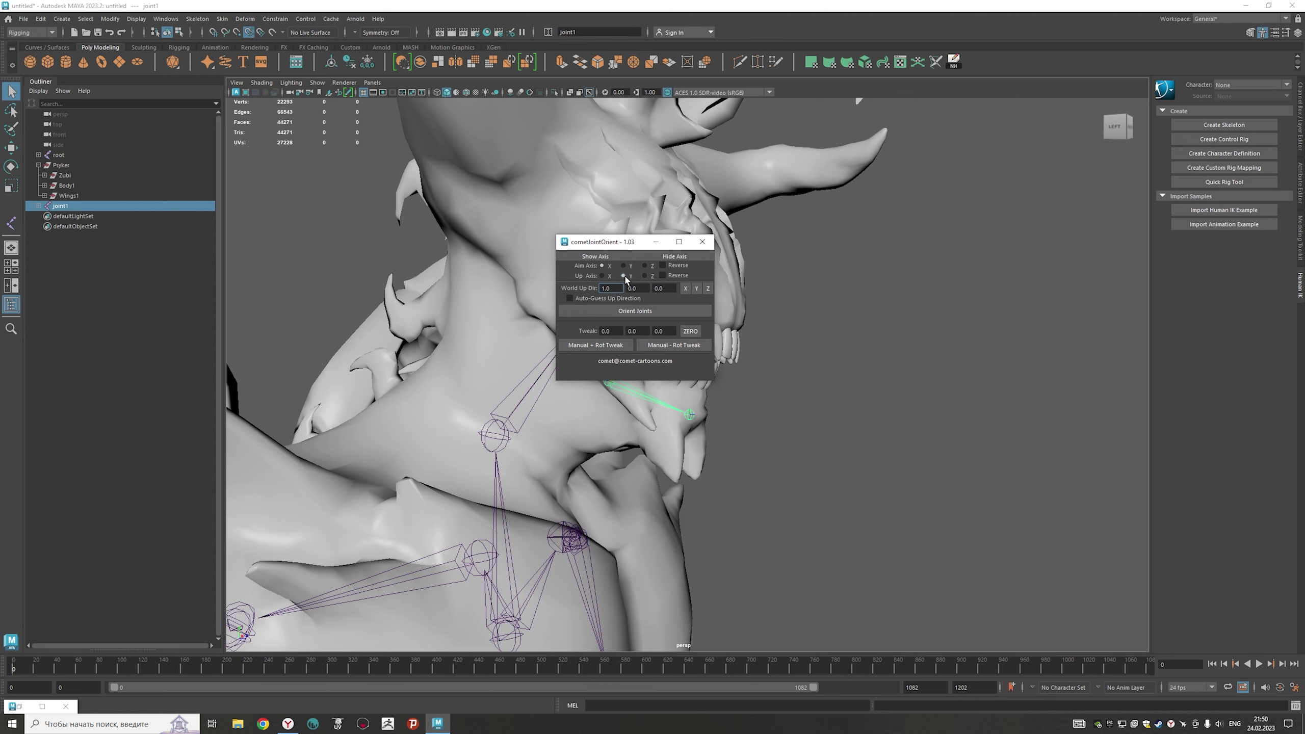
{"action": "left_click", "coordinate": [624, 277]}
{"action": "key", "text": "f"}
{"action": "left_click_drag", "start_coordinate": [616, 242], "coordinate": [973, 215]}
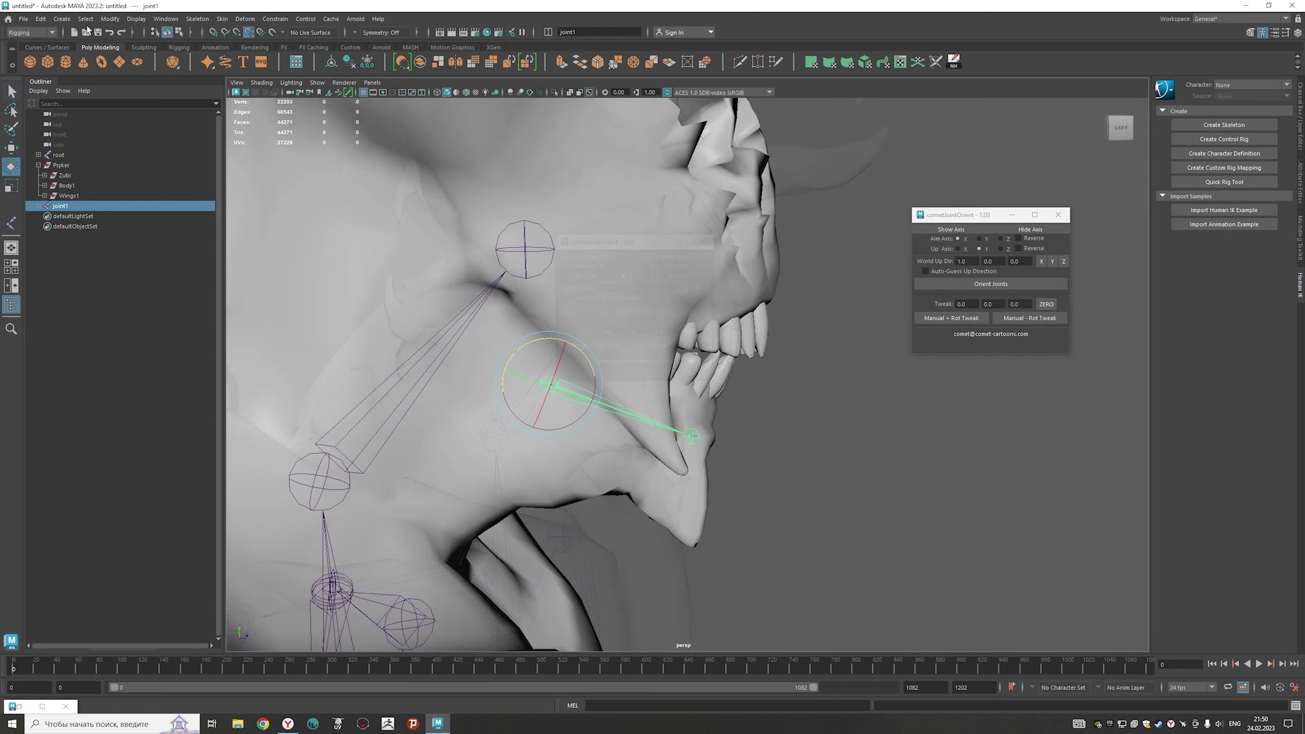
- Select the whole jaw chain hierarchy and orient its joints with the X-aim, Y-up settings
{"action": "left_click", "coordinate": [85, 18]}
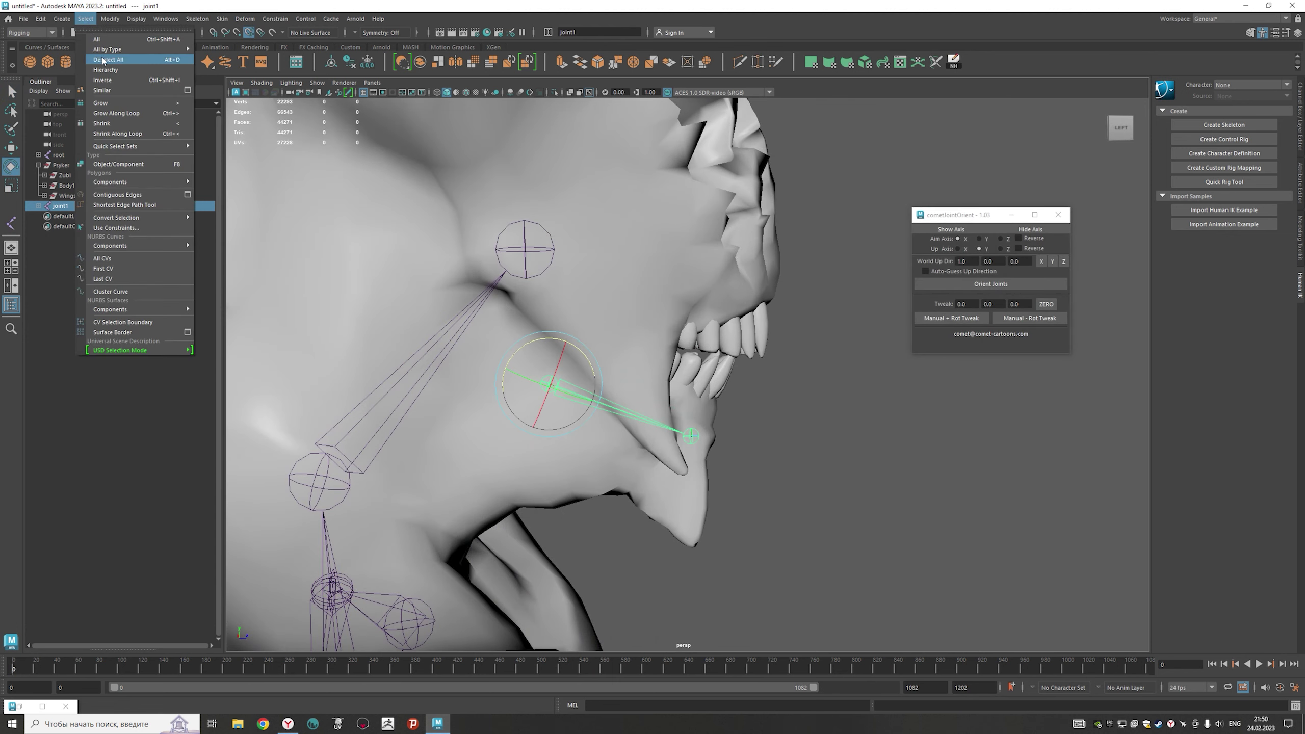
{"action": "left_click", "coordinate": [109, 73]}
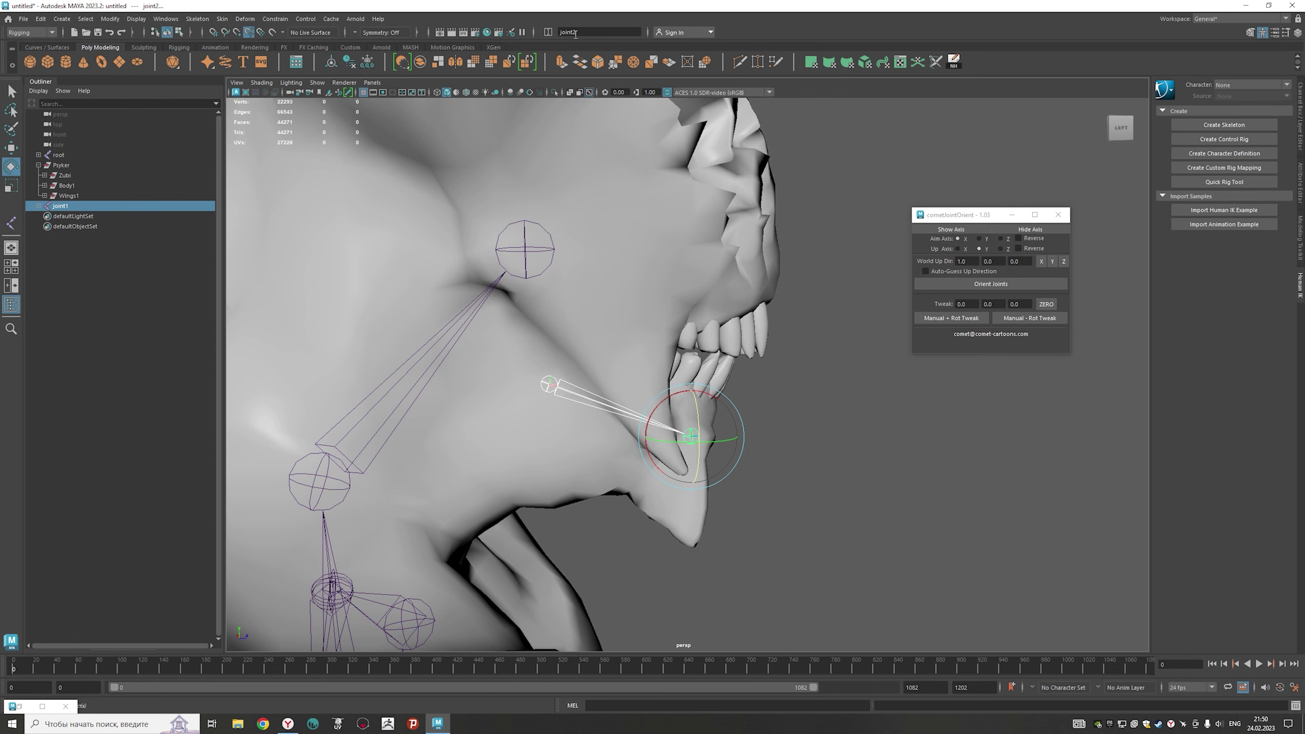
{"action": "left_click_drag", "start_coordinate": [584, 34], "coordinate": [567, 33]}
{"action": "left_click", "coordinate": [548, 34]}
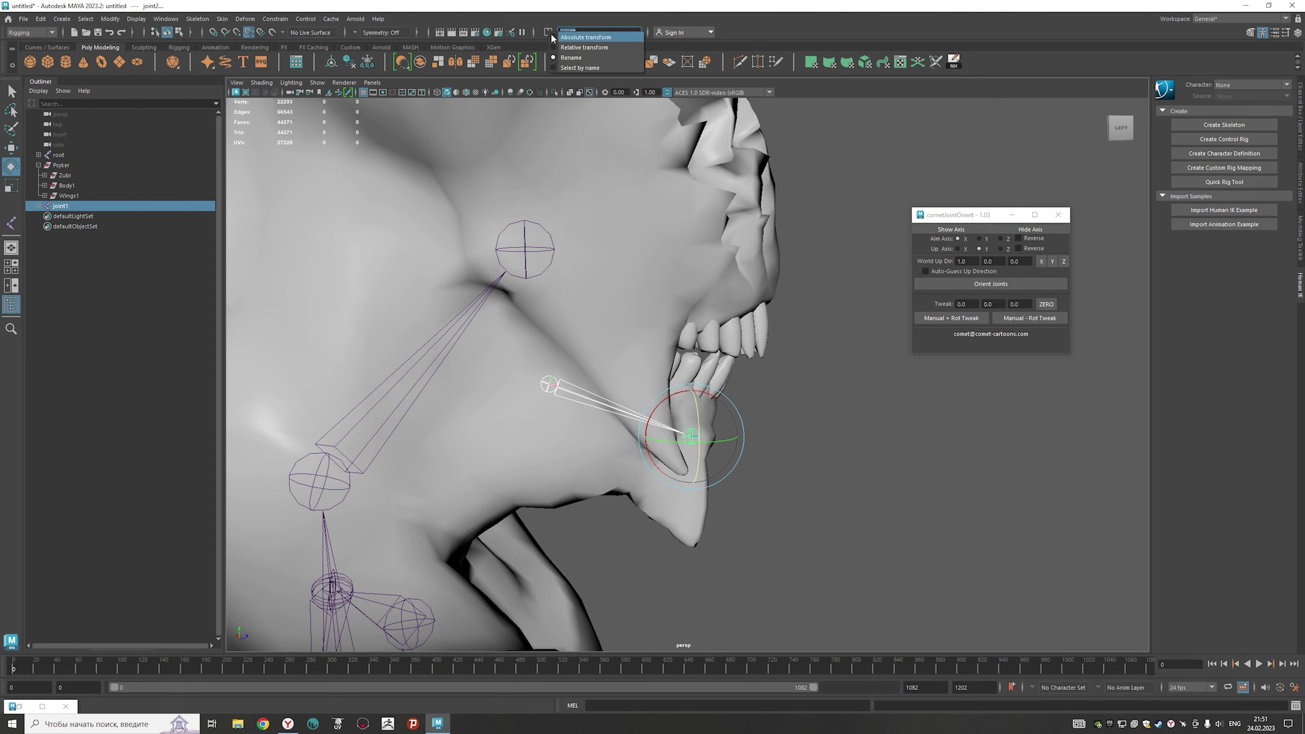
{"action": "left_click", "coordinate": [548, 36]}
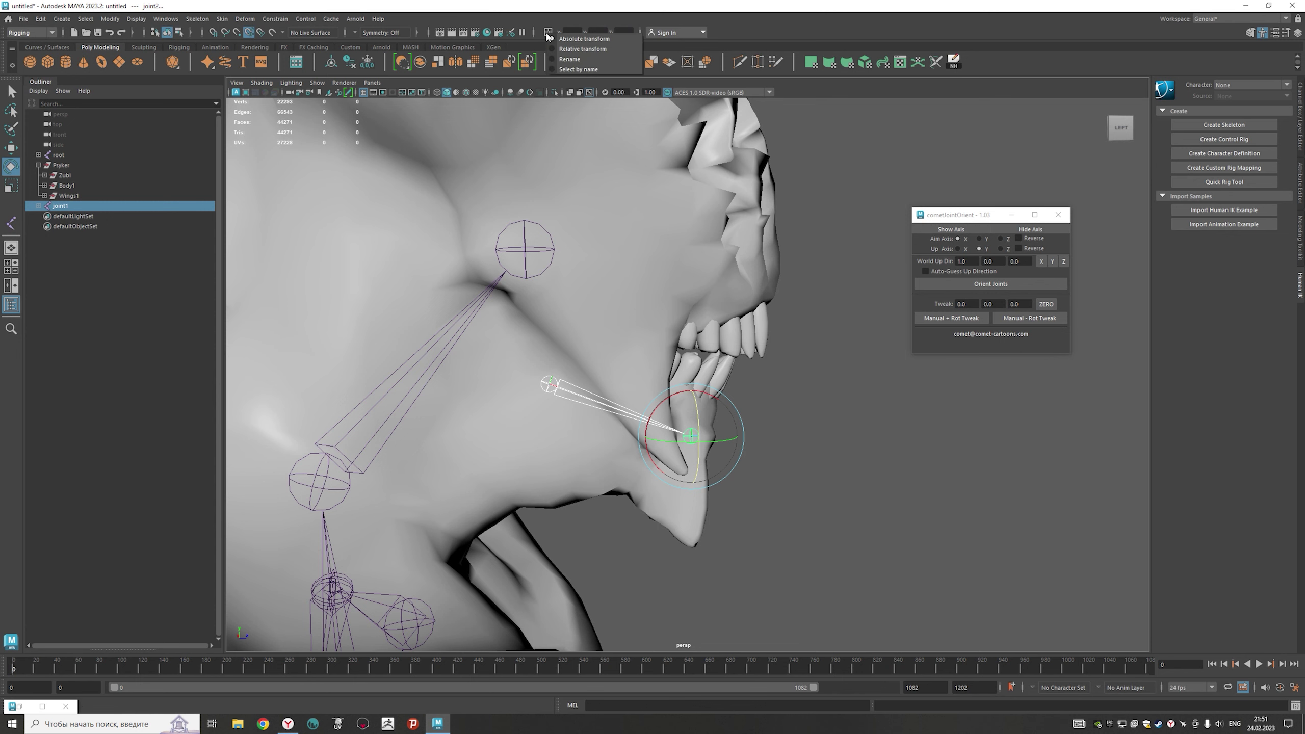
{"action": "left_click", "coordinate": [570, 59]}
{"action": "scroll", "coordinate": [804, 471], "scroll_direction": "up", "scroll_amount": 1}
{"action": "scroll", "coordinate": [804, 472], "scroll_direction": "up", "scroll_amount": 3}
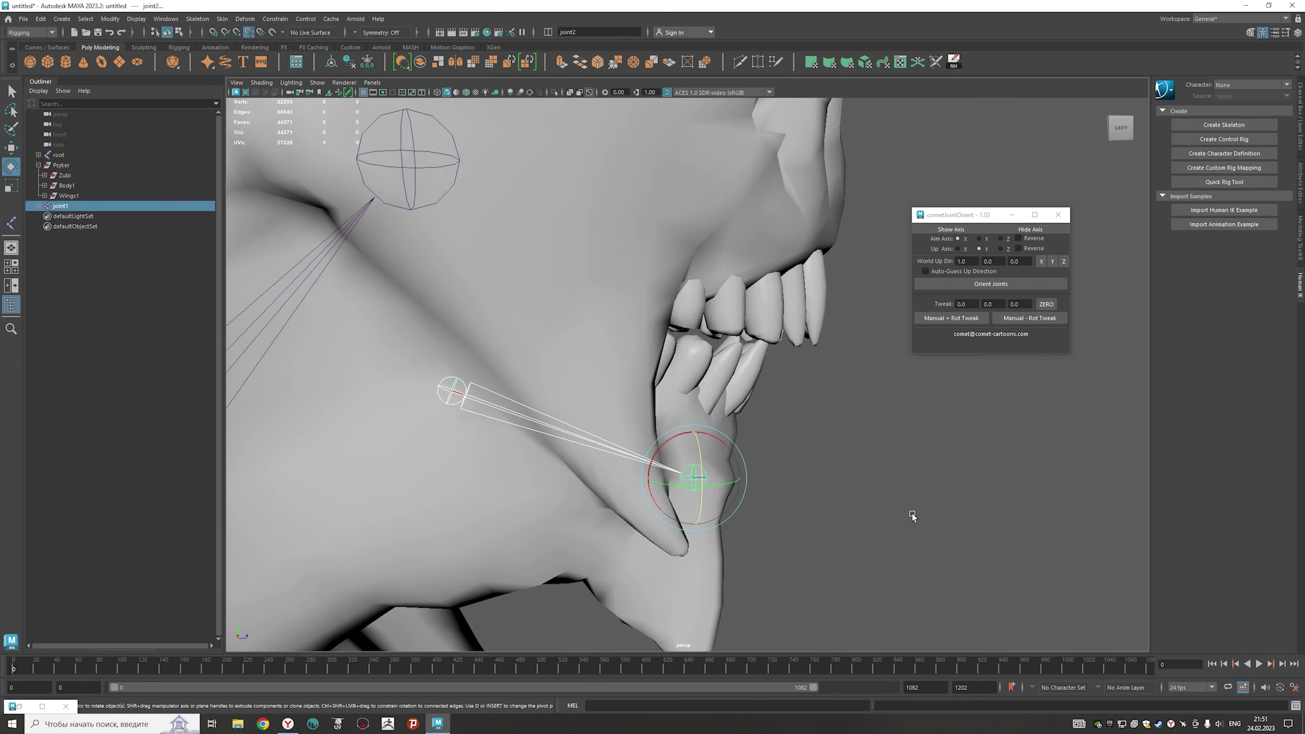
{"action": "left_click", "coordinate": [971, 285]}
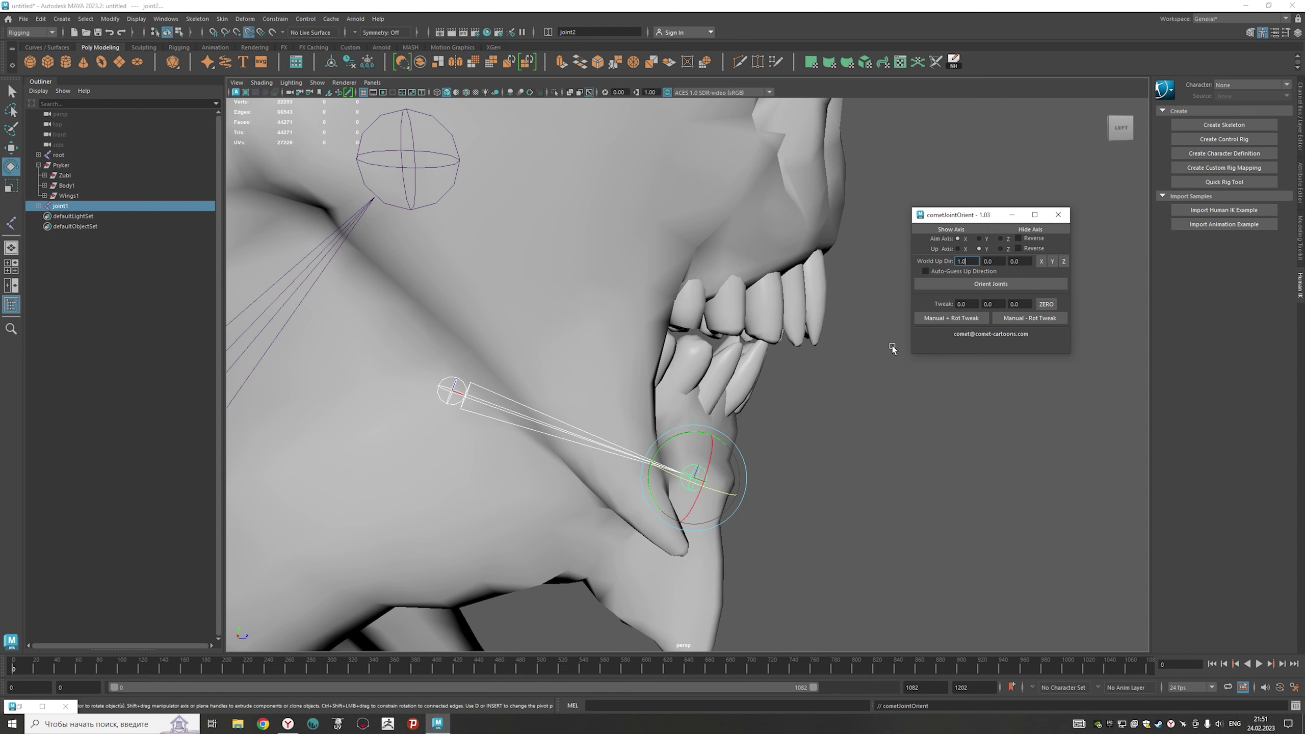
- Rename the jaw chain's root joint to Joint_Jaw
{"action": "scroll", "coordinate": [874, 385], "scroll_direction": "down", "scroll_amount": 2}
{"action": "scroll", "coordinate": [830, 437], "scroll_direction": "down", "scroll_amount": 3}
{"action": "left_click", "coordinate": [589, 33]}
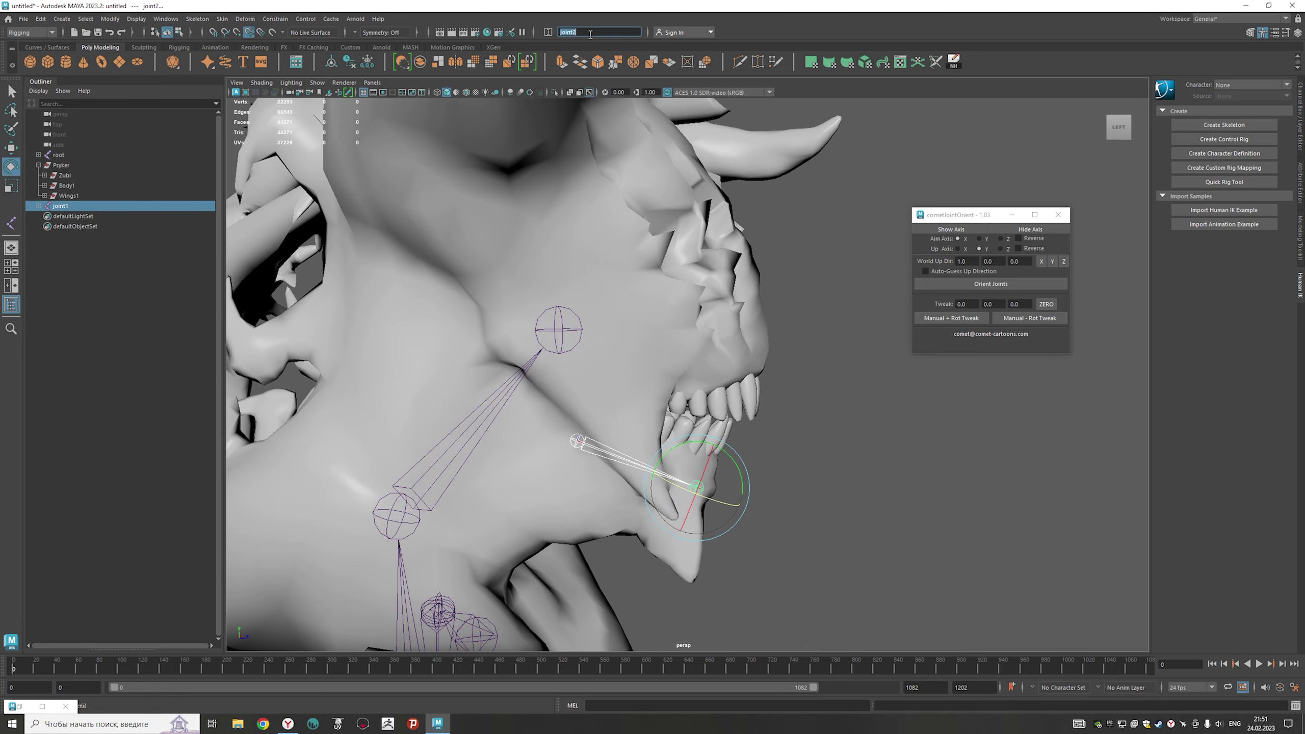
{"action": "type", "text": "J"}
{"action": "key", "text": "Return"}
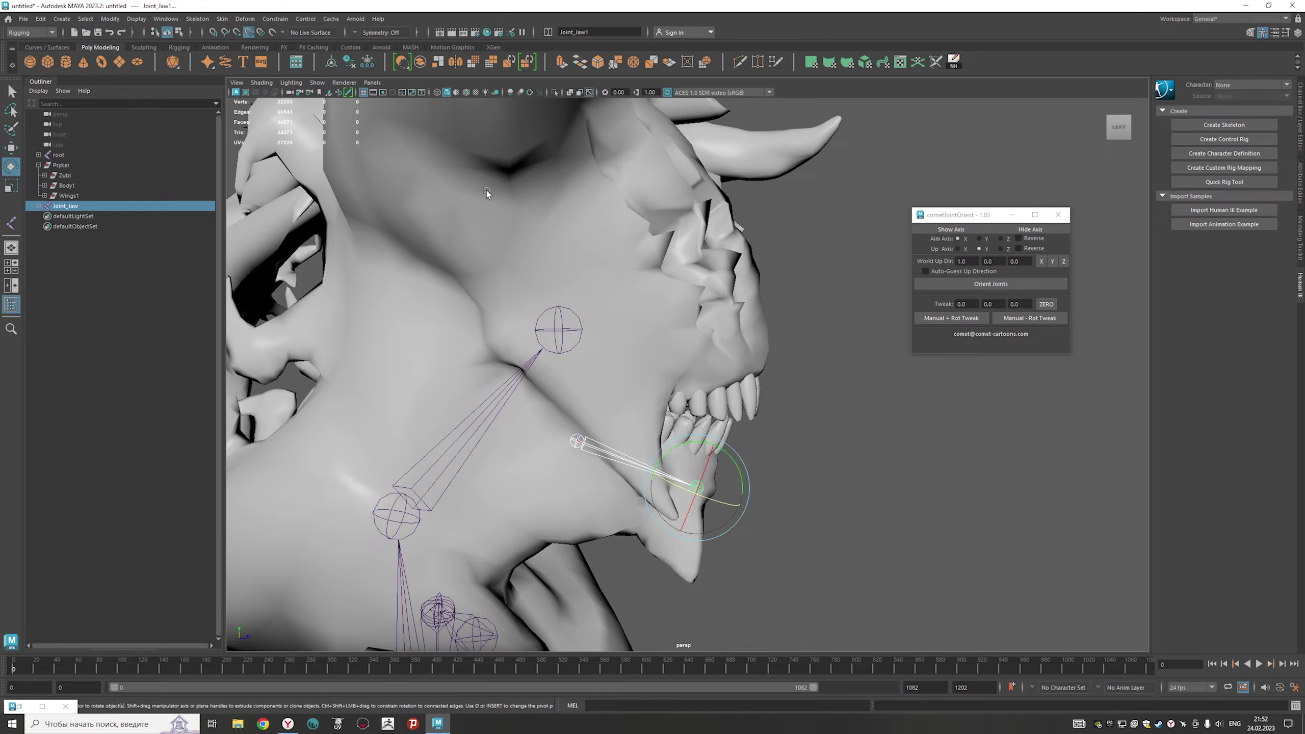
- Hide the body mesh pieces to expose the arm and wing joints
{"action": "mouse_move", "coordinate": [486, 190]}
{"action": "left_mouse_down", "text": "alt"}
{"action": "mouse_move", "coordinate": [467, 337]}
{"action": "mouse_move", "coordinate": [616, 388]}
{"action": "left_mouse_up", "text": "alt"}
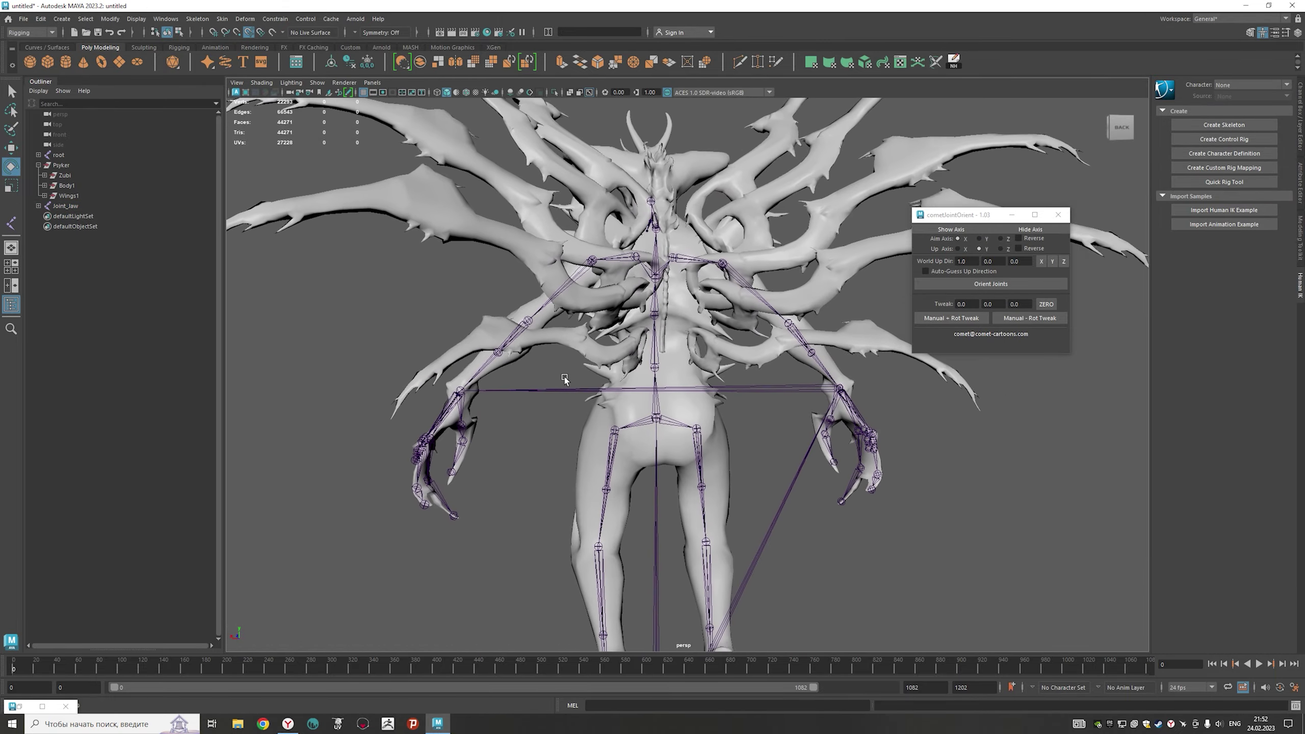
{"action": "left_click", "coordinate": [615, 388]}
{"action": "key", "text": "ctrl+h"}
{"action": "right_click_drag", "start_coordinate": [618, 377], "coordinate": [744, 354], "text": "alt"}
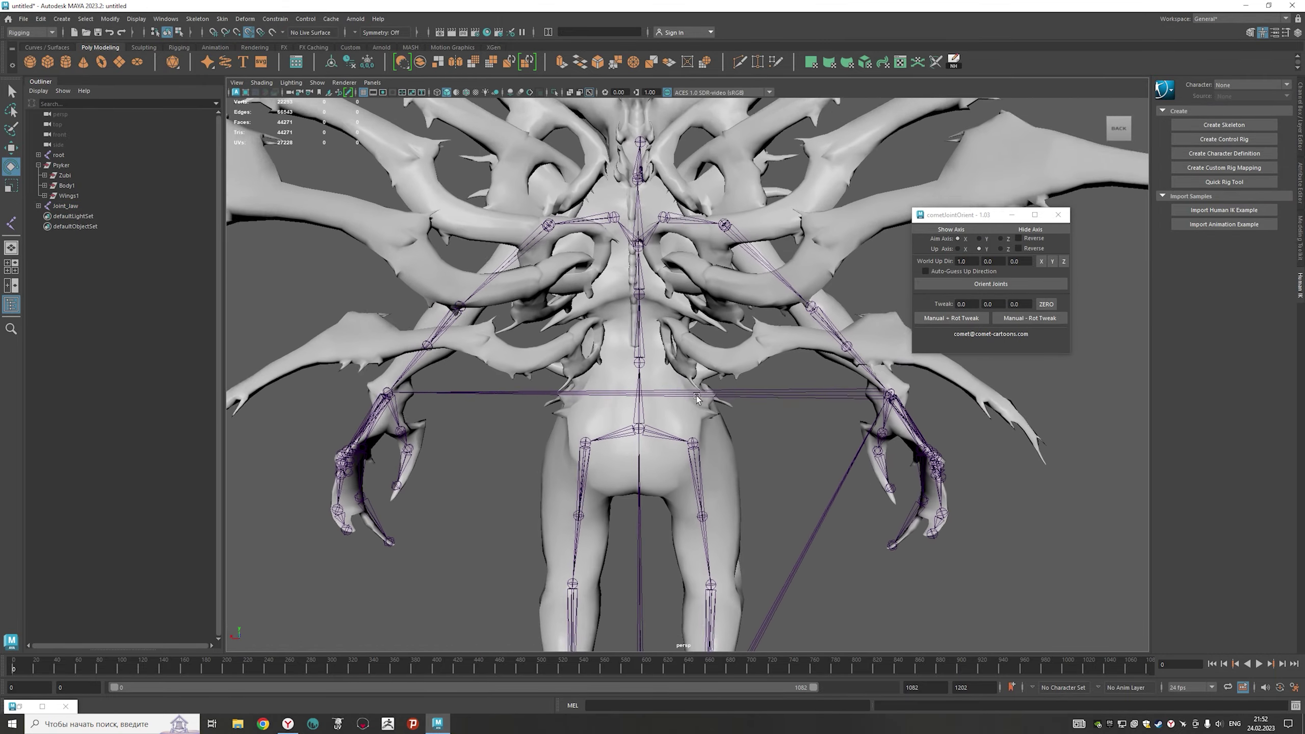
{"action": "key", "text": "ctrl+h"}
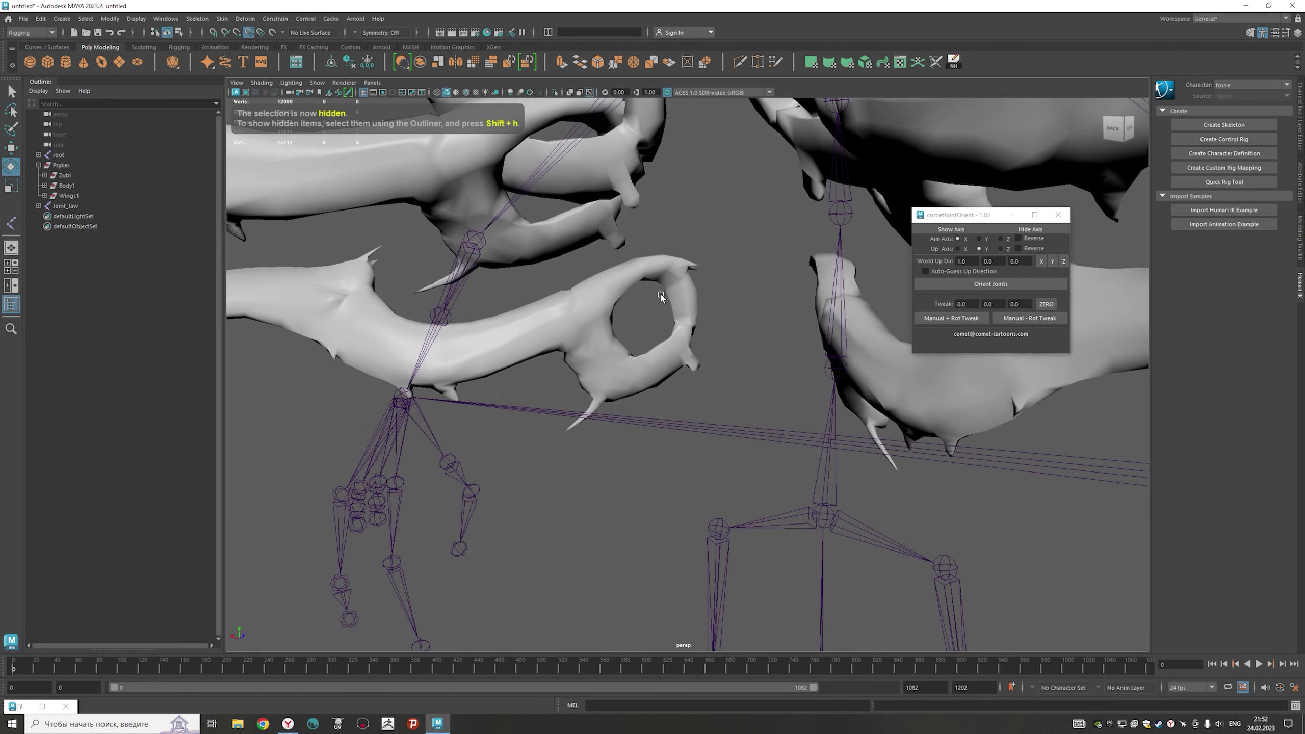
{"action": "scroll", "coordinate": [745, 353], "scroll_direction": "up", "scroll_amount": 3}
{"action": "scroll", "coordinate": [743, 356], "scroll_direction": "up", "scroll_amount": 2}
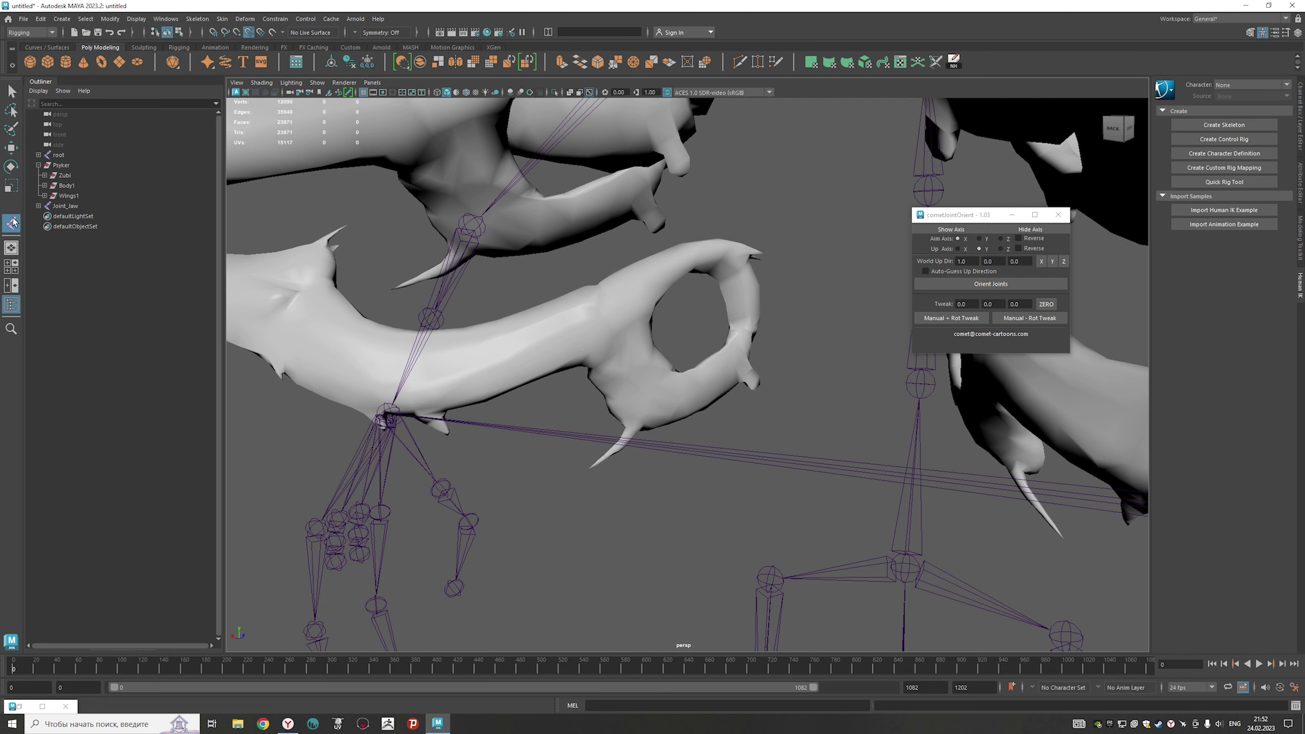
- Draw a new joint chain inside the first wing
{"action": "key", "text": "y"}
{"action": "left_click", "coordinate": [202, 20]}
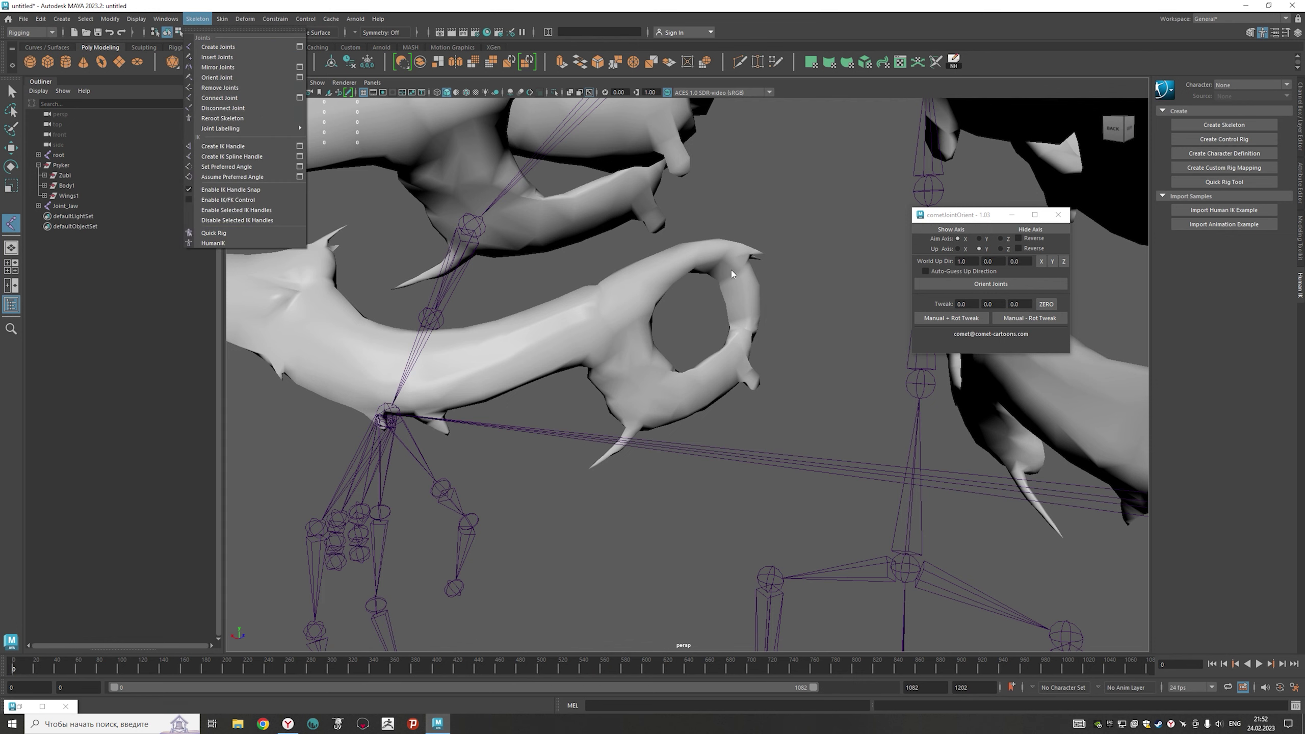
{"action": "left_click_drag", "start_coordinate": [732, 274], "coordinate": [727, 329], "text": "alt"}
{"action": "left_click", "coordinate": [753, 322]}
{"action": "mouse_move", "coordinate": [596, 327]}
{"action": "left_mouse_down", "text": "alt"}
{"action": "mouse_move", "coordinate": [624, 339]}
{"action": "mouse_move", "coordinate": [574, 436]}
{"action": "mouse_move", "coordinate": [457, 438]}
{"action": "left_mouse_up", "text": "alt"}
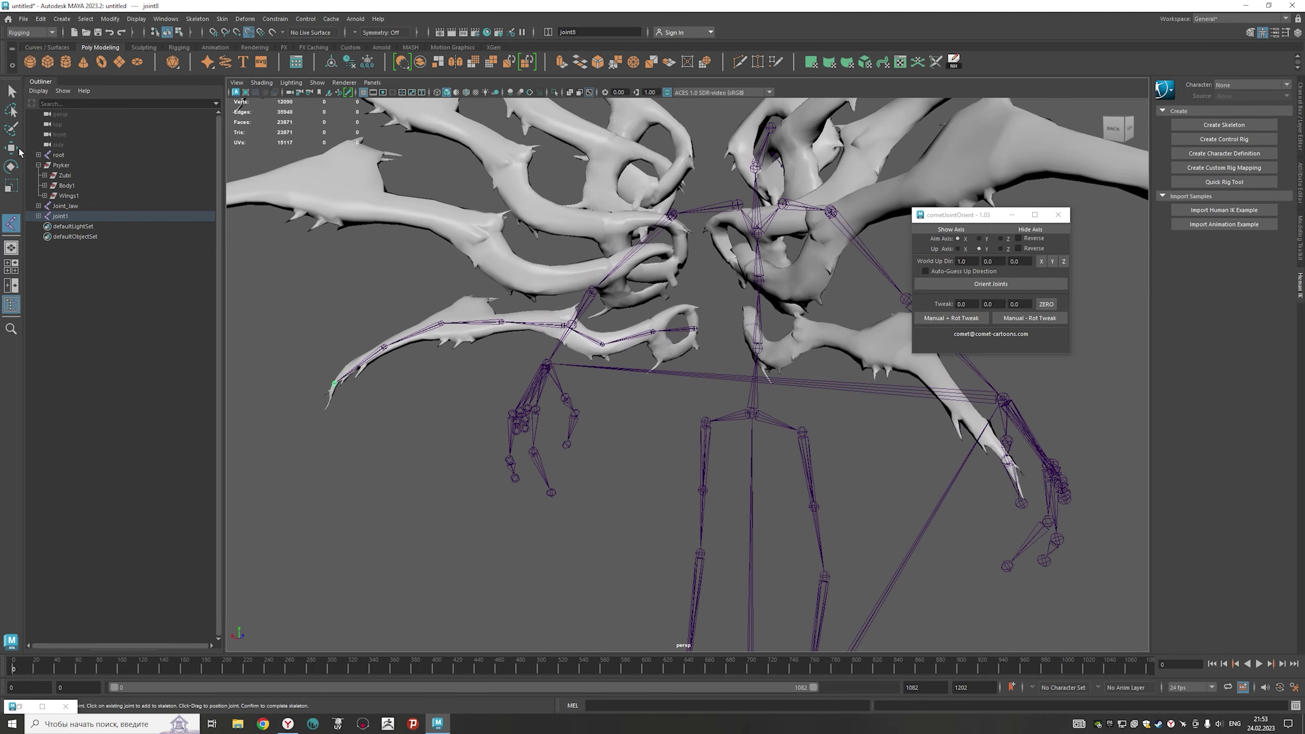
{"action": "left_click", "coordinate": [11, 91]}
- Orient the wing chain's joints, rename it Joint_wings_one, and start another joint chain
{"action": "left_click", "coordinate": [85, 19]}
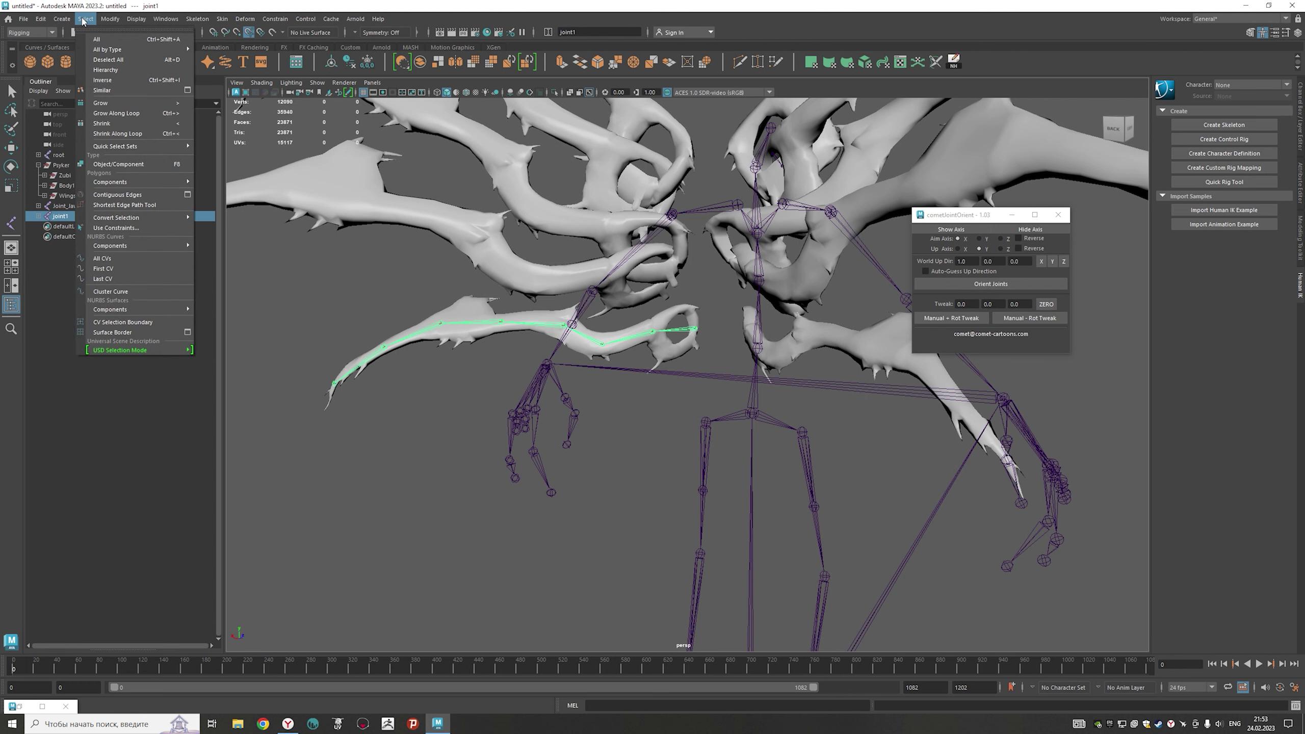
{"action": "left_click", "coordinate": [97, 70]}
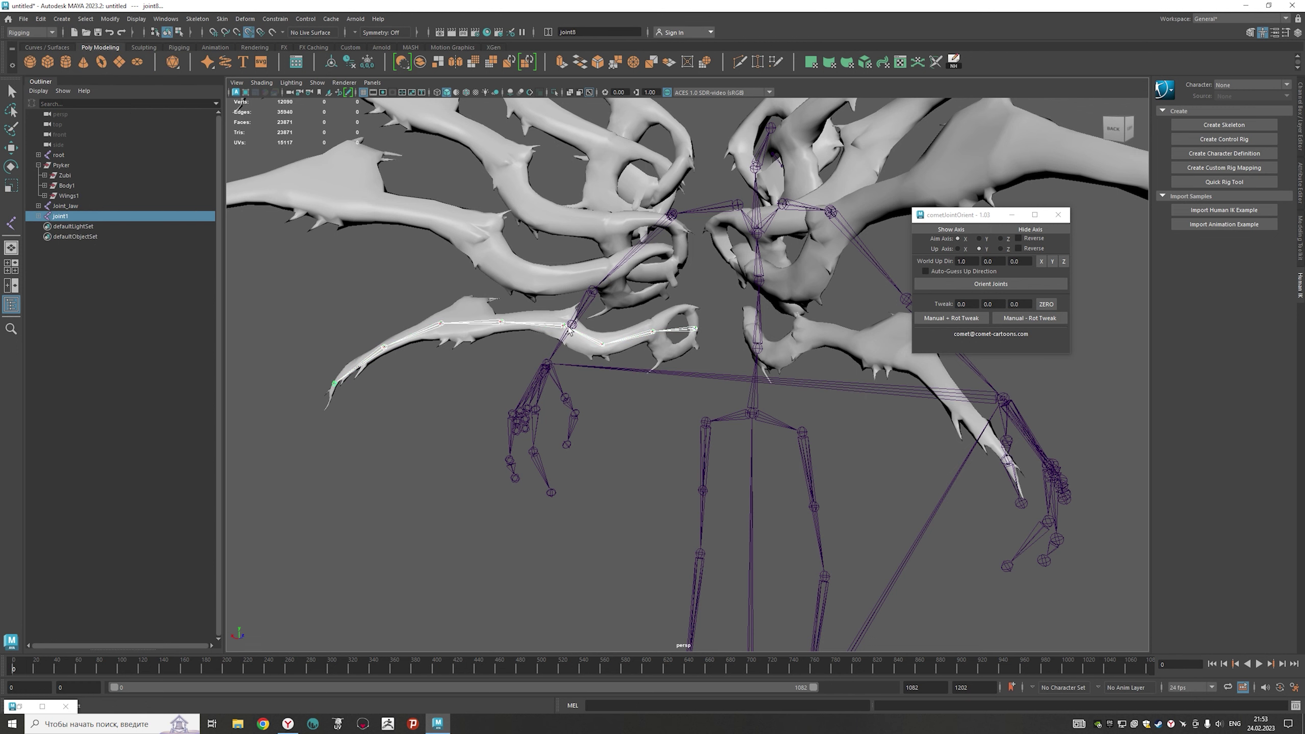
{"action": "left_click", "coordinate": [968, 285]}
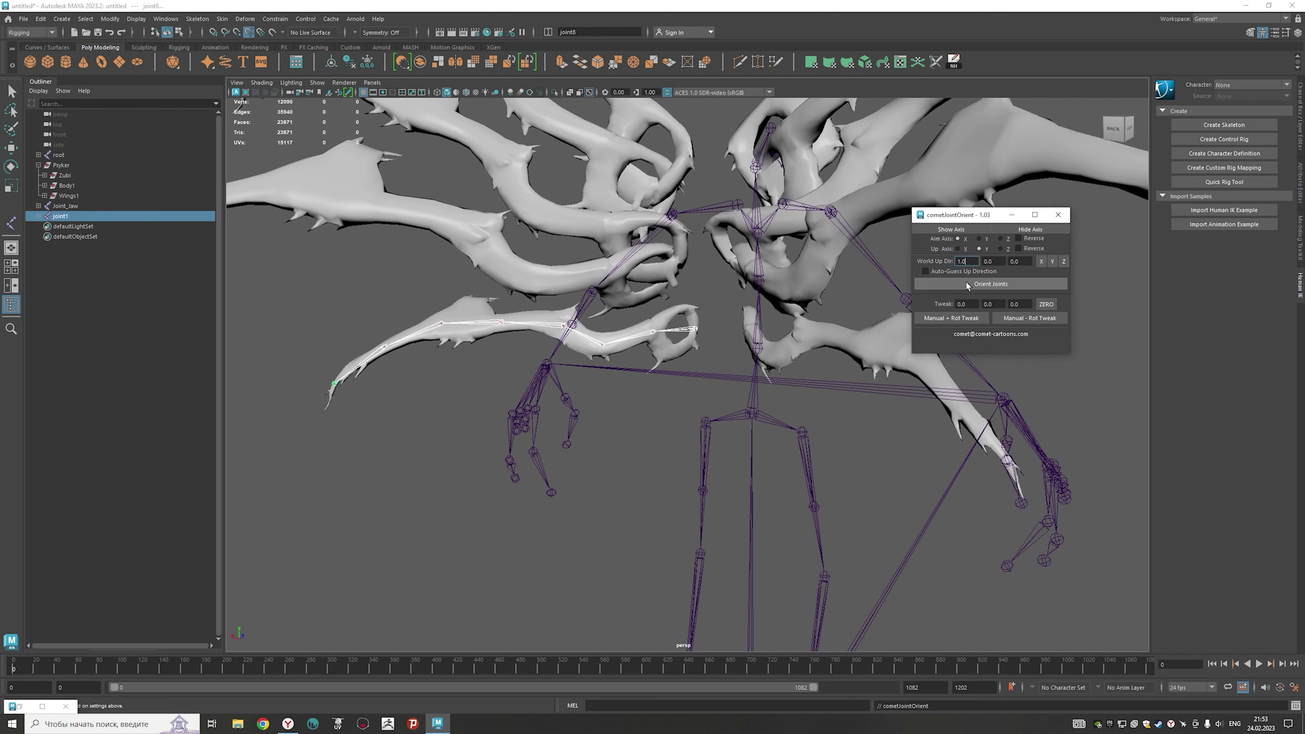
{"action": "left_click", "coordinate": [585, 30]}
{"action": "type", "text": "Join"}
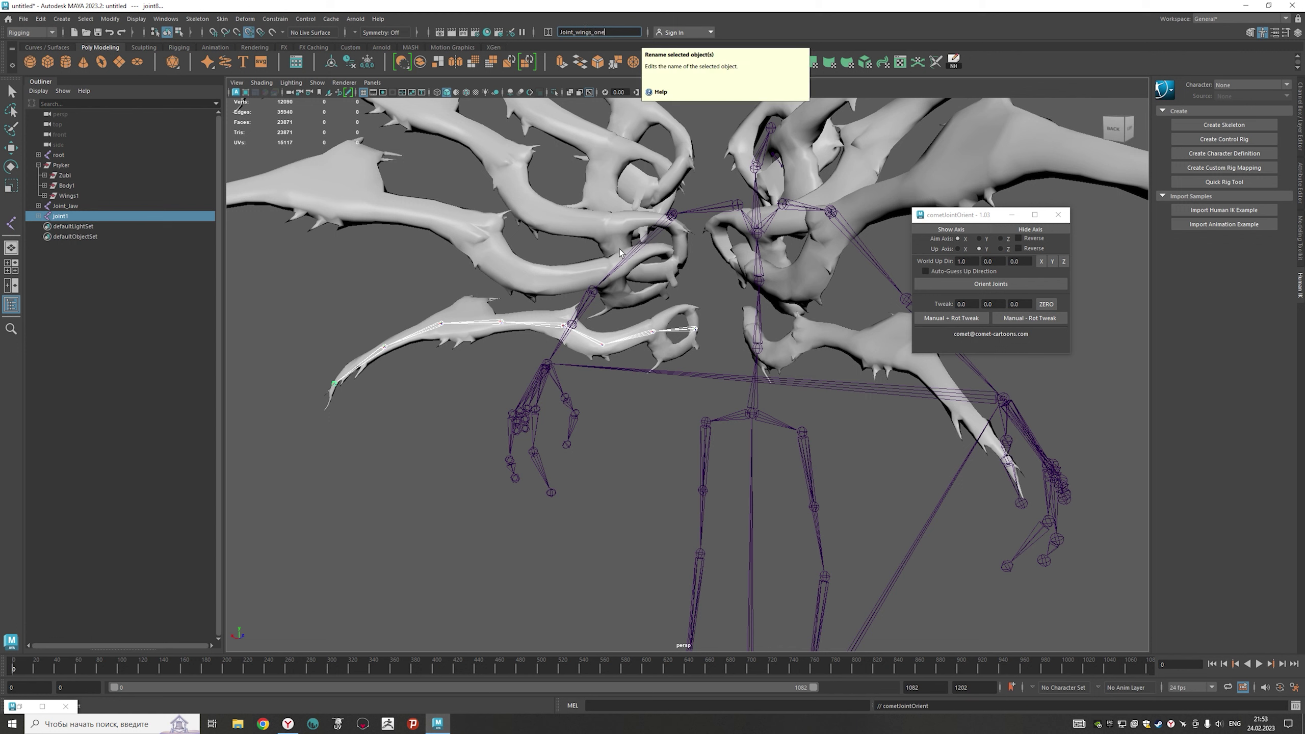
{"action": "key", "text": "Return"}
{"action": "left_click", "coordinate": [954, 61]}
- Finish the second wing chain and name it joint_wings_two
{"action": "scroll", "coordinate": [599, 317], "scroll_direction": "up", "scroll_amount": 10}
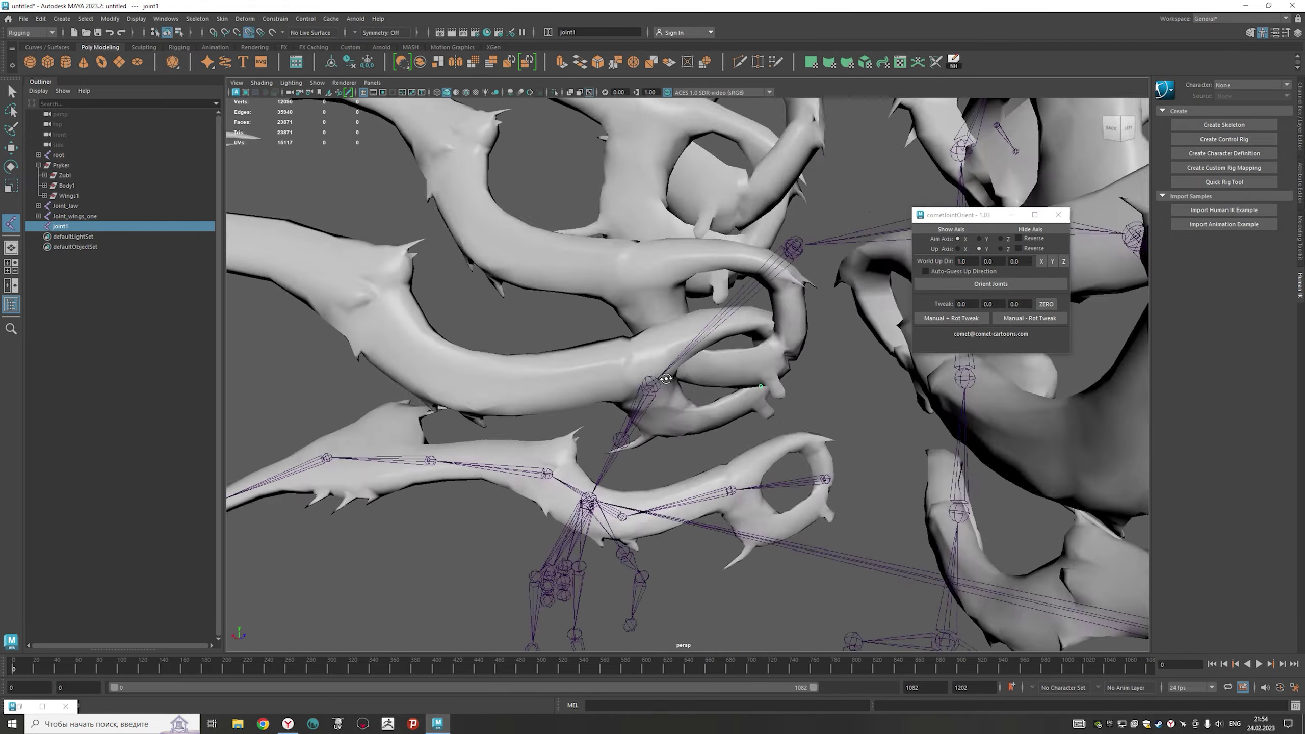
{"action": "scroll", "coordinate": [599, 318], "scroll_direction": "down", "scroll_amount": 5}
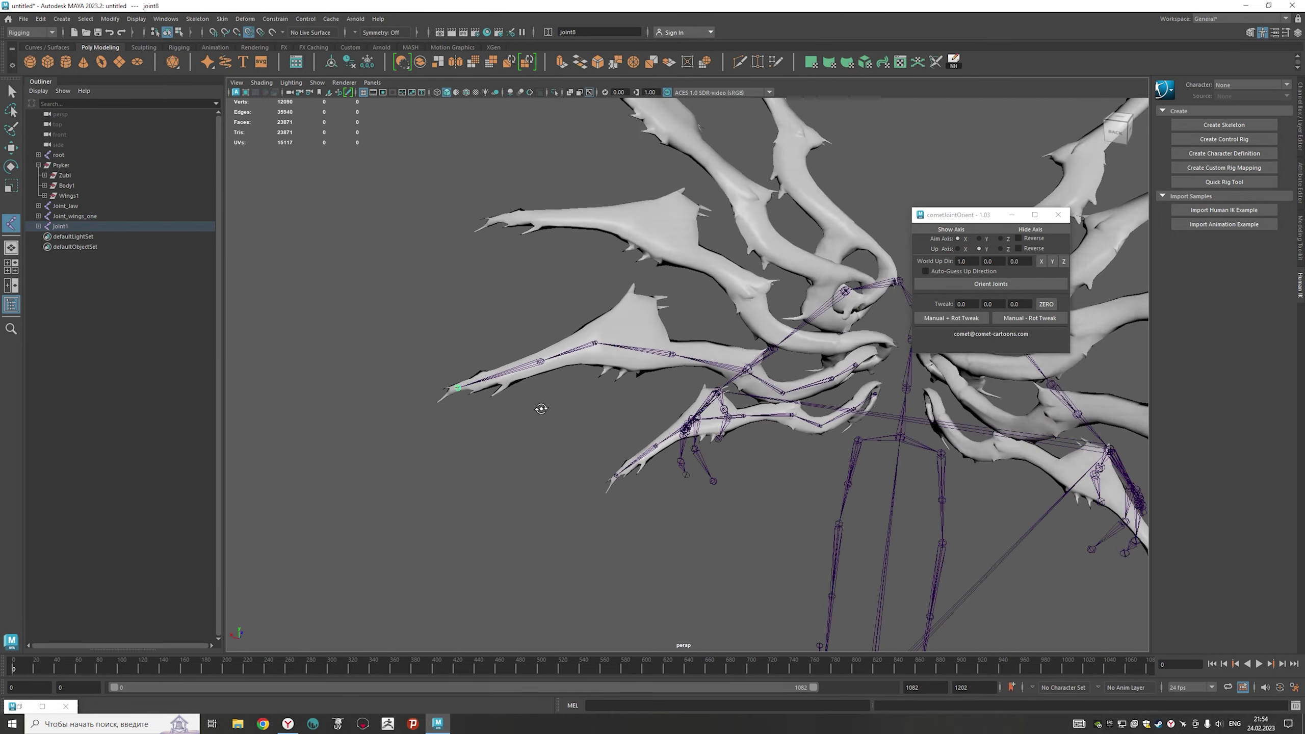
{"action": "key", "text": "q"}
{"action": "left_click", "coordinate": [872, 379]}
{"action": "scroll", "coordinate": [873, 379], "scroll_direction": "up", "scroll_amount": 3}
{"action": "left_click", "coordinate": [60, 226]}
{"action": "left_click", "coordinate": [85, 19]}
{"action": "left_click", "coordinate": [98, 61]}
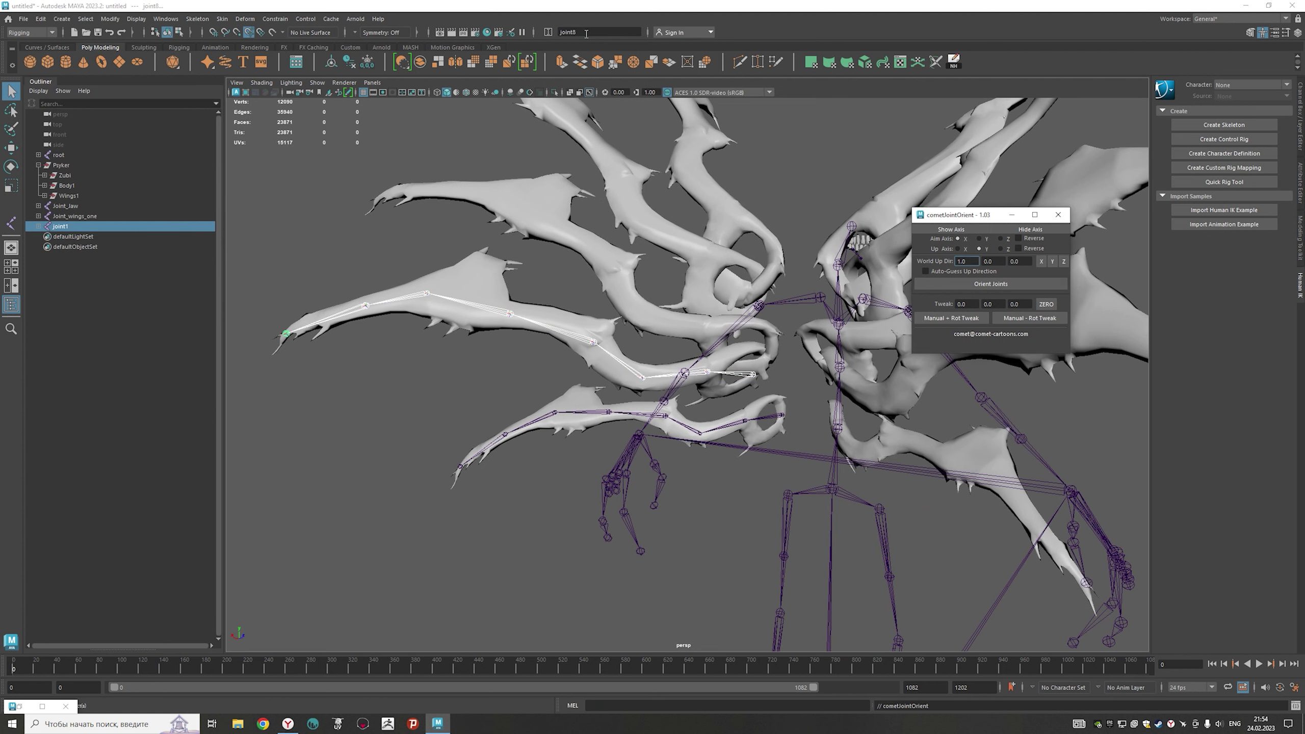
{"action": "left_click", "coordinate": [586, 32]}
{"action": "type", "text": "joint_wings_two"}
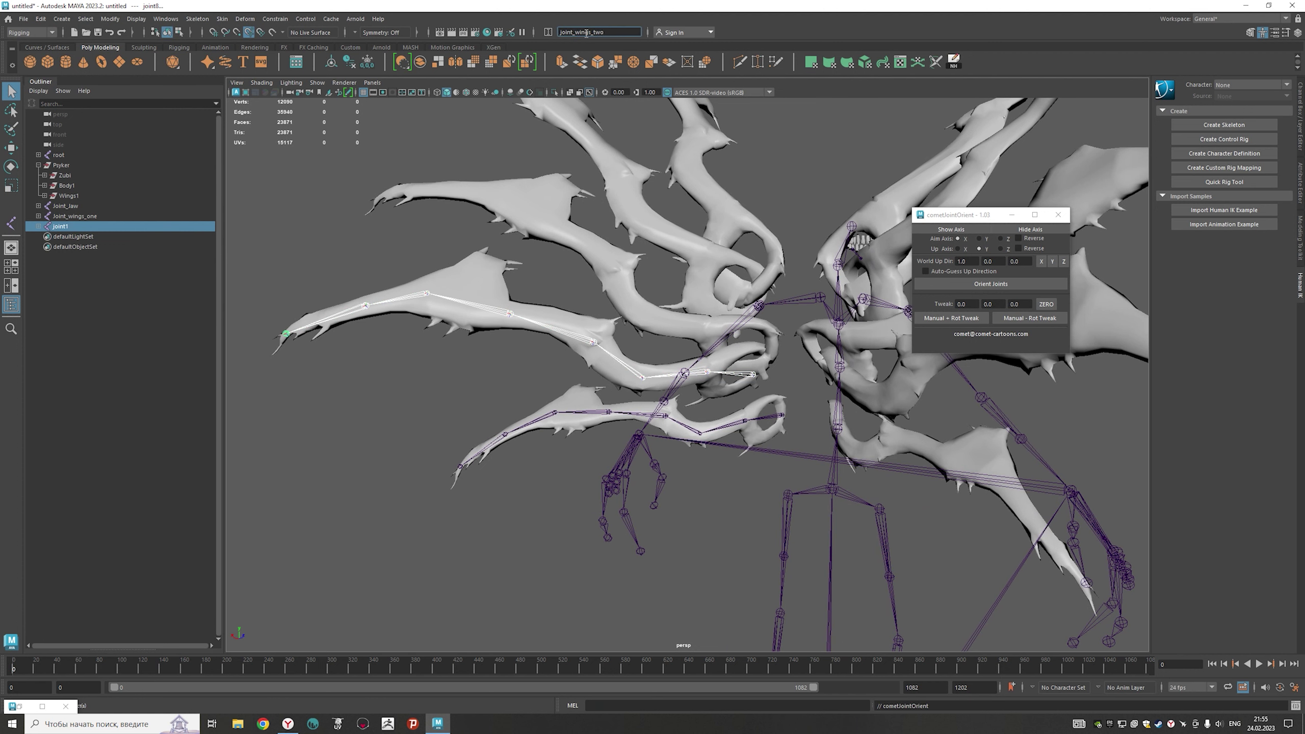
{"action": "key", "text": "Return"}
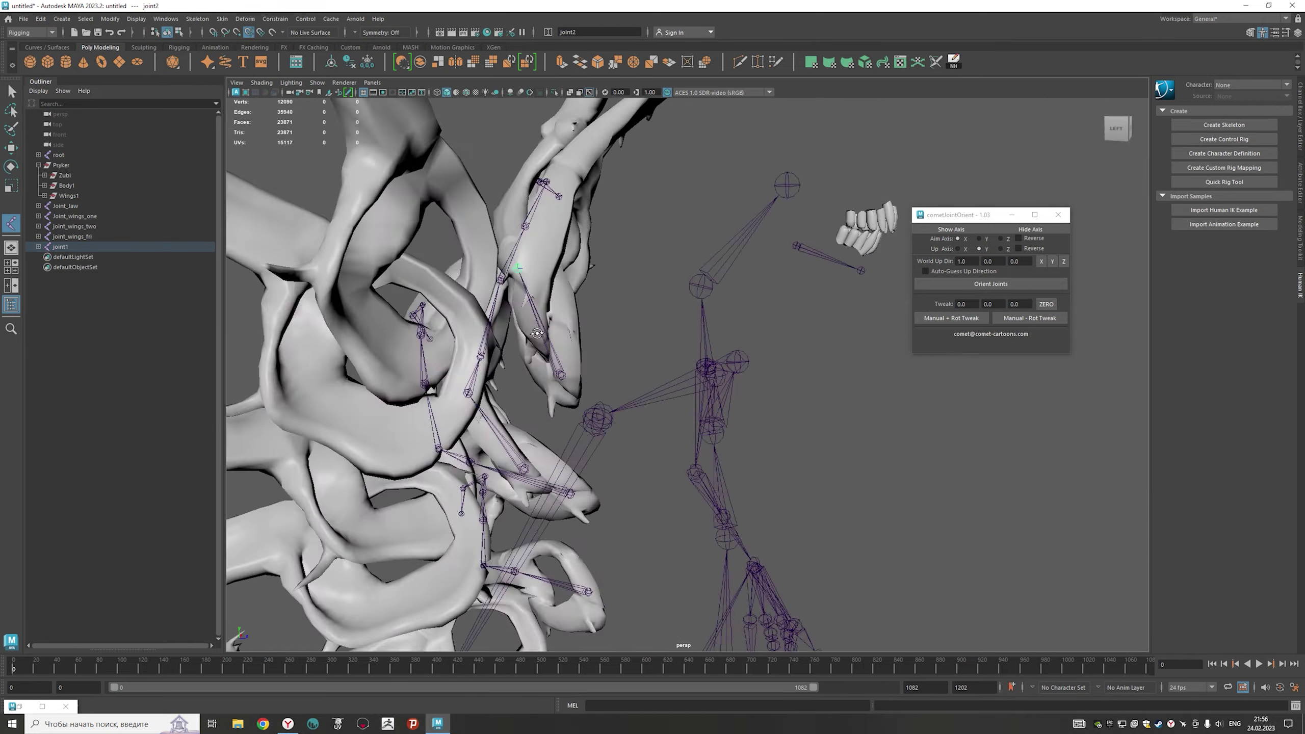
- Select the upper wing chain's hierarchy and rename it joint_wings_for
{"action": "left_click_drag", "start_coordinate": [537, 333], "coordinate": [462, 308], "text": "alt"}
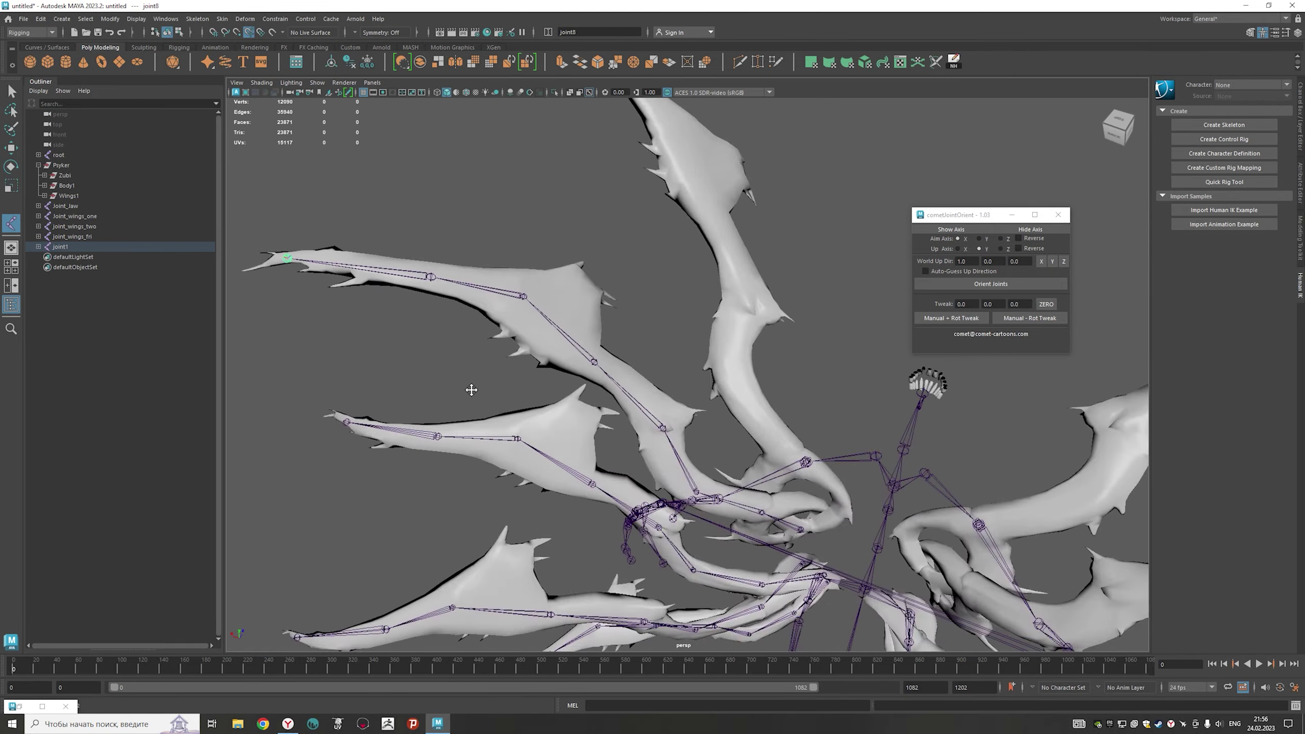
{"action": "left_click", "coordinate": [61, 246]}
{"action": "left_click", "coordinate": [85, 19]}
{"action": "left_click", "coordinate": [133, 344]}
{"action": "type", "text": "for"}
{"action": "key", "text": "Return"}
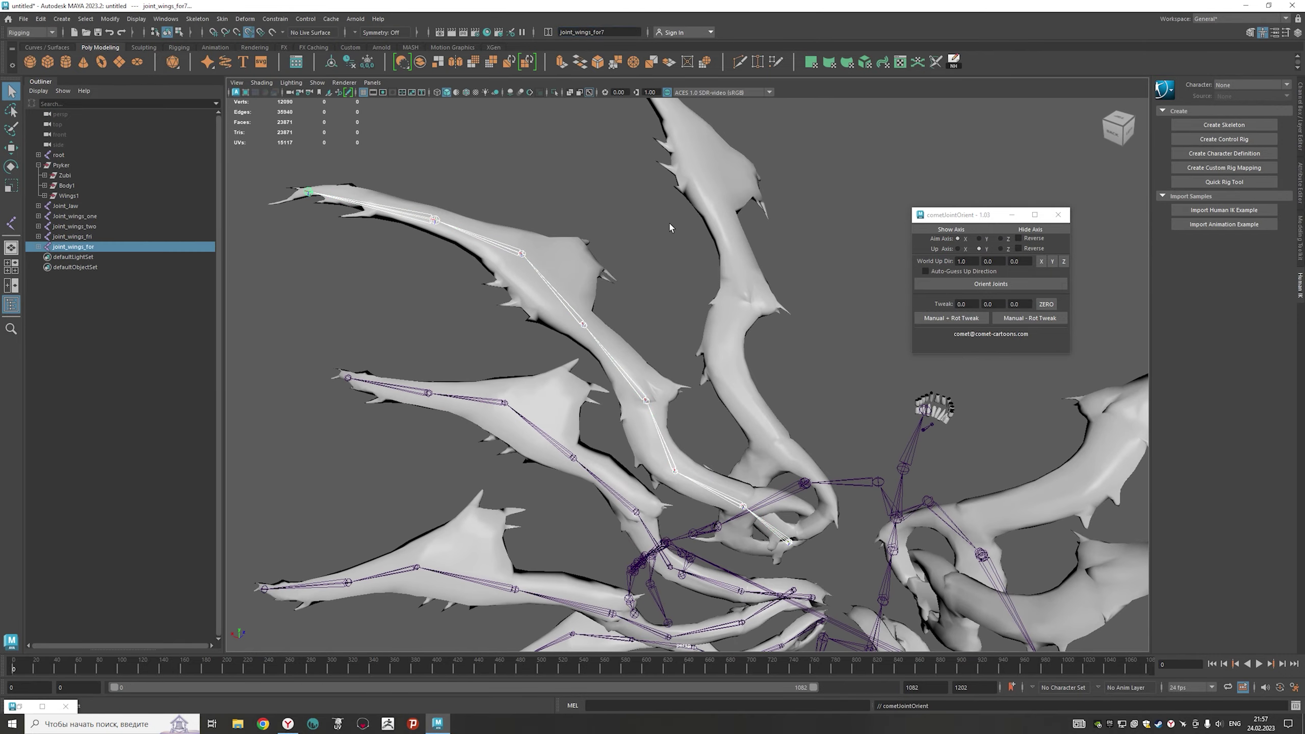
- Finish the last wing chain, name it joint_wings_five, then select Joint_wings_one
{"action": "left_click_drag", "start_coordinate": [566, 308], "coordinate": [595, 313], "text": "alt"}
{"action": "scroll", "coordinate": [595, 314], "scroll_direction": "down", "scroll_amount": 5}
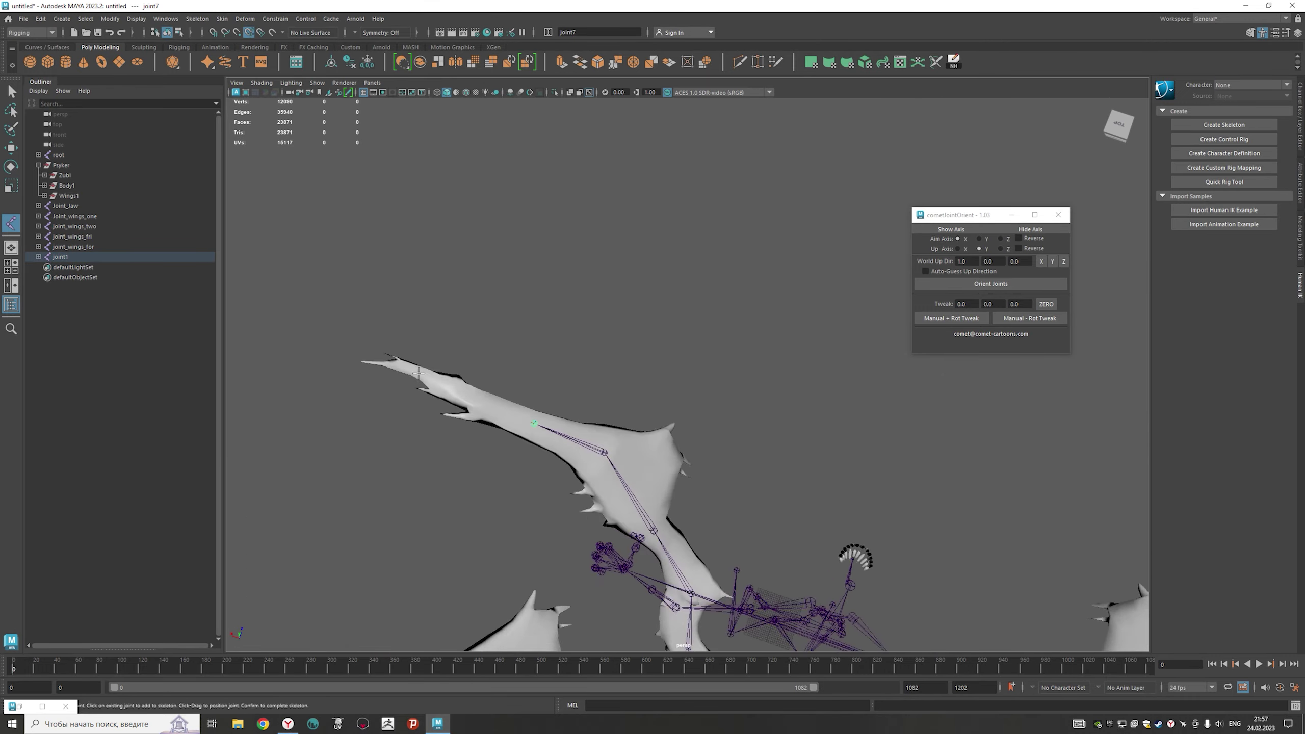
{"action": "key", "text": "Return"}
{"action": "left_click", "coordinate": [586, 32]}
{"action": "type", "text": "joint_wings_five"}
{"action": "key", "text": "Return"}
{"action": "scroll", "coordinate": [618, 195], "scroll_direction": "down", "scroll_amount": 5}
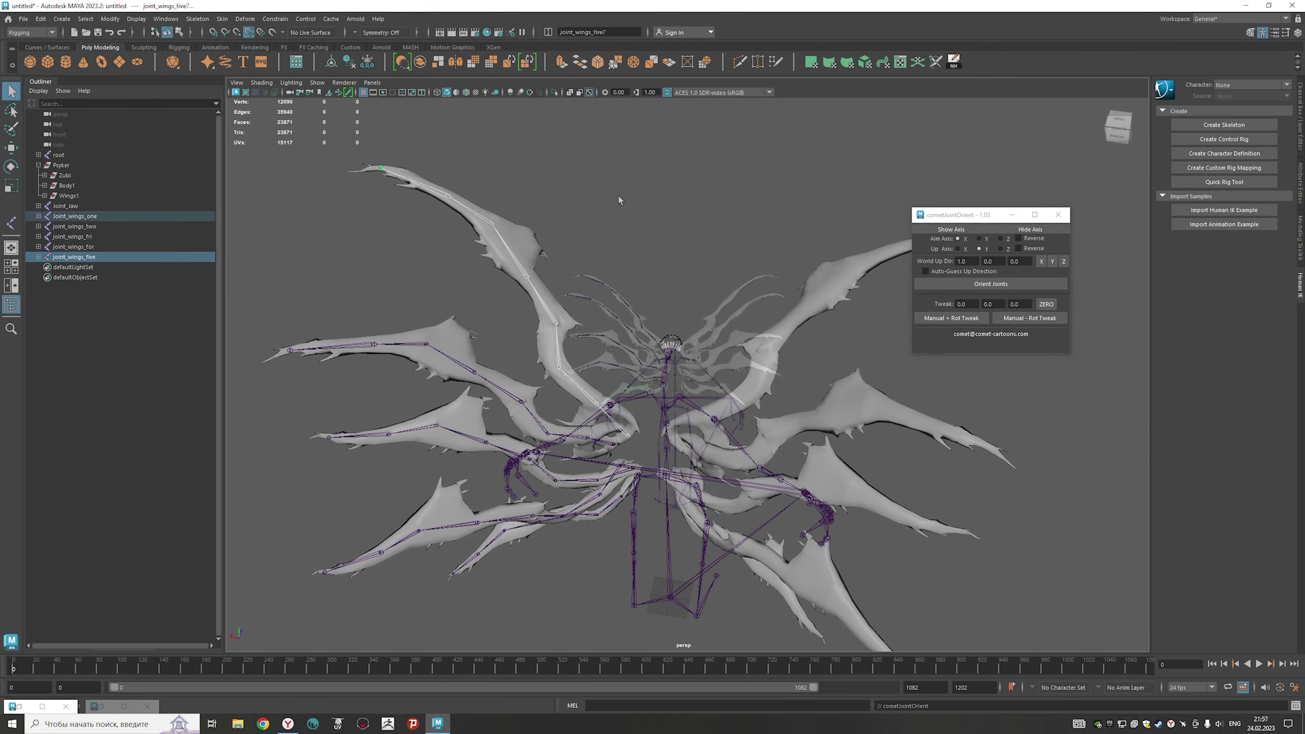
{"action": "left_click", "coordinate": [75, 216]}
- Mirror Joint_wings_one and joint_wings_two across YZ onto the opposite wings
{"action": "left_click", "coordinate": [197, 18]}
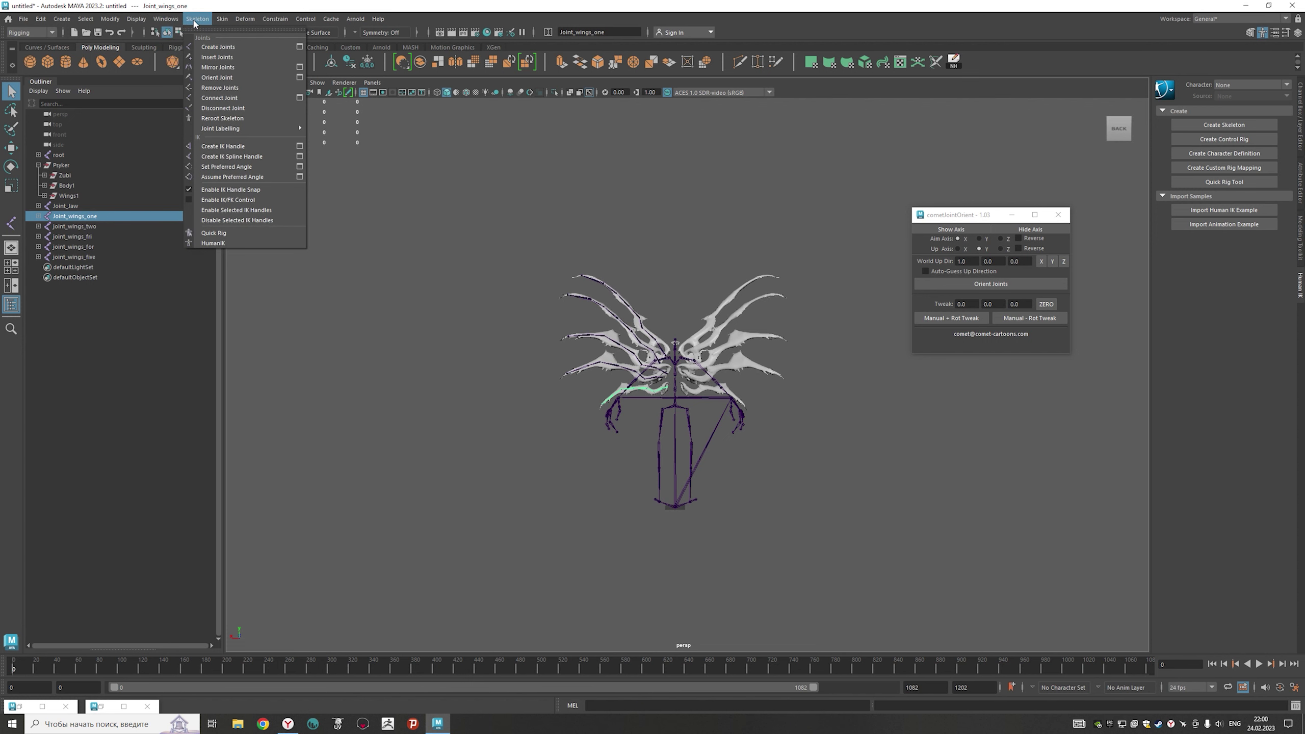
{"action": "left_click", "coordinate": [303, 67]}
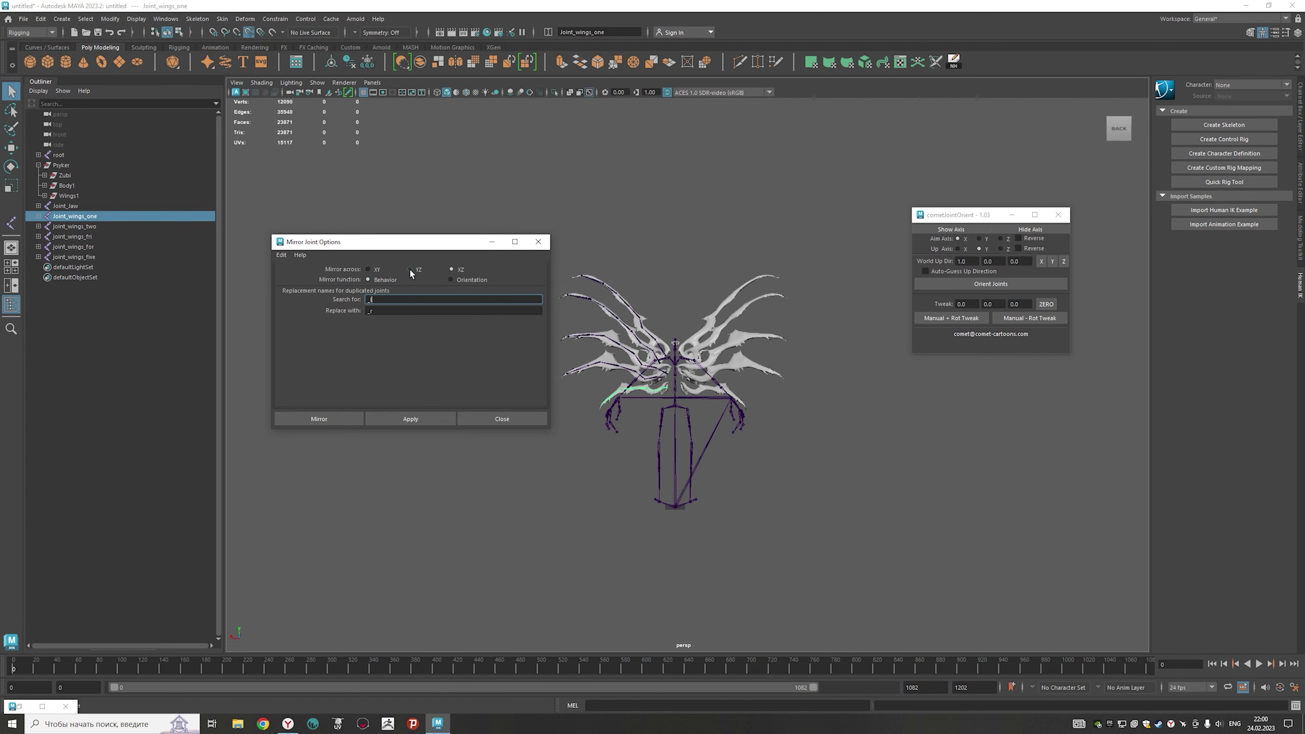
{"action": "left_click", "coordinate": [408, 419]}
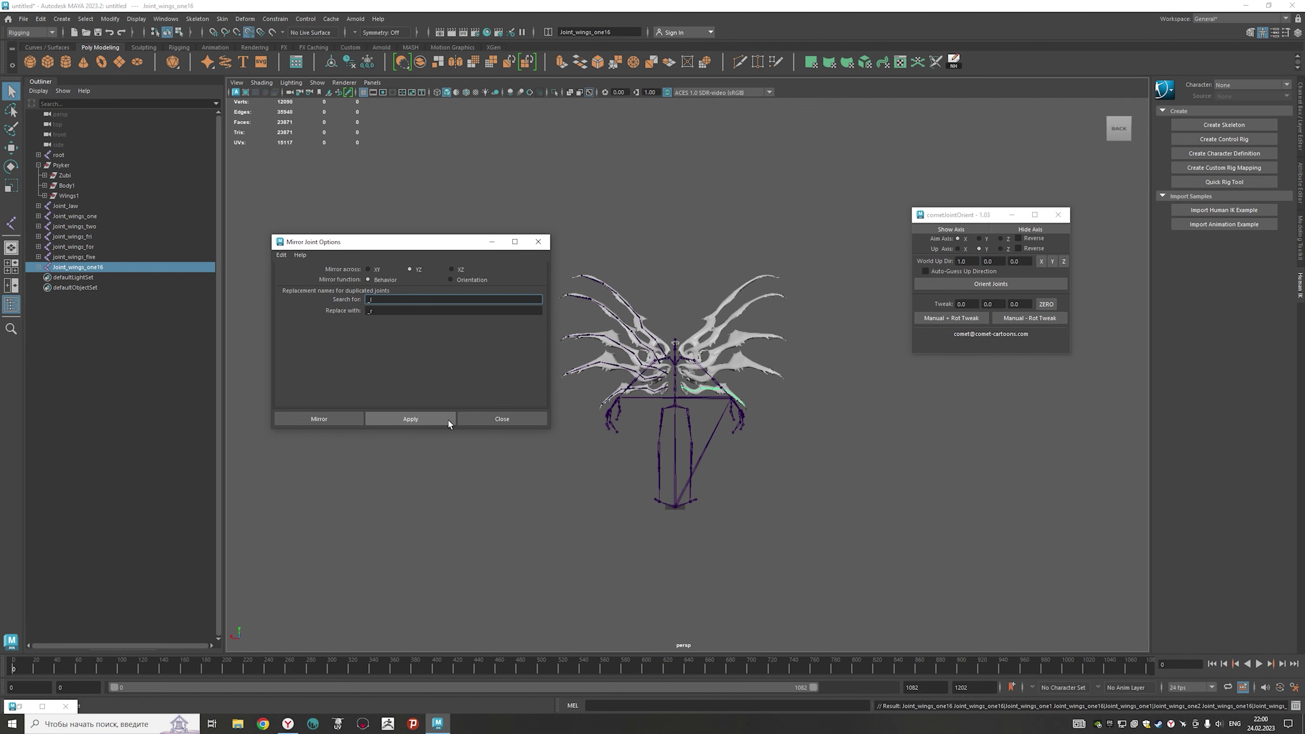
{"action": "left_click", "coordinate": [492, 242]}
{"action": "scroll", "coordinate": [629, 380], "scroll_direction": "up", "scroll_amount": 5}
{"action": "left_click", "coordinate": [600, 388]}
- Mirror the joint_wings_fri, joint_wings_for and joint_wings_five chains onto the opposite wings
{"action": "left_click", "coordinate": [197, 18]}
{"action": "left_click", "coordinate": [232, 68]}
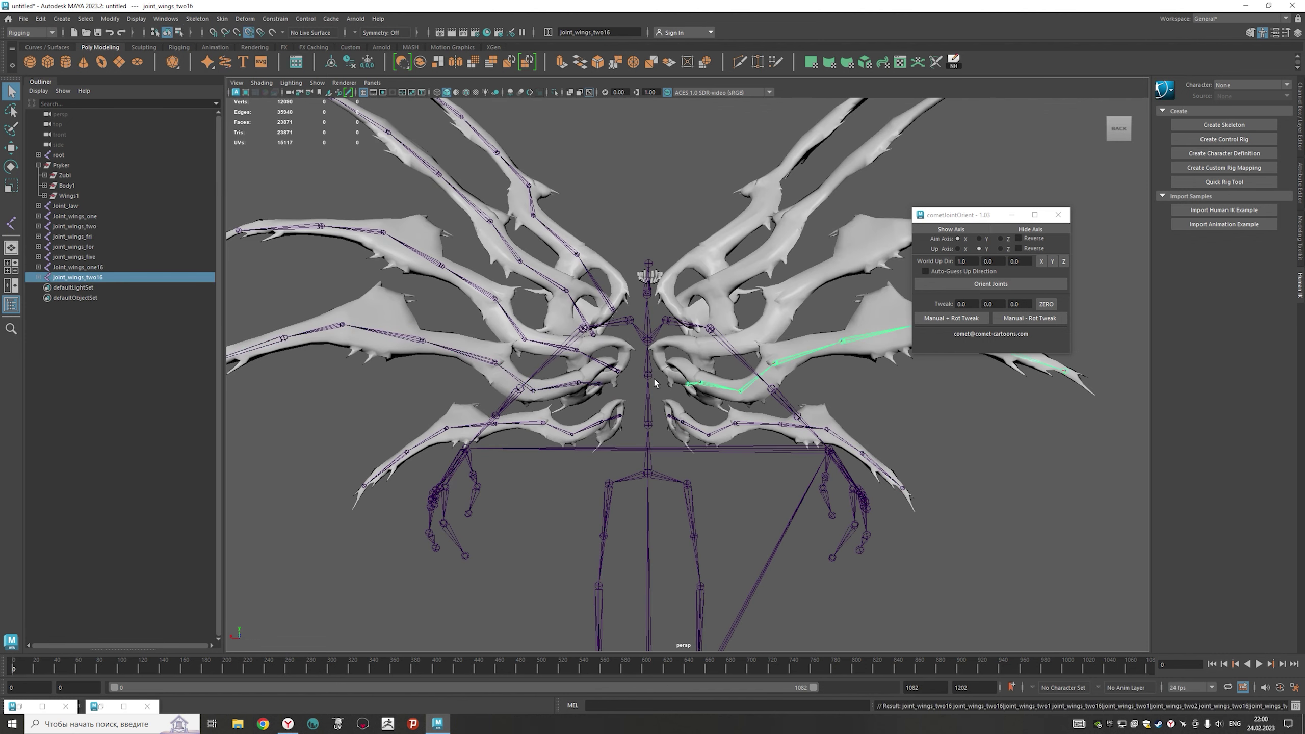
{"action": "left_click", "coordinate": [71, 236]}
{"action": "left_click", "coordinate": [197, 18]}
{"action": "left_click", "coordinate": [218, 67]}
{"action": "left_click", "coordinate": [73, 247]}
{"action": "left_click", "coordinate": [197, 19]}
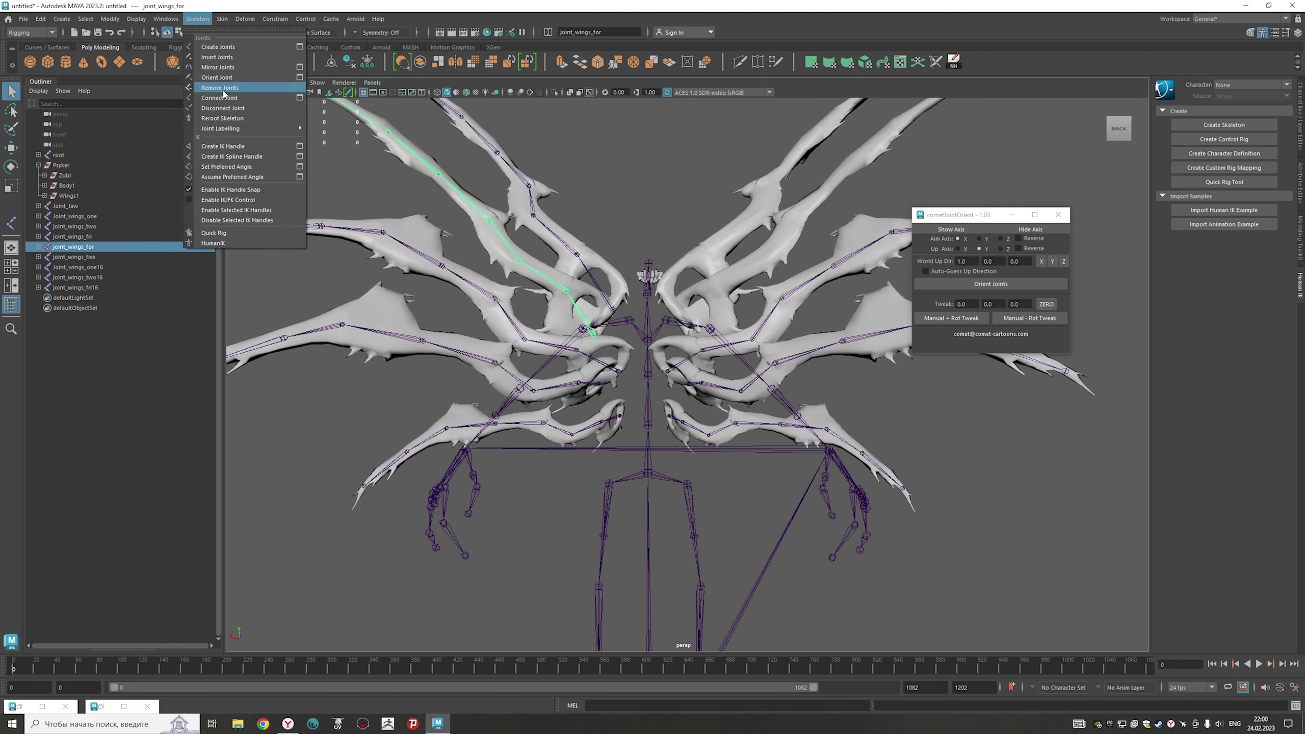
{"action": "left_click", "coordinate": [217, 67]}
{"action": "left_click", "coordinate": [74, 257]}
{"action": "left_click", "coordinate": [197, 18]}
{"action": "left_click", "coordinate": [218, 66]}
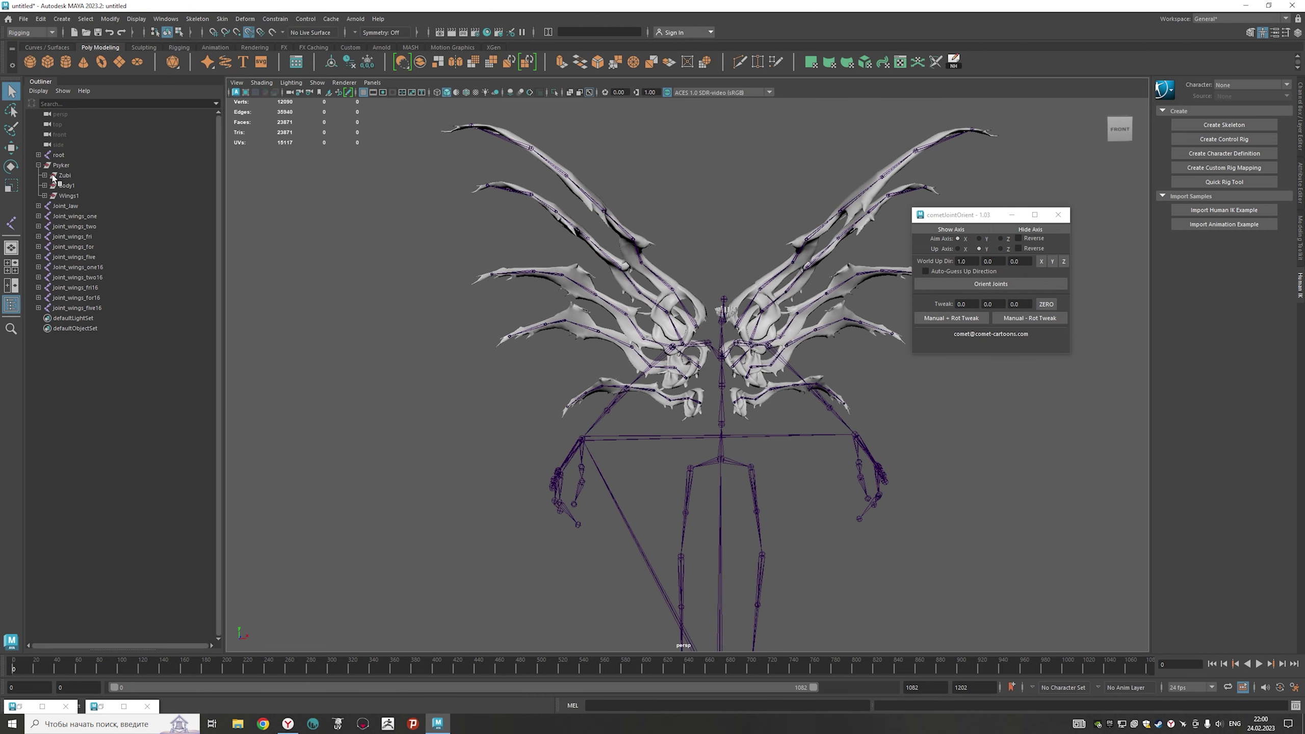
- Expand Body1 in the Outliner and unhide its Body2 mesh with Shift+H
{"action": "left_click_drag", "start_coordinate": [54, 178], "coordinate": [61, 195]}
{"action": "left_click", "coordinate": [45, 185]}
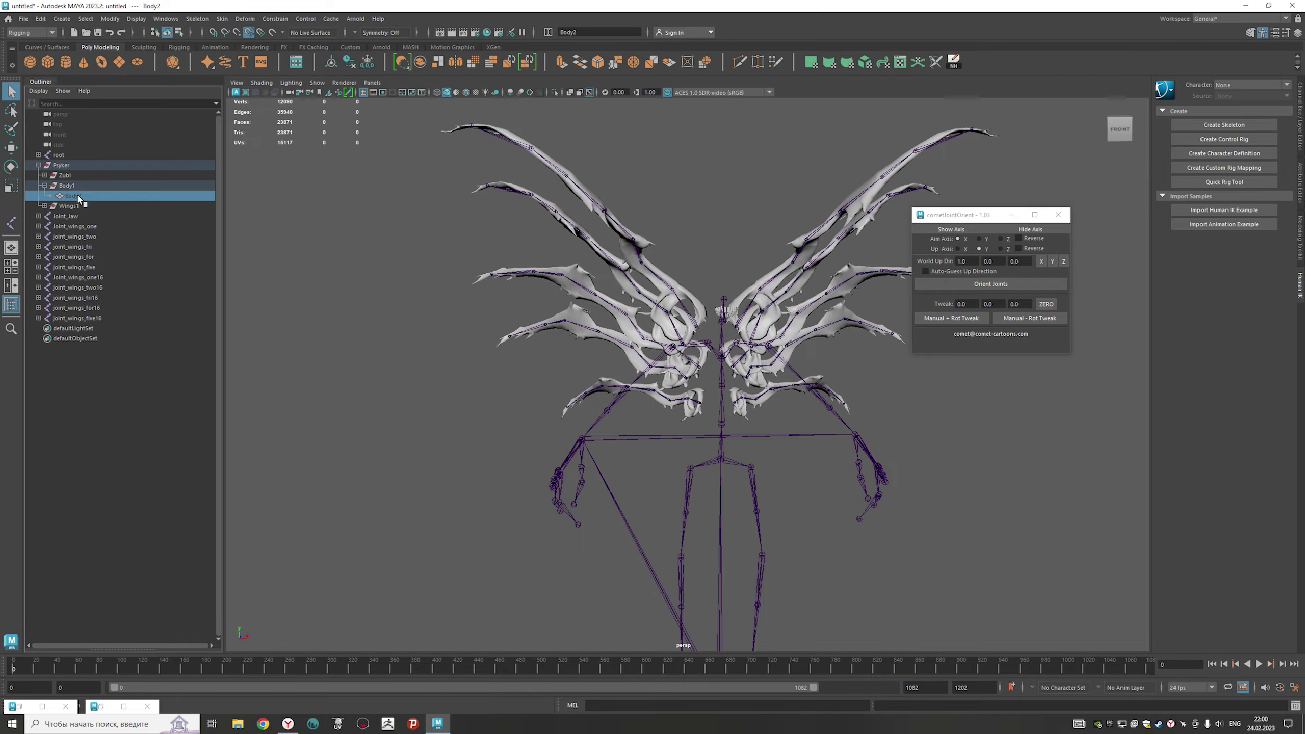
{"action": "key", "text": "shift+h"}
{"action": "left_click_drag", "start_coordinate": [616, 360], "coordinate": [873, 308], "text": "alt"}
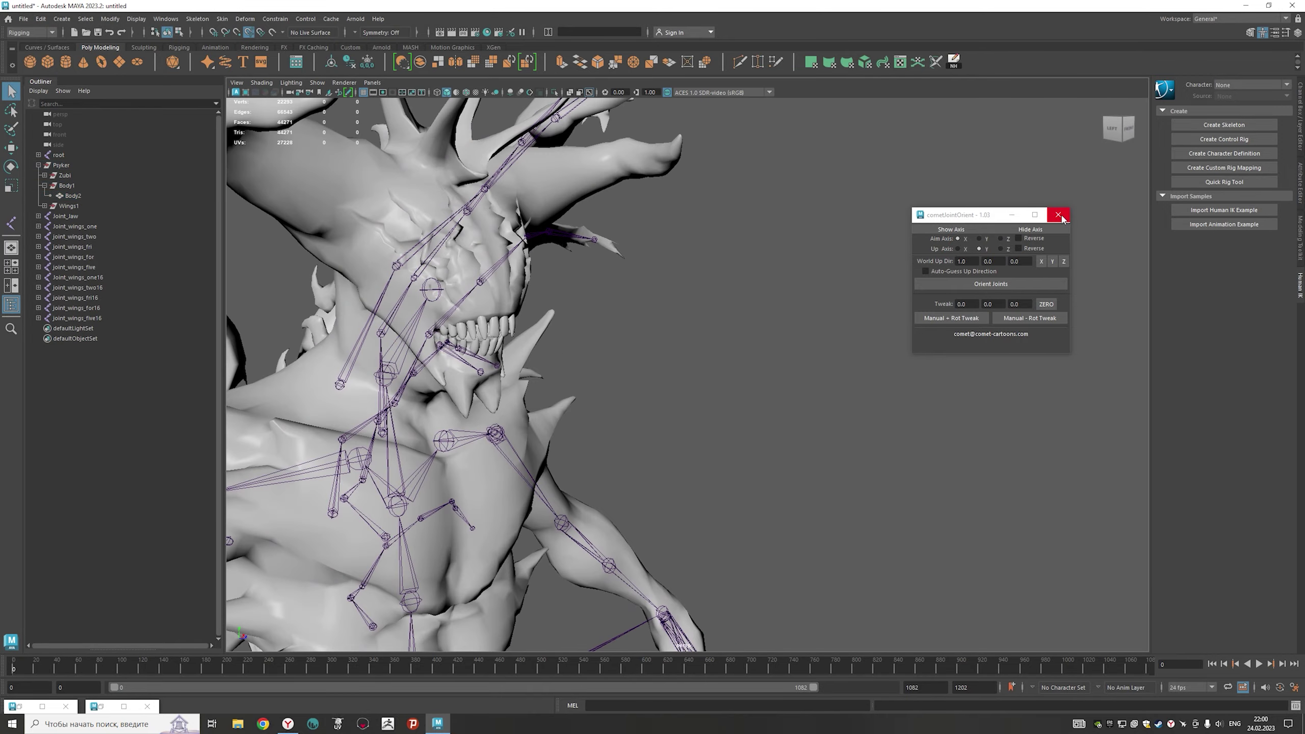
- Close cometJointOrient and parent Joint_Jaw under the head joint
{"action": "left_click", "coordinate": [1058, 216]}
{"action": "left_click_drag", "start_coordinate": [699, 350], "coordinate": [762, 328], "text": "alt"}
{"action": "left_click", "coordinate": [762, 328]}
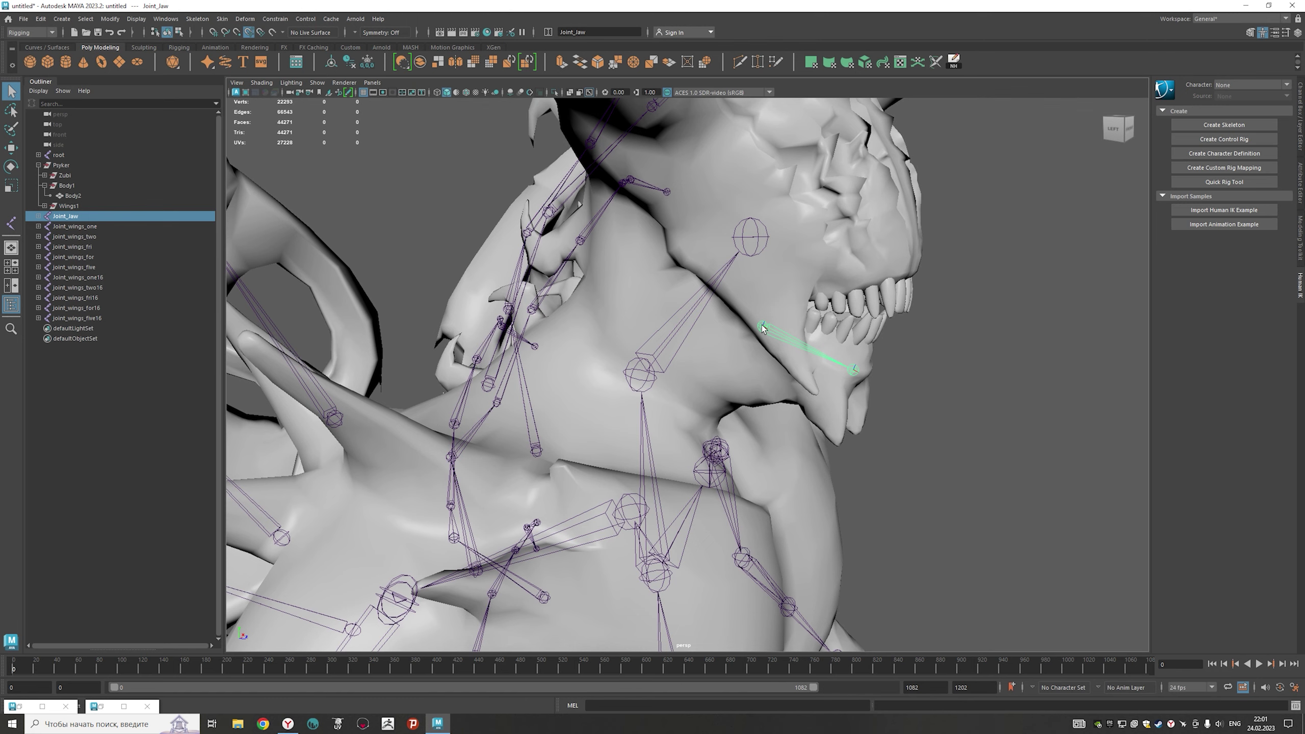
{"action": "scroll", "coordinate": [763, 327], "scroll_direction": "up", "scroll_amount": 3}
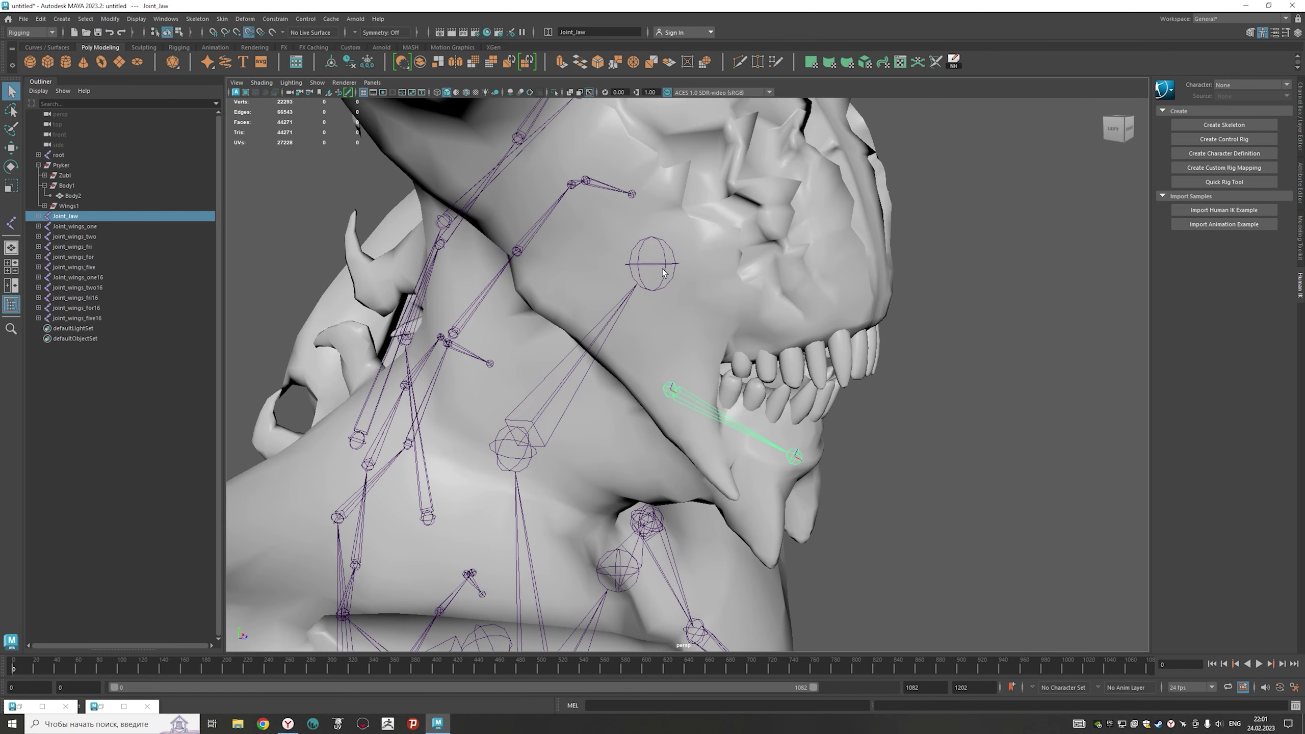
{"action": "left_click", "coordinate": [657, 265]}
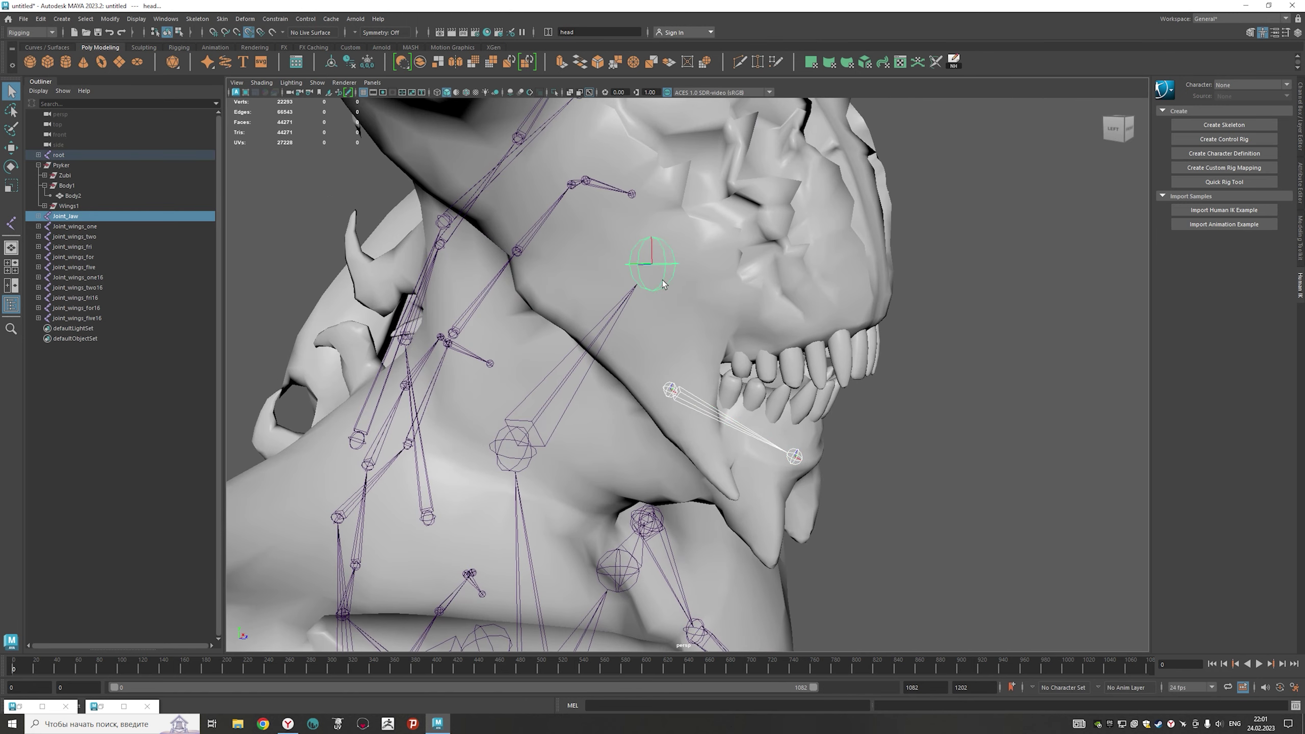
{"action": "key", "text": "p"}
- Select all ten wing chains, the five originals and their mirrored 16 copies
{"action": "left_click", "coordinate": [935, 466]}
{"action": "mouse_move", "coordinate": [935, 466]}
{"action": "left_mouse_down", "text": "alt"}
{"action": "mouse_move", "coordinate": [694, 395]}
{"action": "mouse_move", "coordinate": [687, 290]}
{"action": "mouse_move", "coordinate": [474, 364]}
{"action": "mouse_move", "coordinate": [600, 353]}
{"action": "left_mouse_up", "text": "alt"}
{"action": "left_click", "coordinate": [566, 319]}
{"action": "left_click", "coordinate": [687, 324], "text": "shift"}
{"action": "mouse_move", "coordinate": [687, 323]}
{"action": "left_mouse_down", "text": "alt"}
{"action": "mouse_move", "coordinate": [611, 370]}
{"action": "mouse_move", "coordinate": [508, 367]}
{"action": "mouse_move", "coordinate": [634, 376]}
{"action": "left_mouse_up", "text": "alt"}
{"action": "left_click", "coordinate": [506, 366], "text": "shift"}
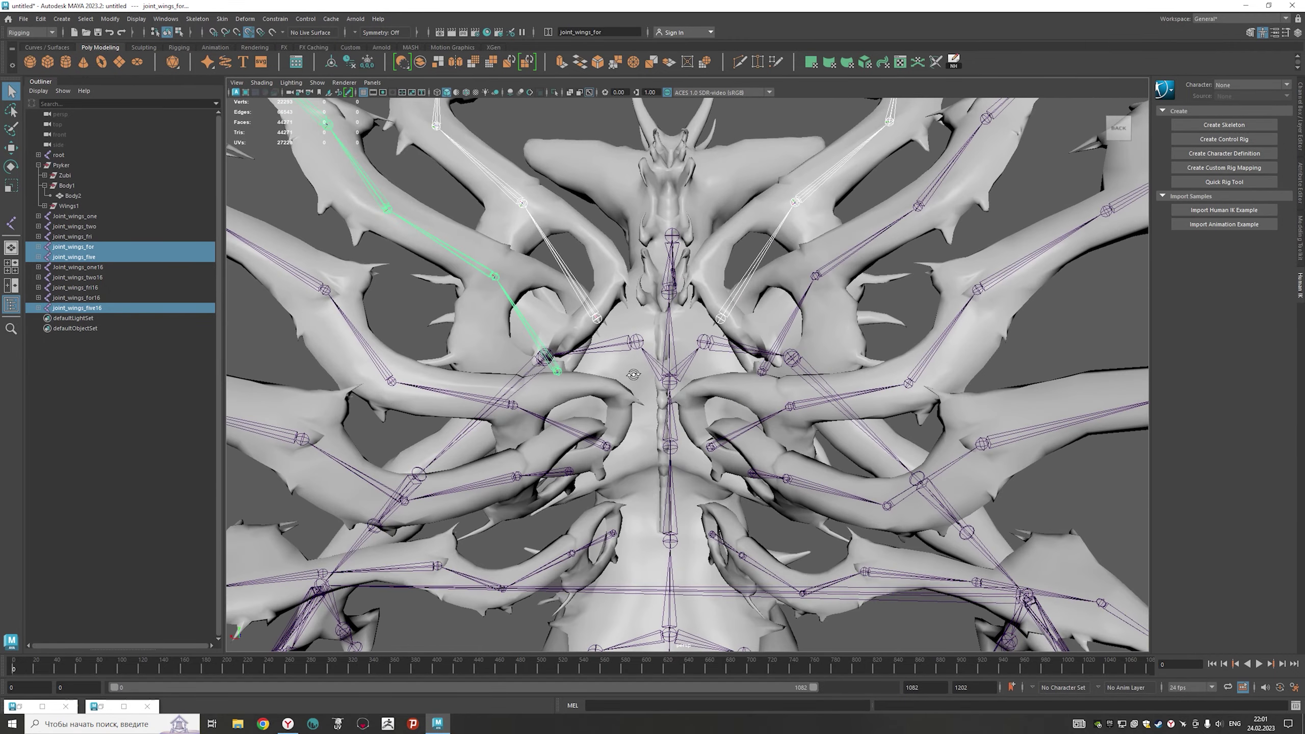
{"action": "left_click", "coordinate": [761, 374], "text": "shift"}
{"action": "left_click", "coordinate": [710, 447], "text": "shift"}
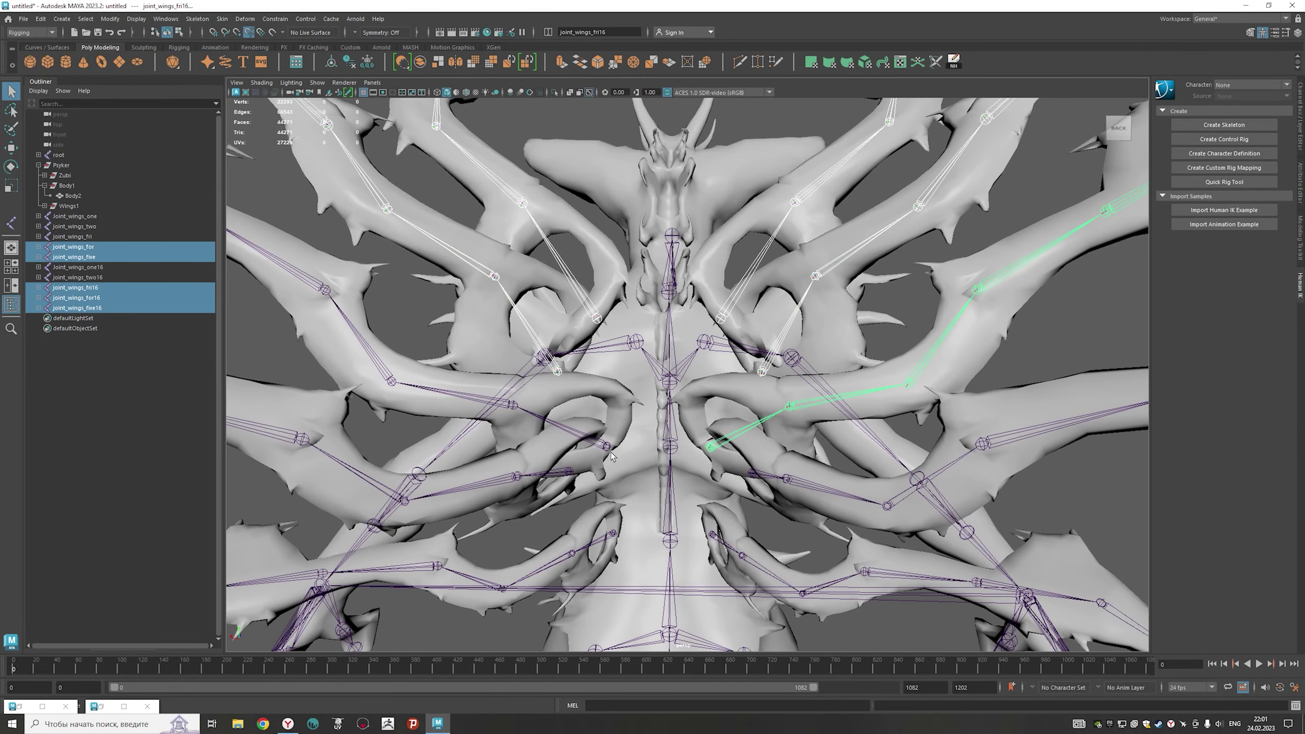
{"action": "left_click", "coordinate": [608, 447], "text": "shift"}
{"action": "left_click", "coordinate": [569, 472], "text": "shift"}
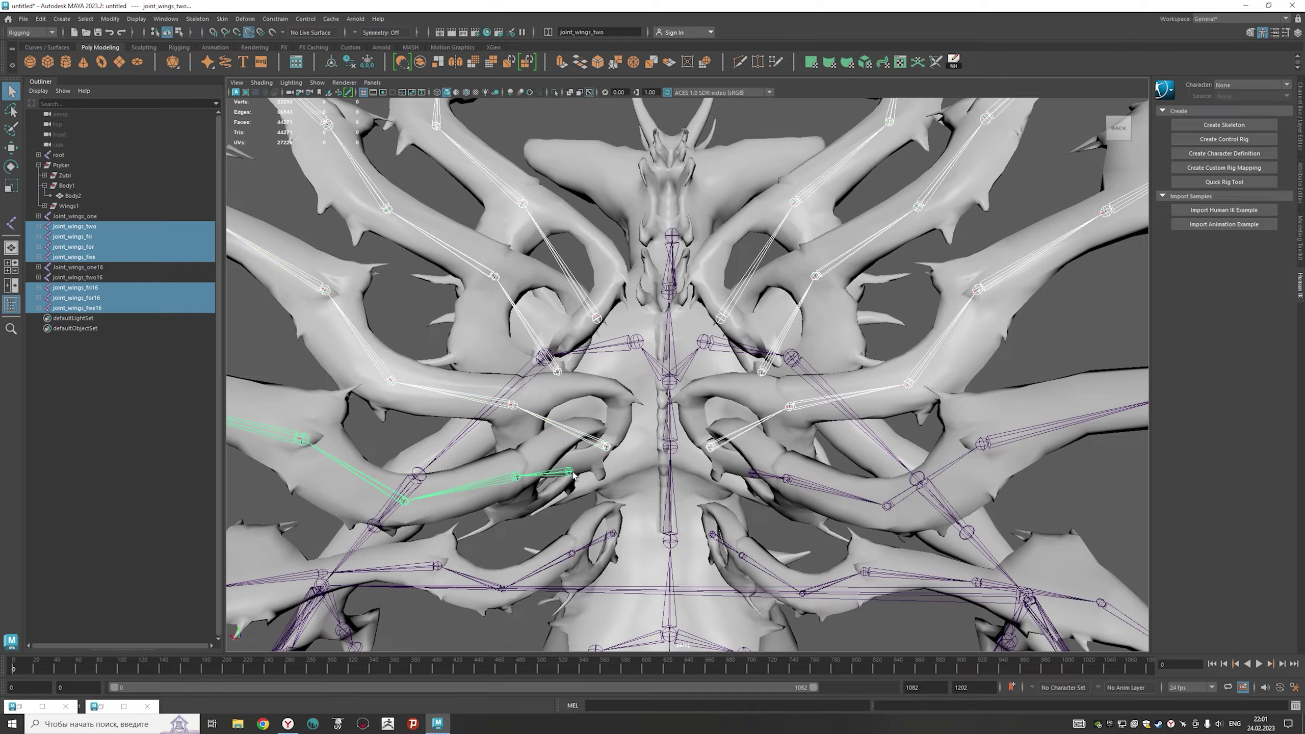
{"action": "left_click", "coordinate": [750, 474], "text": "shift"}
{"action": "left_click", "coordinate": [616, 535], "text": "shift"}
{"action": "left_click", "coordinate": [657, 540], "text": "shift"}
- Add spine_03 last and parent all wing chains under it, then deselect
{"action": "mouse_move", "coordinate": [658, 540]}
{"action": "left_mouse_down", "text": "alt"}
{"action": "mouse_move", "coordinate": [495, 515]}
{"action": "mouse_move", "coordinate": [565, 462]}
{"action": "left_mouse_up", "text": "alt"}
{"action": "left_click", "coordinate": [662, 360], "text": "shift"}
{"action": "key", "text": "f"}
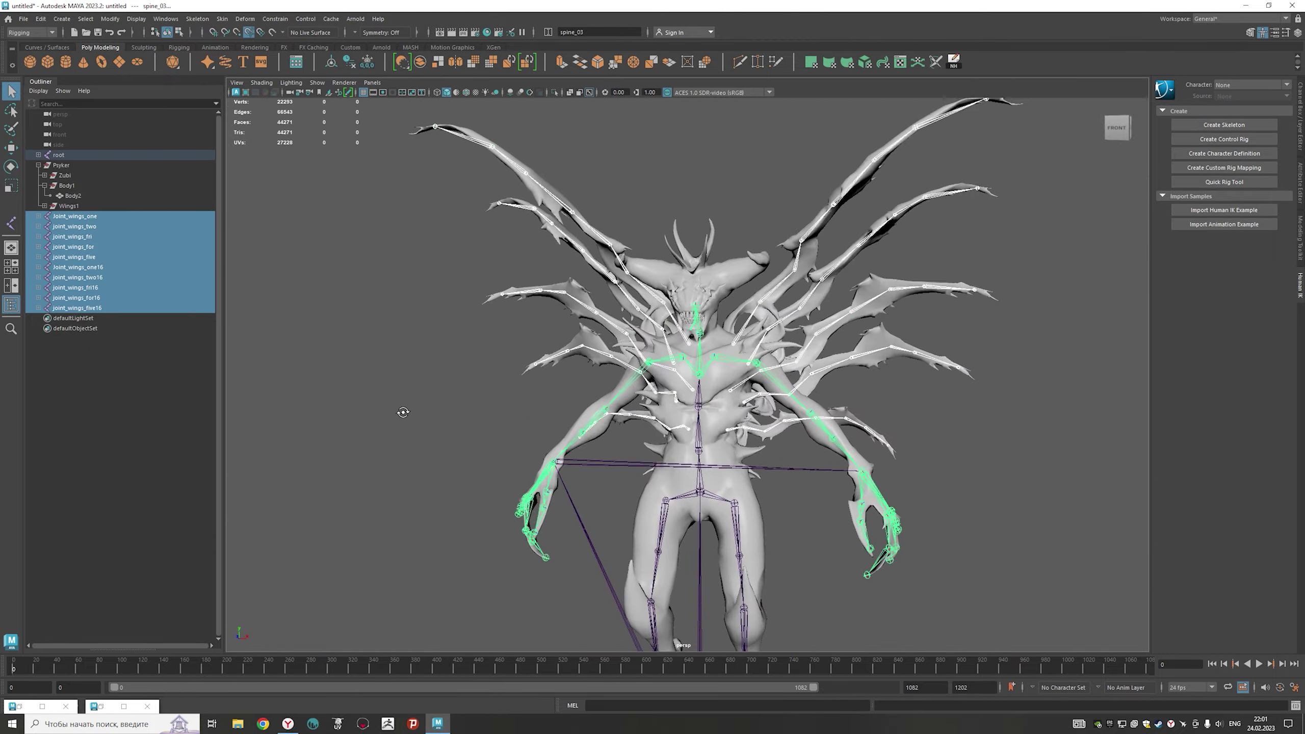
{"action": "mouse_move", "coordinate": [402, 412]}
{"action": "left_mouse_down", "text": "alt"}
{"action": "mouse_move", "coordinate": [889, 411]}
{"action": "mouse_move", "coordinate": [541, 422]}
{"action": "mouse_move", "coordinate": [483, 411]}
{"action": "left_mouse_up", "text": "alt"}
{"action": "key", "text": "p"}
{"action": "left_click", "coordinate": [933, 389]}
{"action": "scroll", "coordinate": [934, 389], "scroll_direction": "down", "scroll_amount": 3}
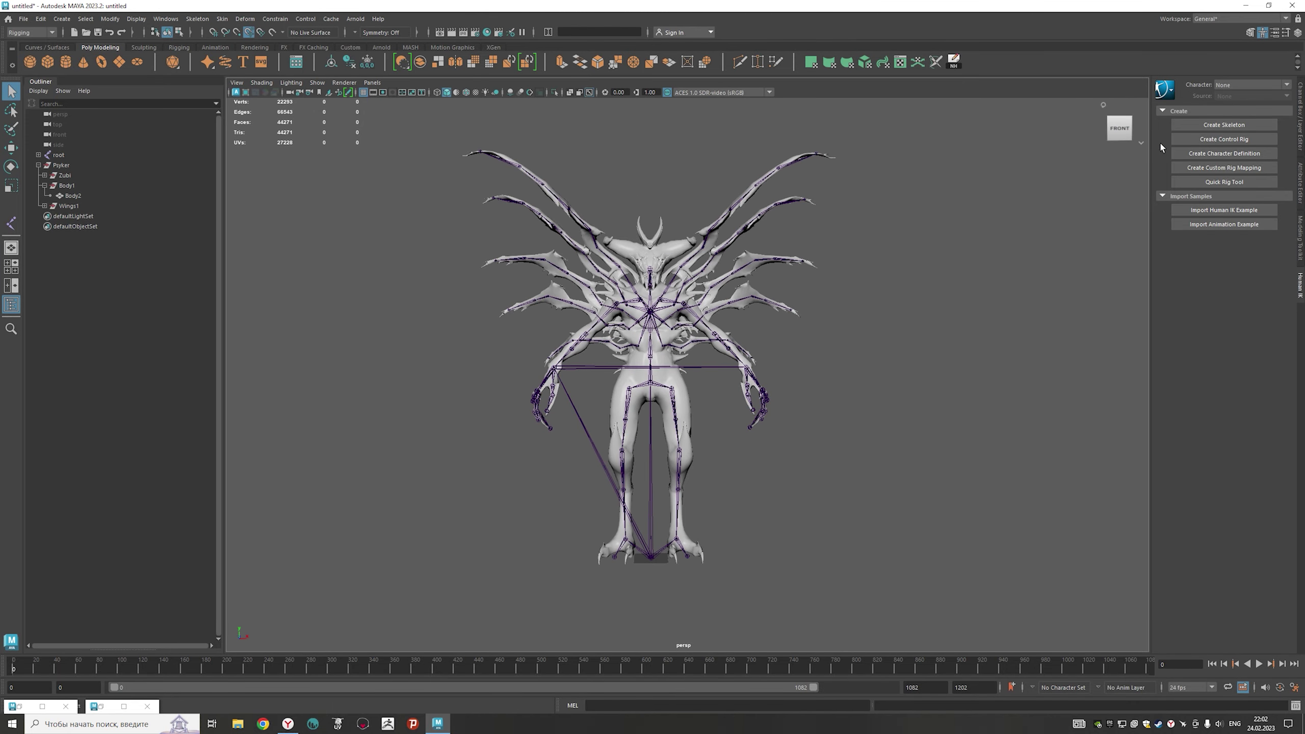
- Request Create Control Rig in the HumanIK panel, triggering the skeleton-definition prompt
{"action": "left_click", "coordinate": [1217, 140]}
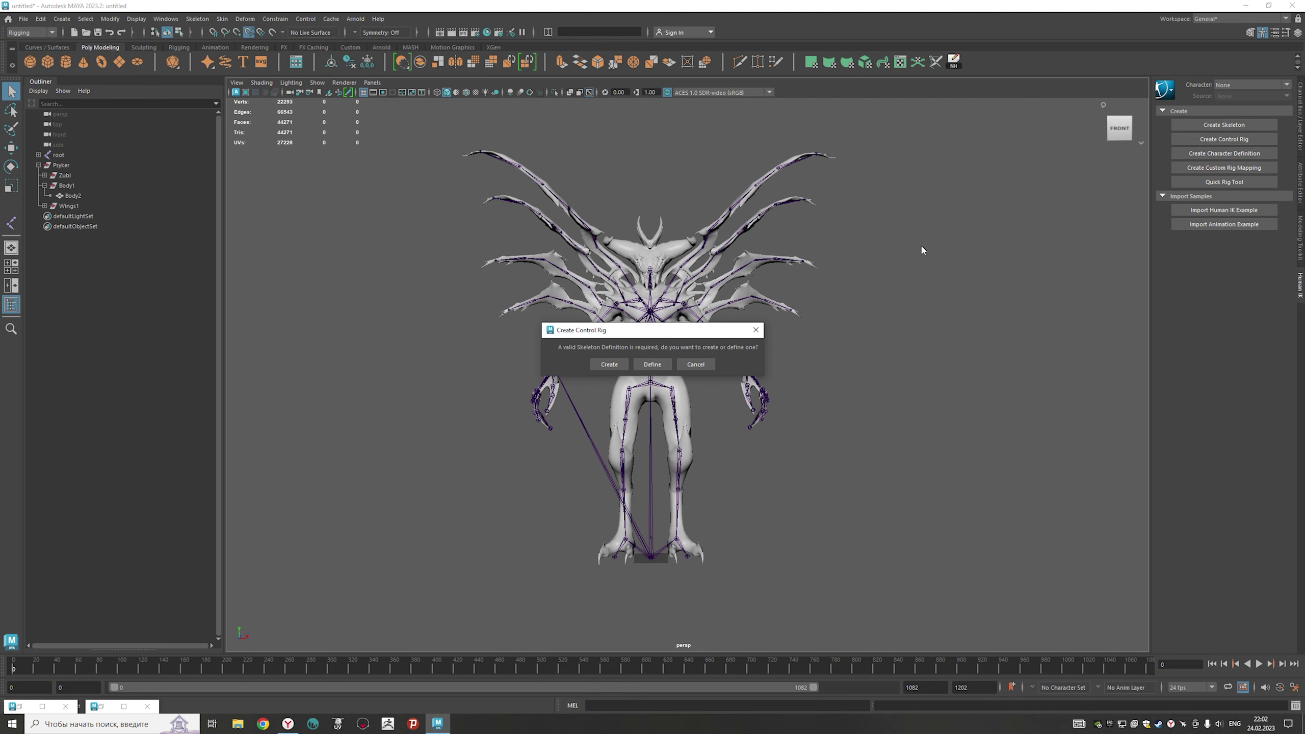
- Define the Character1 skeleton and assign the head joint to the Head slot
{"action": "left_click", "coordinate": [651, 365]}
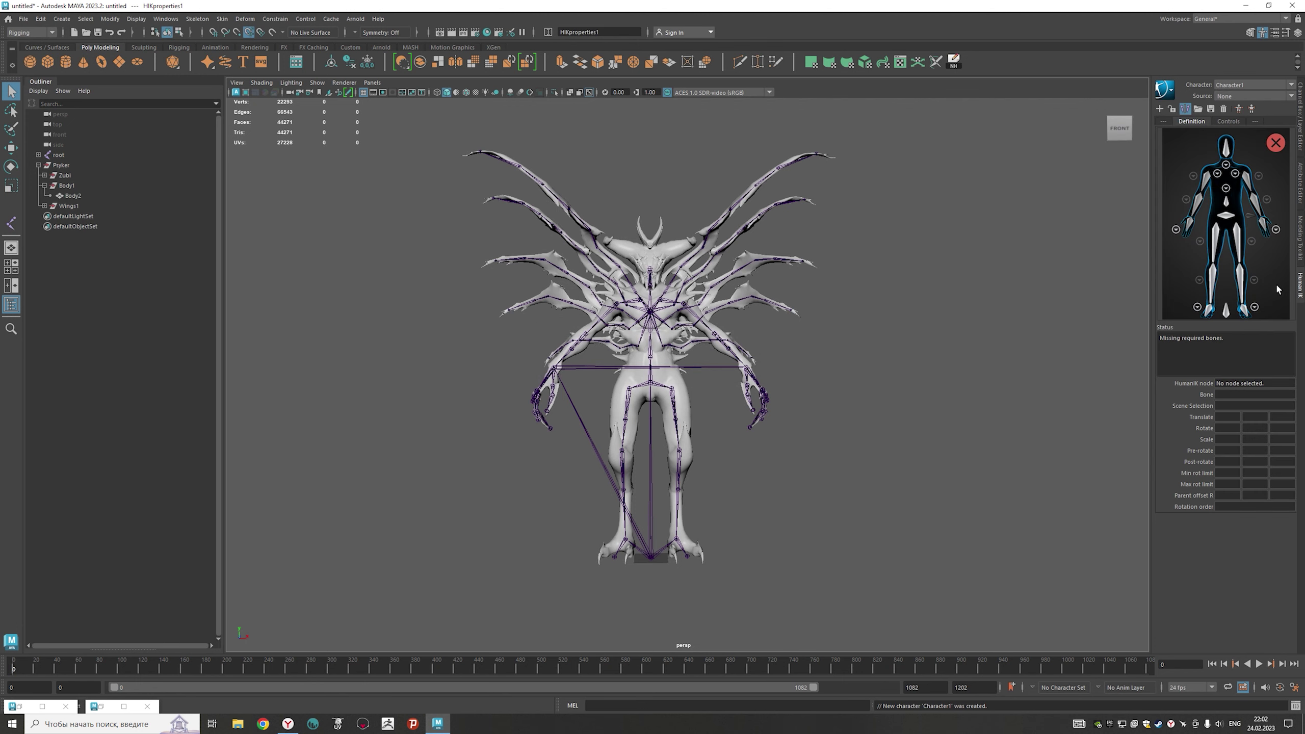
{"action": "scroll", "coordinate": [806, 408], "scroll_direction": "up", "scroll_amount": 2}
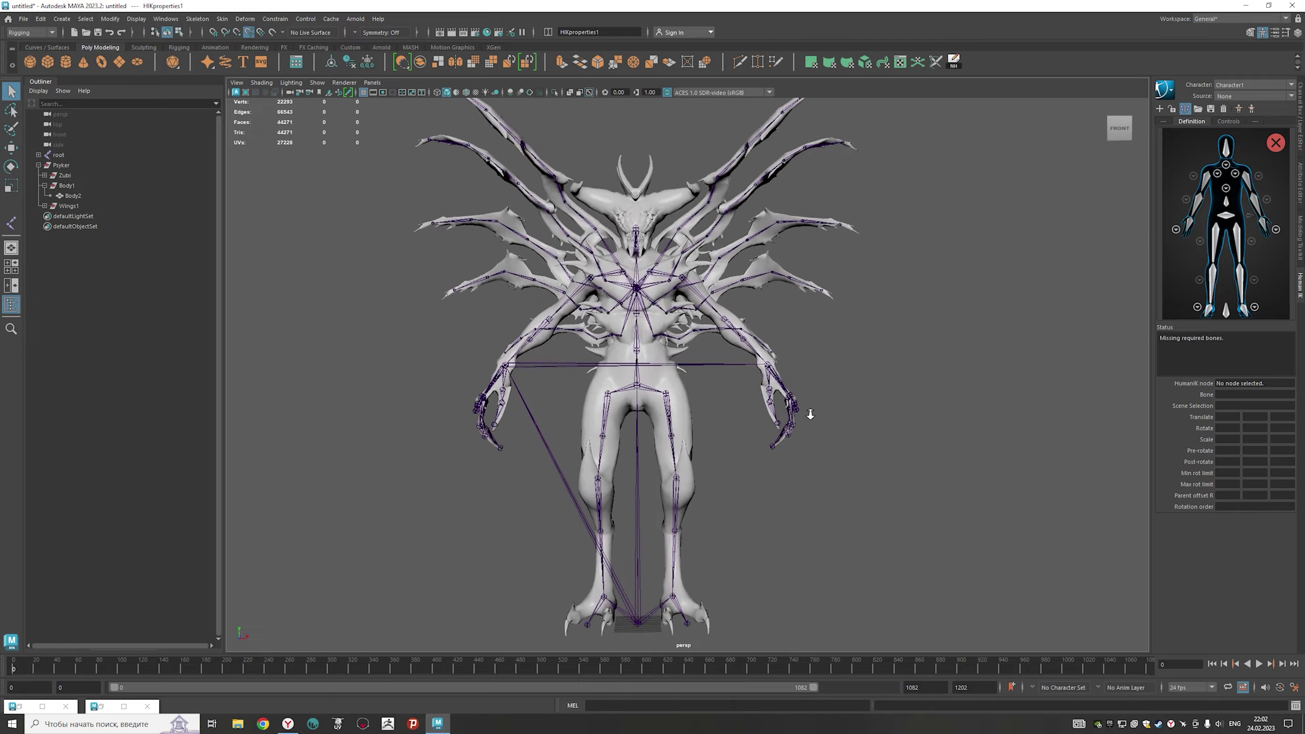
{"action": "scroll", "coordinate": [806, 408], "scroll_direction": "up", "scroll_amount": 2}
{"action": "scroll", "coordinate": [366, 262], "scroll_direction": "up", "scroll_amount": 3}
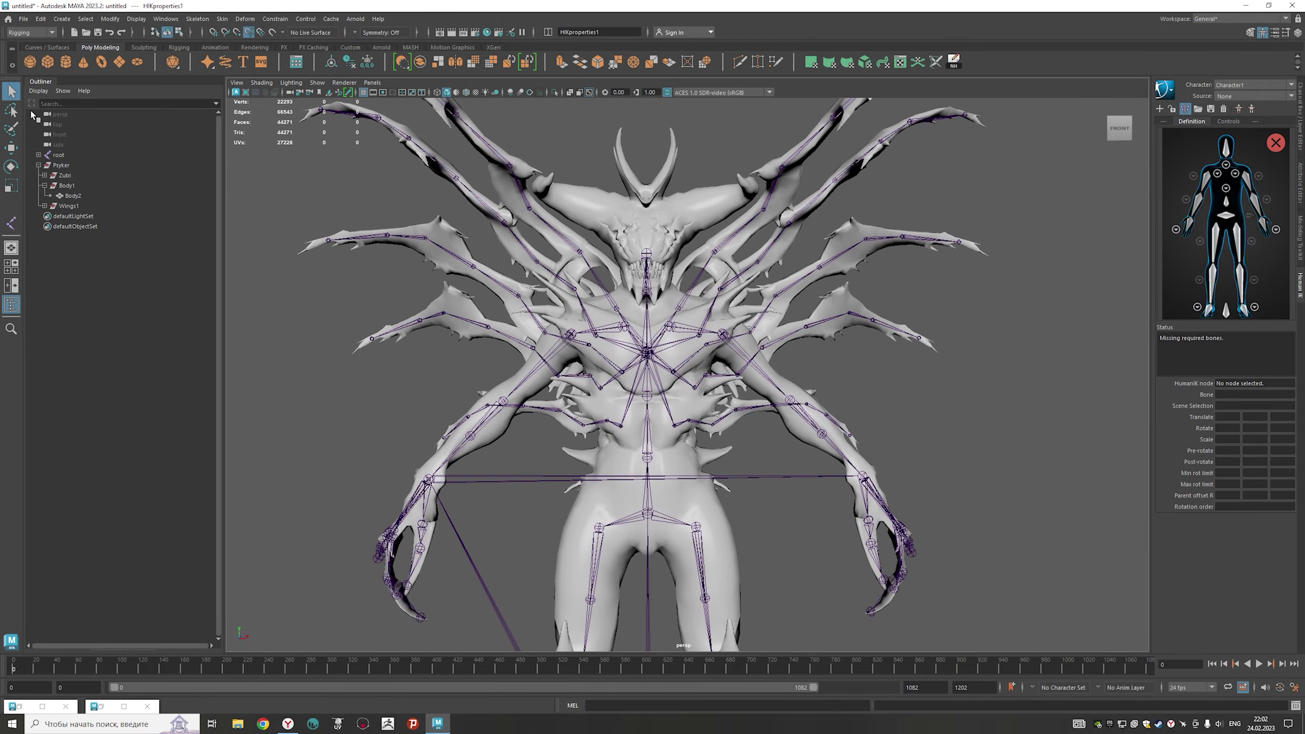
{"action": "scroll", "coordinate": [534, 251], "scroll_direction": "up", "scroll_amount": 2}
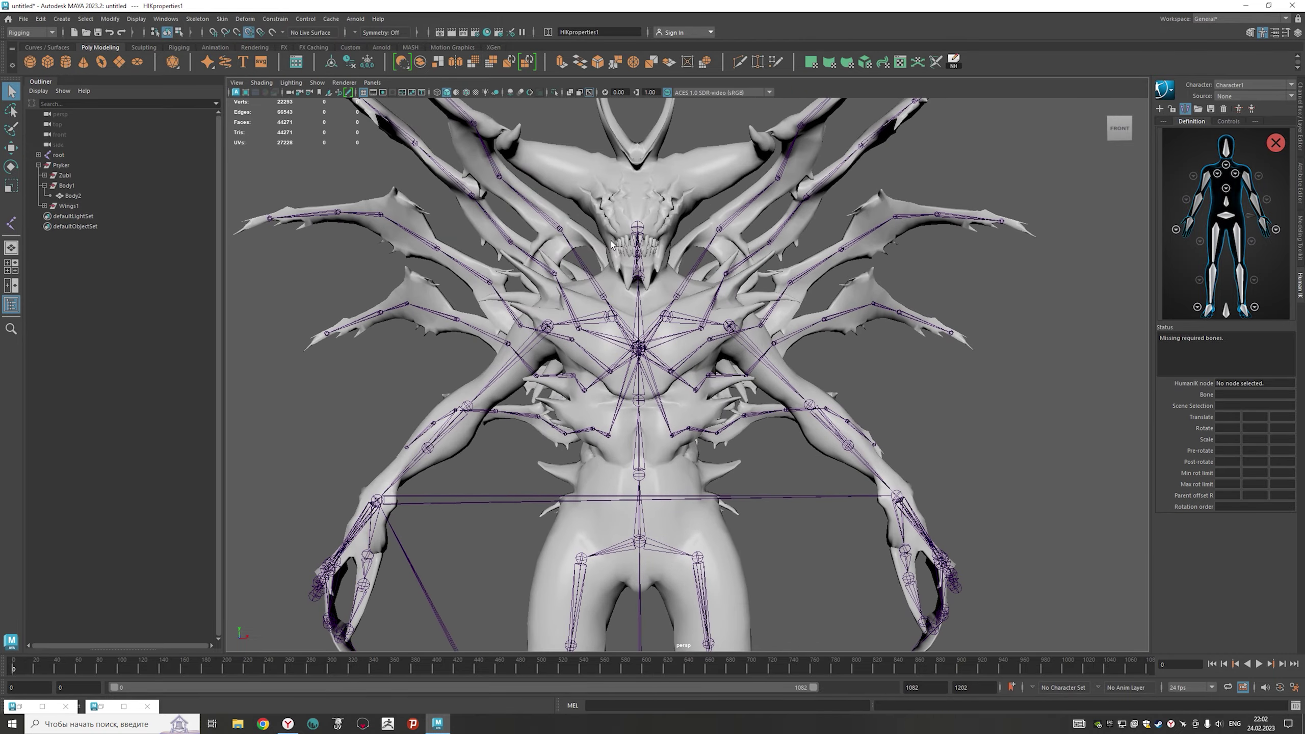
{"action": "left_click_drag", "start_coordinate": [611, 244], "coordinate": [637, 208], "text": "alt"}
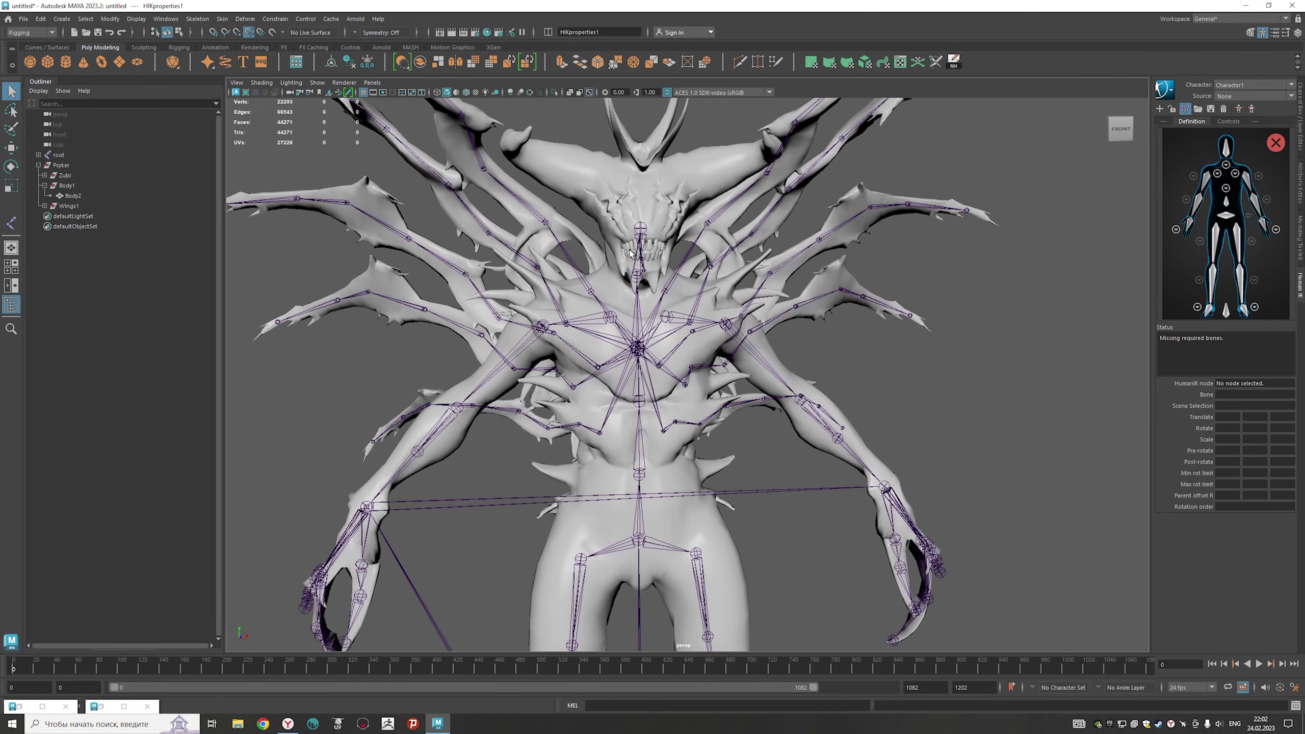
{"action": "left_click", "coordinate": [637, 208]}
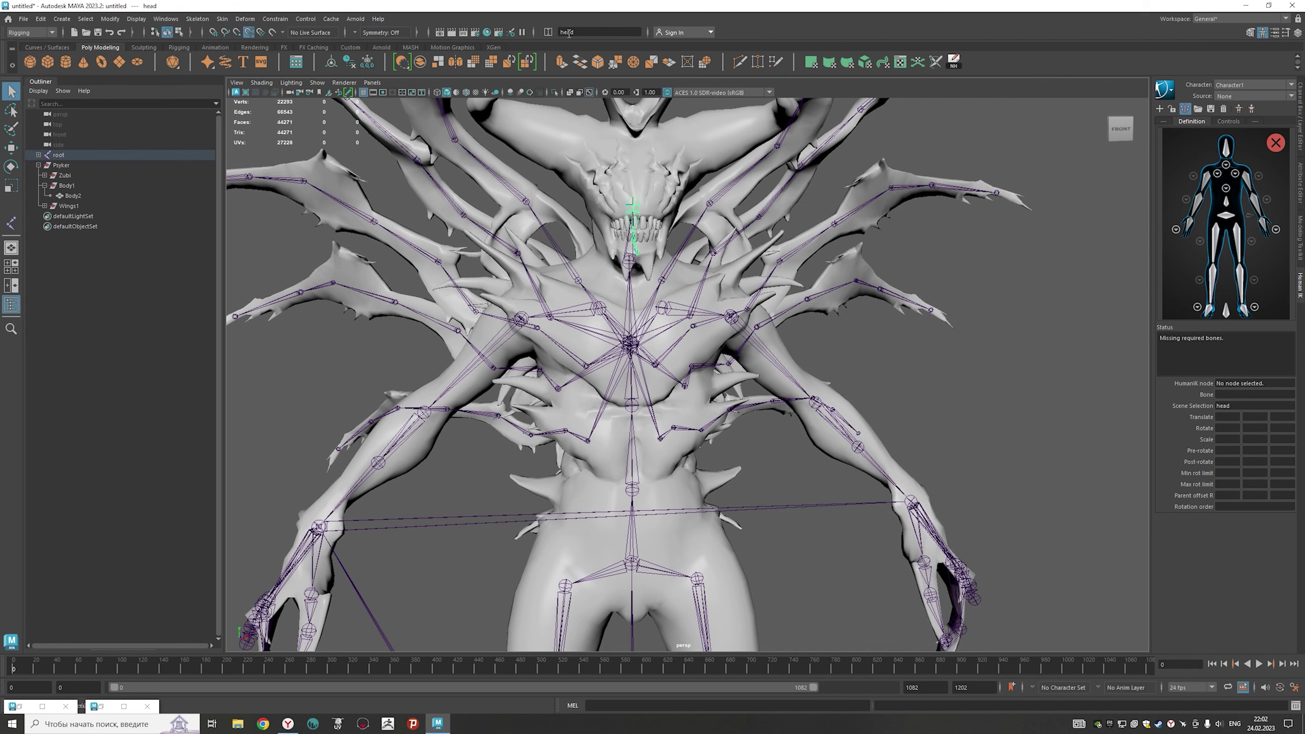
{"action": "right_click", "coordinate": [1229, 153]}
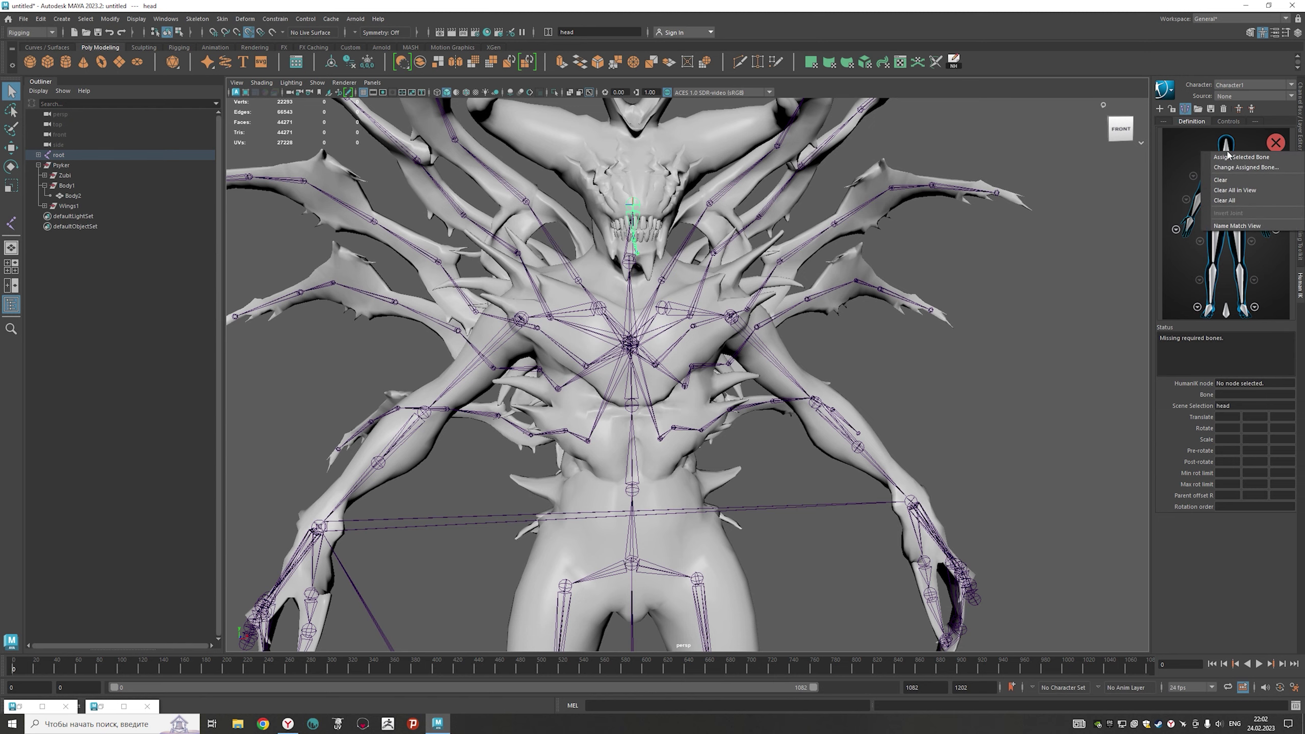
{"action": "left_click", "coordinate": [1229, 161]}
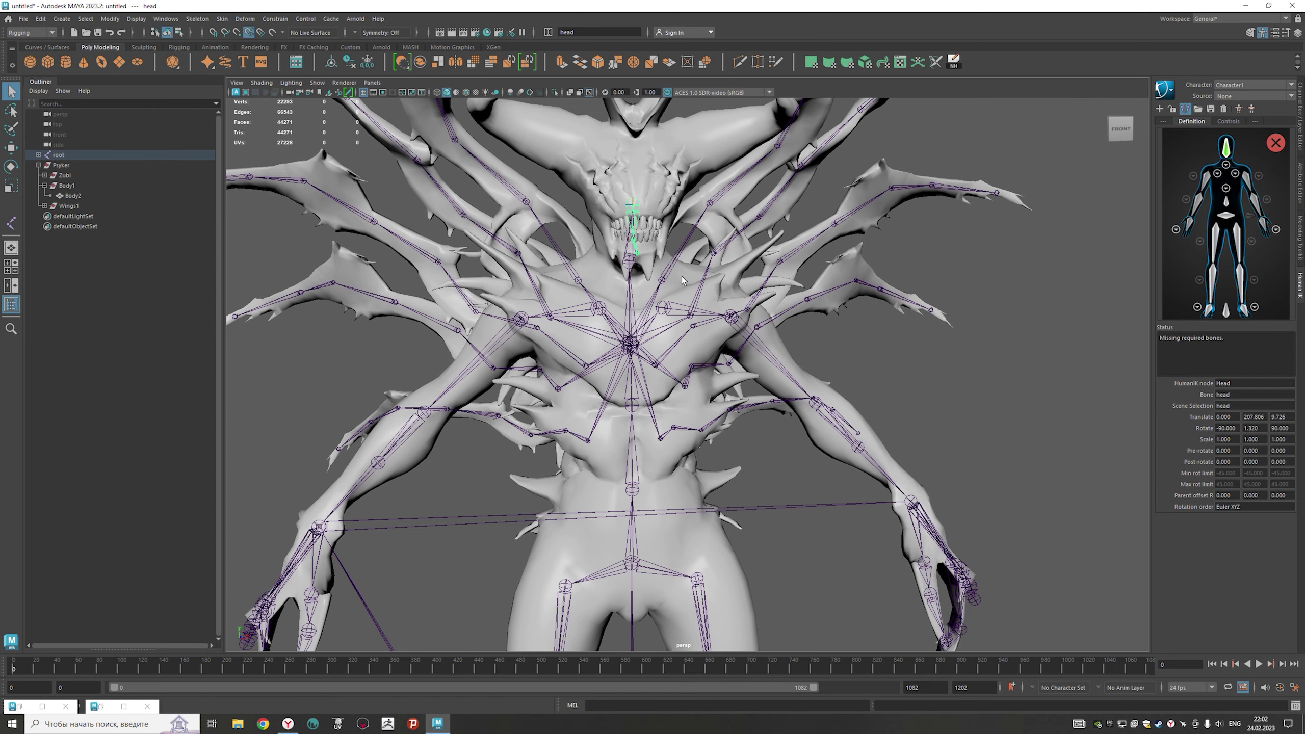
- Assign clavicle_l to the left shoulder slot
{"action": "mouse_move", "coordinate": [682, 280]}
{"action": "right_mouse_down", "text": "alt"}
{"action": "mouse_move", "coordinate": [730, 427]}
{"action": "mouse_move", "coordinate": [607, 329]}
{"action": "right_mouse_up", "text": "alt"}
{"action": "left_click", "coordinate": [606, 328]}
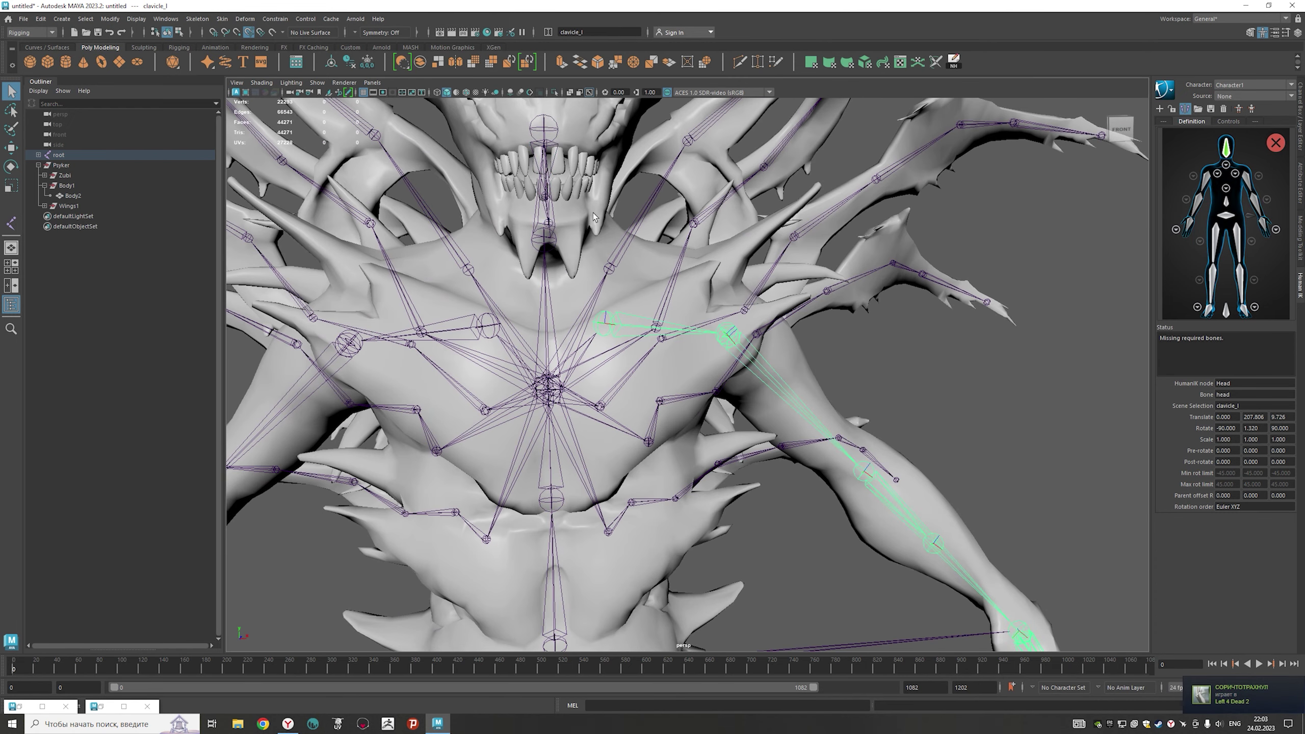
{"action": "left_click", "coordinate": [1235, 174]}
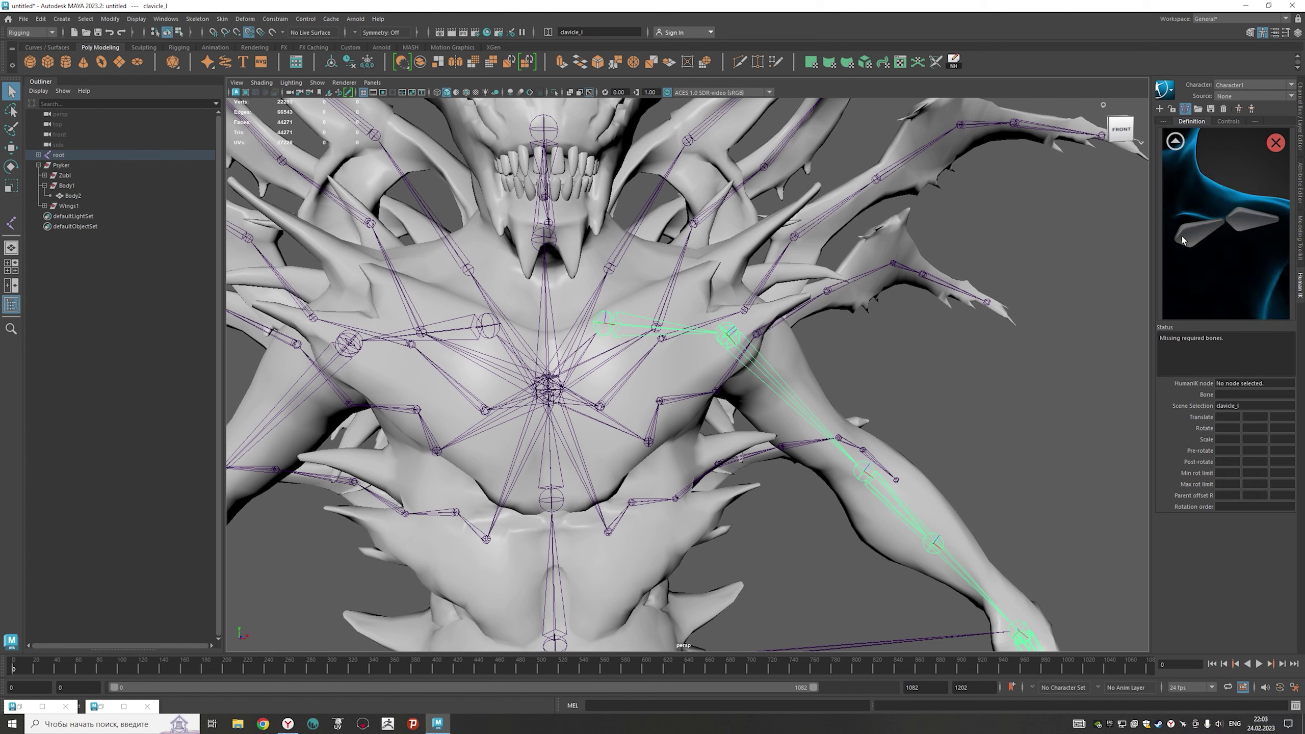
{"action": "right_click", "coordinate": [1188, 239]}
{"action": "left_click", "coordinate": [1221, 245]}
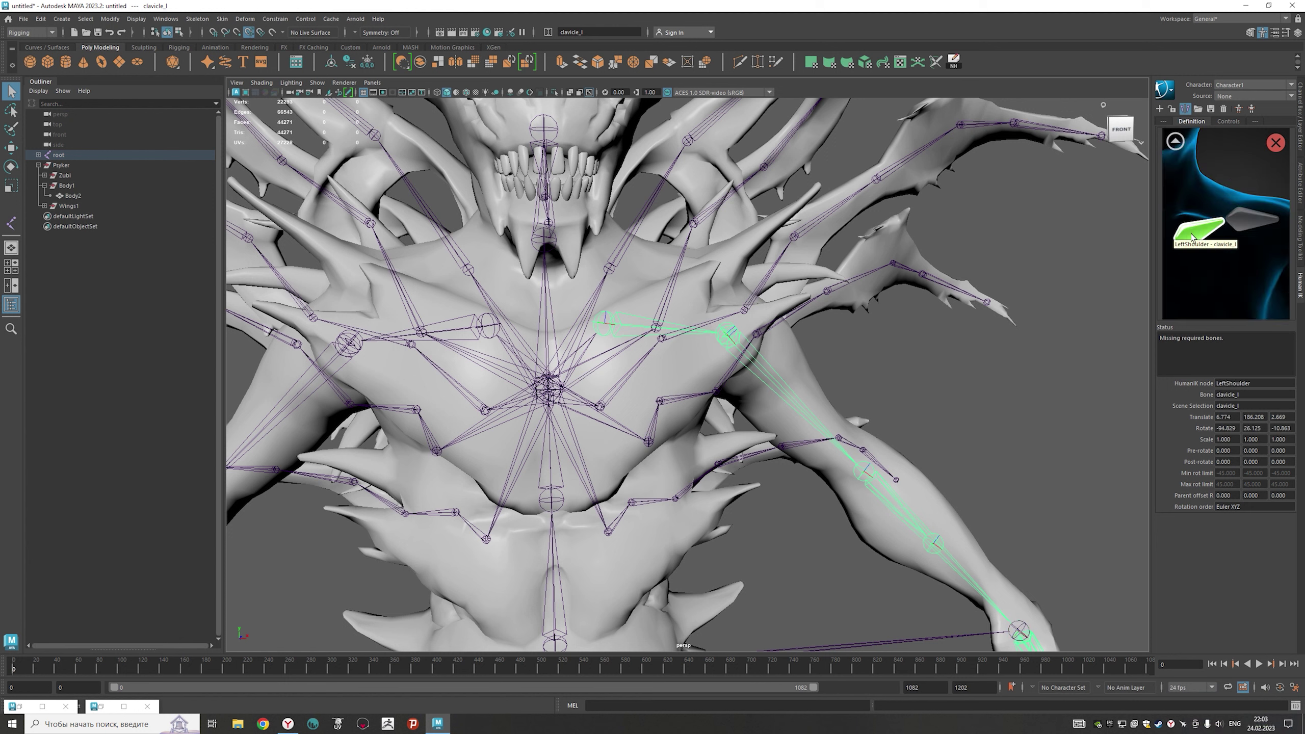
- Assign upperarm_l to LeftArm and lowerarm_l to LeftForeArm
{"action": "left_click", "coordinate": [730, 338]}
{"action": "left_click", "coordinate": [731, 328]}
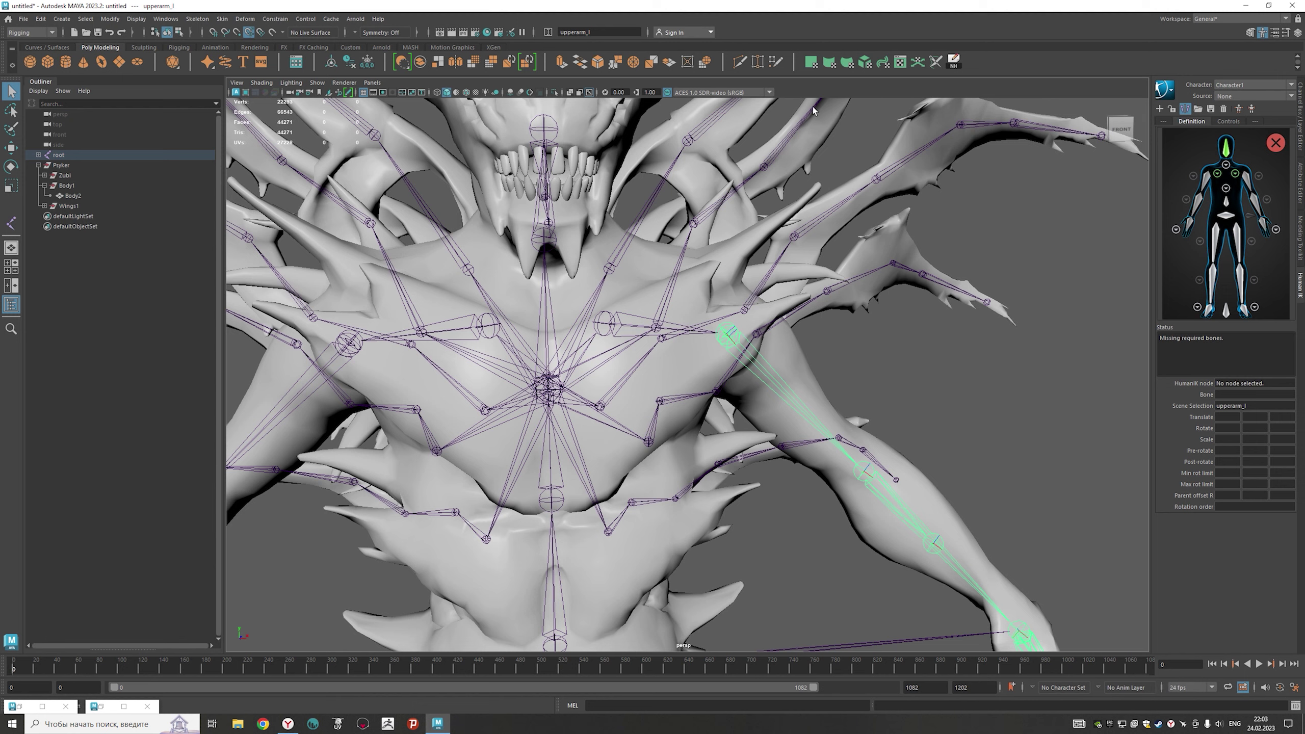
{"action": "right_click", "coordinate": [1246, 183]}
{"action": "left_click", "coordinate": [1253, 186]}
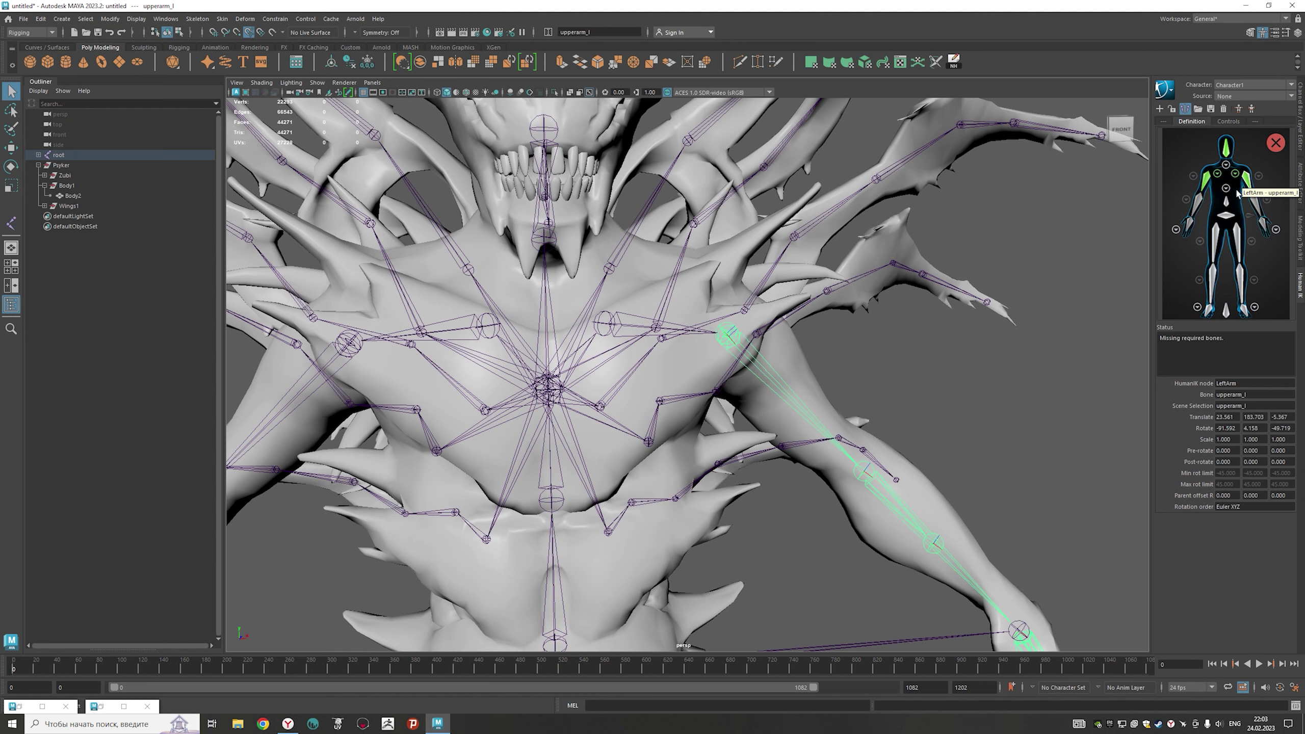
{"action": "left_click", "coordinate": [872, 476]}
{"action": "middle_click_drag", "start_coordinate": [728, 222], "coordinate": [605, 64], "text": "alt"}
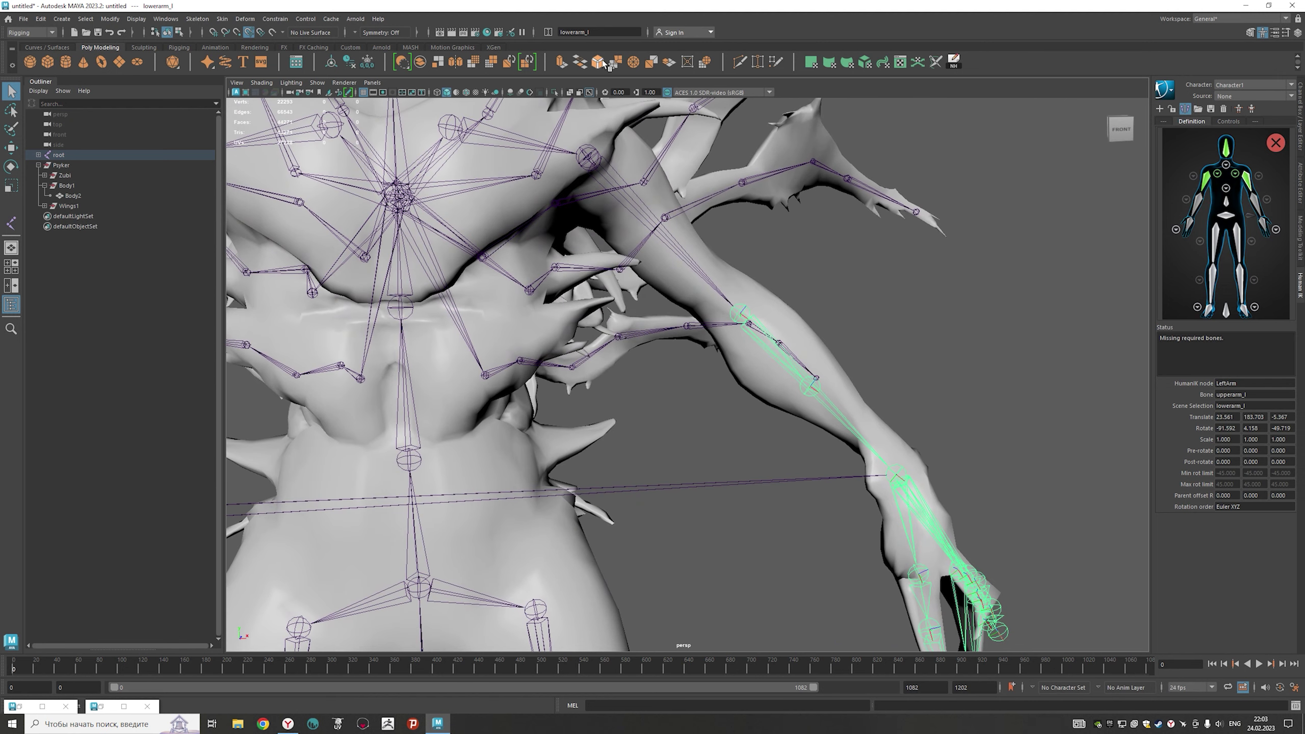
{"action": "right_click", "coordinate": [1256, 202]}
{"action": "left_click", "coordinate": [1262, 206]}
- Assign hand_l to the LeftHand slot and frame the whole character
{"action": "scroll", "coordinate": [964, 491], "scroll_direction": "up", "scroll_amount": 2}
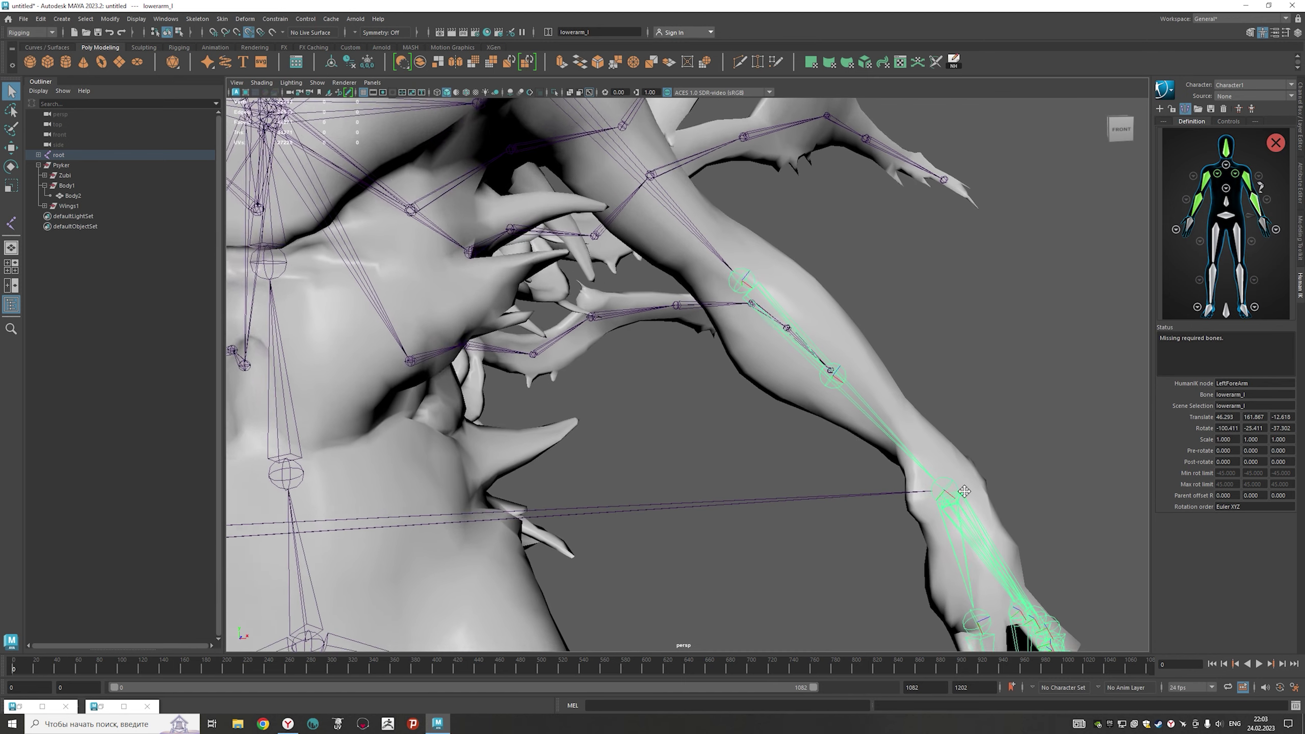
{"action": "middle_click_drag", "start_coordinate": [964, 491], "coordinate": [785, 339], "text": "alt"}
{"action": "left_click", "coordinate": [785, 339]}
{"action": "right_click", "coordinate": [1275, 230]}
{"action": "left_click", "coordinate": [1268, 234]}
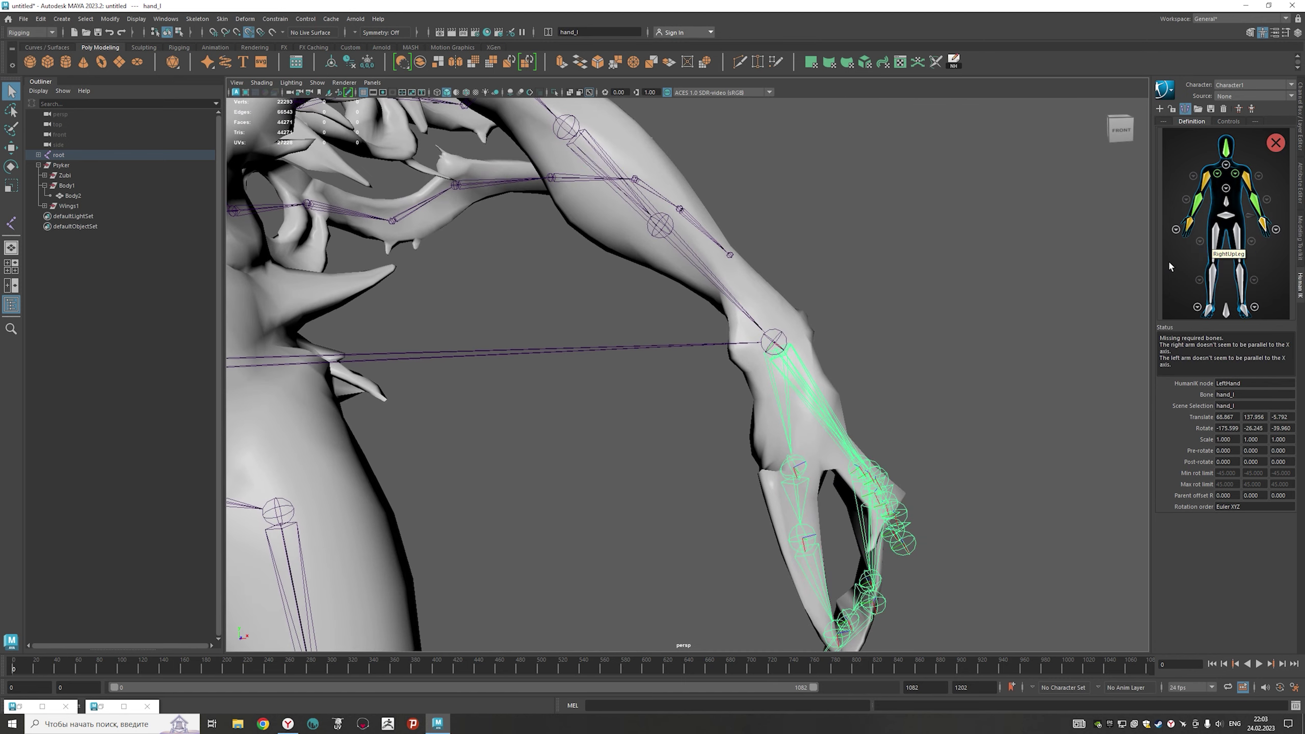
{"action": "key", "text": "a"}
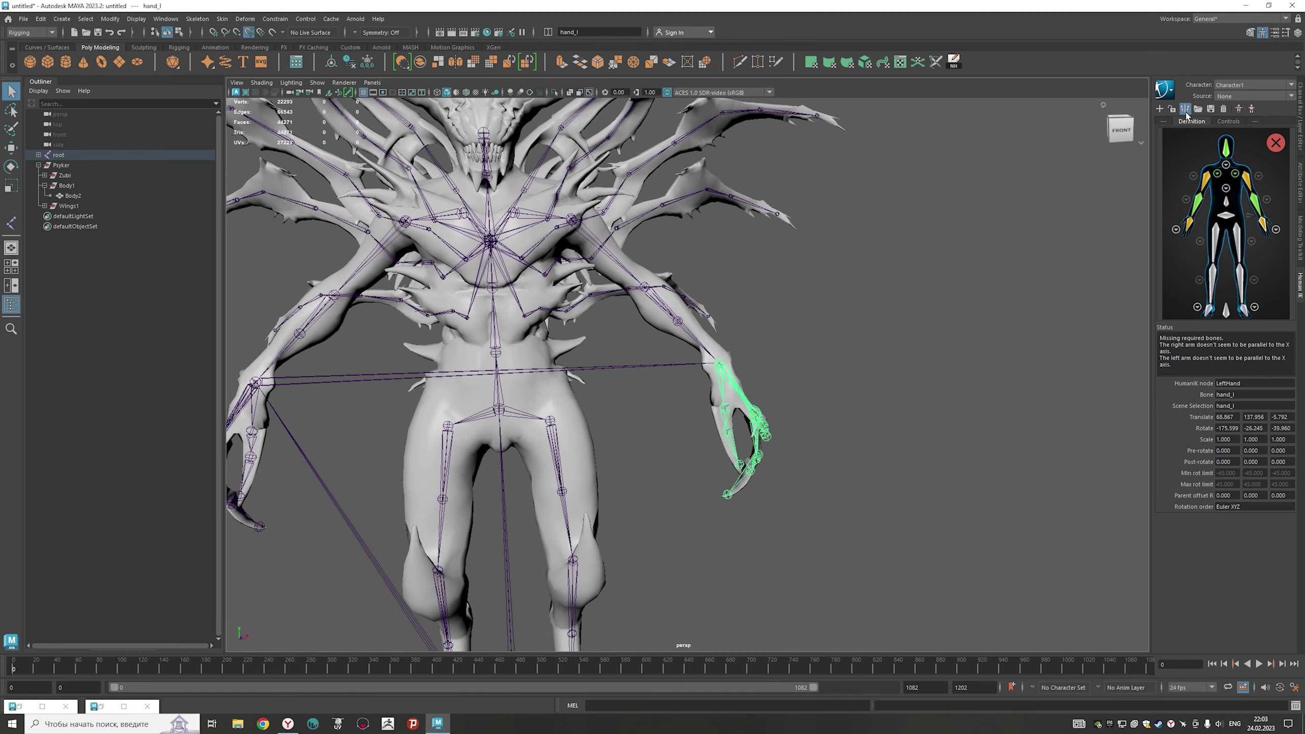
{"action": "scroll", "coordinate": [1019, 457], "scroll_direction": "up", "scroll_amount": 3}
- Map the left thumb joints in the HumanIK hand view
{"action": "scroll", "coordinate": [876, 473], "scroll_direction": "up", "scroll_amount": 2}
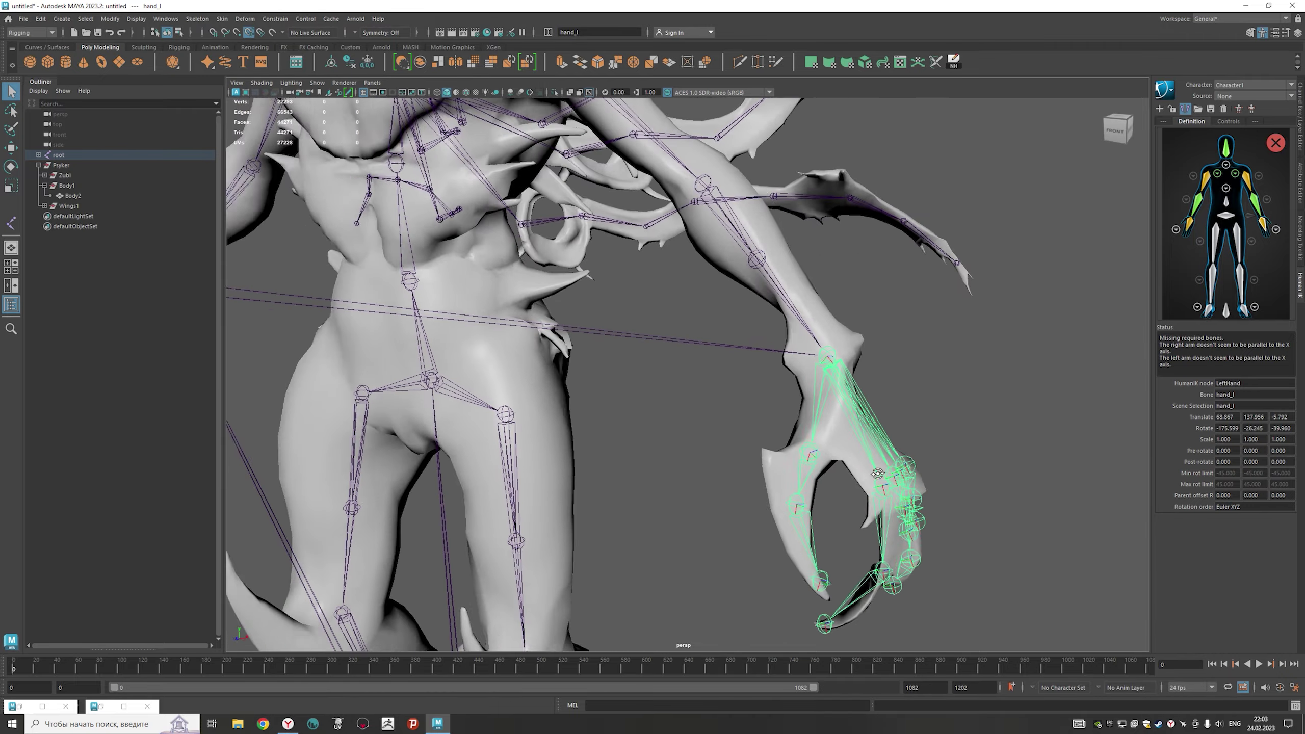
{"action": "scroll", "coordinate": [877, 473], "scroll_direction": "down", "scroll_amount": 3}
{"action": "scroll", "coordinate": [771, 466], "scroll_direction": "up", "scroll_amount": 3}
{"action": "left_click", "coordinate": [748, 472]}
{"action": "left_click", "coordinate": [1276, 229]}
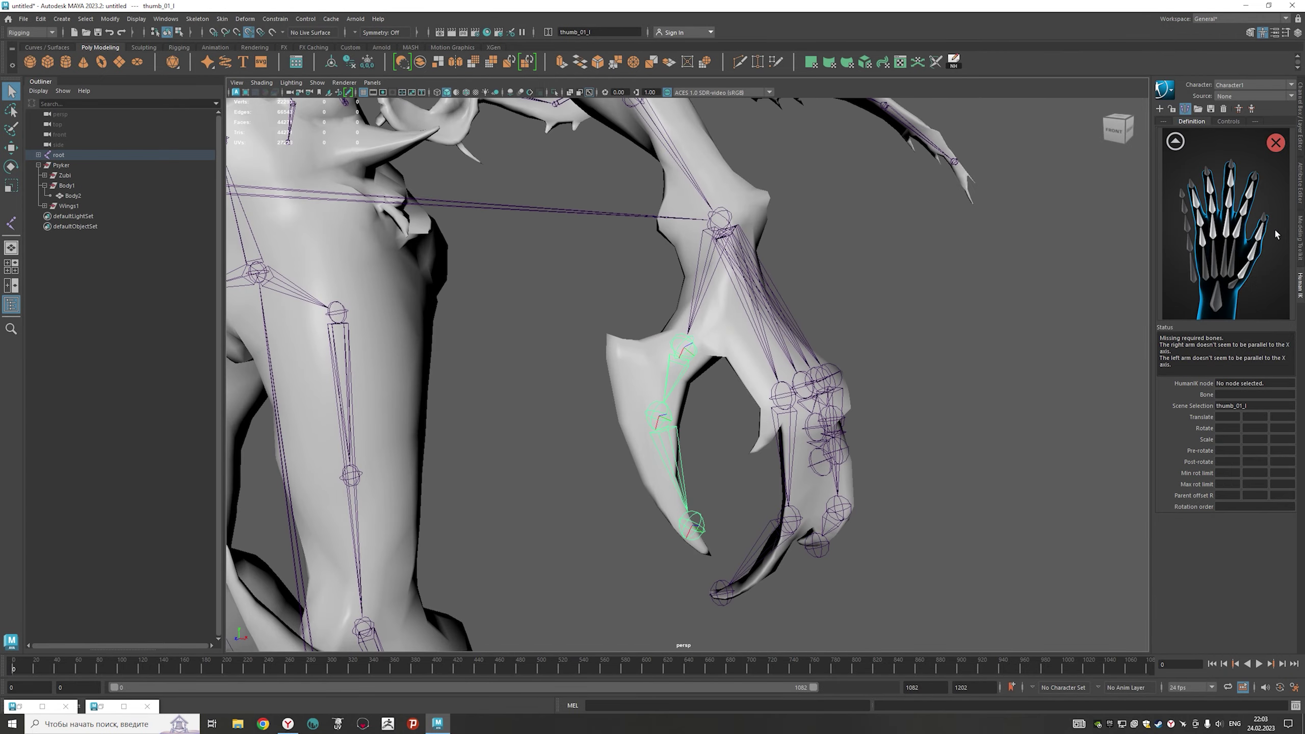
{"action": "left_click", "coordinate": [1244, 271]}
{"action": "left_click", "coordinate": [1258, 235]}
- Map the left index and middle finger chains
{"action": "mouse_move", "coordinate": [832, 489]}
{"action": "left_mouse_down", "text": "alt"}
{"action": "mouse_move", "coordinate": [932, 347]}
{"action": "mouse_move", "coordinate": [811, 303]}
{"action": "left_mouse_up", "text": "alt"}
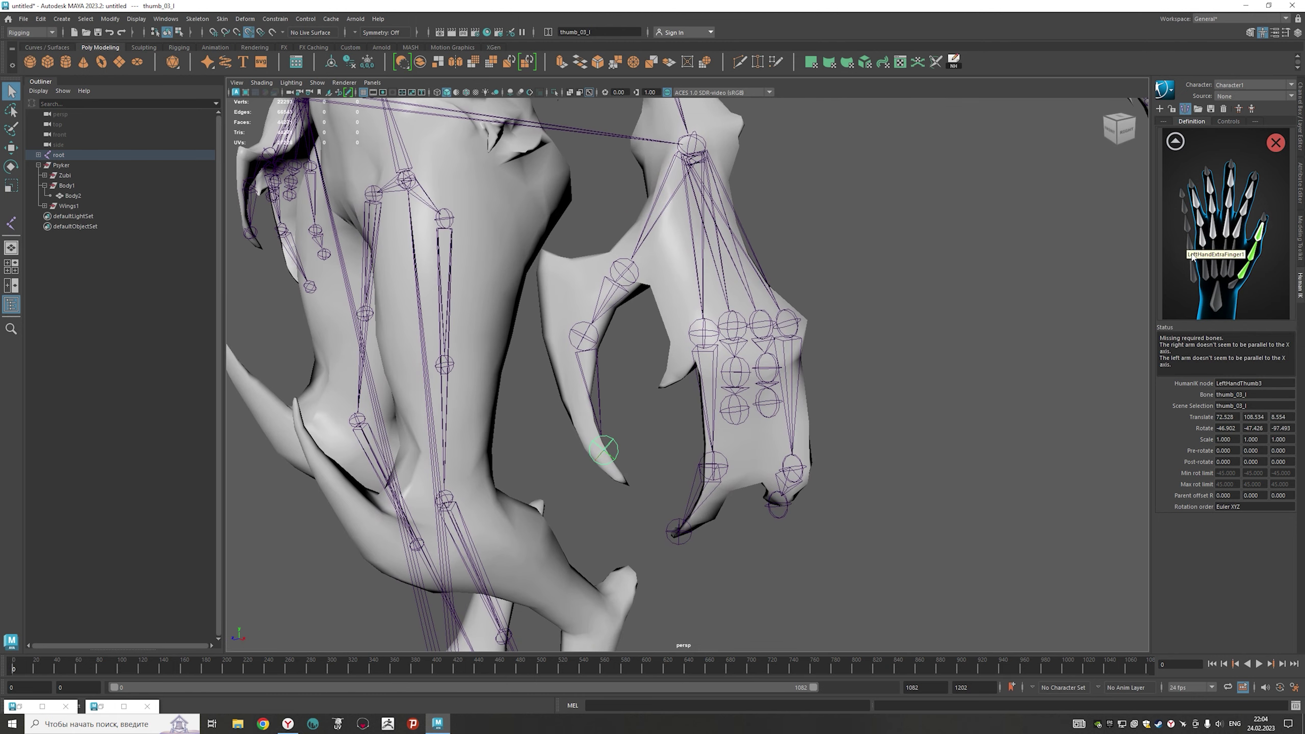
{"action": "left_click", "coordinate": [705, 334]}
{"action": "key", "text": "Down"}
{"action": "key", "text": "Down"}
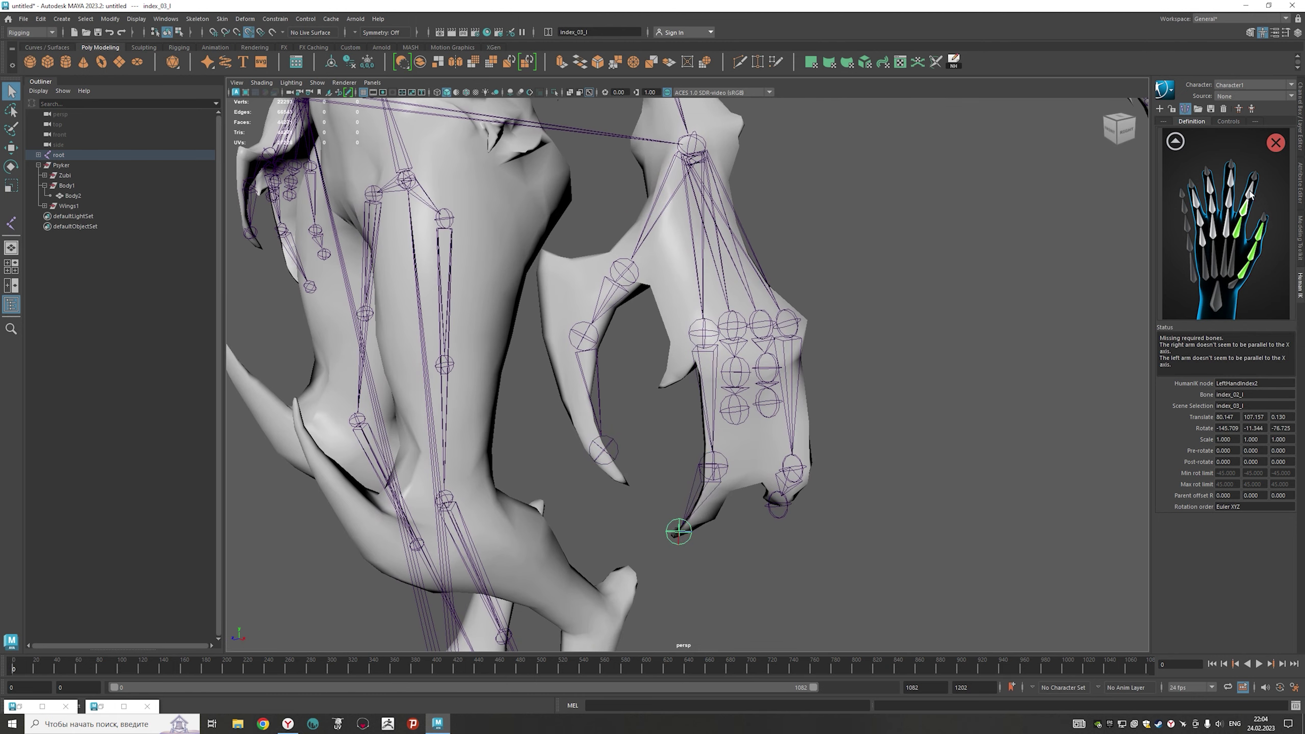
{"action": "left_click", "coordinate": [1227, 239]}
{"action": "key", "text": "Down"}
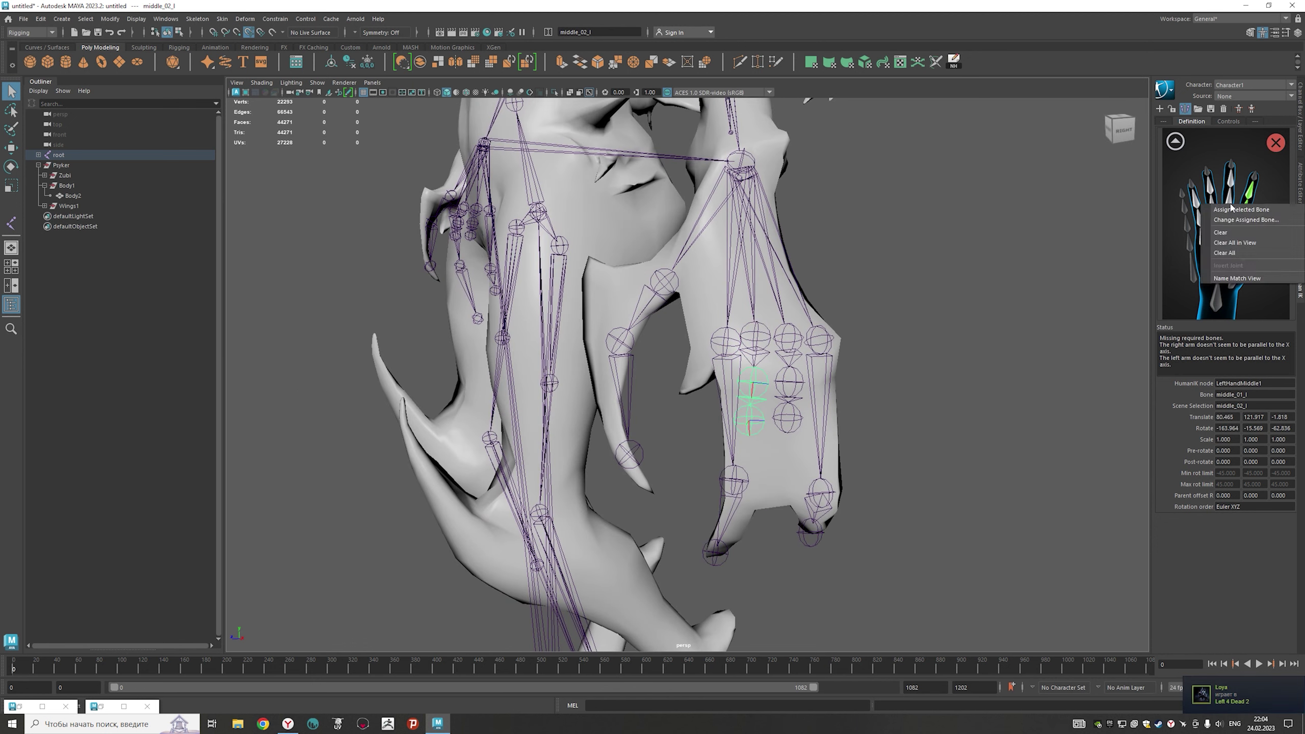
{"action": "key", "text": "Down"}
- Assign the left ring and pinky finger joints to their slots
{"action": "left_click", "coordinate": [787, 419]}
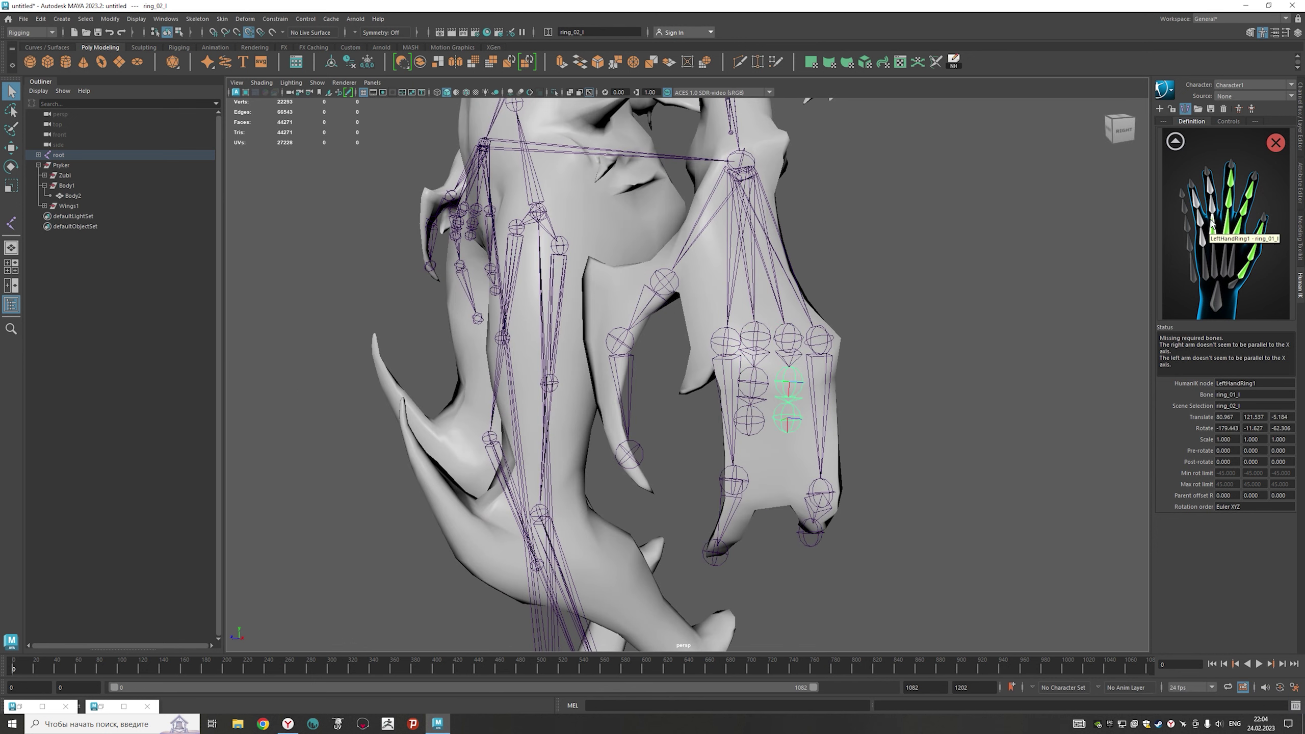
{"action": "right_click", "coordinate": [1213, 193]}
{"action": "left_click", "coordinate": [1226, 199]}
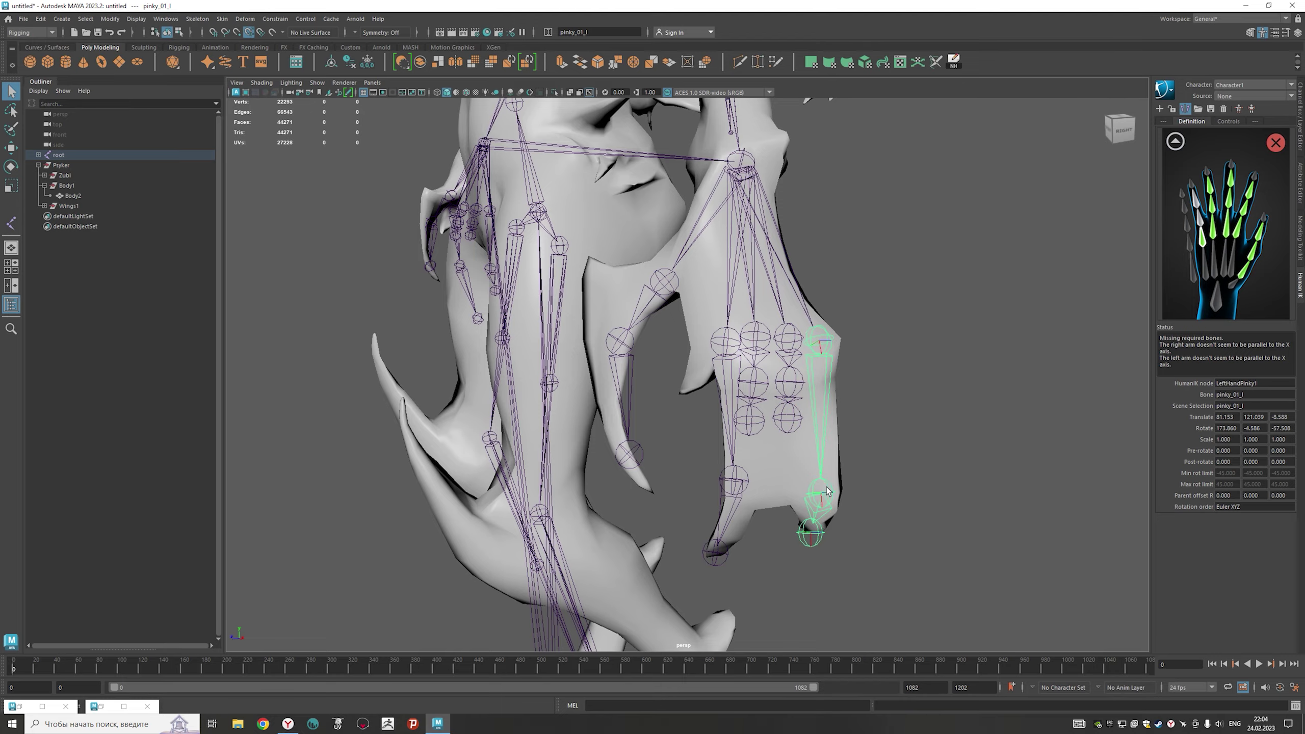
{"action": "left_click", "coordinate": [810, 532]}
{"action": "right_click", "coordinate": [1201, 208]}
{"action": "left_click", "coordinate": [1205, 208]}
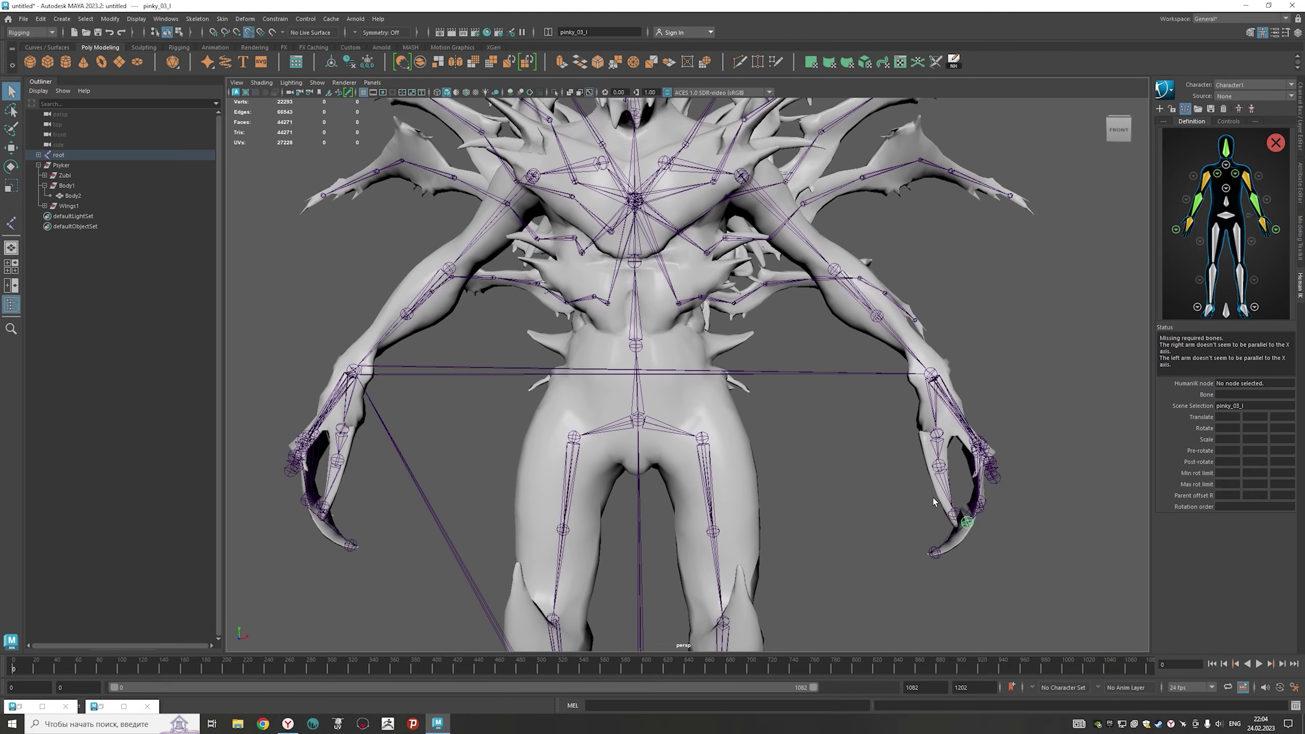
- Assign pelvis to the Hips slot and spine_01 to the Spine slot
{"action": "scroll", "coordinate": [756, 452], "scroll_direction": "up", "scroll_amount": 3}
{"action": "scroll", "coordinate": [822, 436], "scroll_direction": "up", "scroll_amount": 3}
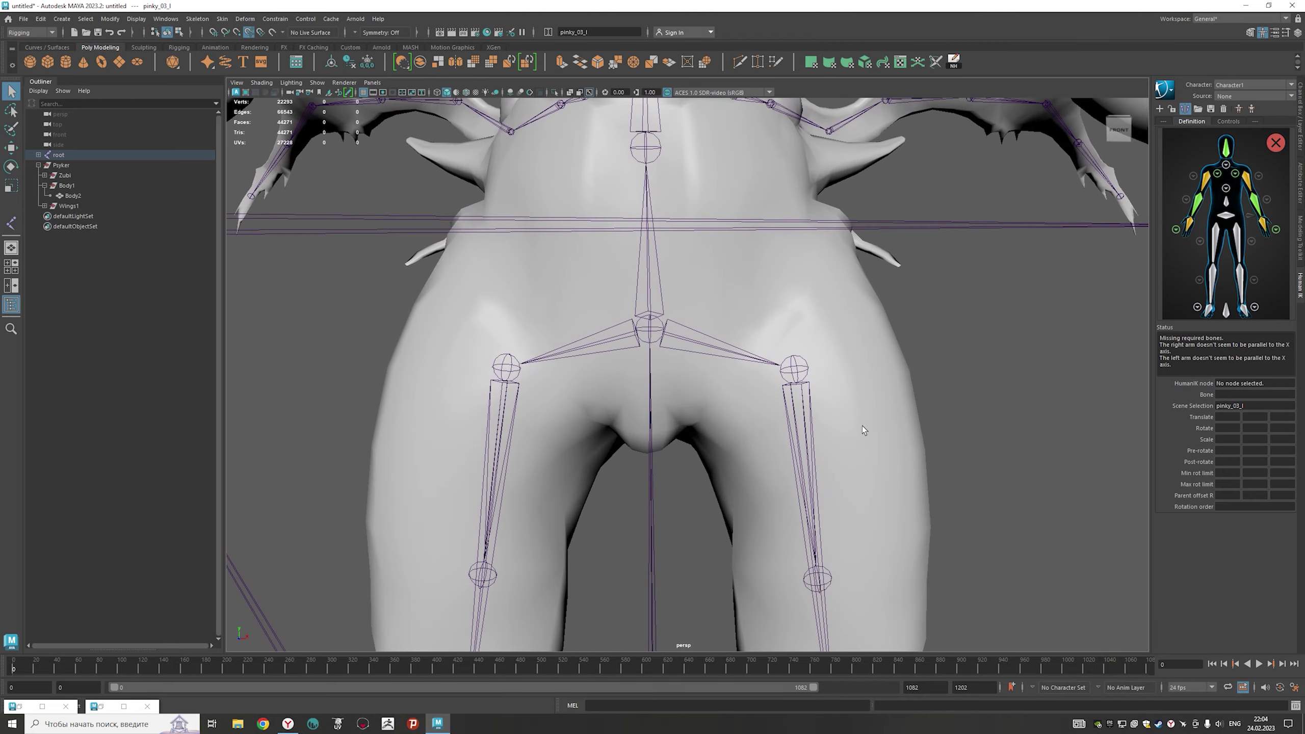
{"action": "left_click", "coordinate": [655, 334]}
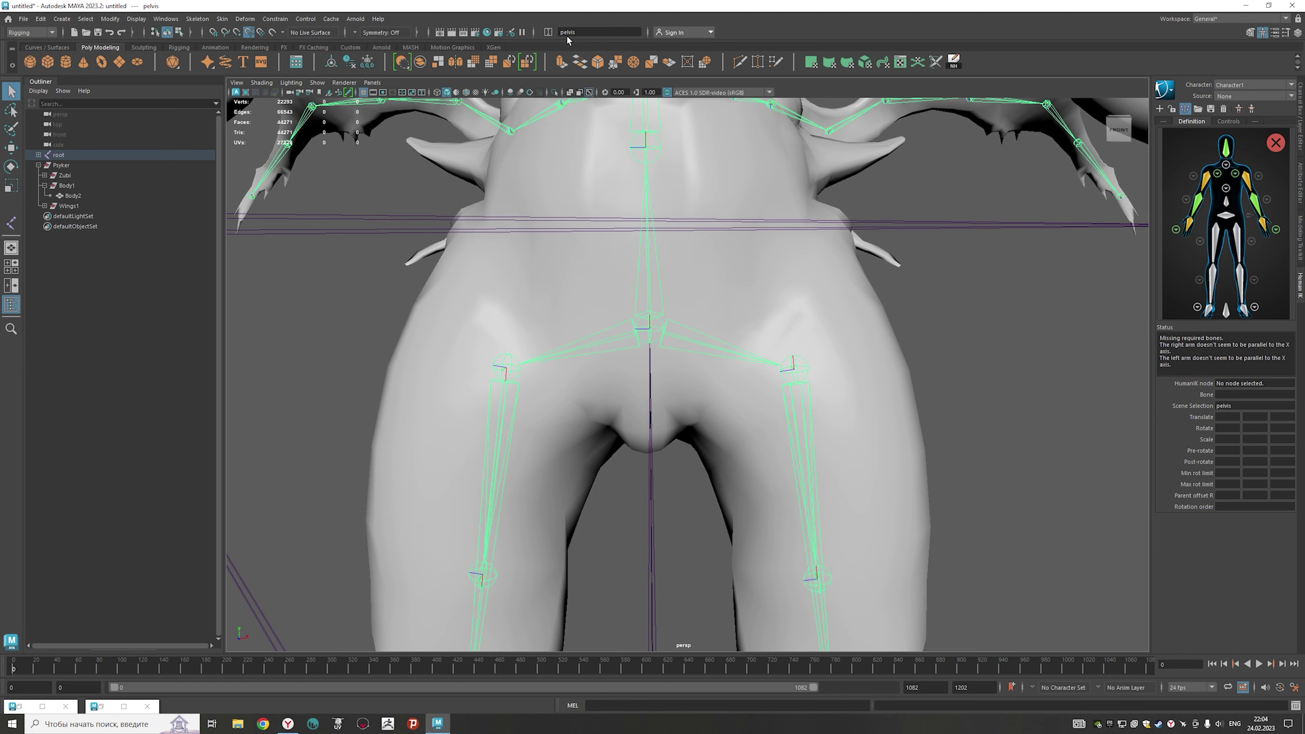
{"action": "right_click", "coordinate": [1226, 216]}
{"action": "left_click", "coordinate": [1249, 223]}
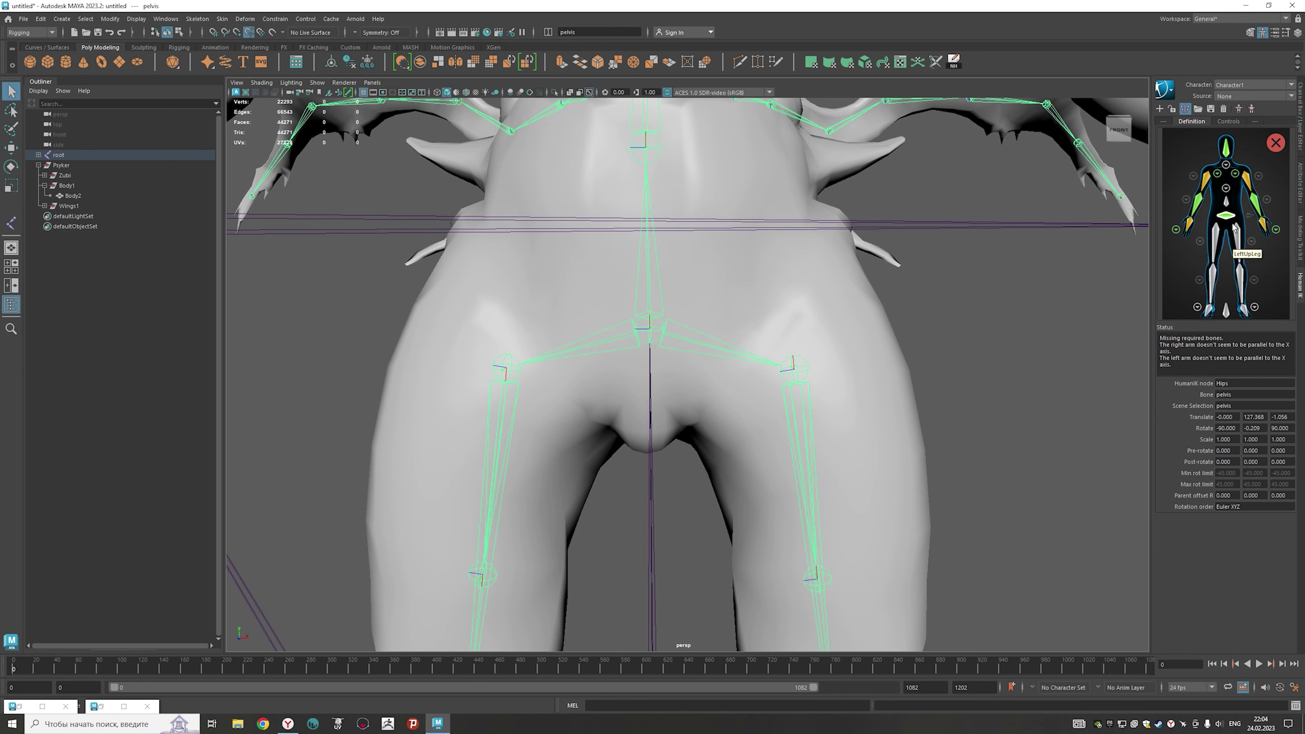
{"action": "middle_click_drag", "start_coordinate": [736, 340], "coordinate": [702, 383], "text": "alt"}
{"action": "left_click", "coordinate": [677, 343]}
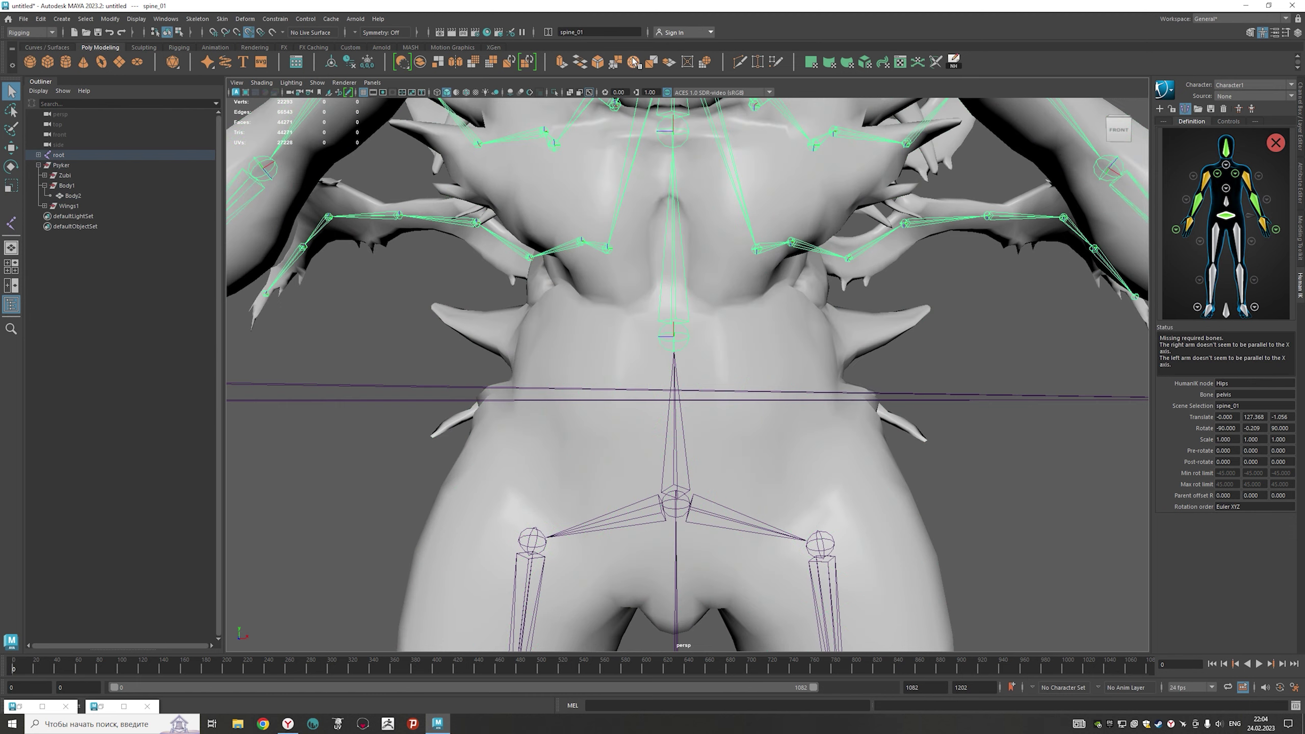
{"action": "right_click", "coordinate": [1226, 203]}
{"action": "left_click", "coordinate": [1248, 210]}
{"action": "key", "text": "f"}
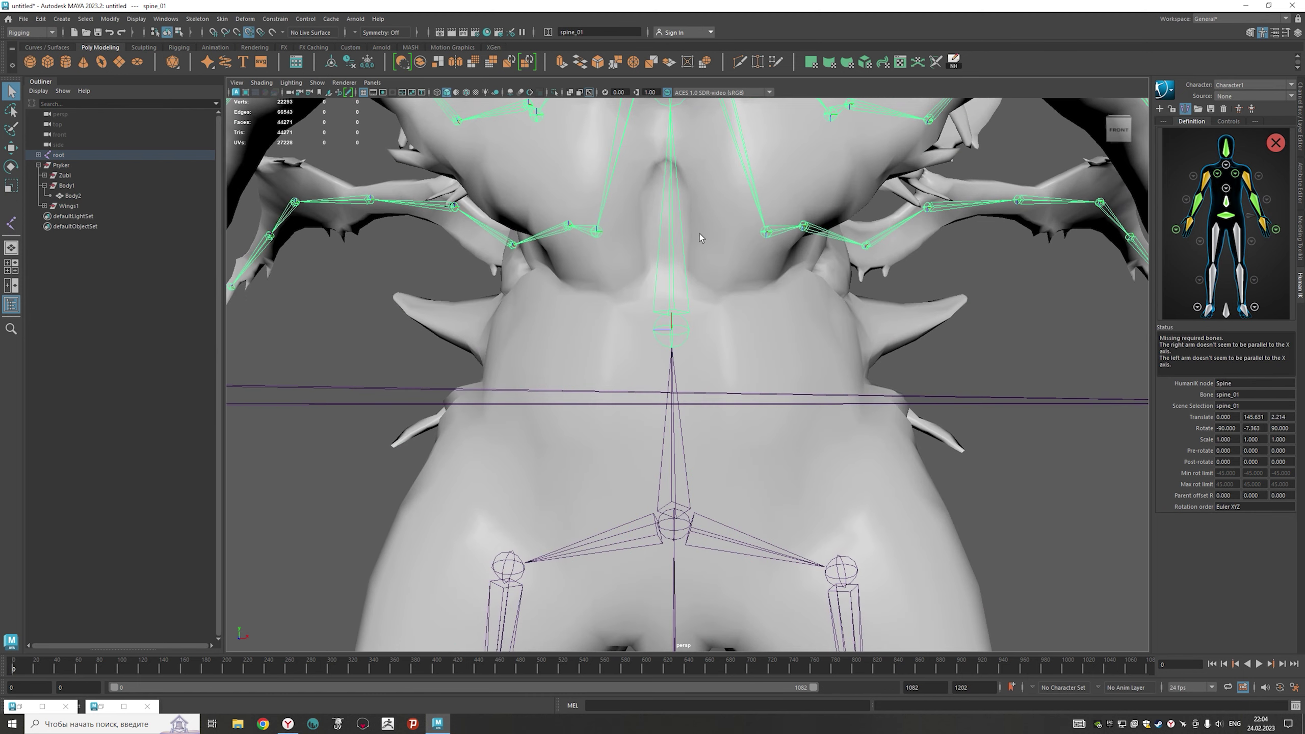
- Assign spine_02 to Spine1, then select spine_03 and neck_01
{"action": "left_click", "coordinate": [691, 394]}
{"action": "scroll", "coordinate": [691, 394], "scroll_direction": "down", "scroll_amount": 3}
{"action": "left_click", "coordinate": [1228, 190]}
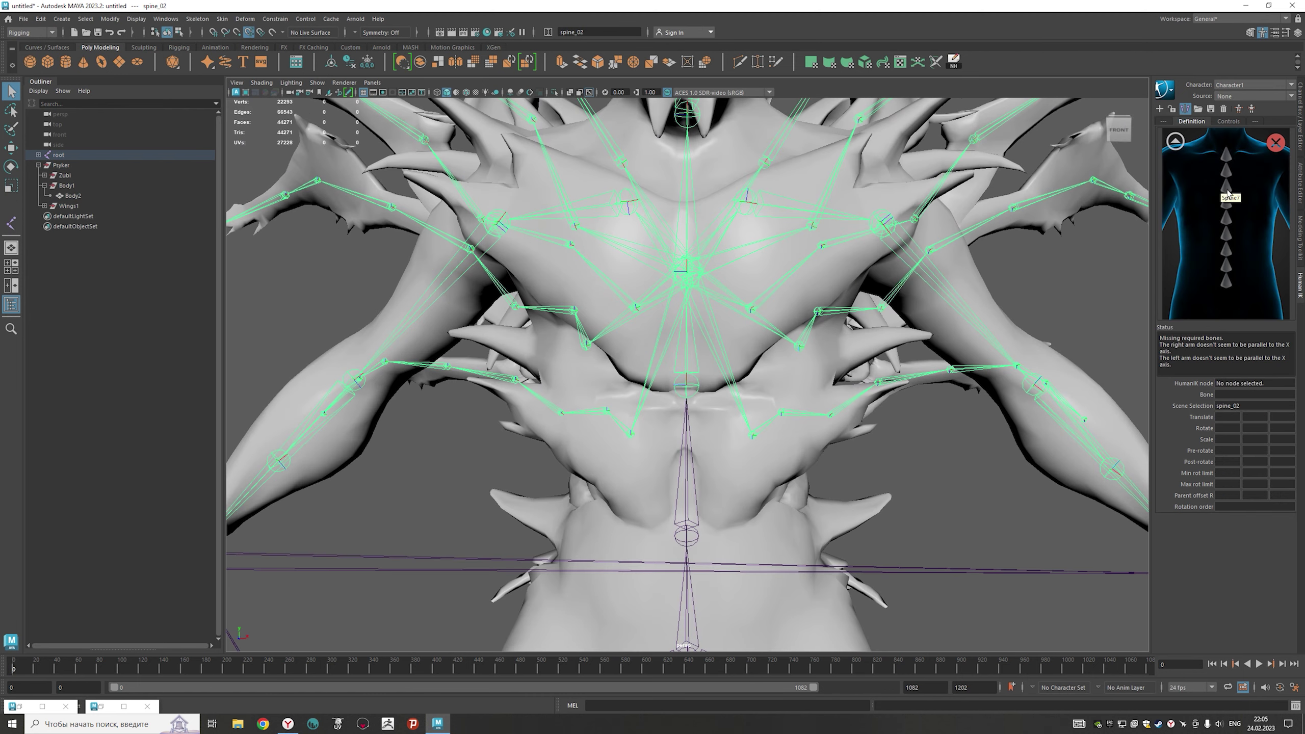
{"action": "right_click", "coordinate": [1228, 288]}
{"action": "left_click", "coordinate": [1228, 291]}
{"action": "left_click", "coordinate": [688, 275]}
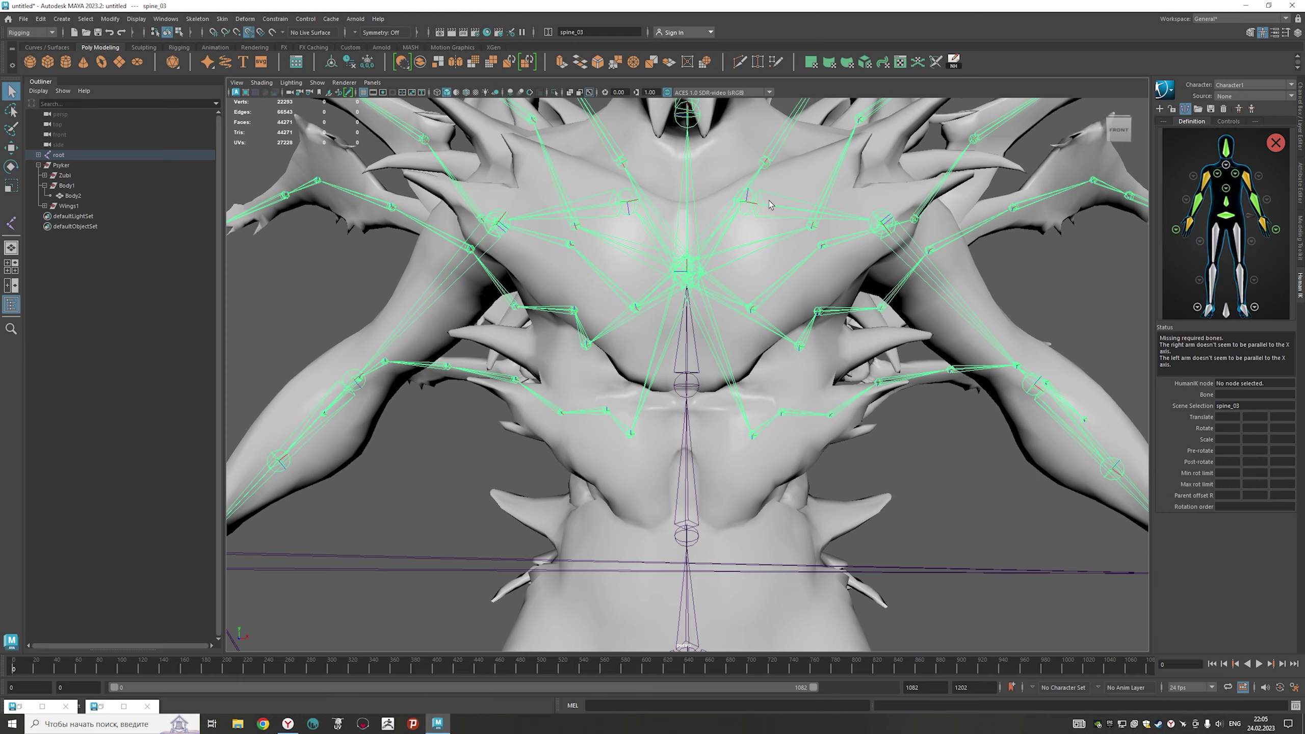
{"action": "mouse_move", "coordinate": [762, 228]}
{"action": "left_mouse_down", "text": "alt"}
{"action": "mouse_move", "coordinate": [718, 385]}
{"action": "mouse_move", "coordinate": [699, 355]}
{"action": "left_mouse_up", "text": "alt"}
{"action": "left_click", "coordinate": [691, 334]}
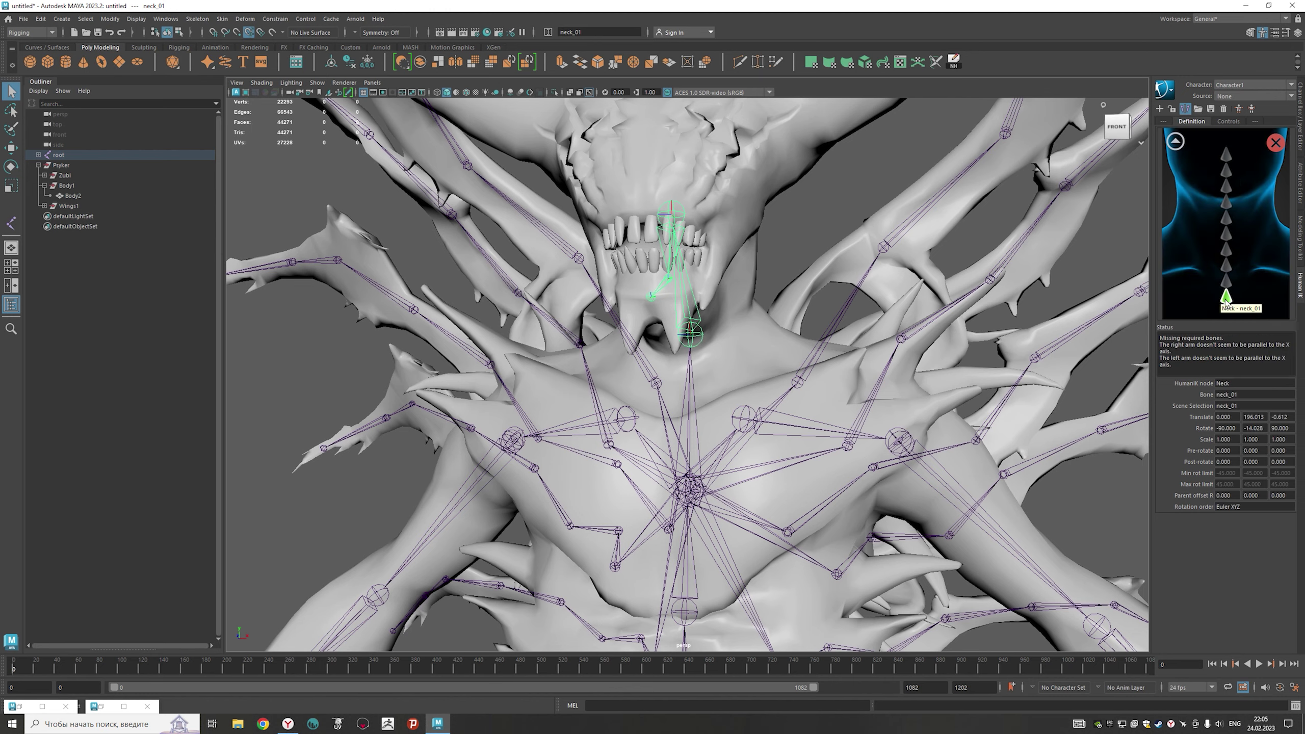
- Select thigh_l and assign calf_l to the left leg slot
{"action": "scroll", "coordinate": [942, 459], "scroll_direction": "down", "scroll_amount": 5}
{"action": "middle_click_drag", "start_coordinate": [941, 460], "coordinate": [925, 308], "text": "alt"}
{"action": "scroll", "coordinate": [925, 308], "scroll_direction": "up", "scroll_amount": 4}
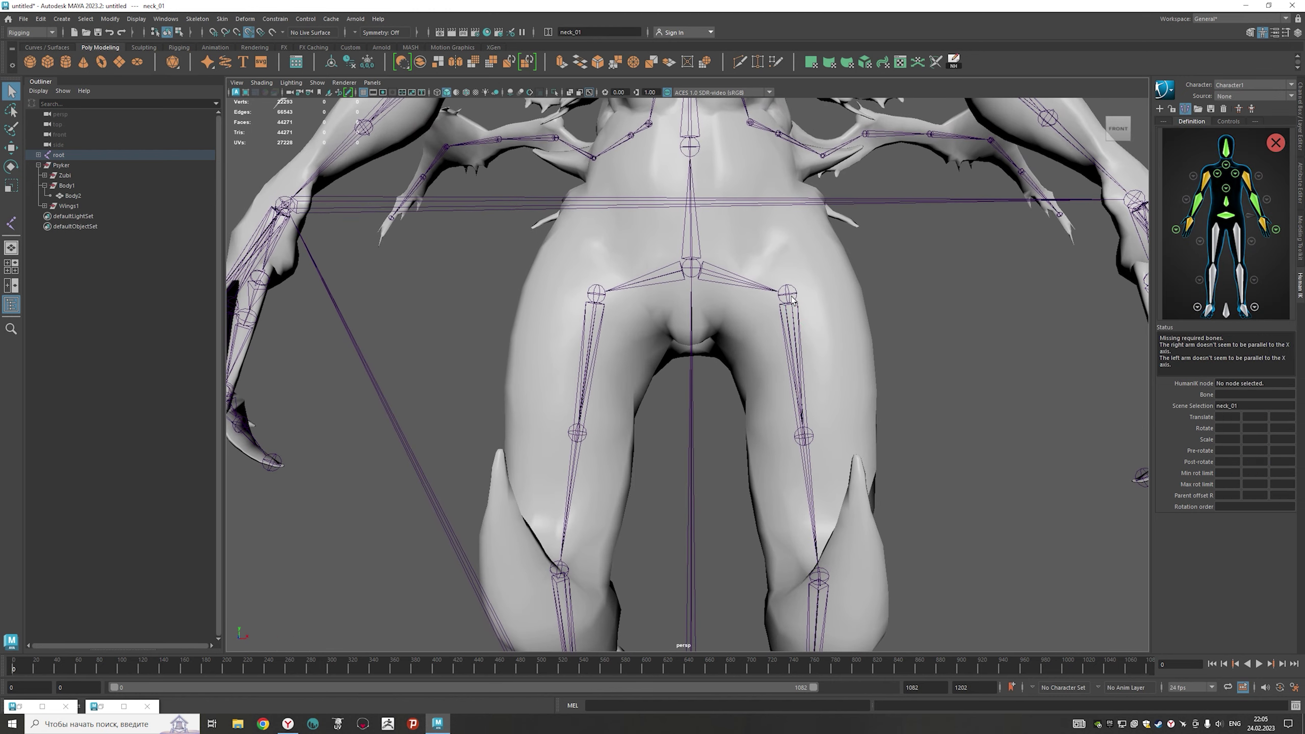
{"action": "left_click", "coordinate": [784, 291]}
{"action": "right_click_drag", "start_coordinate": [1238, 242], "coordinate": [1261, 251]}
{"action": "scroll", "coordinate": [853, 510], "scroll_direction": "down", "scroll_amount": 3}
{"action": "scroll", "coordinate": [761, 373], "scroll_direction": "up", "scroll_amount": 3}
{"action": "left_click", "coordinate": [753, 366]}
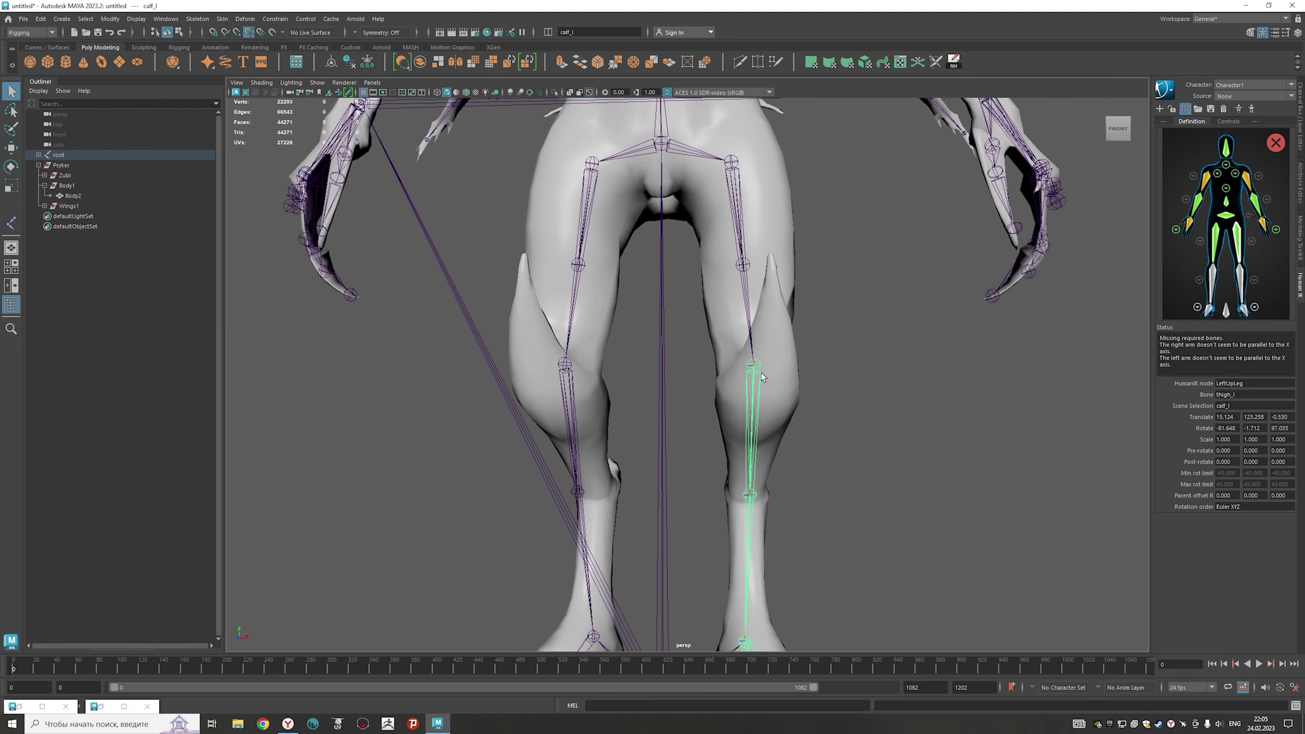
{"action": "right_click", "coordinate": [1241, 284]}
{"action": "left_click", "coordinate": [1241, 287]}
- Assign foot_l to the LeftFoot slot
{"action": "middle_click_drag", "start_coordinate": [868, 509], "coordinate": [862, 280], "text": "alt"}
{"action": "scroll", "coordinate": [861, 280], "scroll_direction": "up", "scroll_amount": 3}
{"action": "left_click", "coordinate": [719, 424]}
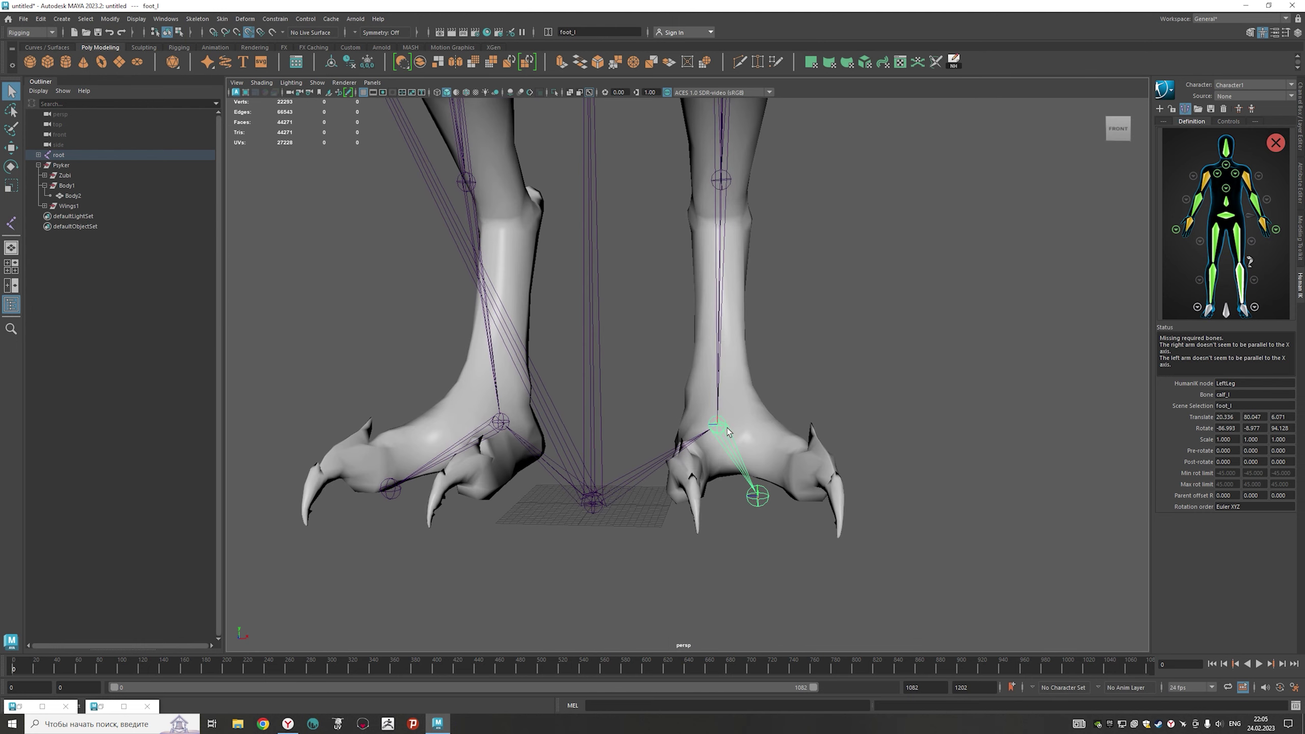
{"action": "right_click", "coordinate": [1243, 307]}
{"action": "left_click", "coordinate": [1248, 315]}
- Assign the root joint as the Reference and clear the selection
{"action": "left_click", "coordinate": [595, 510]}
{"action": "left_click_drag", "start_coordinate": [596, 510], "coordinate": [618, 75], "text": "alt"}
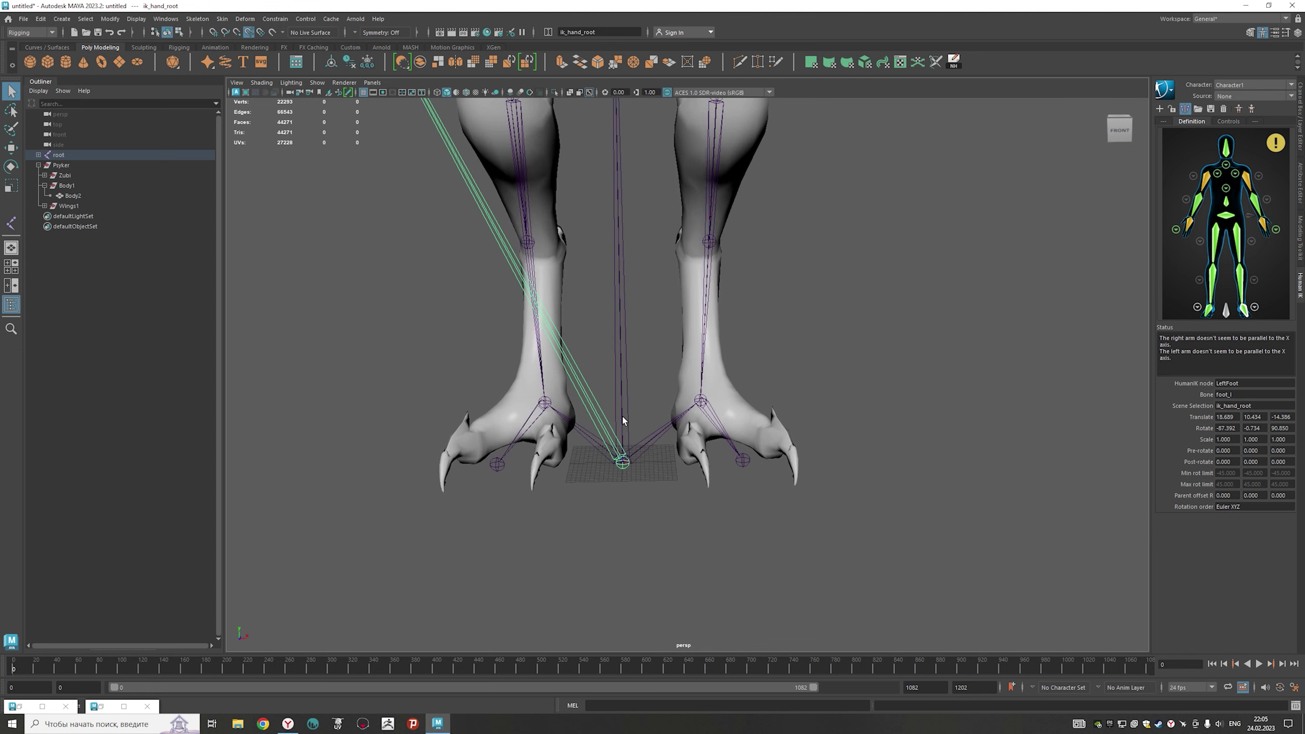
{"action": "right_click", "coordinate": [1226, 315]}
{"action": "left_click", "coordinate": [1233, 322]}
{"action": "scroll", "coordinate": [905, 411], "scroll_direction": "down", "scroll_amount": 2}
{"action": "scroll", "coordinate": [828, 406], "scroll_direction": "down", "scroll_amount": 3}
{"action": "scroll", "coordinate": [789, 396], "scroll_direction": "down", "scroll_amount": 3}
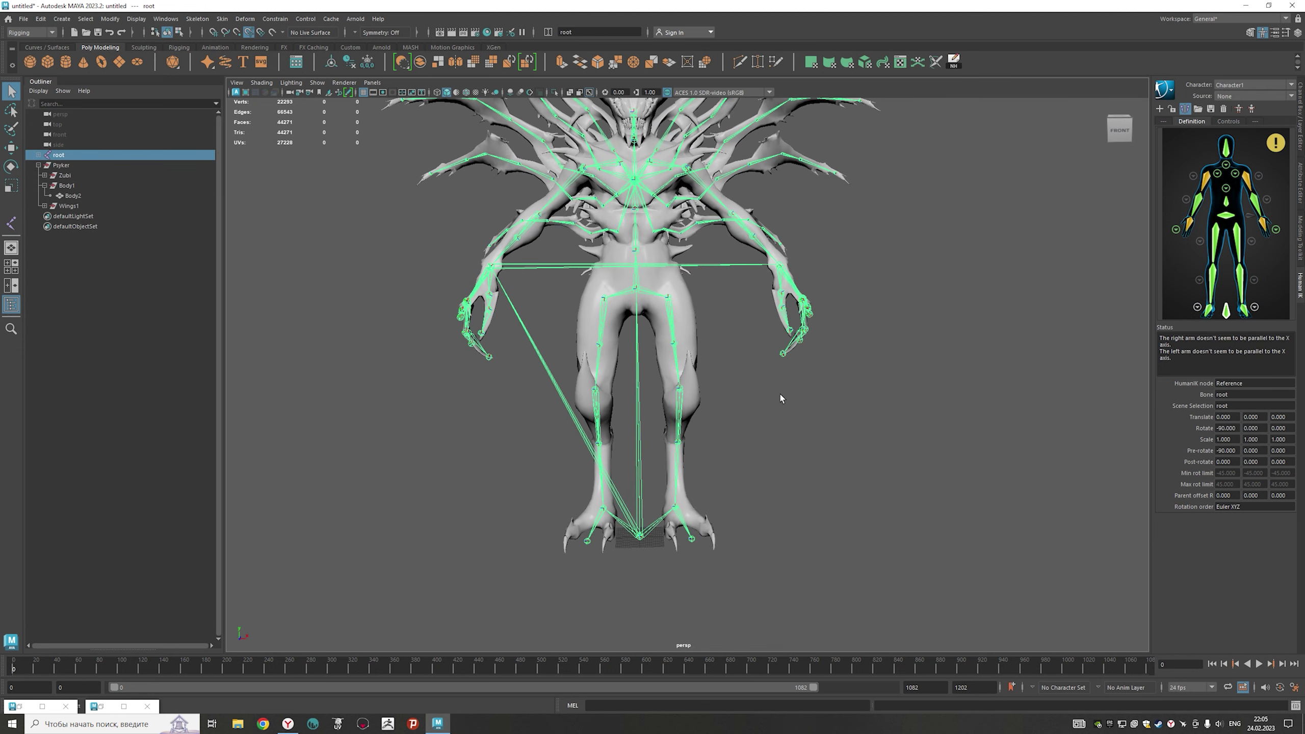
{"action": "scroll", "coordinate": [801, 404], "scroll_direction": "down", "scroll_amount": 2}
{"action": "scroll", "coordinate": [837, 431], "scroll_direction": "down", "scroll_amount": 1}
{"action": "left_click", "coordinate": [837, 425]}
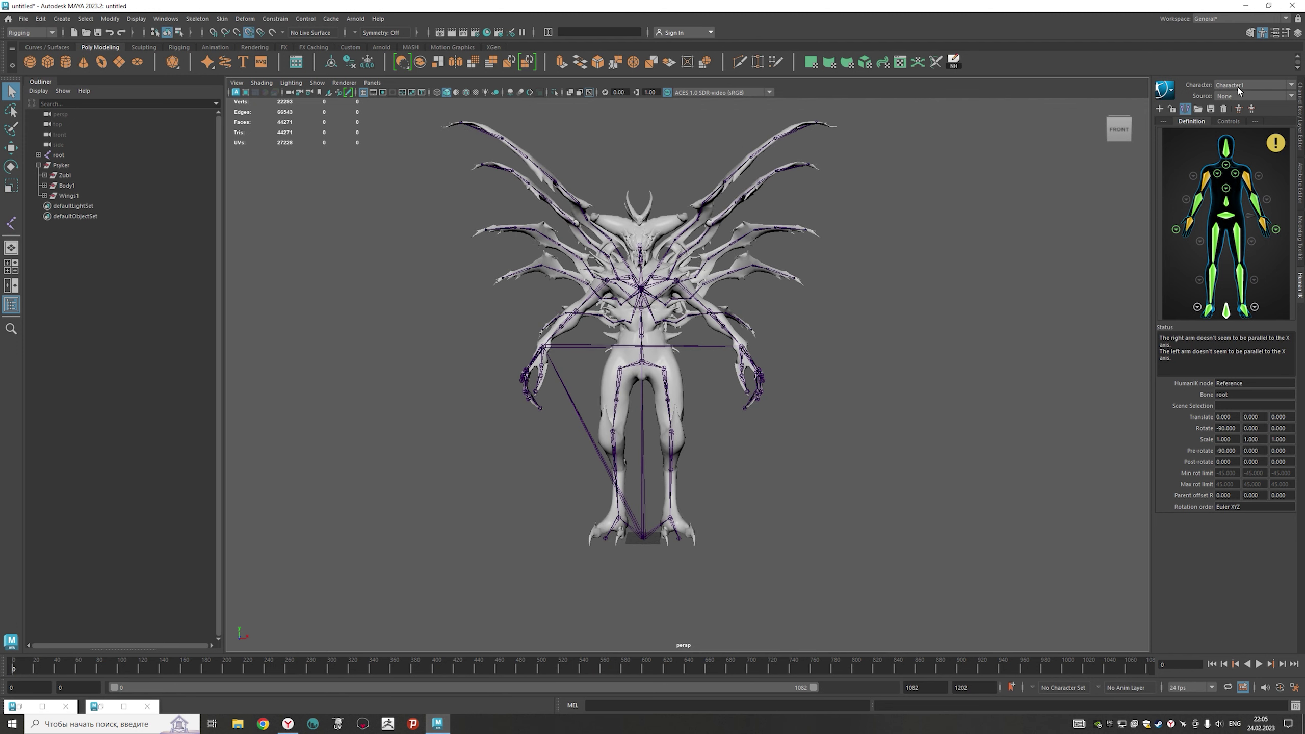
- Lock the HumanIK skeleton definition and generate a control rig for Character1
{"action": "left_click", "coordinate": [1171, 110]}
{"action": "left_click", "coordinate": [1290, 98]}
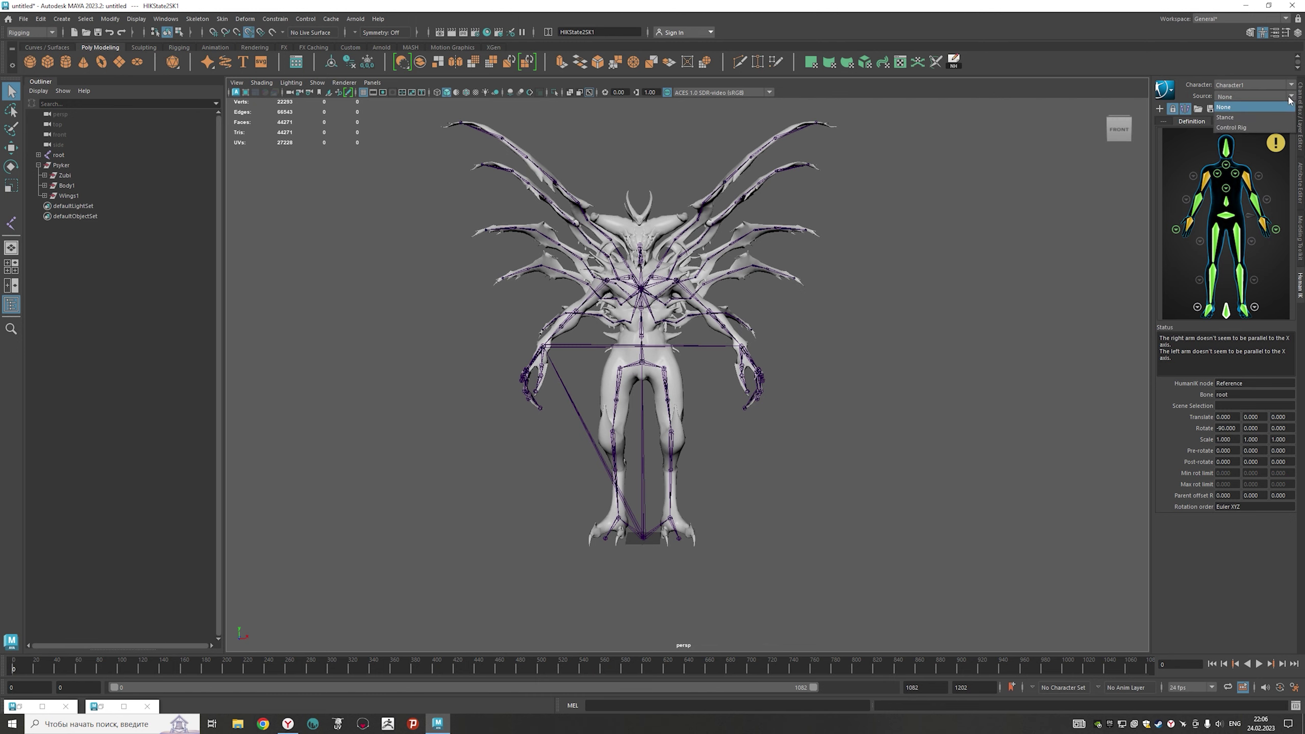
{"action": "left_click", "coordinate": [1247, 129]}
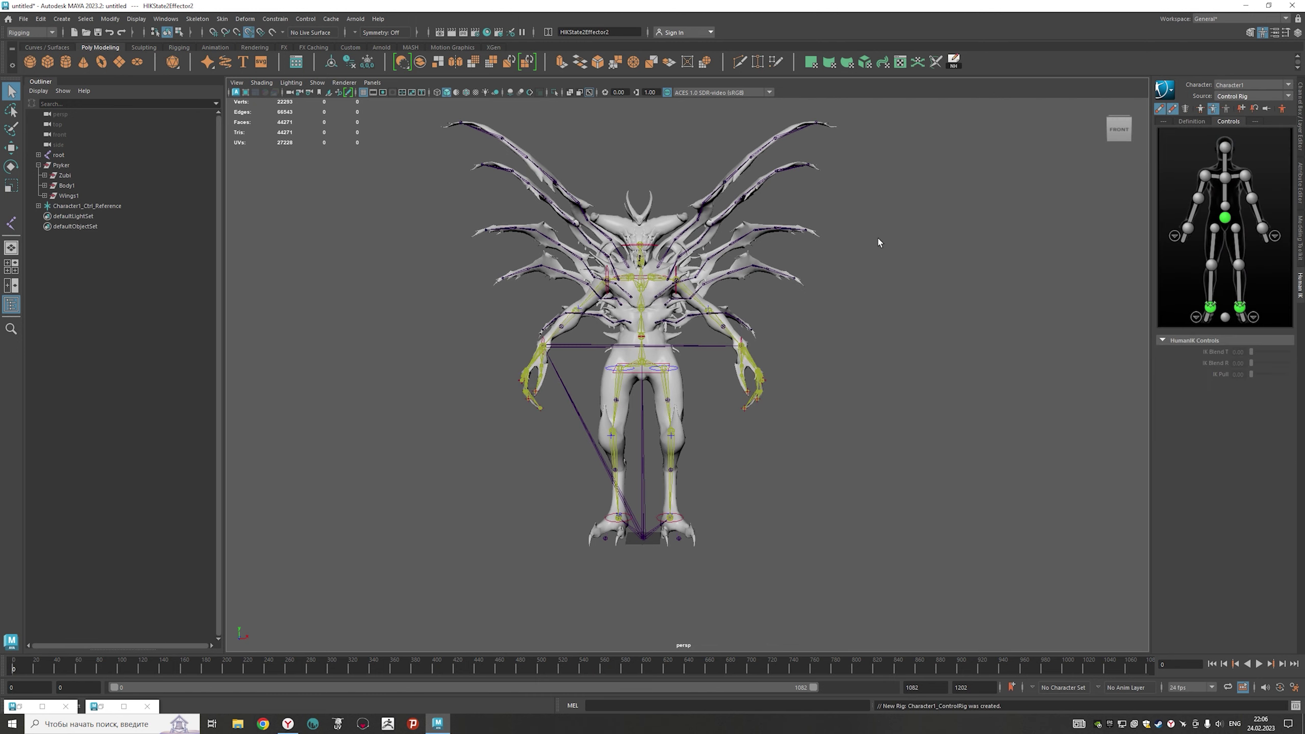
- Rotate the left shoulder effector upward to test the Character1_Ctrl_Reference rig
{"action": "left_click_drag", "start_coordinate": [878, 243], "coordinate": [701, 278], "text": "alt"}
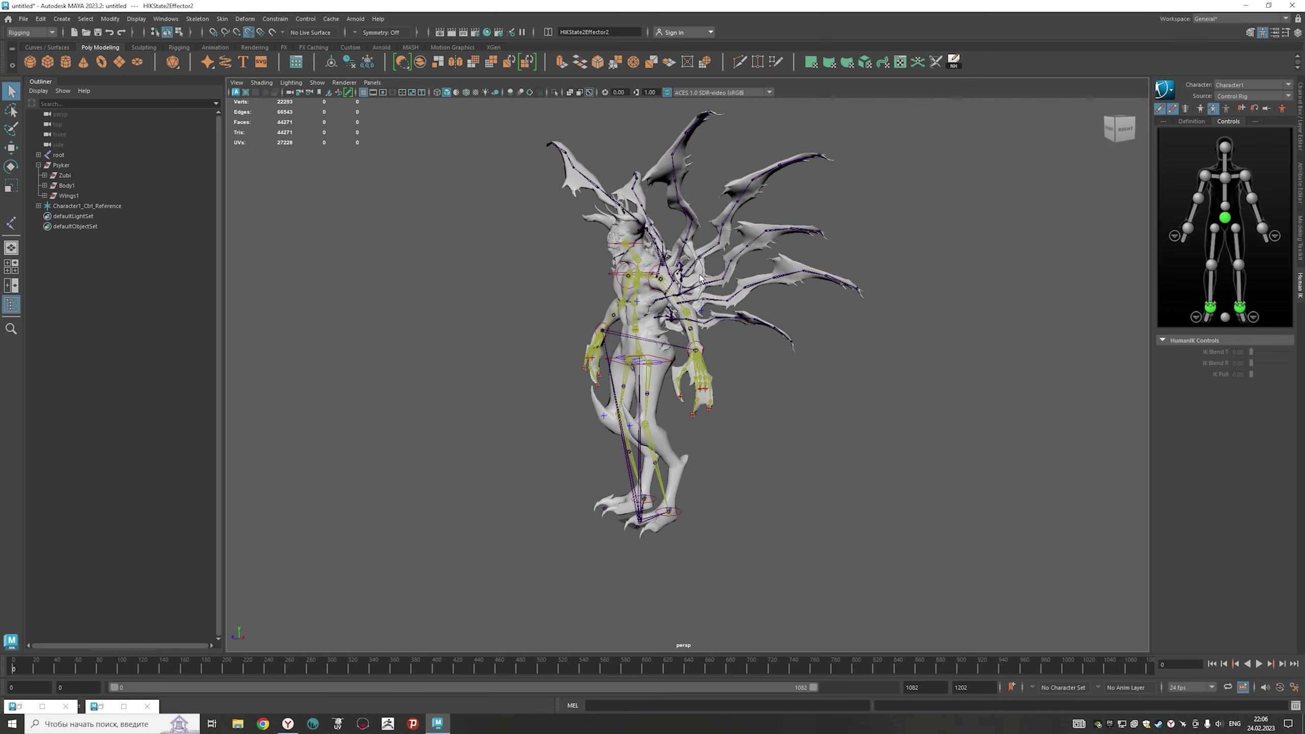
{"action": "left_click", "coordinate": [119, 210]}
{"action": "left_click_drag", "start_coordinate": [384, 291], "coordinate": [465, 296], "text": "alt"}
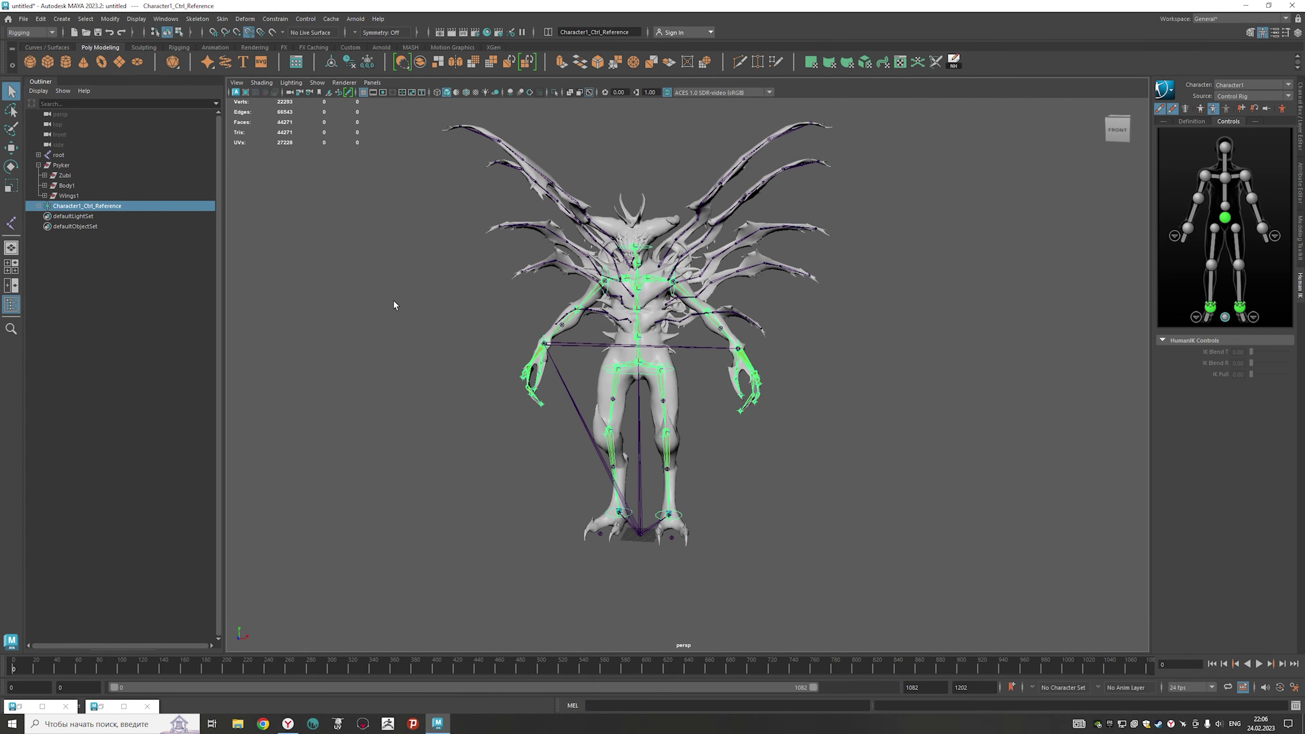
{"action": "left_click", "coordinate": [438, 308]}
{"action": "left_click", "coordinate": [1244, 177]}
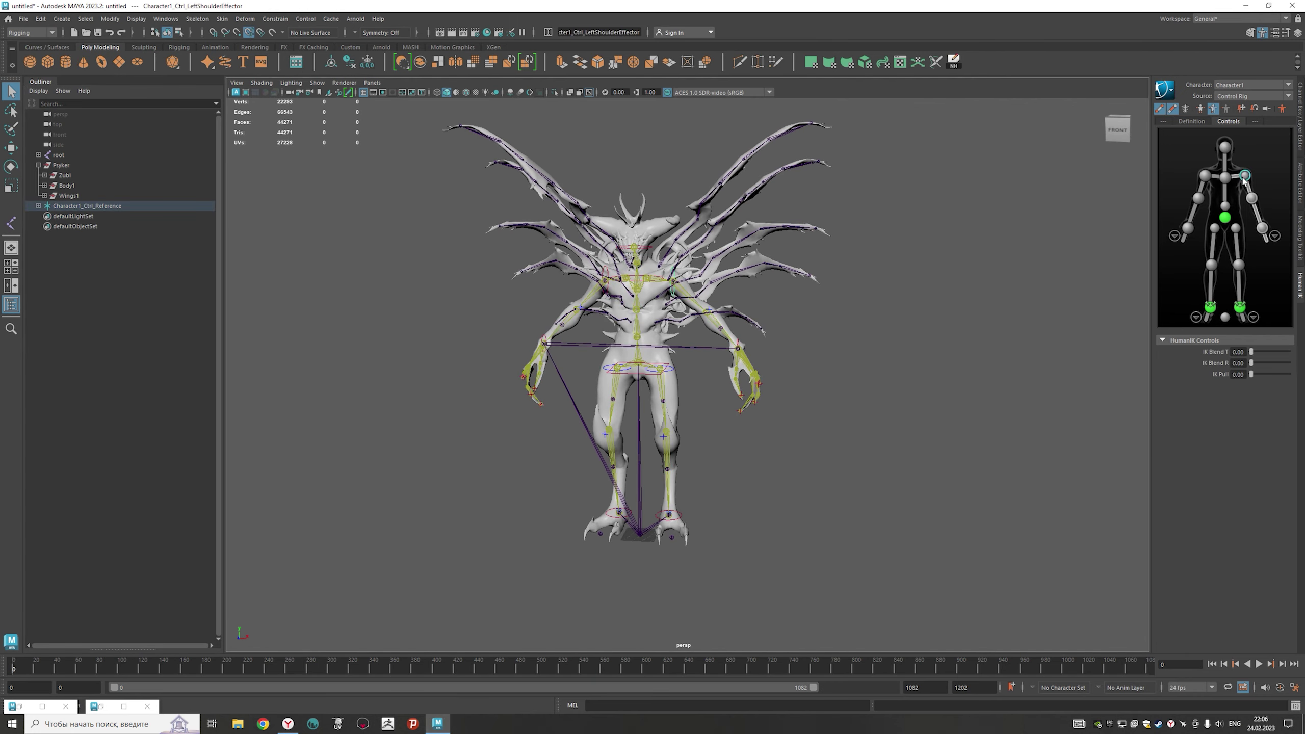
{"action": "left_click", "coordinate": [11, 166]}
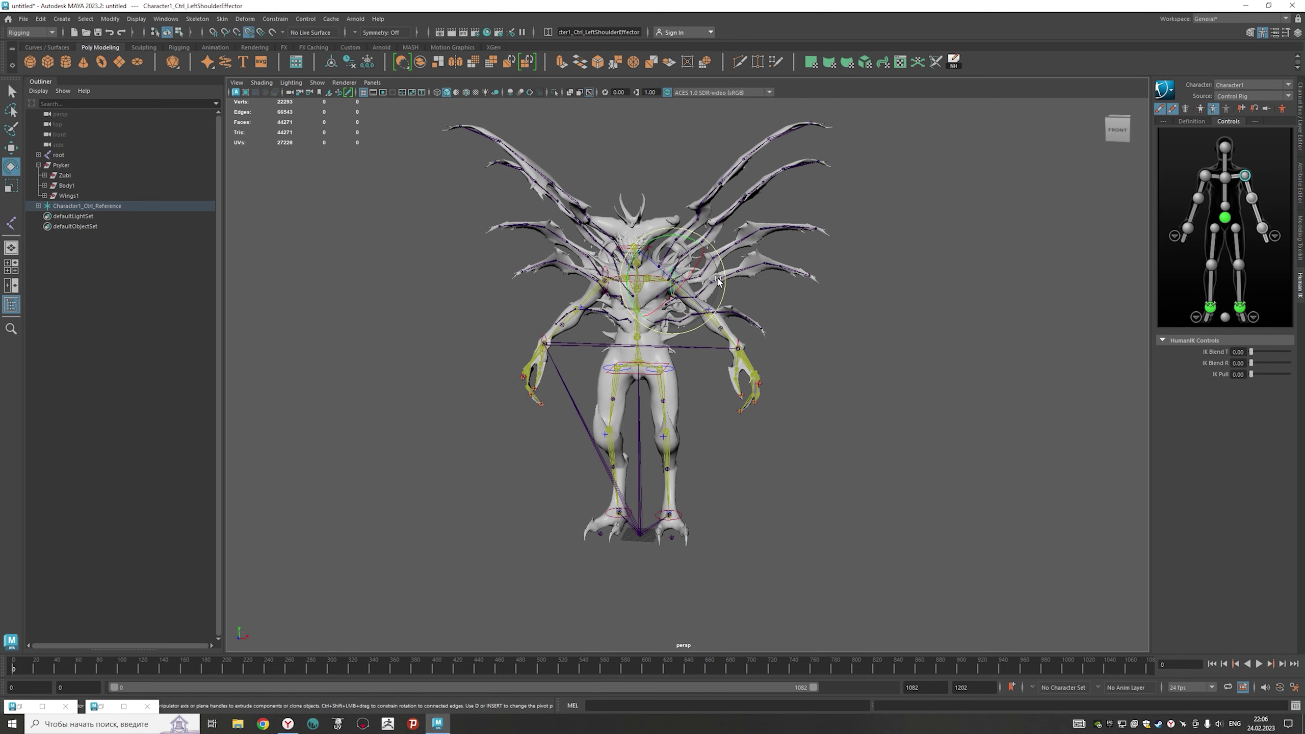
{"action": "left_click_drag", "start_coordinate": [714, 283], "coordinate": [682, 235]}
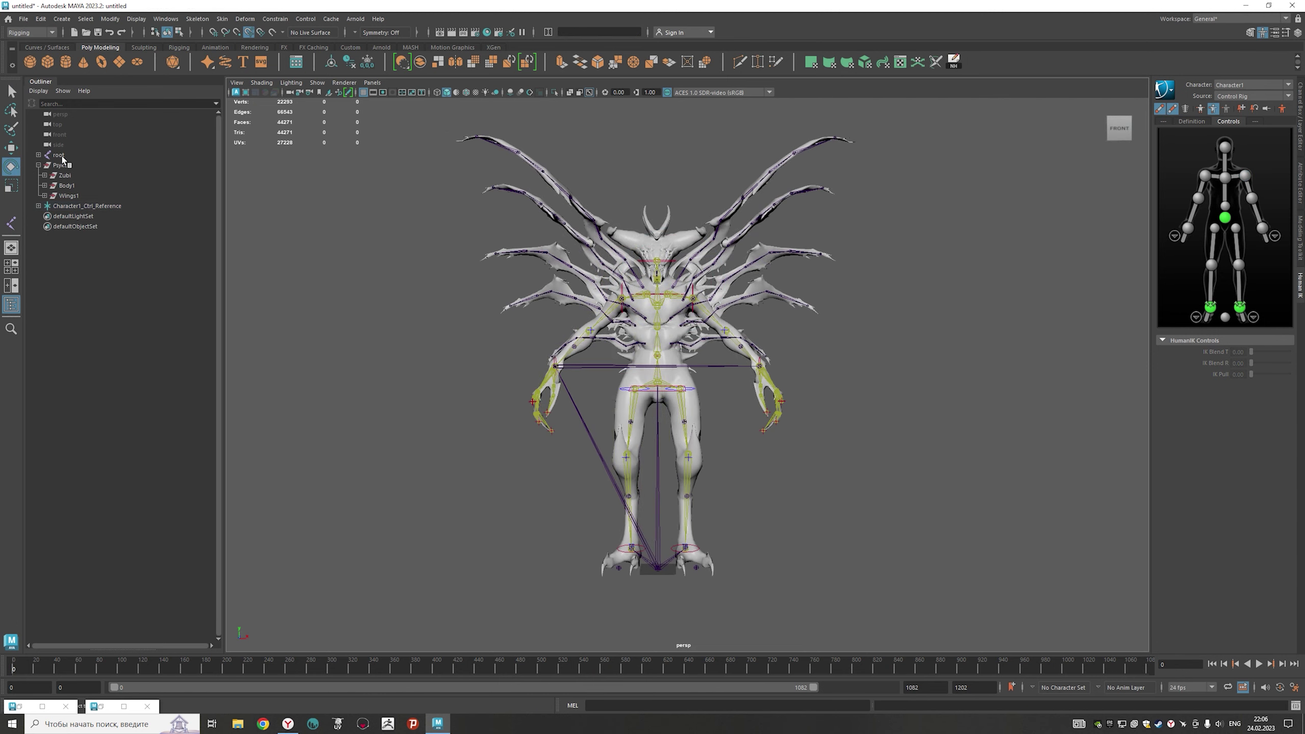
{"action": "left_click", "coordinate": [59, 155]}
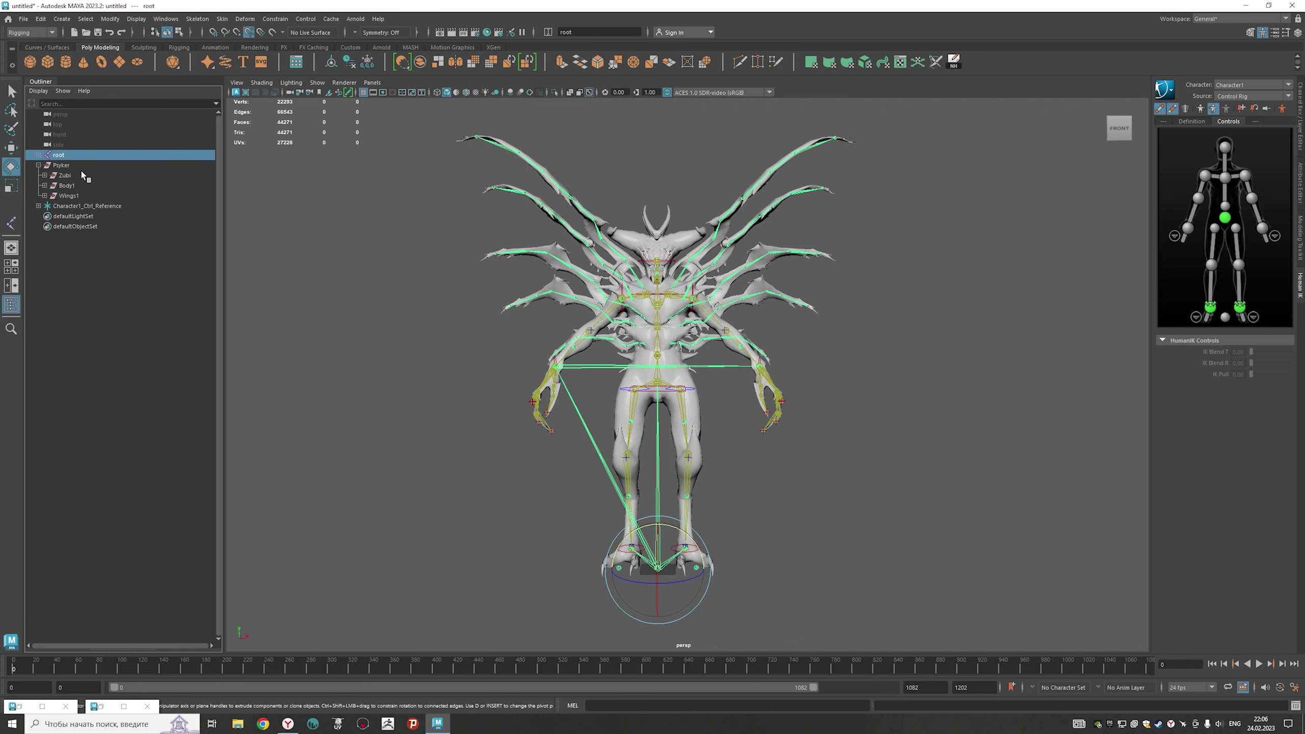
- Smooth-bind the Psyker's Zubi, Body1 and Wings1 meshes to root with adjusted max influences
{"action": "left_click", "coordinate": [81, 206], "text": "ctrl"}
{"action": "left_click", "coordinate": [62, 165], "text": "ctrl"}
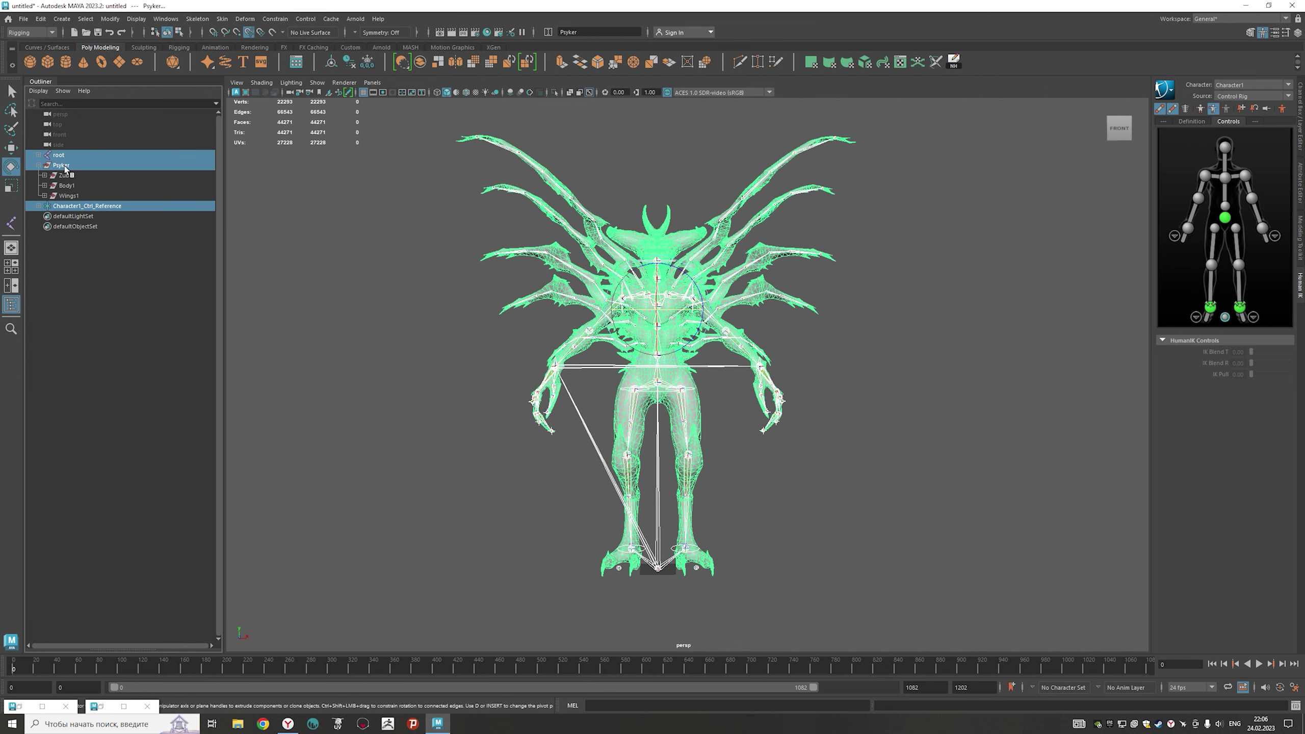
{"action": "left_click", "coordinate": [70, 194], "text": "ctrl"}
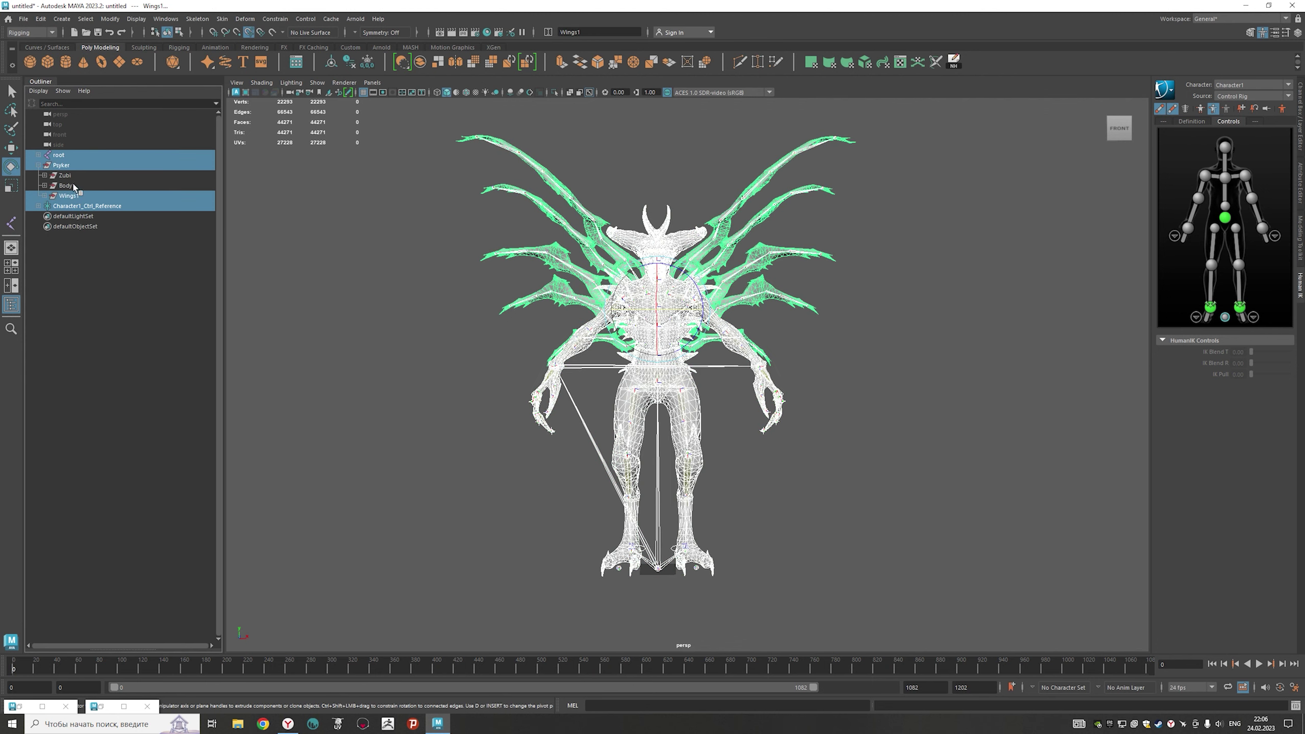
{"action": "left_click", "coordinate": [221, 19]}
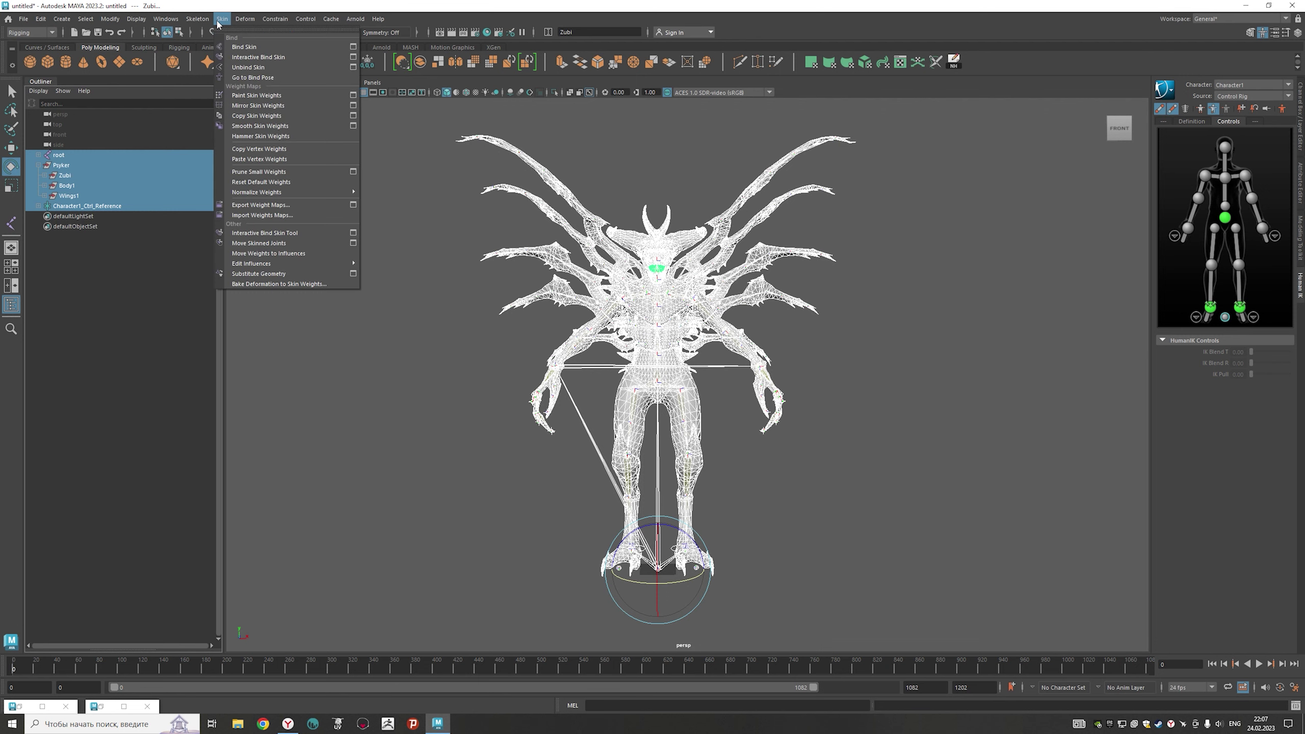
{"action": "left_click", "coordinate": [353, 47]}
{"action": "left_click", "coordinate": [377, 343]}
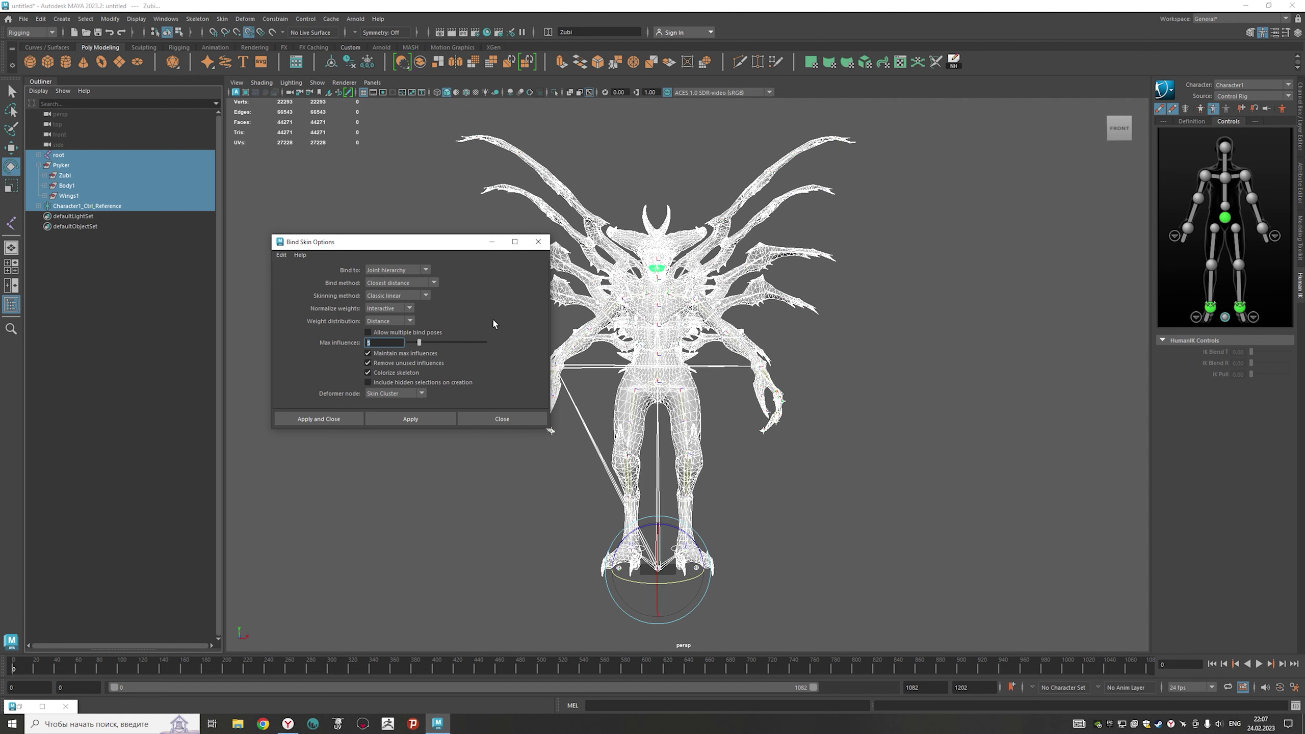
{"action": "left_click", "coordinate": [400, 422]}
{"action": "left_click", "coordinate": [538, 242]}
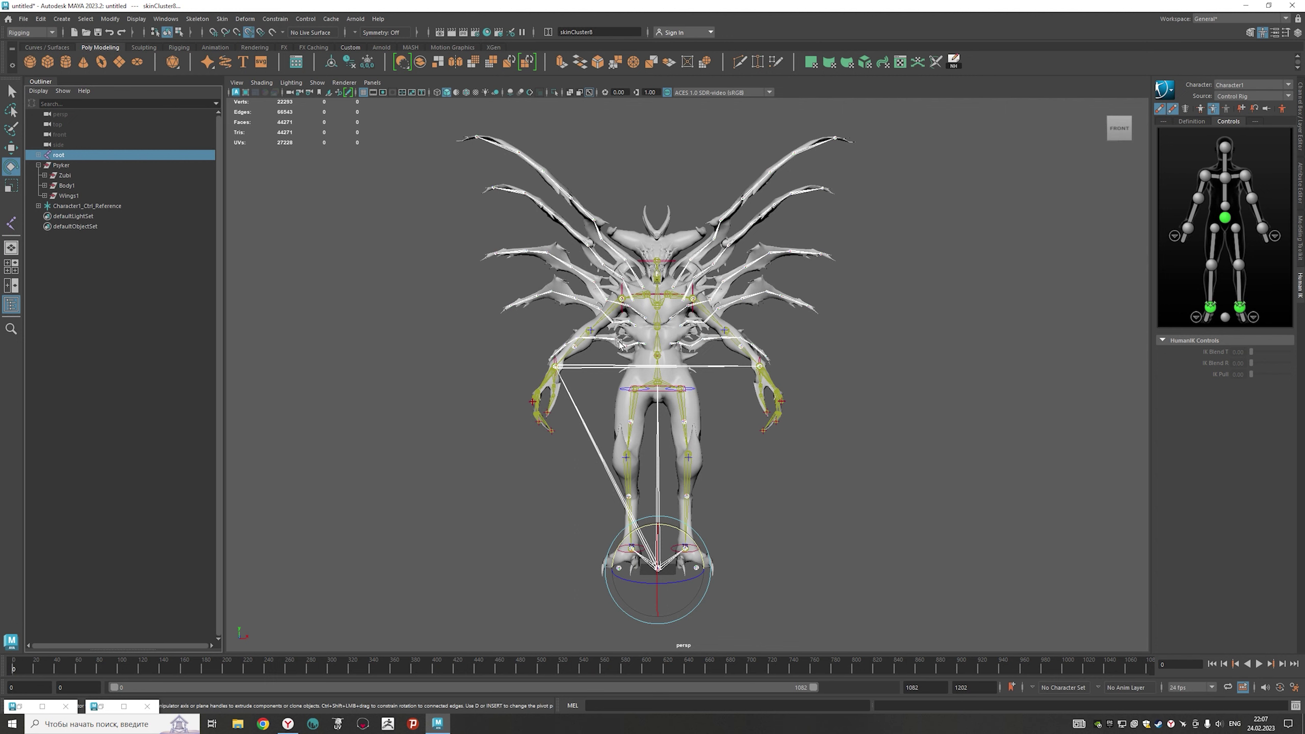
{"action": "left_click", "coordinate": [819, 358]}
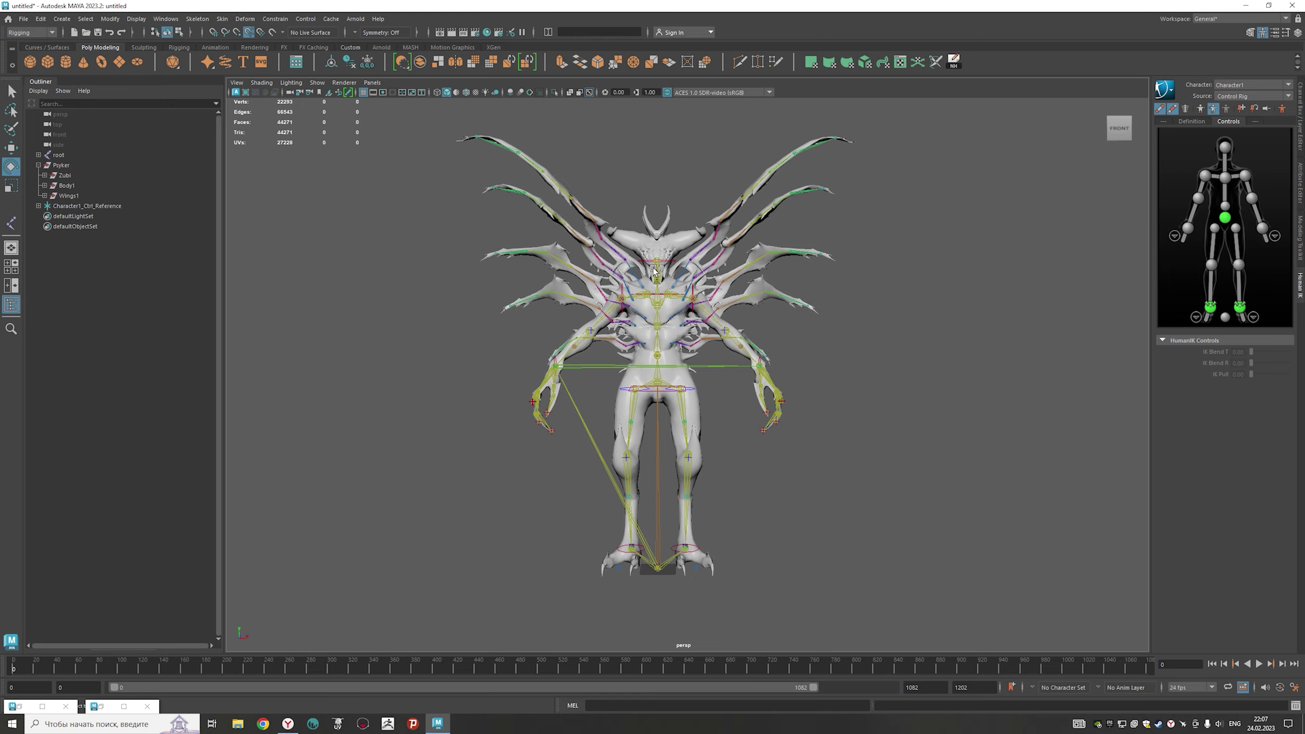
{"action": "left_click_drag", "start_coordinate": [858, 320], "coordinate": [867, 349], "text": "alt"}
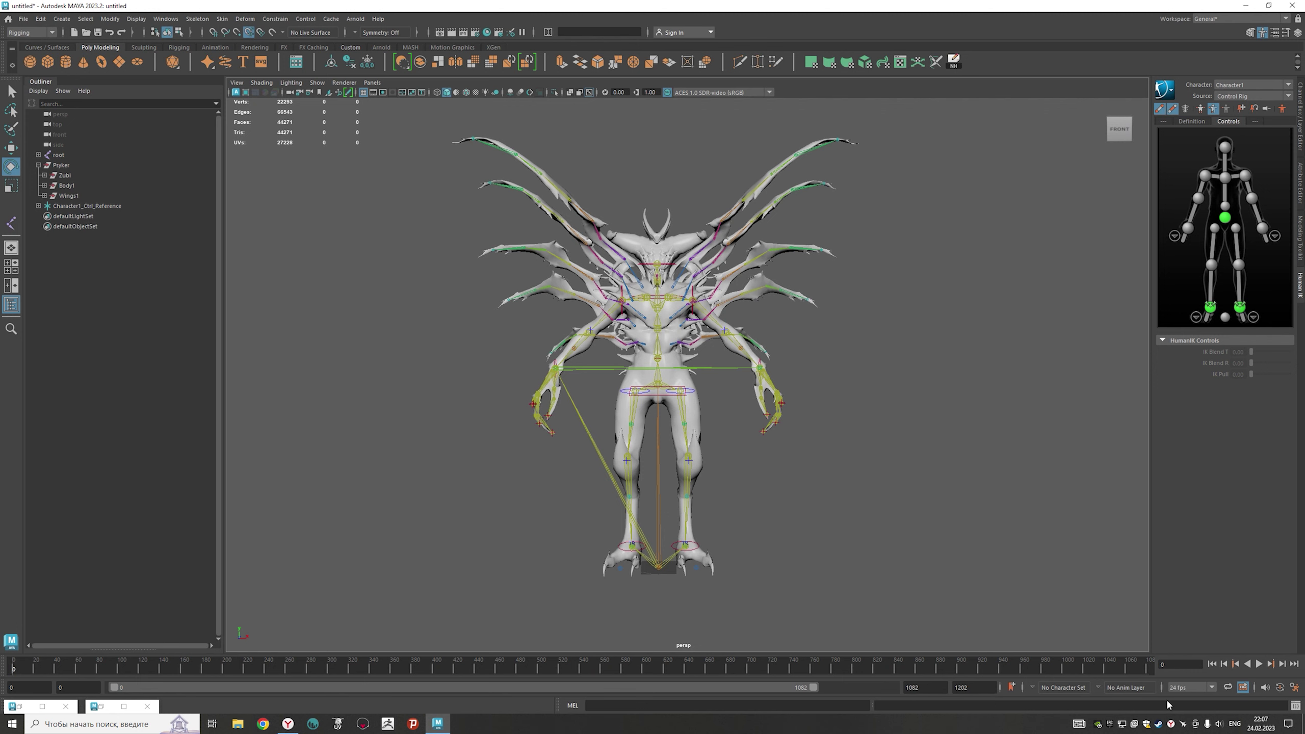
{"action": "left_click", "coordinate": [1274, 33]}
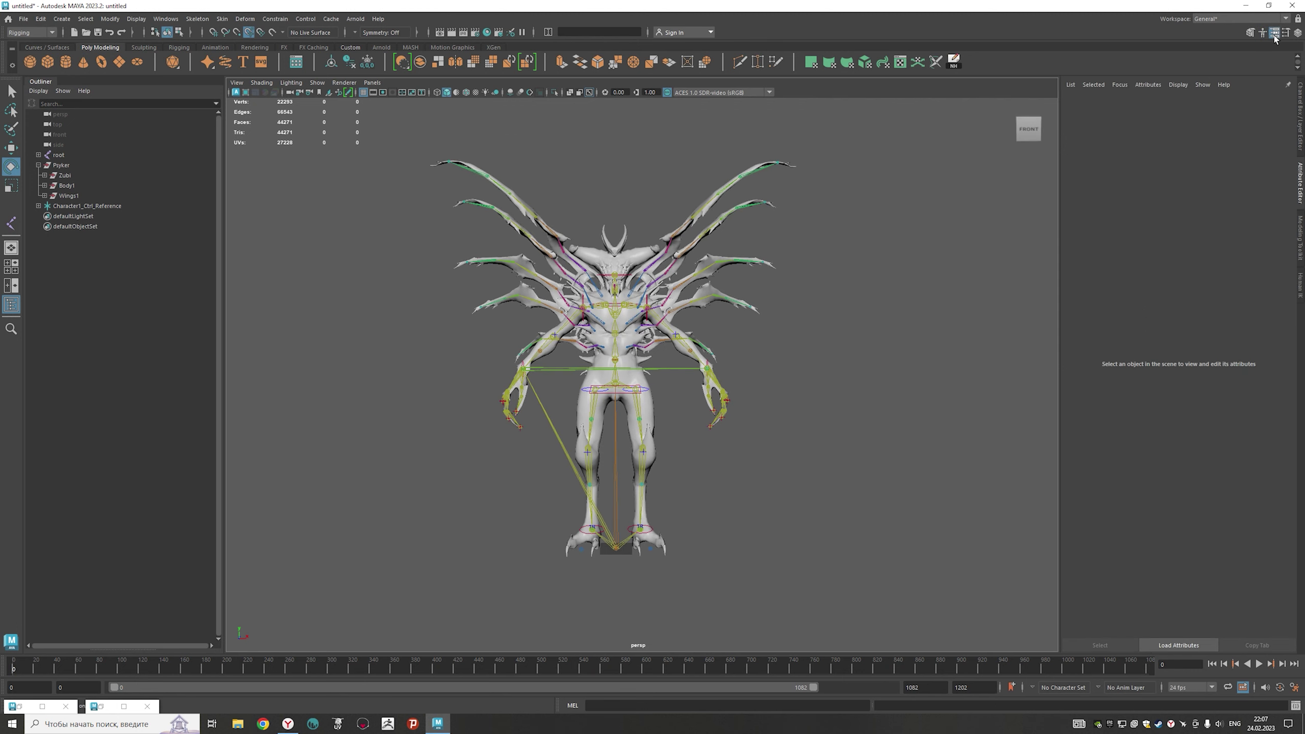
{"action": "left_click", "coordinate": [87, 205]}
{"action": "left_click", "coordinate": [59, 155]}
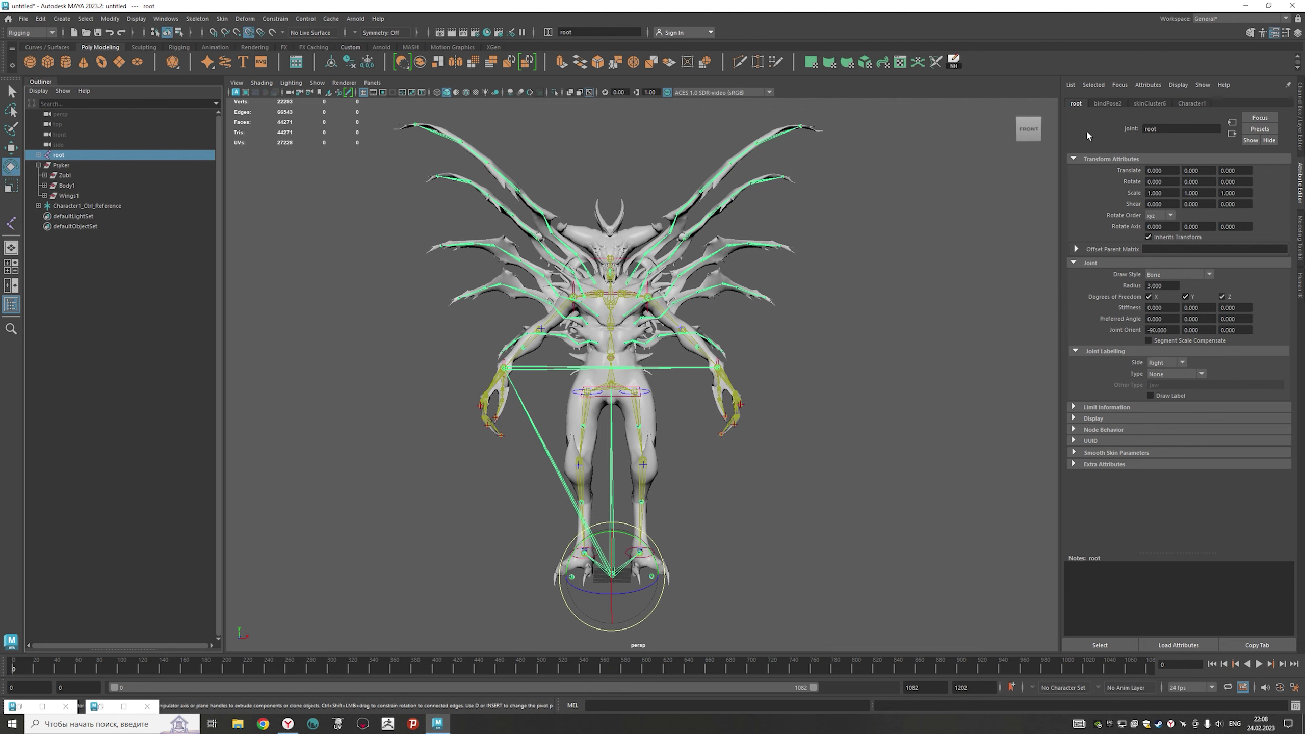
{"action": "left_click", "coordinate": [1107, 104]}
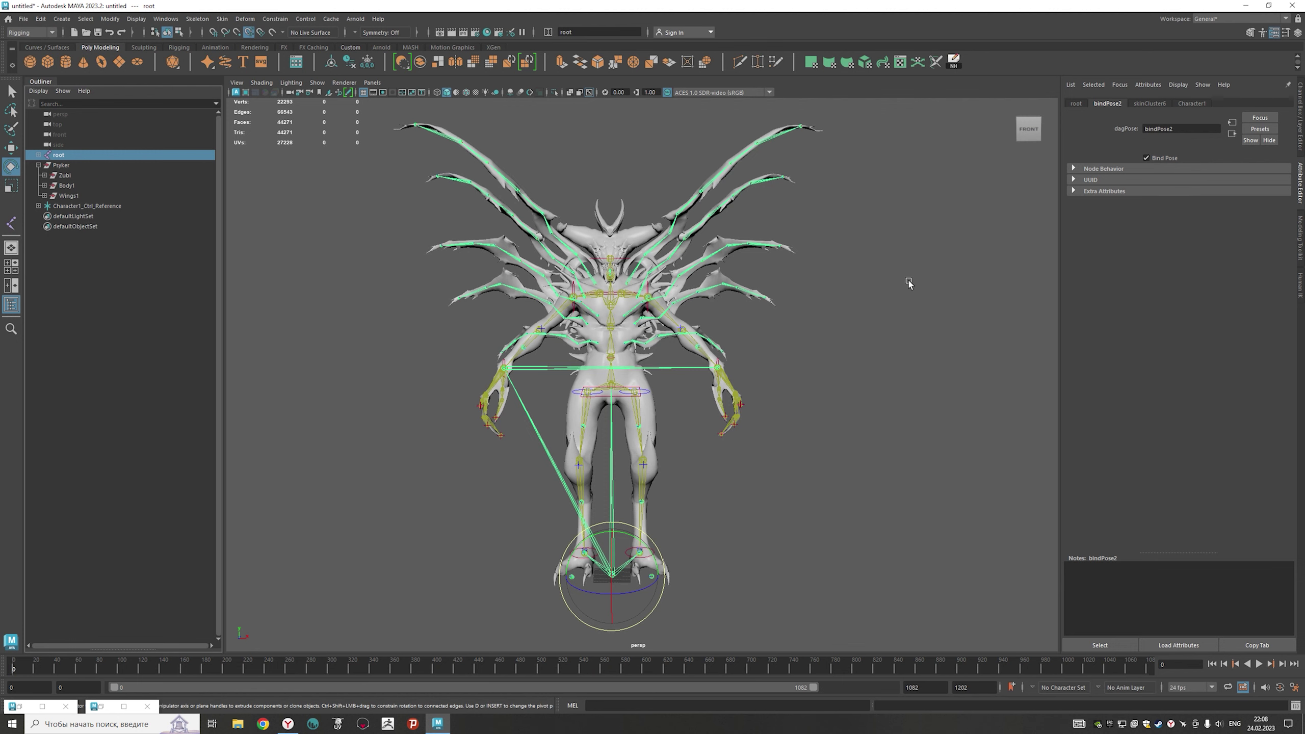
{"action": "left_click", "coordinate": [1147, 104]}
{"action": "left_click", "coordinate": [1184, 105]}
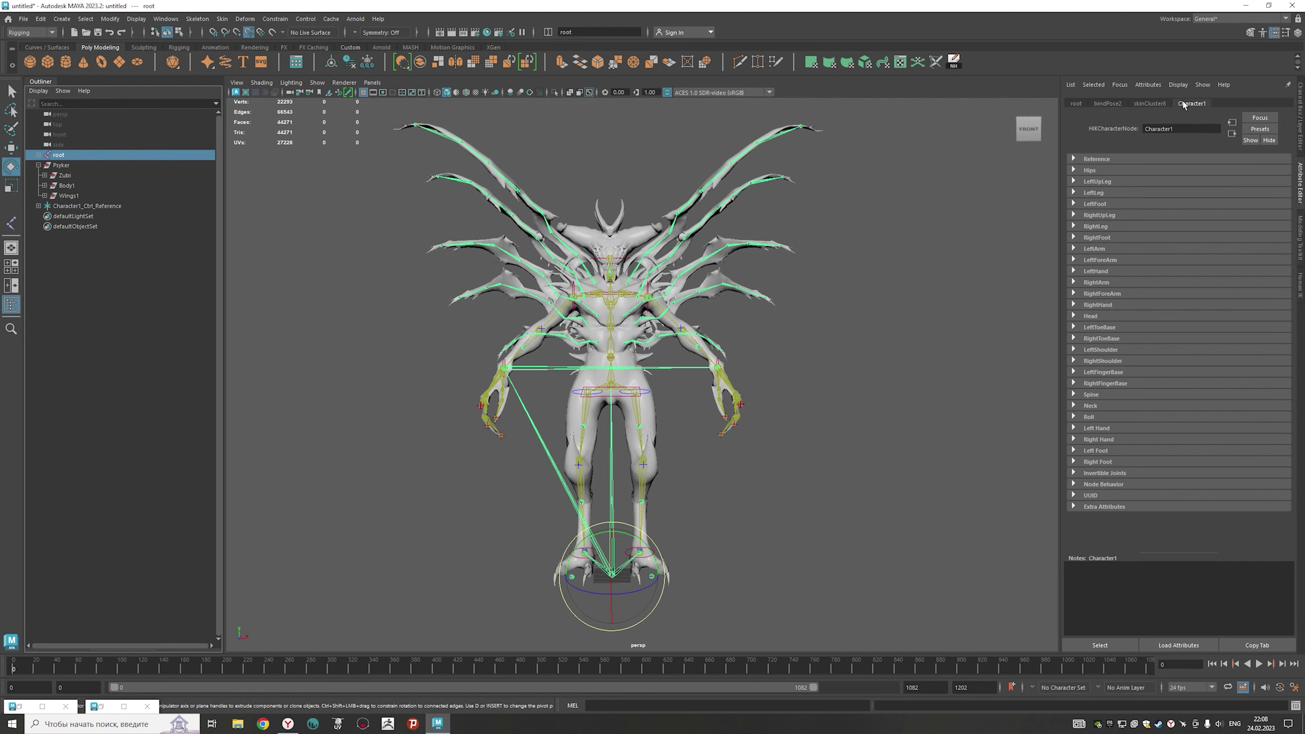
{"action": "left_click", "coordinate": [1149, 105]}
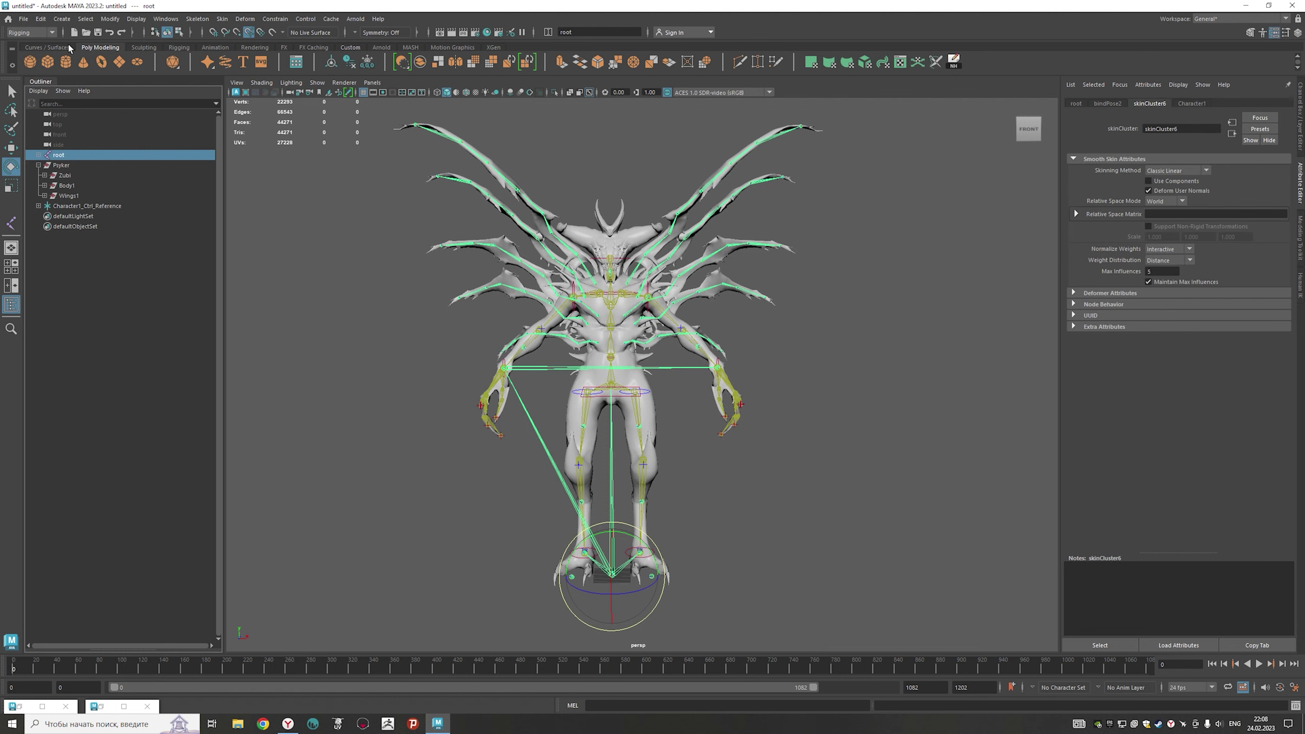
{"action": "left_click", "coordinate": [1262, 32]}
- Undo the left arm pose, then check the rig's chest and head controls
{"action": "key", "text": "ctrl+z"}
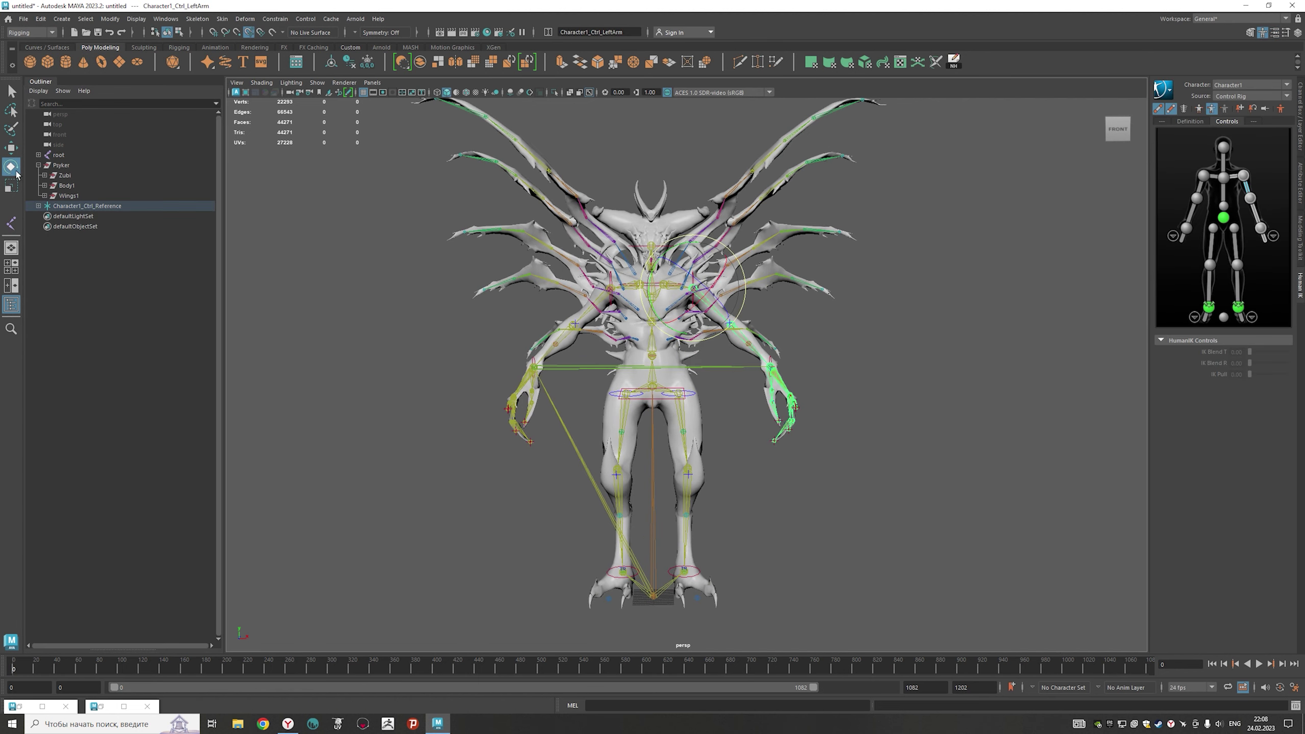
{"action": "key", "text": "ctrl+z"}
{"action": "key", "text": "ctrl+z"}
{"action": "key", "text": "ctrl+z"}
{"action": "left_click", "coordinate": [680, 354]}
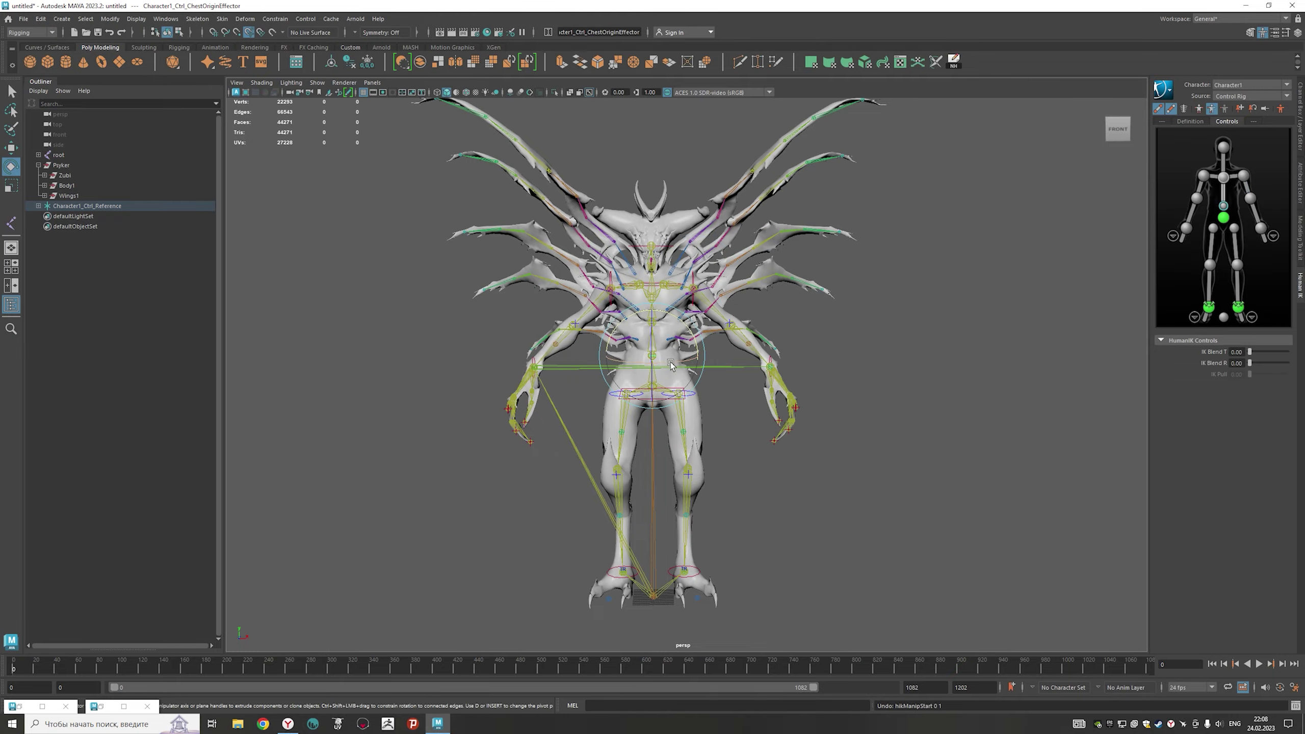
{"action": "mouse_move", "coordinate": [679, 354]}
{"action": "left_mouse_down", "text": "alt"}
{"action": "mouse_move", "coordinate": [642, 296]}
{"action": "mouse_move", "coordinate": [611, 316]}
{"action": "left_mouse_up", "text": "alt"}
{"action": "left_click", "coordinate": [642, 295]}
{"action": "scroll", "coordinate": [611, 316], "scroll_direction": "up", "scroll_amount": 5}
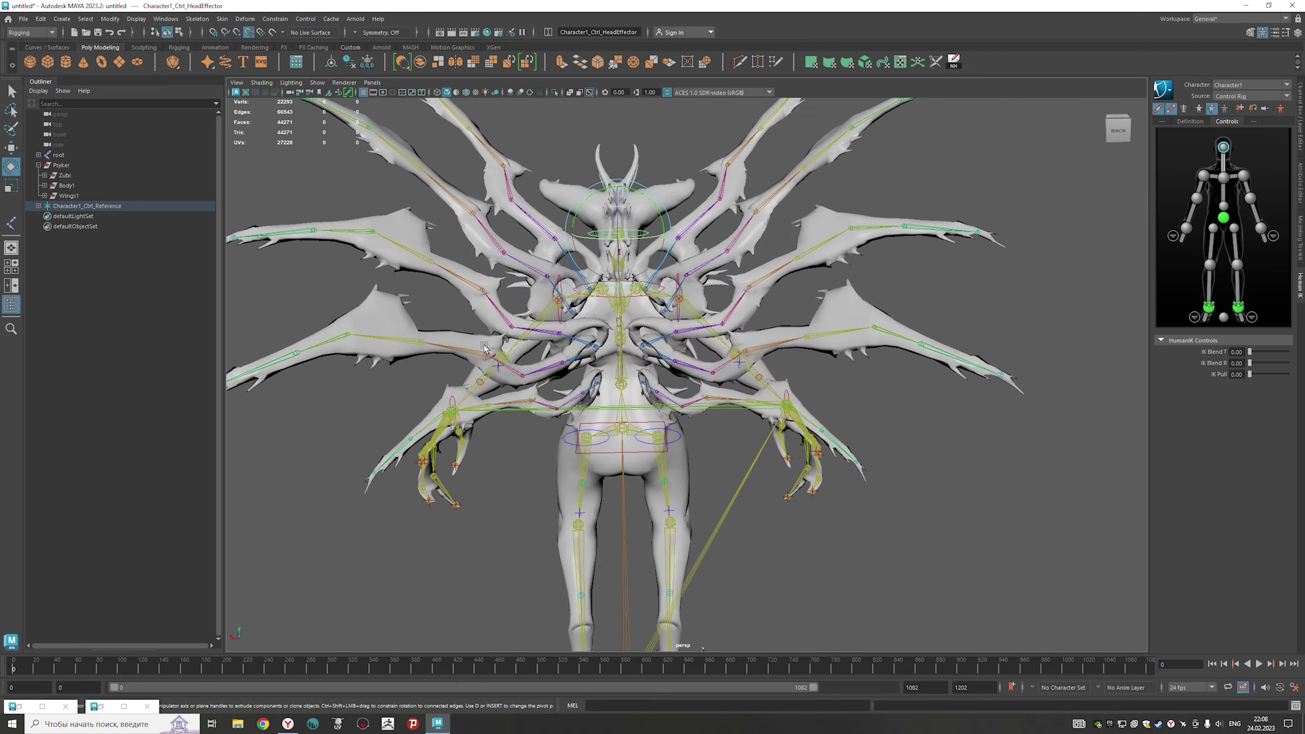
- Bend the first wing joint to test its skinning, then undo the rotation
{"action": "left_click", "coordinate": [591, 349]}
{"action": "left_click", "coordinate": [587, 361]}
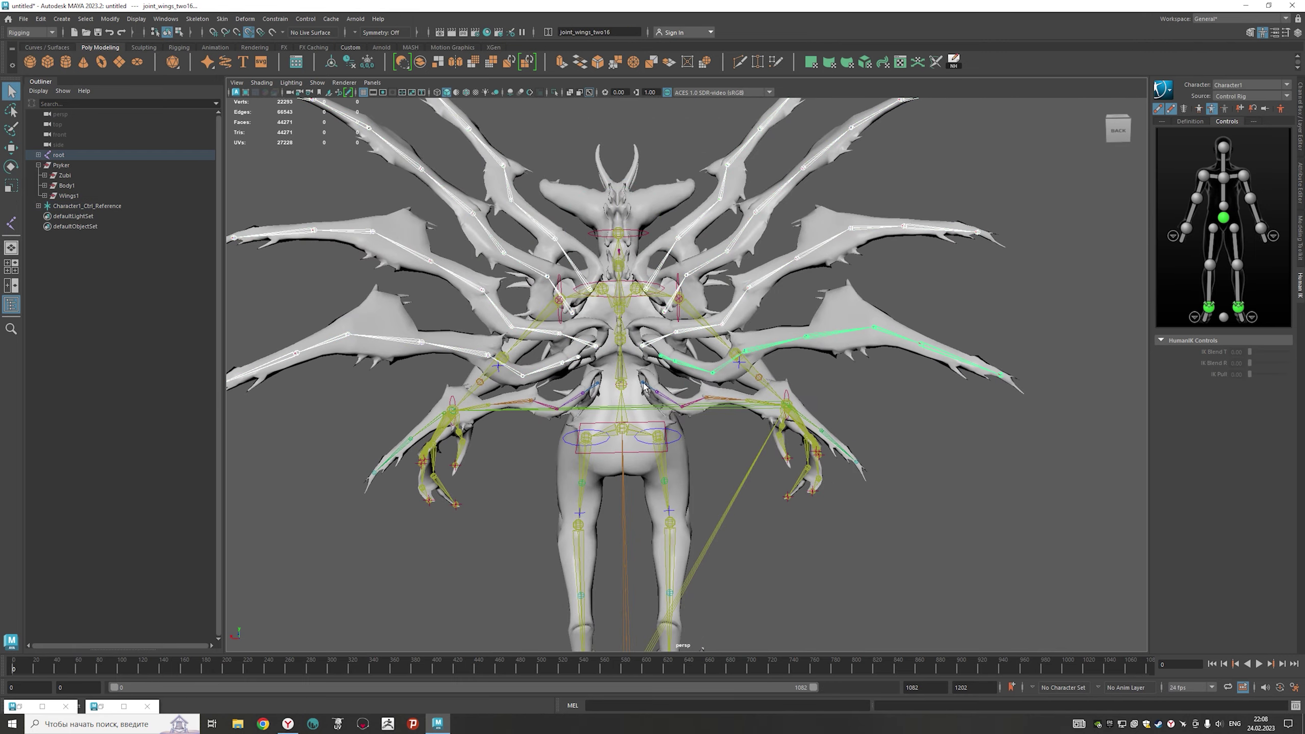
{"action": "key", "text": "bracketleft"}
{"action": "key", "text": "bracketleft"}
{"action": "scroll", "coordinate": [582, 373], "scroll_direction": "up", "scroll_amount": 4}
{"action": "key", "text": "e"}
{"action": "mouse_move", "coordinate": [582, 374]}
{"action": "left_mouse_down", "text": "alt"}
{"action": "mouse_move", "coordinate": [755, 367]}
{"action": "mouse_move", "coordinate": [513, 370]}
{"action": "left_mouse_up", "text": "alt"}
{"action": "key", "text": "ctrl+z"}
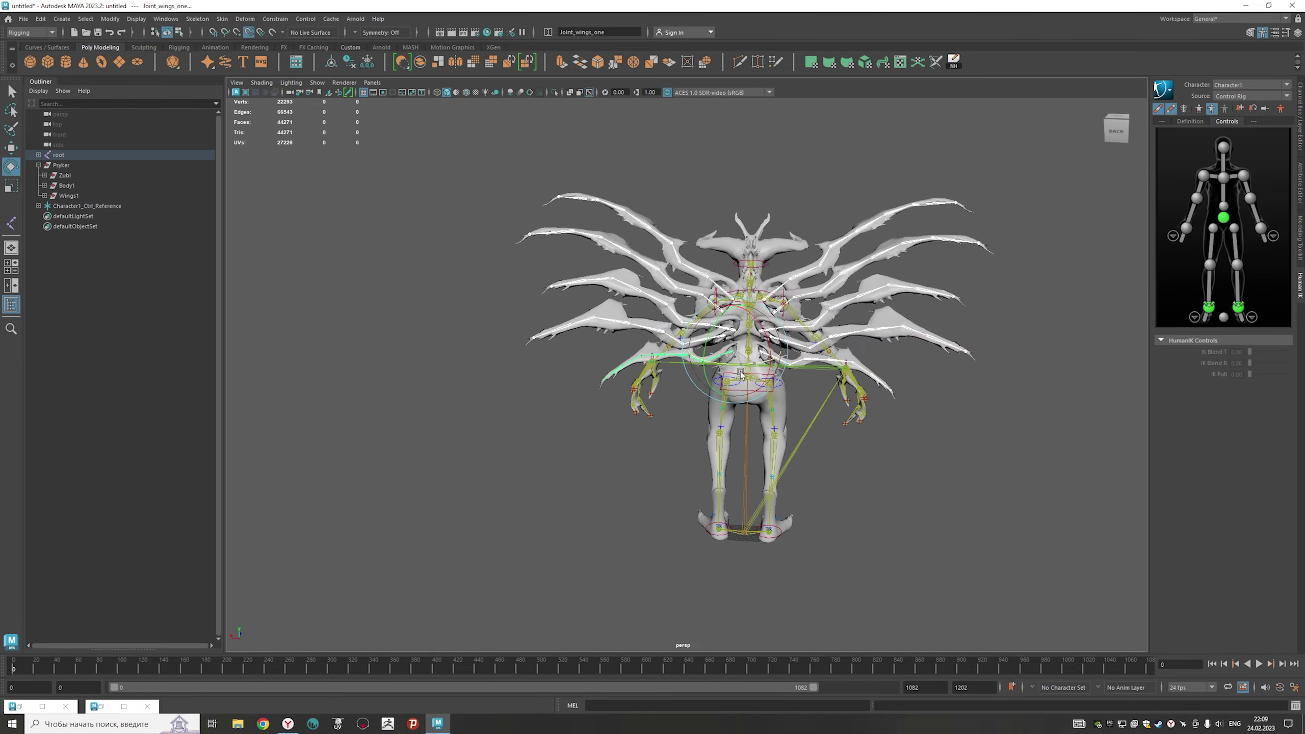
{"action": "left_click", "coordinate": [360, 308]}
{"action": "left_click", "coordinate": [24, 20]}
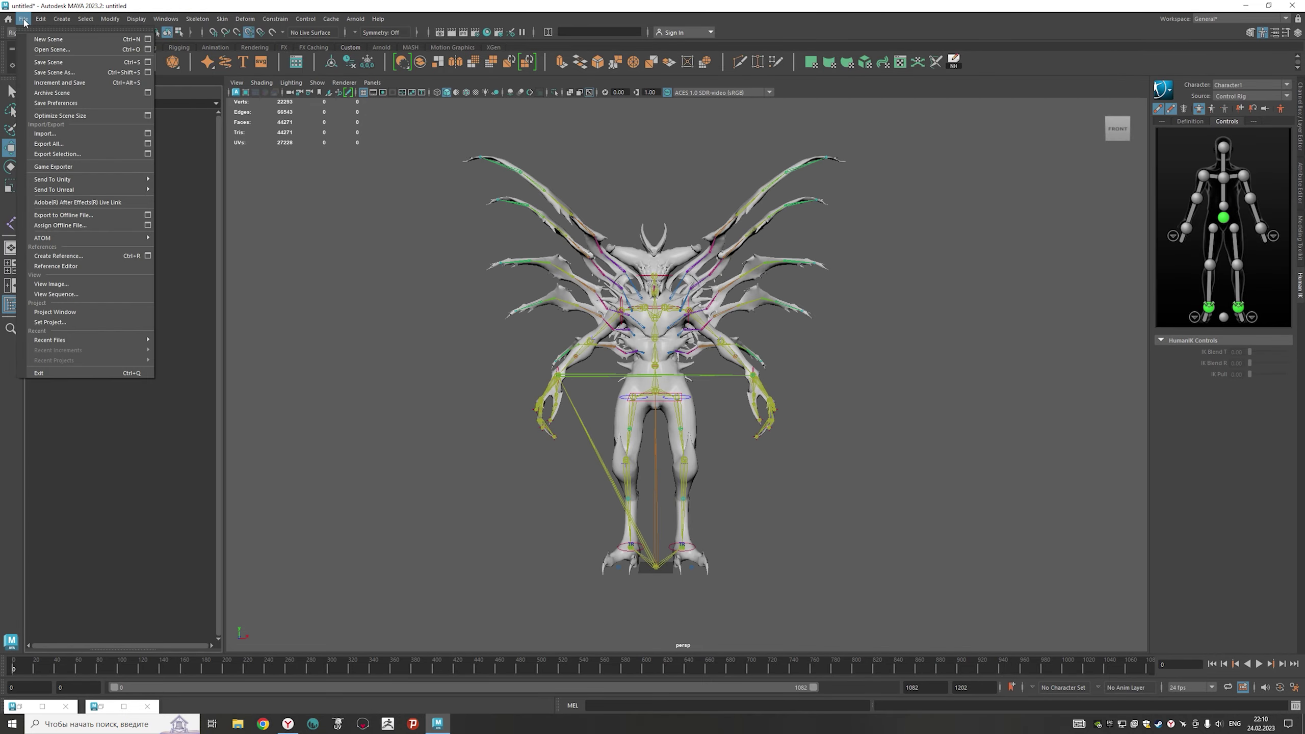
- Export all as FBX named Psyker to E:/Final magazin Psyker, excluding animation
{"action": "left_click", "coordinate": [48, 143]}
{"action": "left_click", "coordinate": [131, 168]}
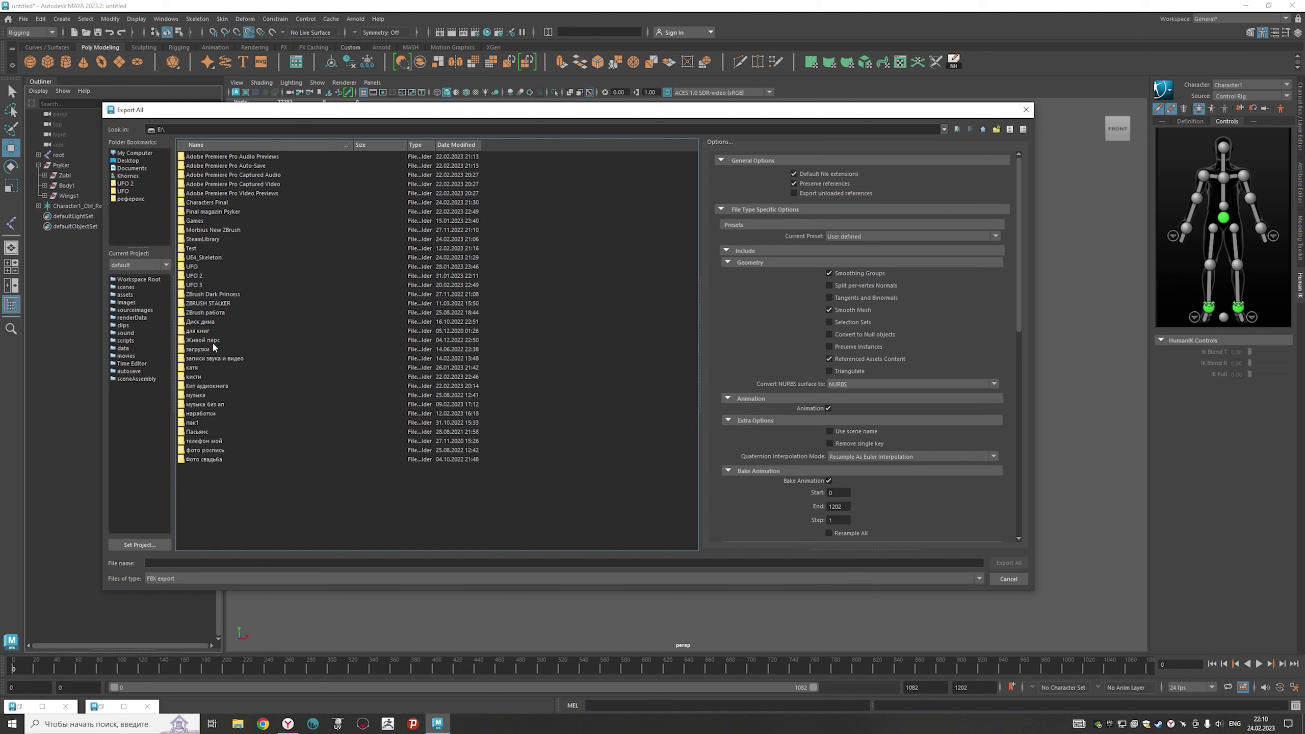
{"action": "double_click", "coordinate": [221, 214]}
{"action": "left_click", "coordinate": [829, 408]}
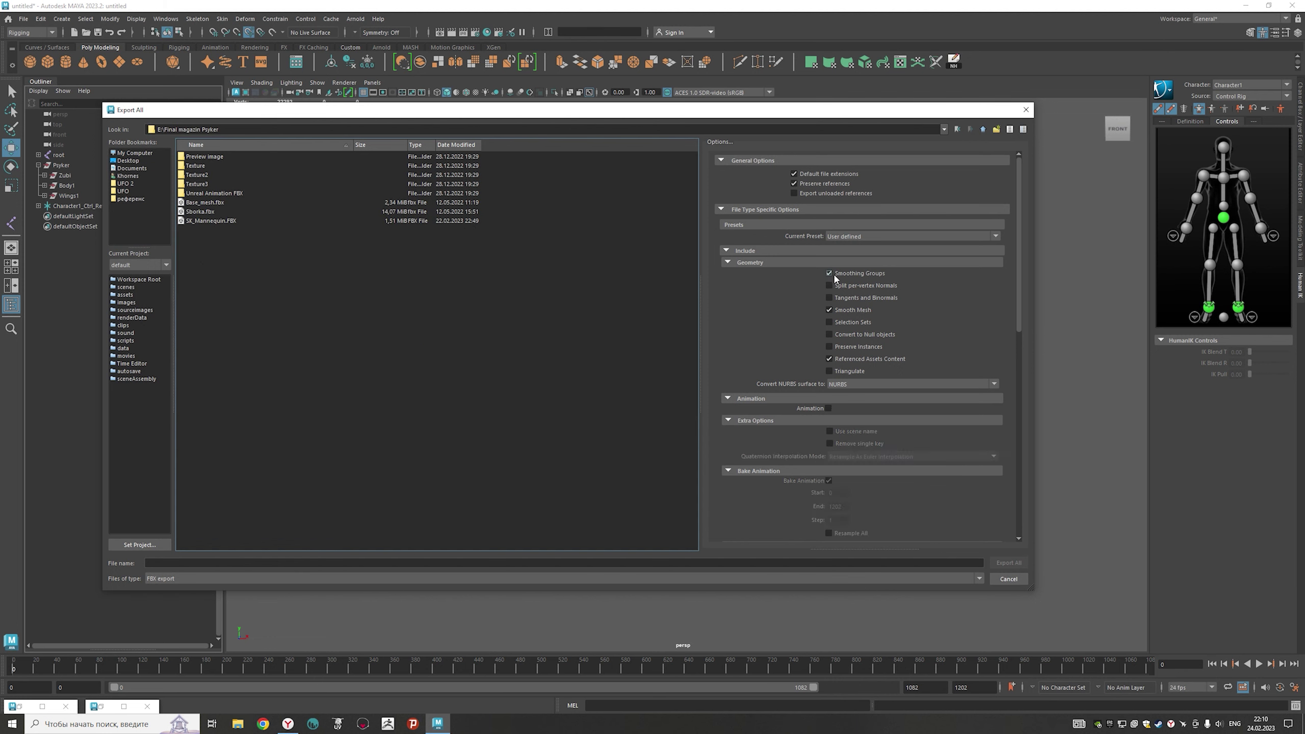
{"action": "type", "text": "Psyker"}
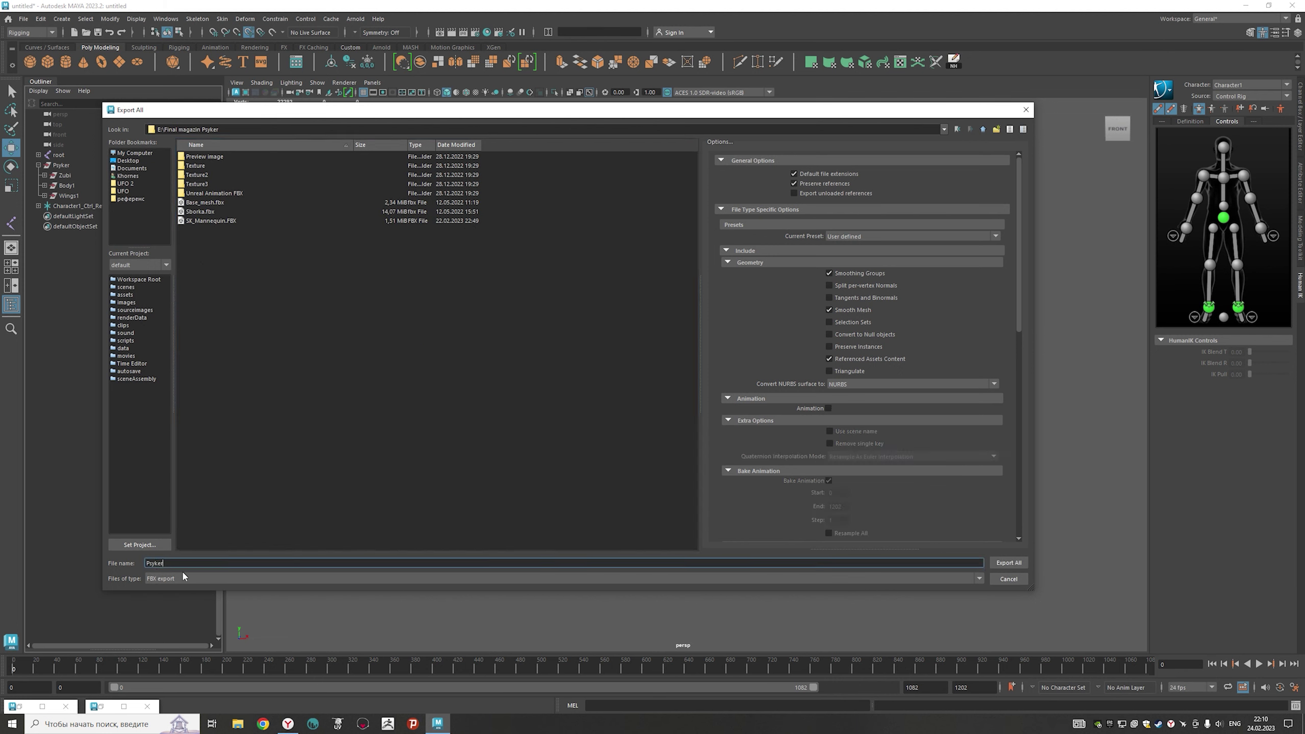
{"action": "scroll", "coordinate": [849, 383], "scroll_direction": "down", "scroll_amount": 5}
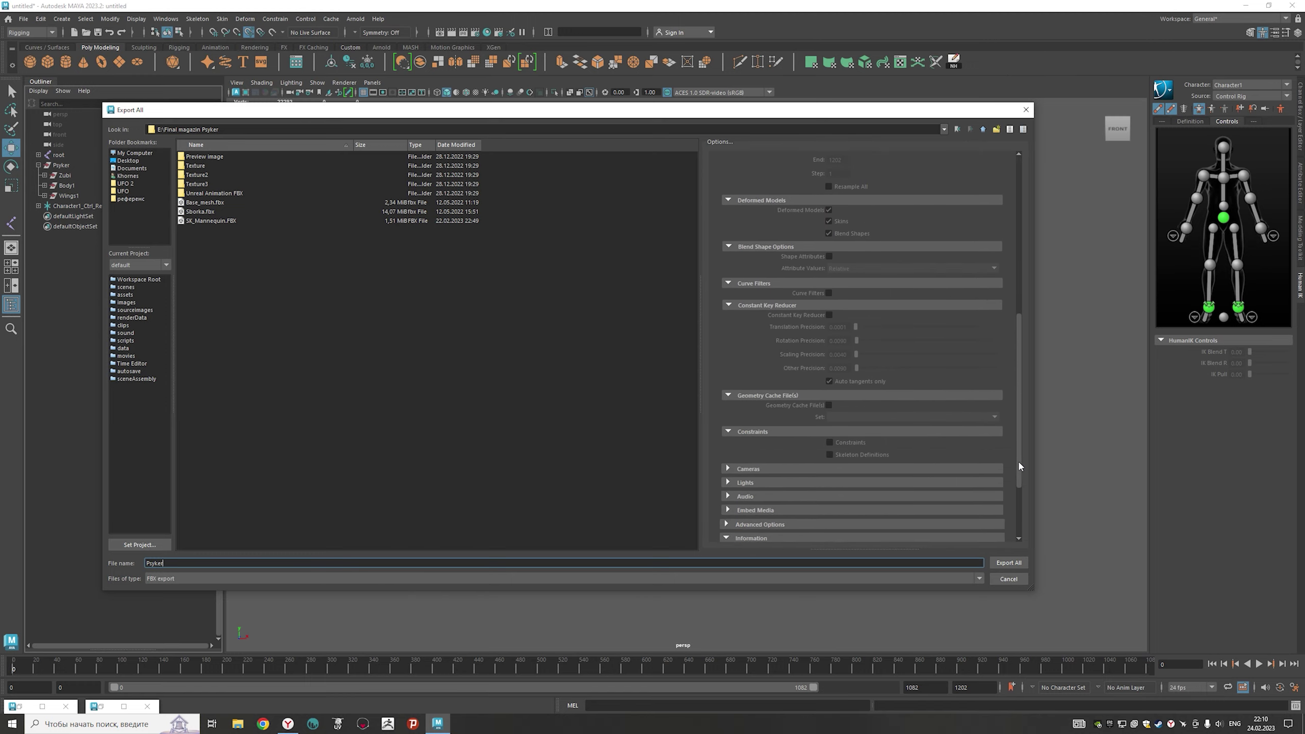
{"action": "mouse_move", "coordinate": [1014, 426]}
{"action": "left_mouse_down"}
{"action": "mouse_move", "coordinate": [1018, 280]}
{"action": "mouse_move", "coordinate": [1020, 348]}
{"action": "left_mouse_up"}
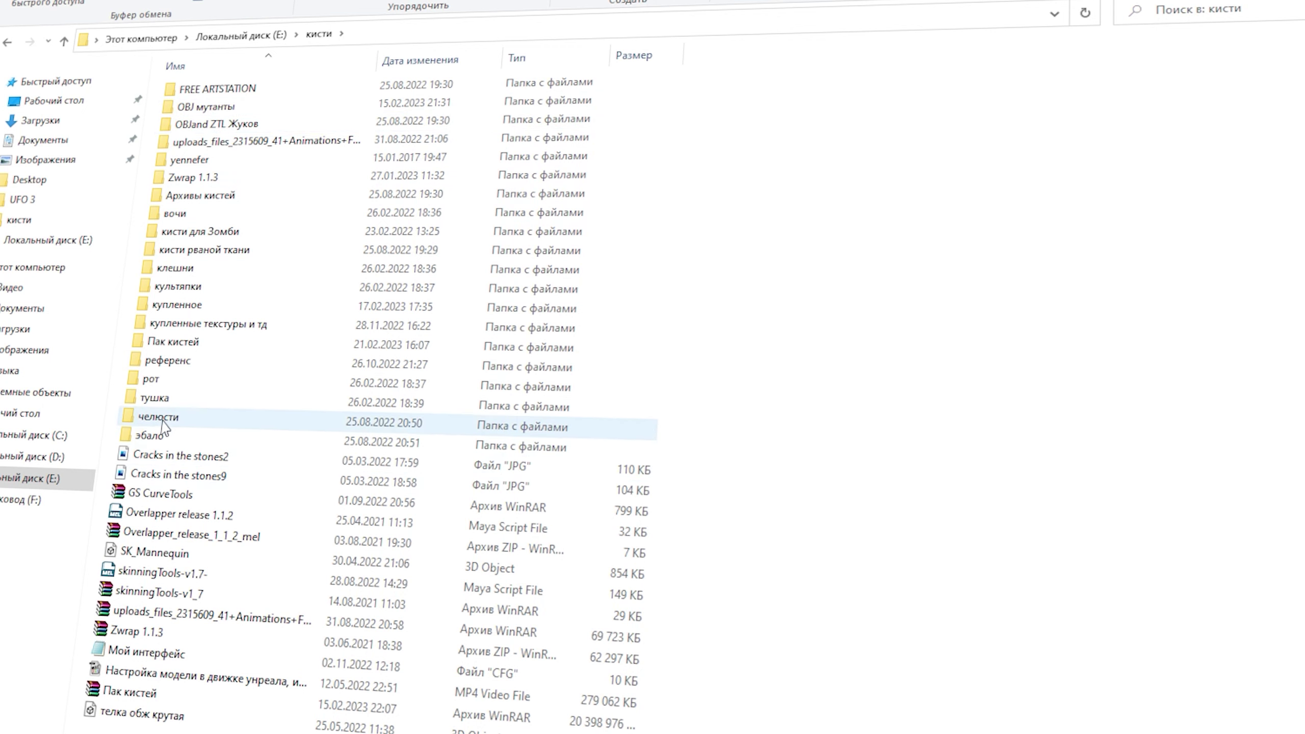
{"action": "right_click", "coordinate": [172, 343]}
{"action": "key", "text": "alt+Return"}
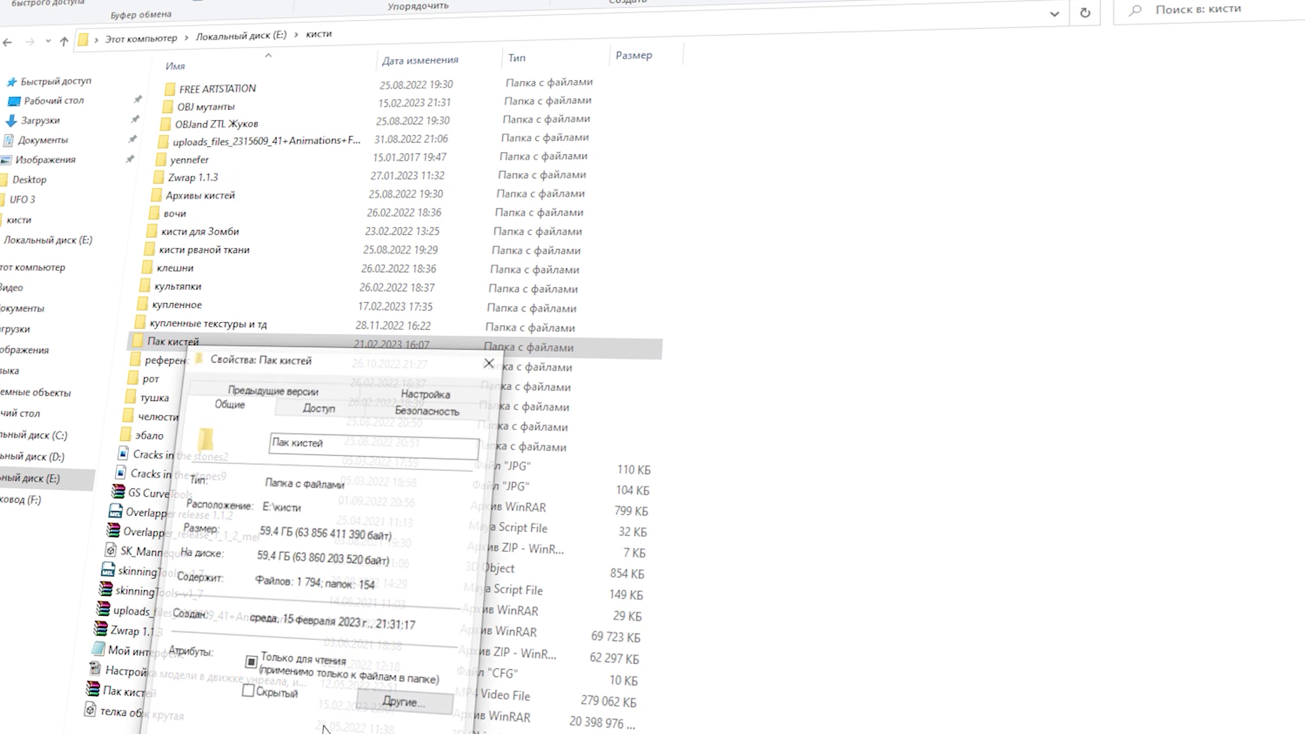
{"action": "key", "text": "Escape"}
{"action": "double_click", "coordinate": [233, 343]}
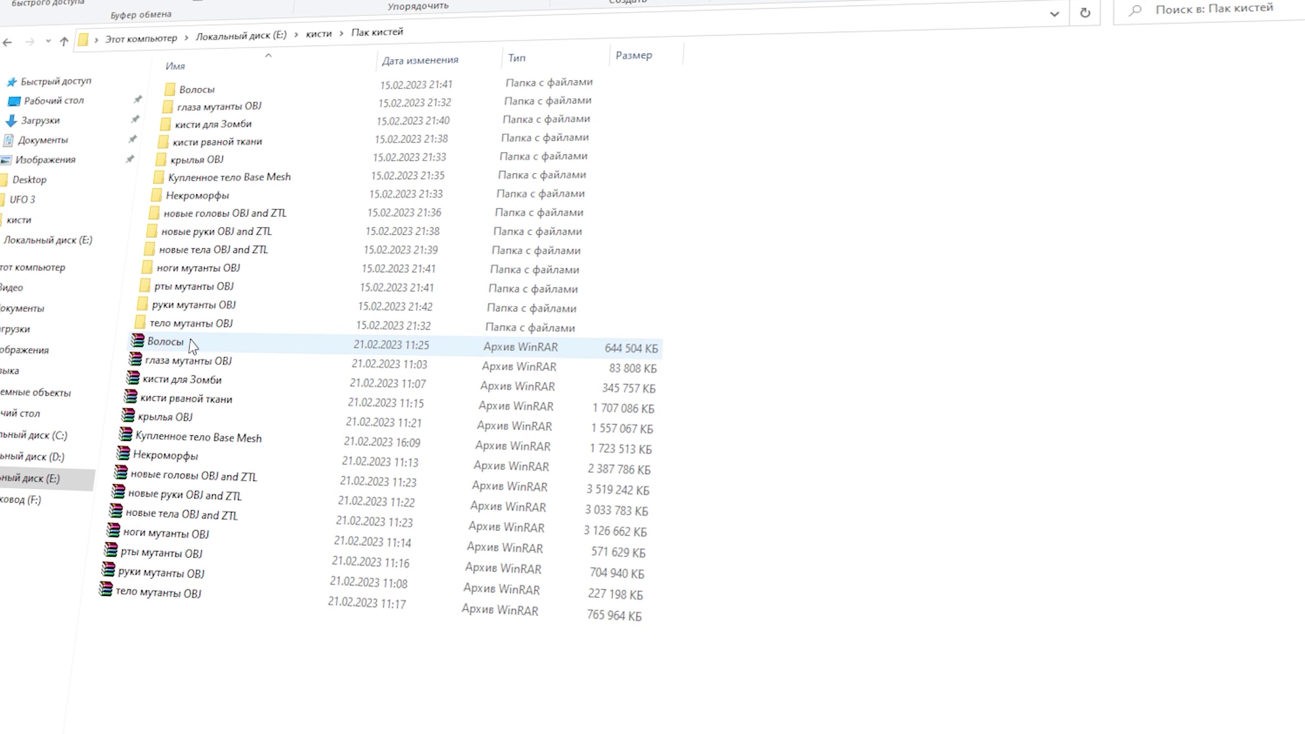
{"action": "double_click", "coordinate": [236, 90]}
{"action": "left_click", "coordinate": [8, 43]}
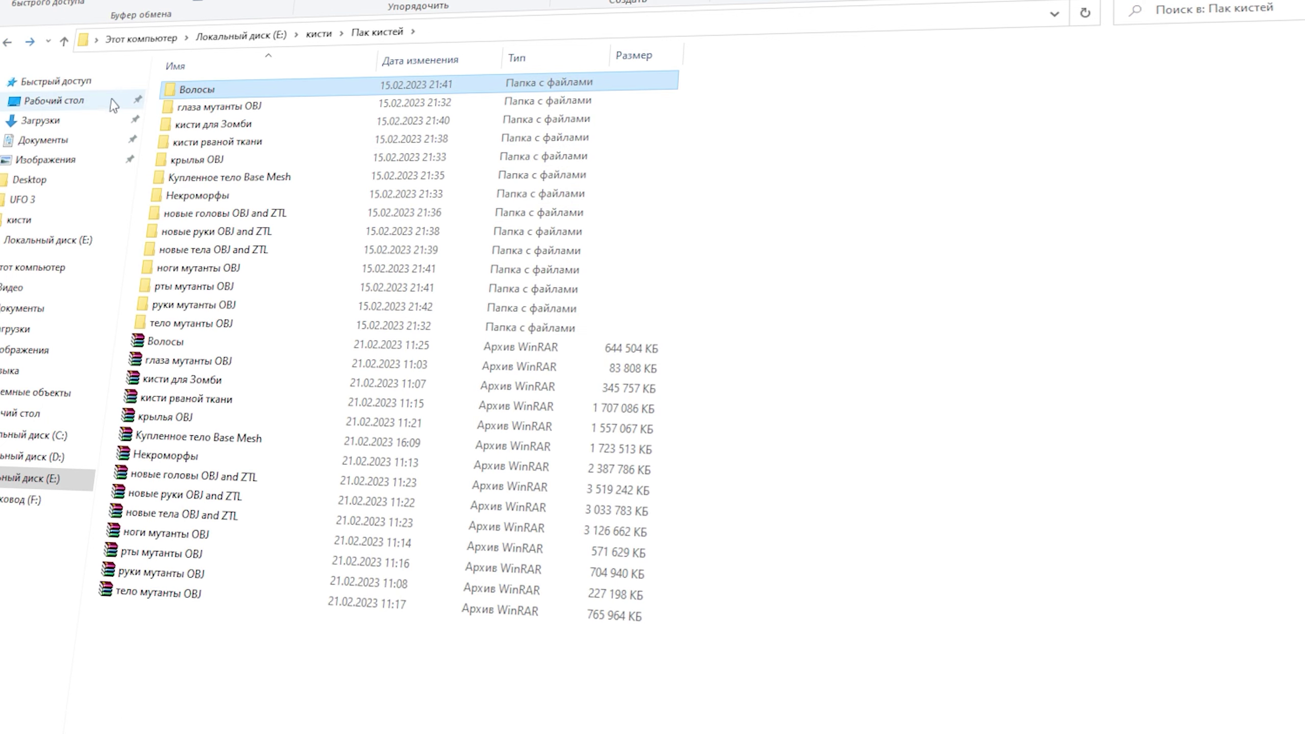
{"action": "double_click", "coordinate": [198, 104]}
{"action": "left_click", "coordinate": [7, 43]}
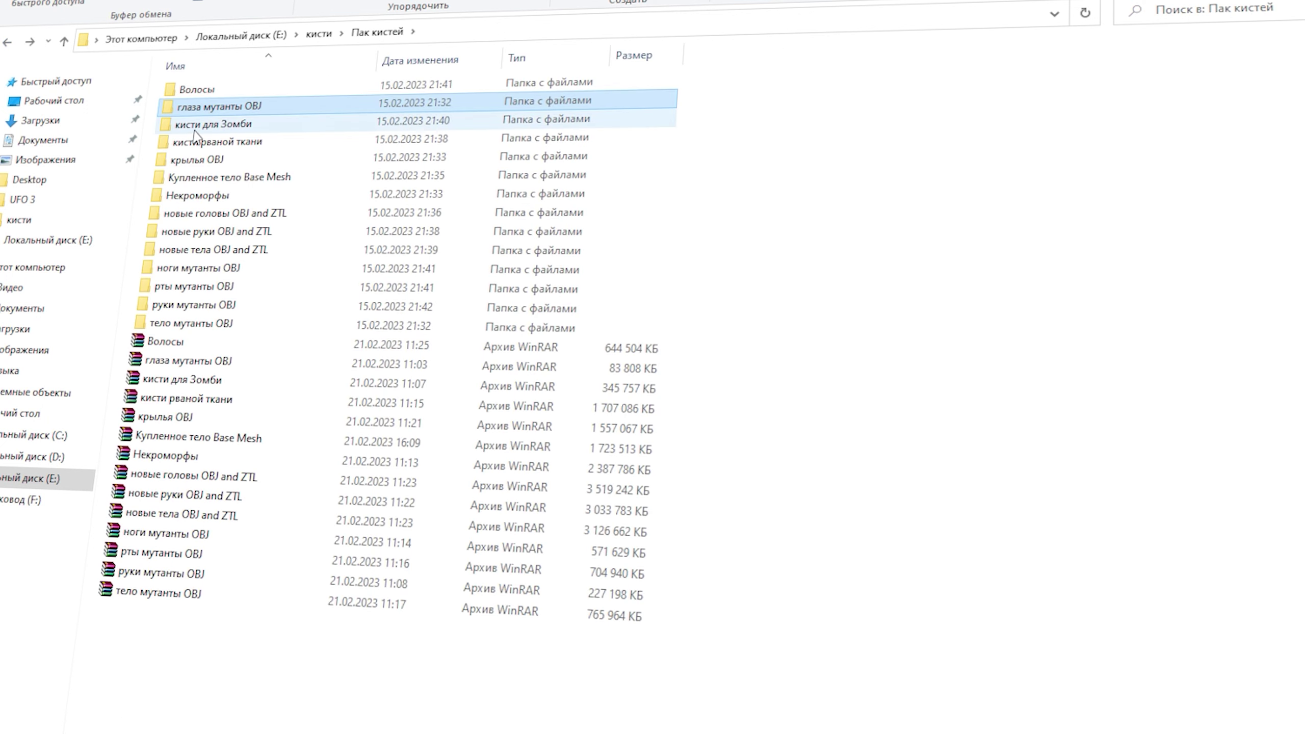
{"action": "double_click", "coordinate": [213, 123]}
{"action": "key", "text": "alt+Left"}
{"action": "double_click", "coordinate": [197, 159]}
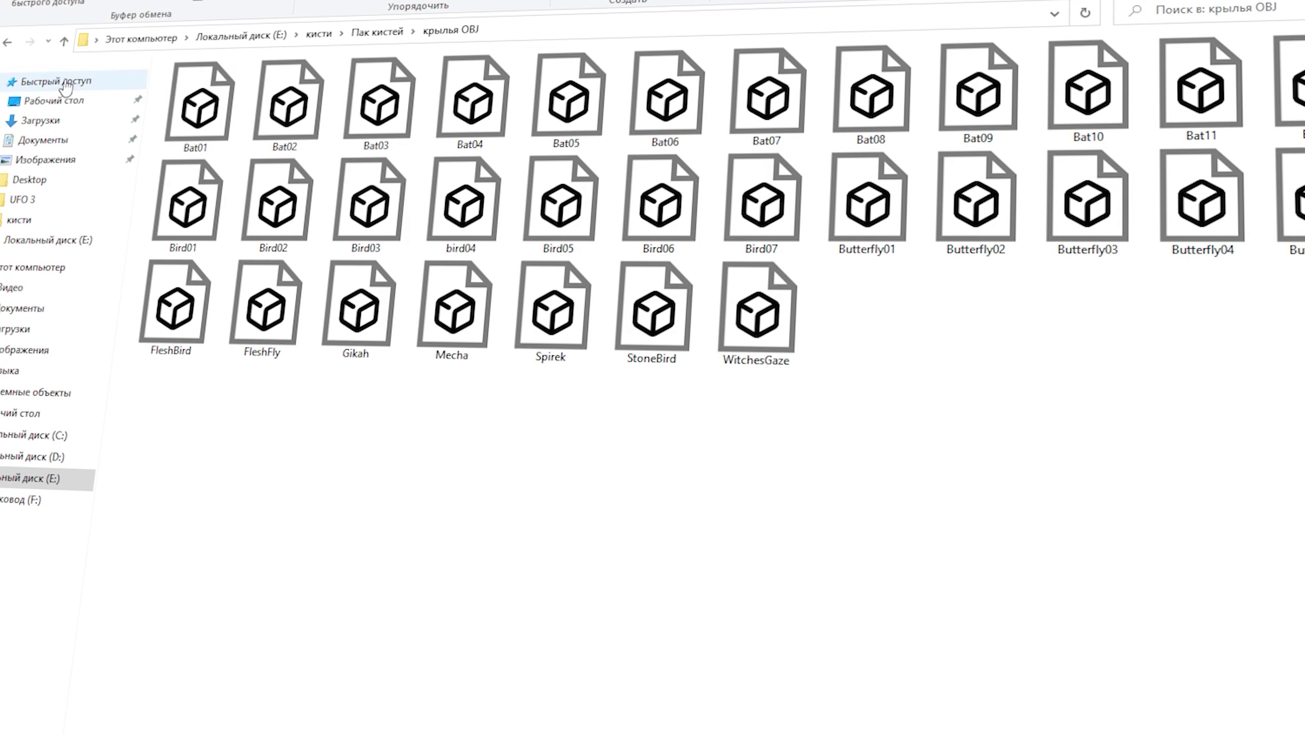
{"action": "left_click", "coordinate": [7, 42]}
{"action": "double_click", "coordinate": [195, 178]}
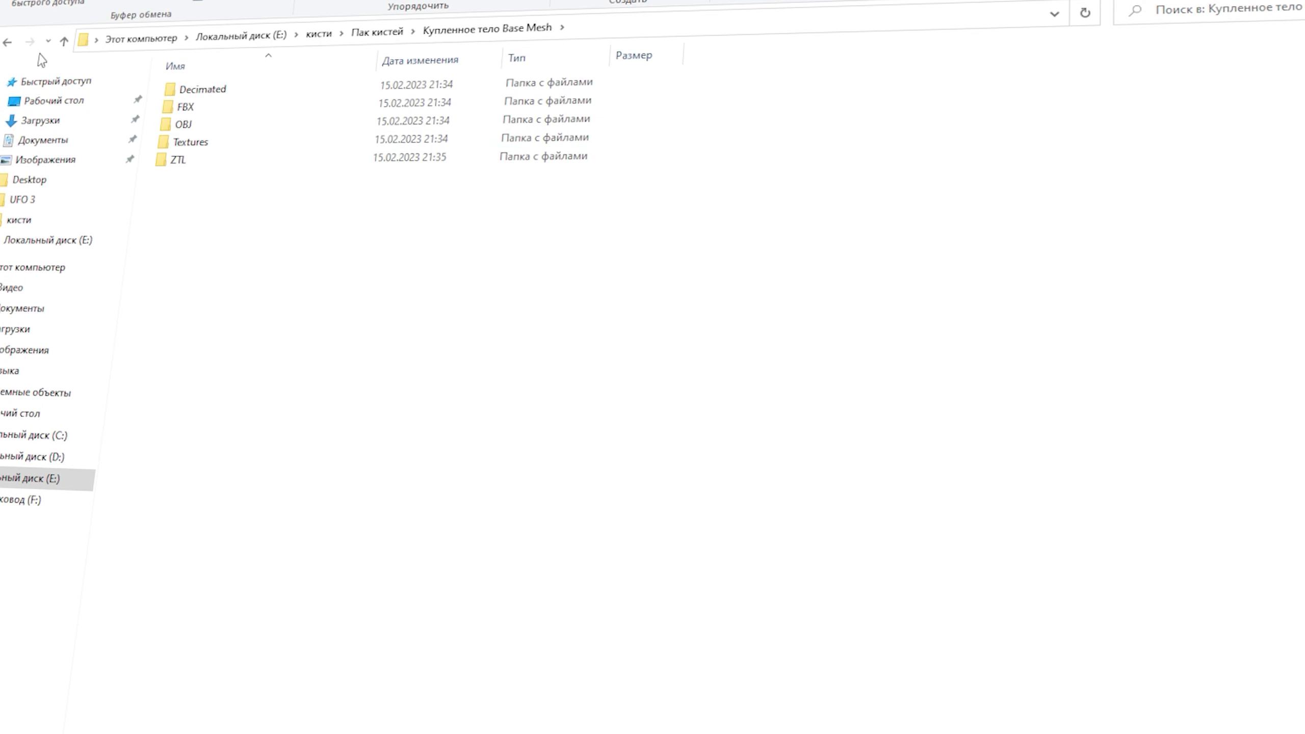
{"action": "left_click", "coordinate": [8, 42]}
{"action": "double_click", "coordinate": [188, 201]}
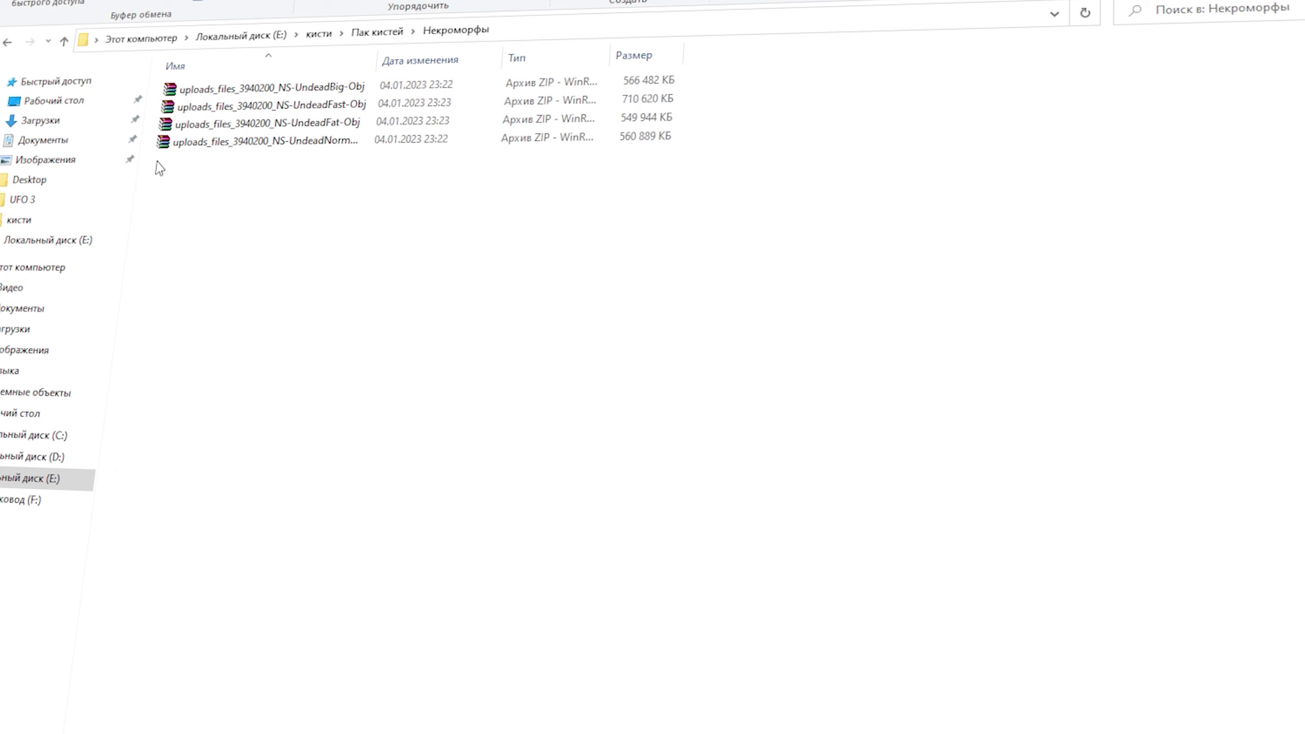
{"action": "left_click", "coordinate": [10, 42]}
{"action": "left_click", "coordinate": [212, 221]}
{"action": "double_click", "coordinate": [212, 221]}
{"action": "left_click", "coordinate": [8, 42]}
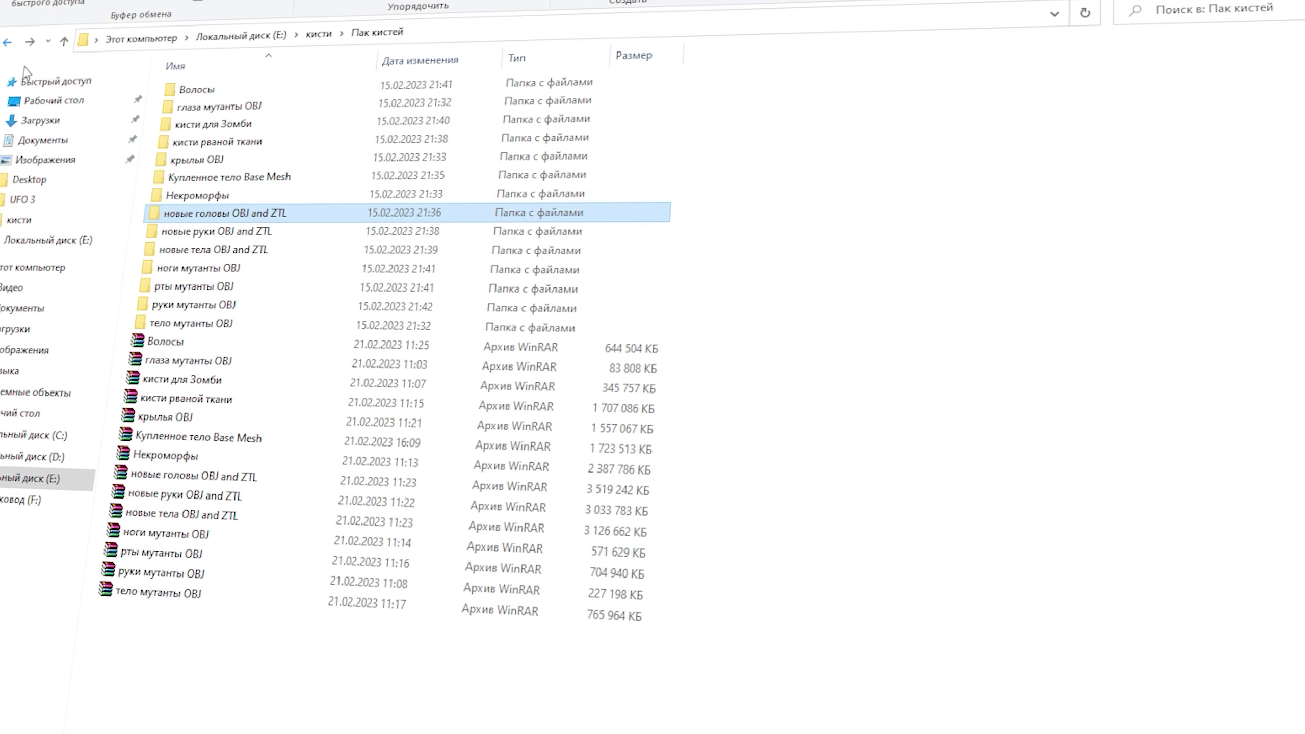
{"action": "double_click", "coordinate": [213, 231]}
{"action": "left_click", "coordinate": [7, 42]}
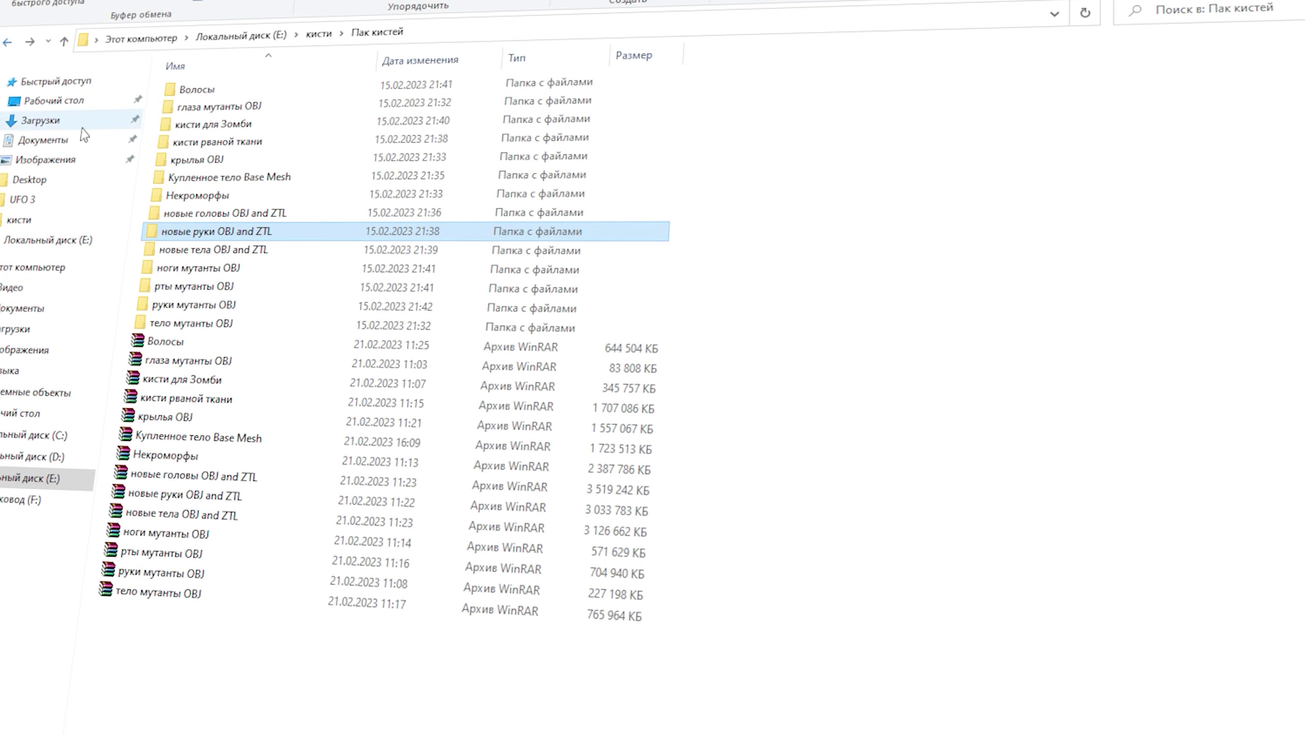
{"action": "double_click", "coordinate": [204, 310]}
{"action": "left_click", "coordinate": [7, 43]}
{"action": "left_click", "coordinate": [7, 42]}
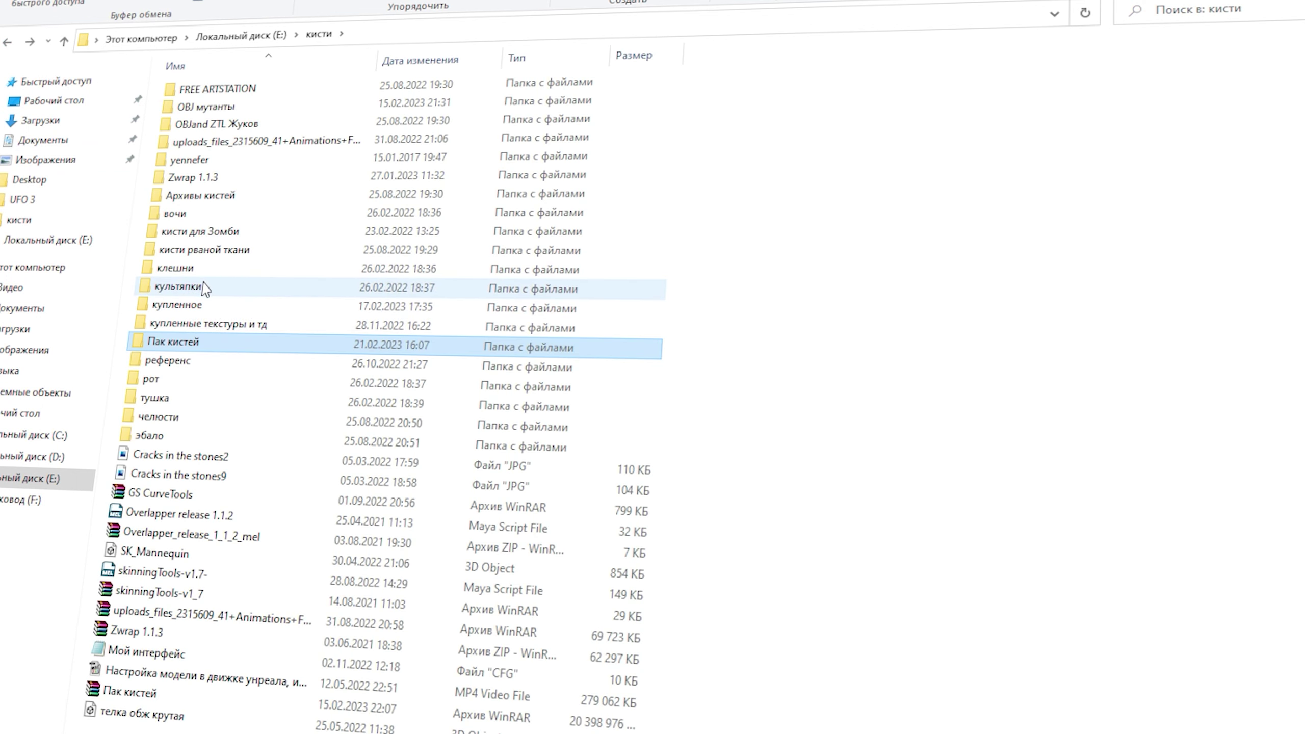
{"action": "double_click", "coordinate": [204, 307]}
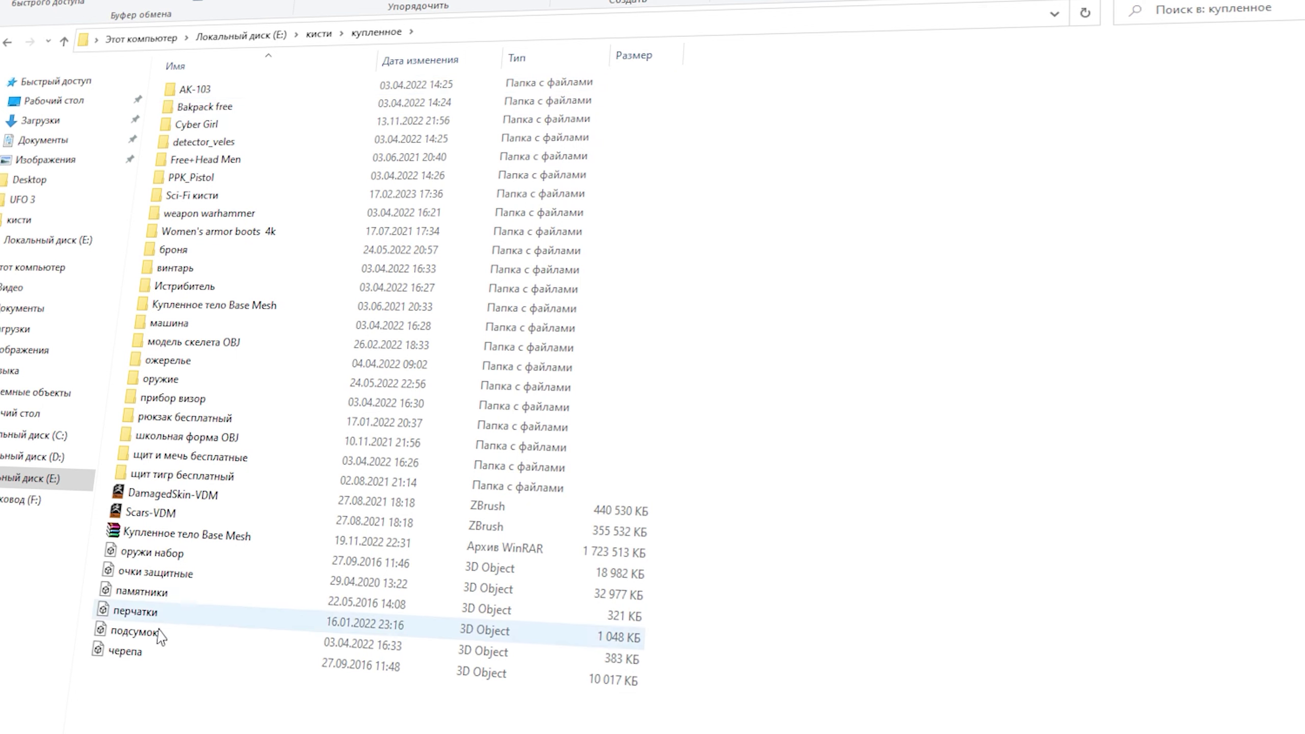
{"action": "left_click", "coordinate": [7, 42]}
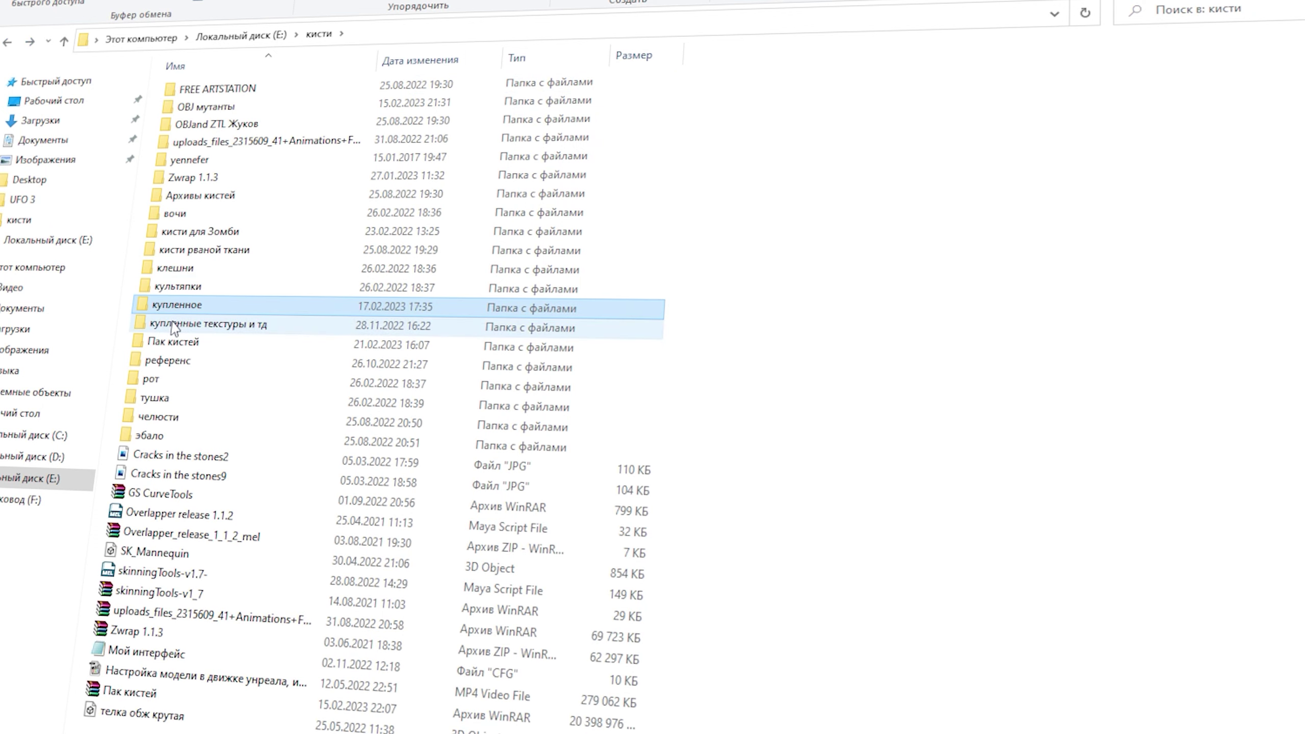
{"action": "double_click", "coordinate": [215, 325]}
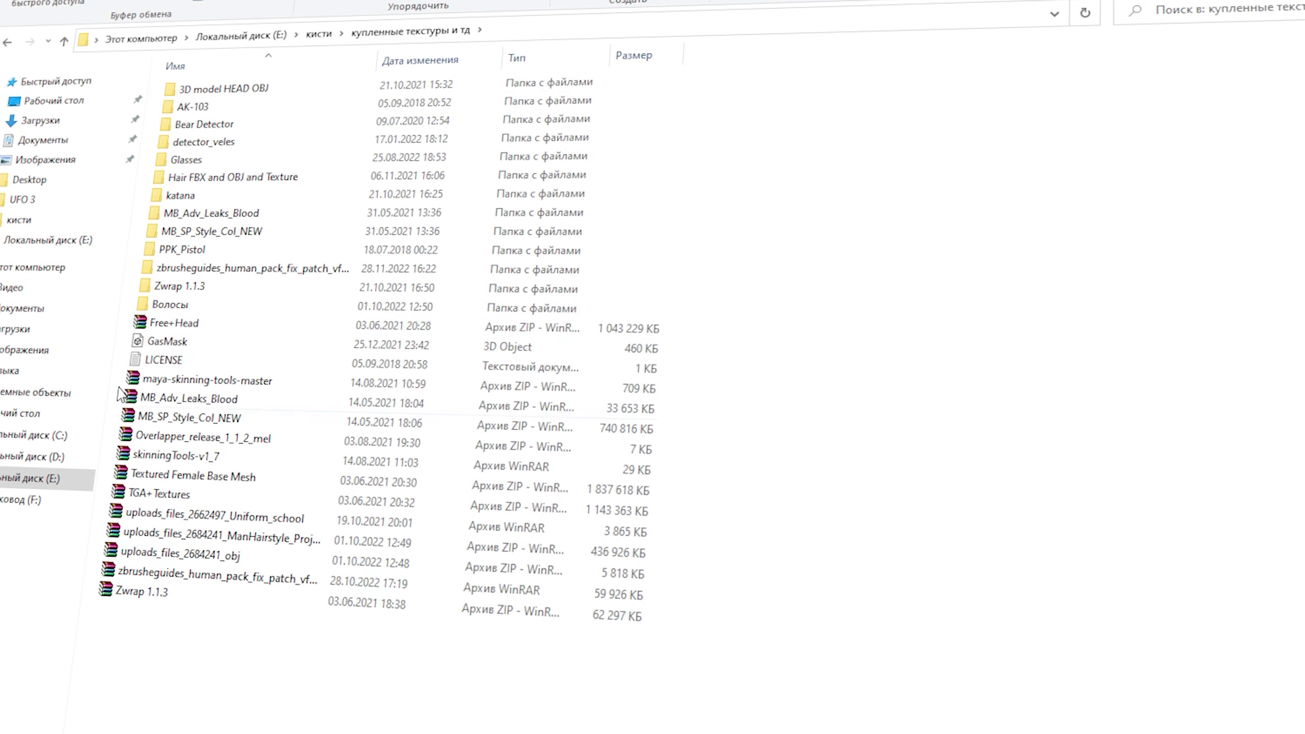
{"action": "left_click", "coordinate": [9, 43]}
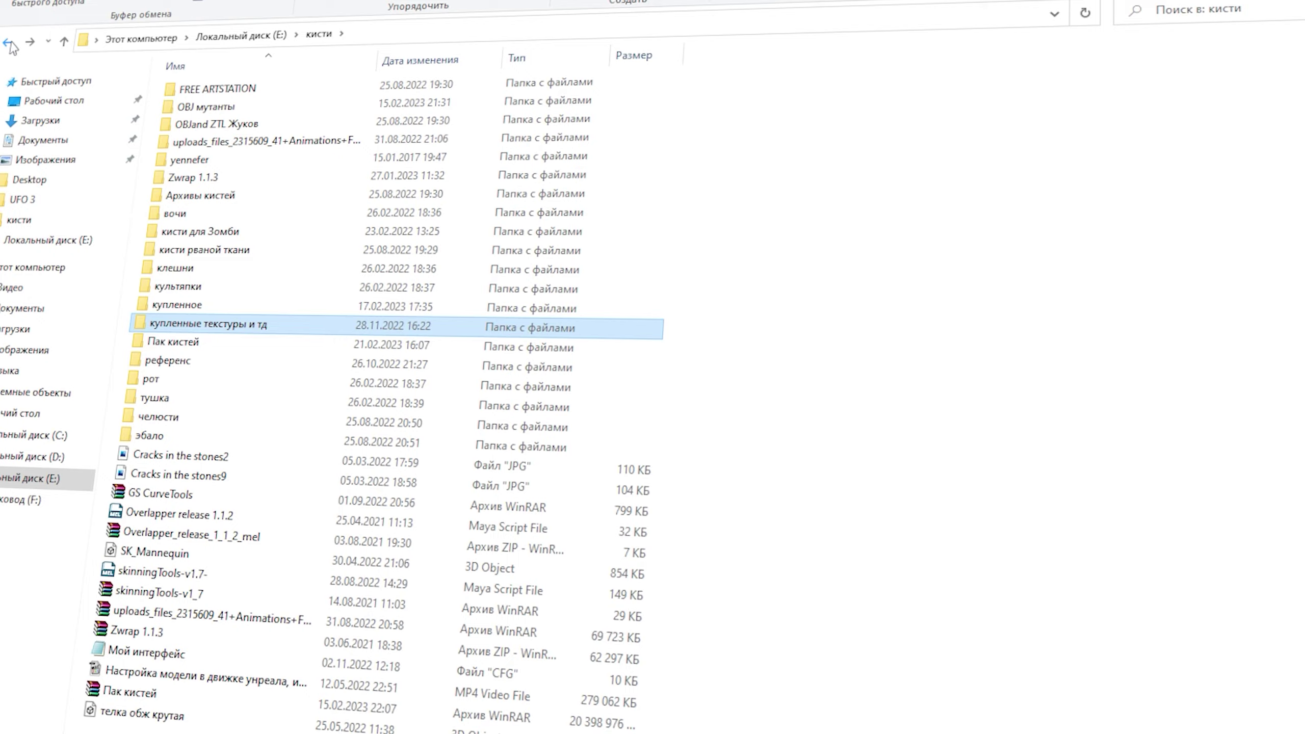
- Scroll the VK wall down to the Alien 2 Preview and preview Alien1 video posts
{"action": "scroll", "coordinate": [1071, 210], "scroll_direction": "down", "scroll_amount": 10}
{"action": "scroll", "coordinate": [1075, 216], "scroll_direction": "down", "scroll_amount": 7}
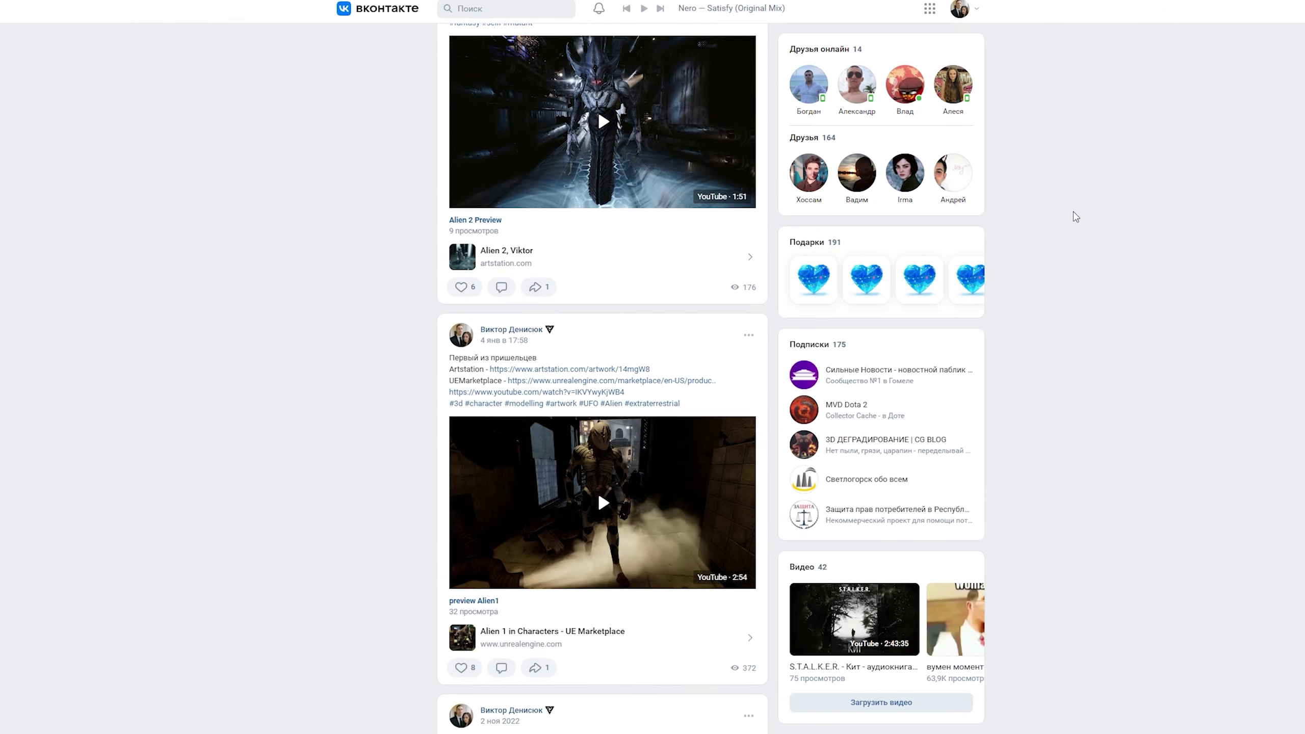